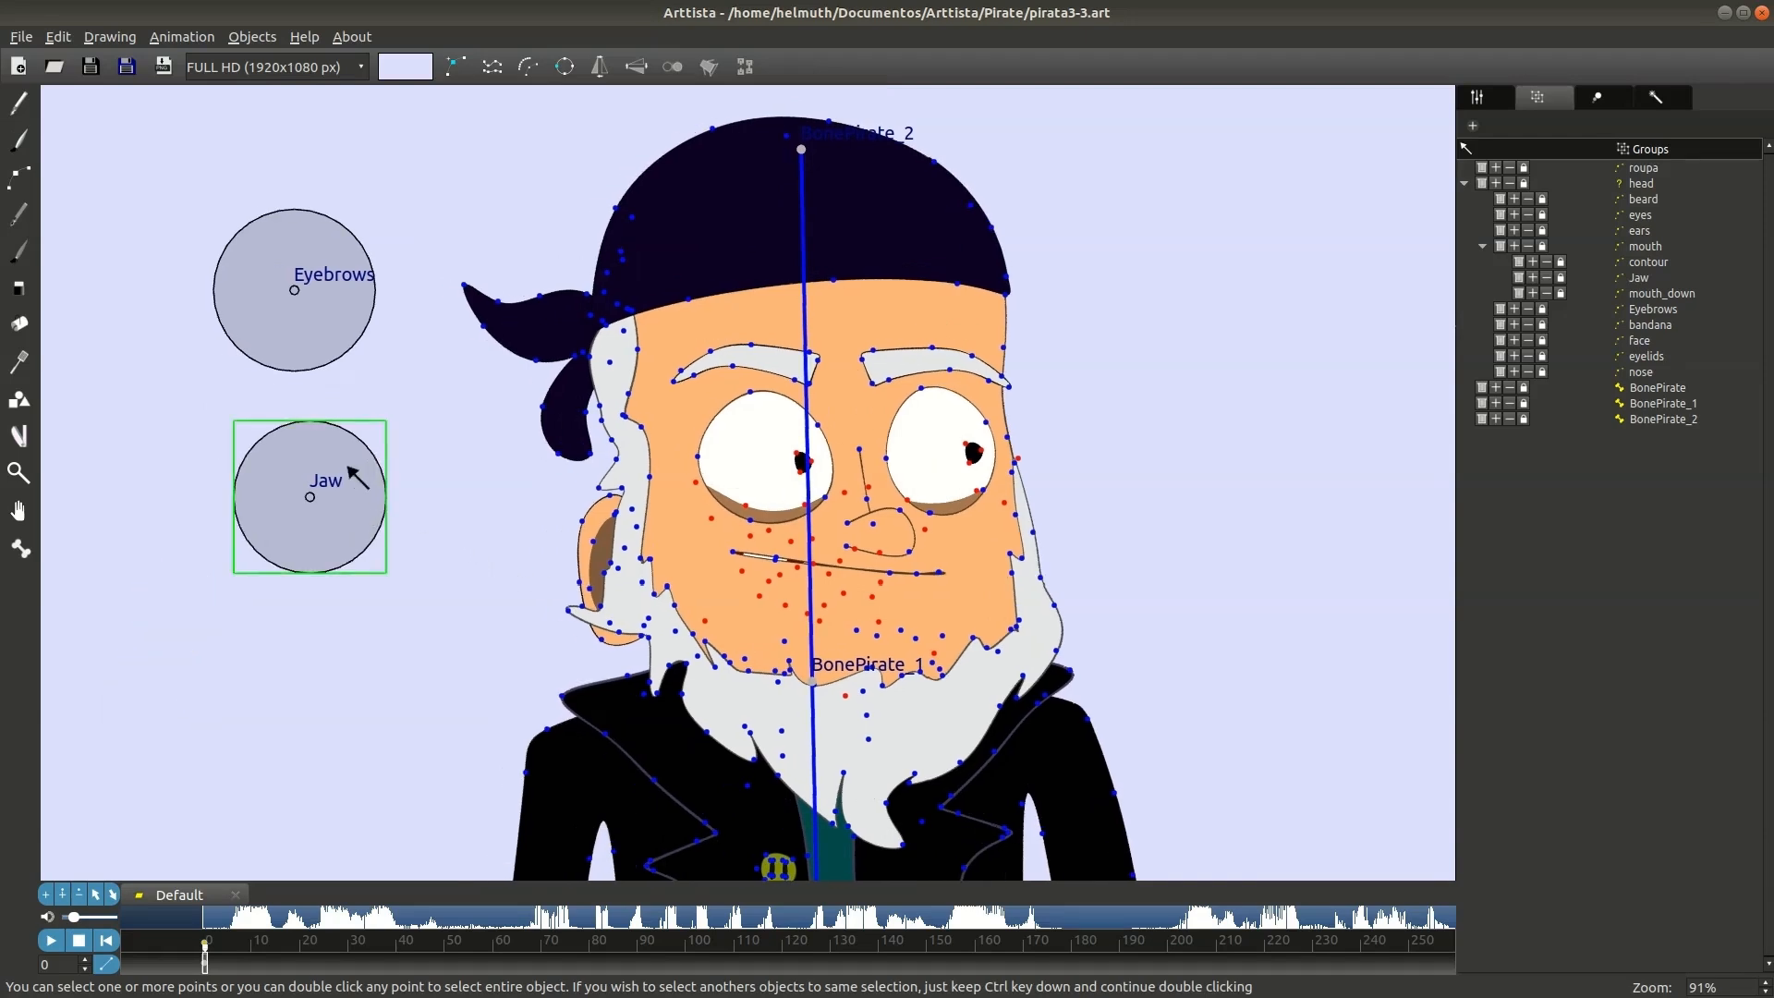
# Step: Test the mouth opening by lowering the Jaw control
pyautogui.click(348, 469)
pyautogui.moveTo(345, 466)
pyautogui.mouseDown()
pyautogui.moveTo(341, 561)
pyautogui.moveTo(334, 546)
pyautogui.mouseUp()
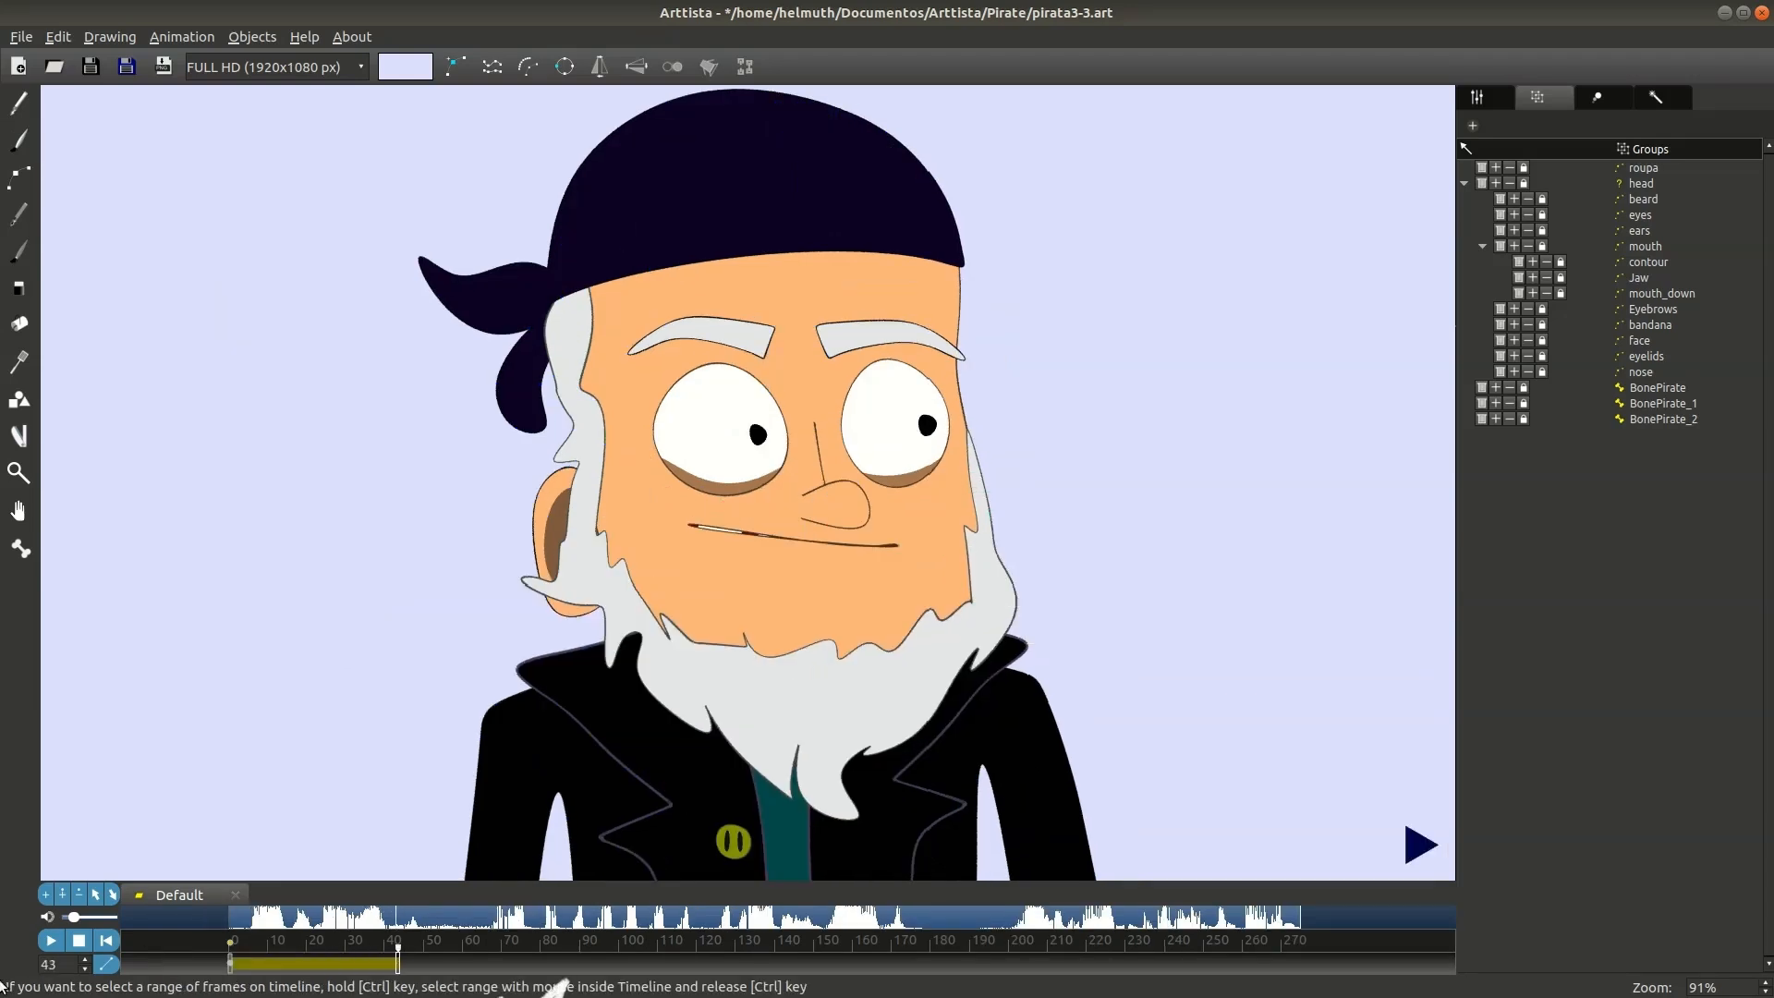
# Step: Lower the audio volume slightly and examine the waveform at the start of the timeline for the first spoken sounds
pyautogui.moveTo(70, 919); pyautogui.dragTo(65, 919)
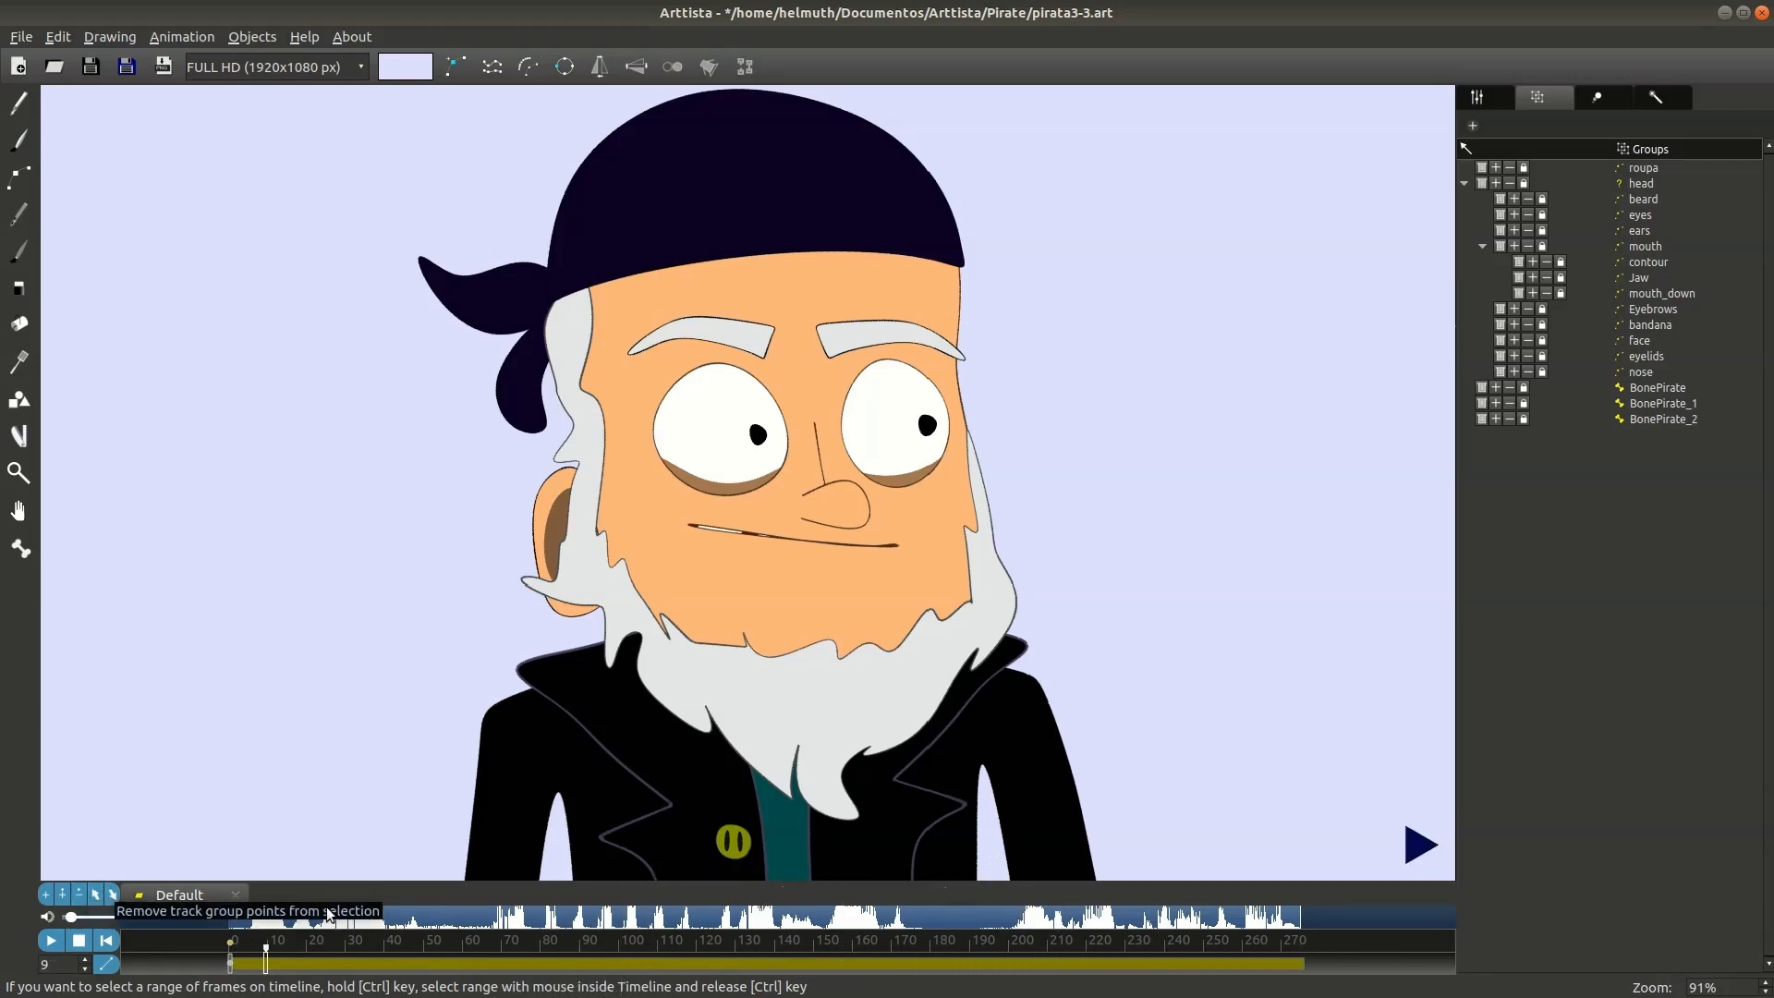
pyautogui.scroll(1, 366, 950)
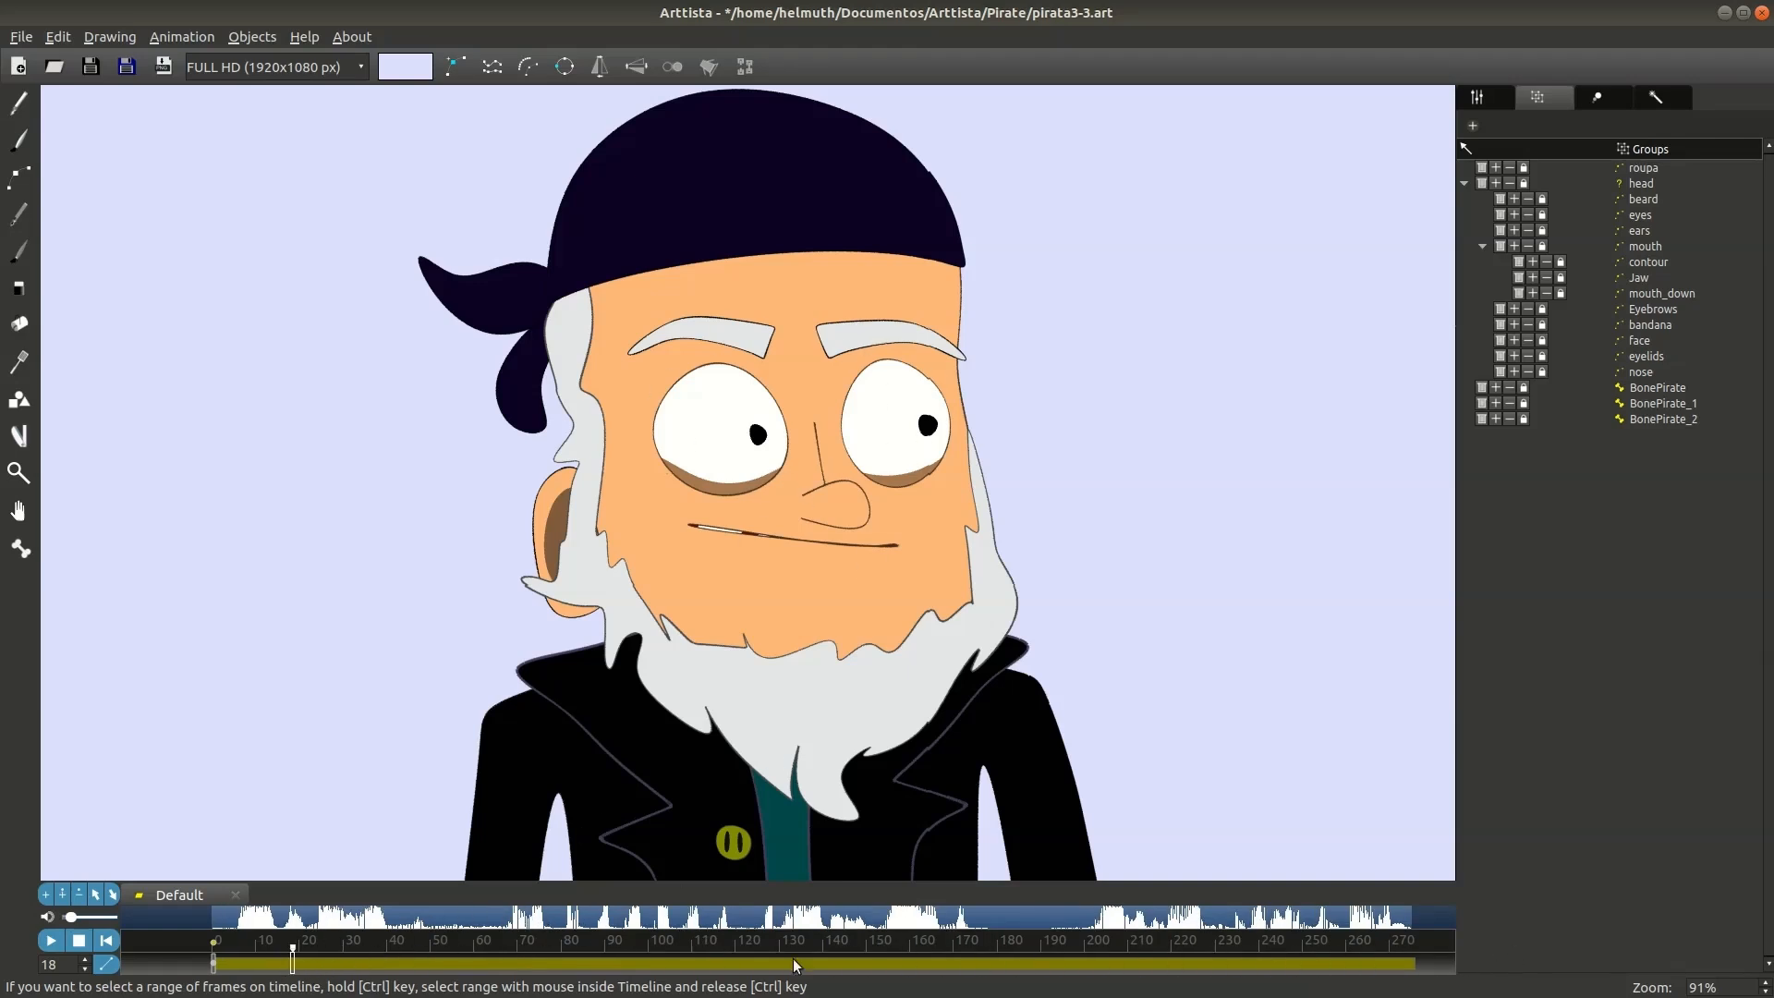
pyautogui.click(233, 961)
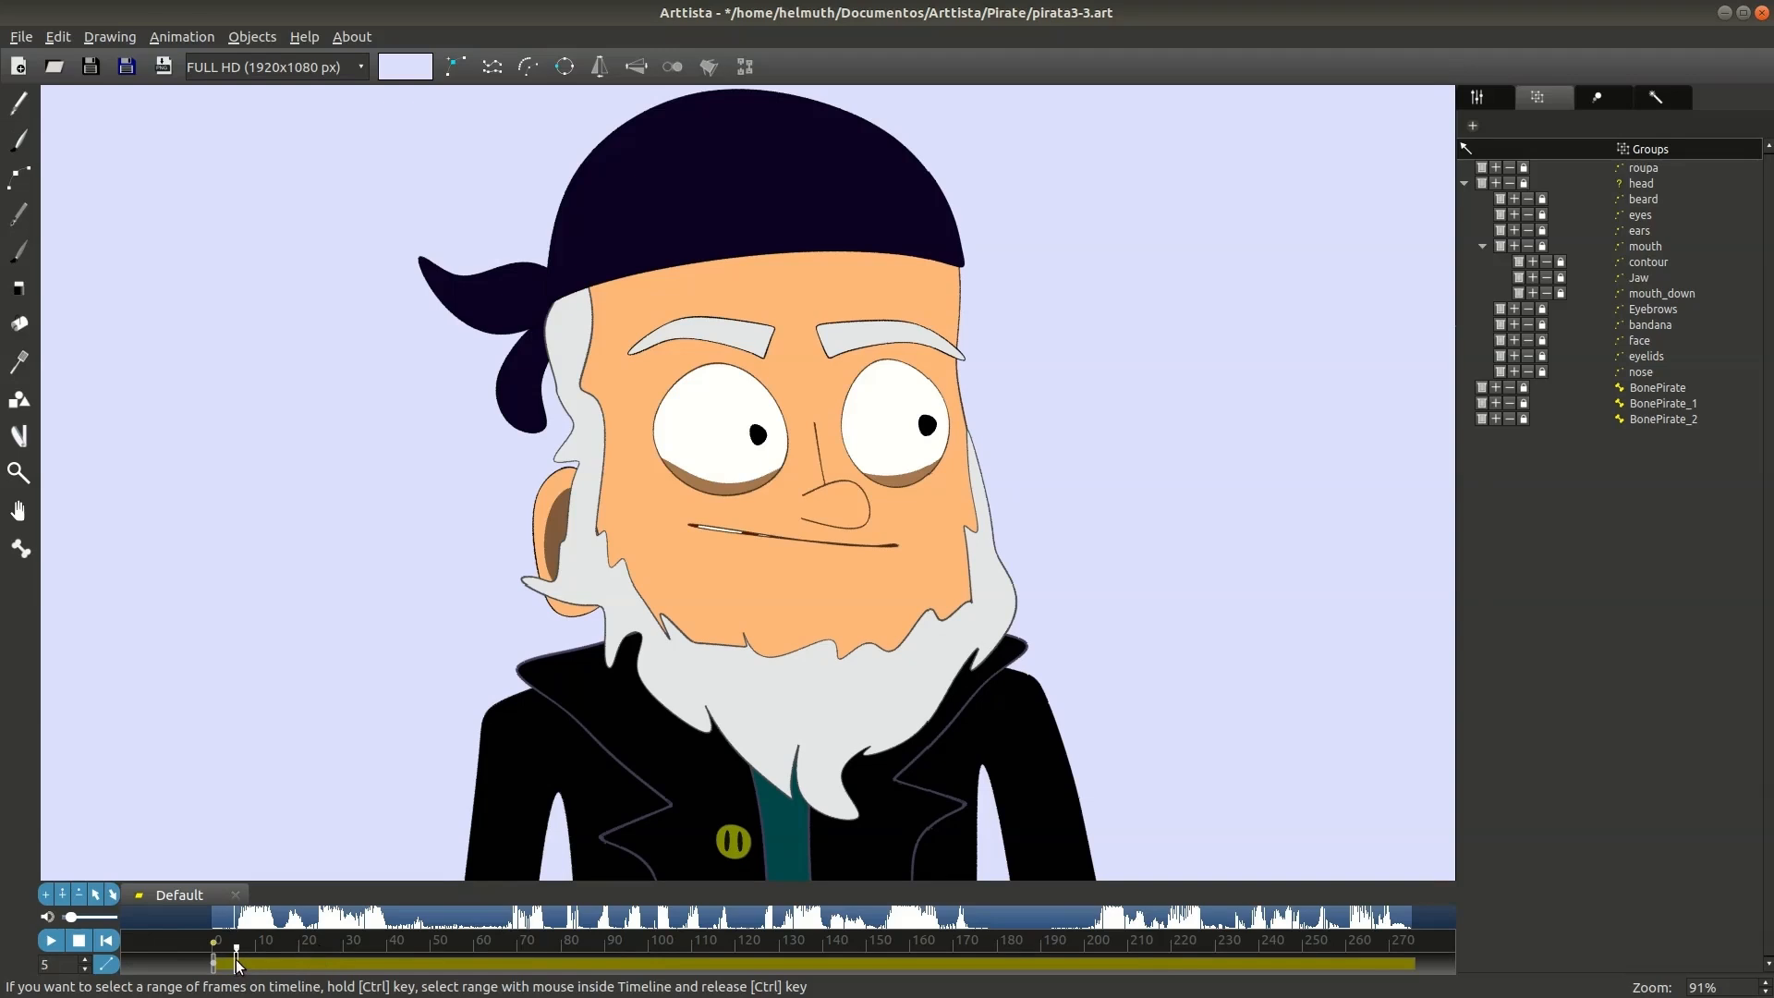
pyautogui.scroll(3, 233, 964)
pyautogui.scroll(1, 235, 964)
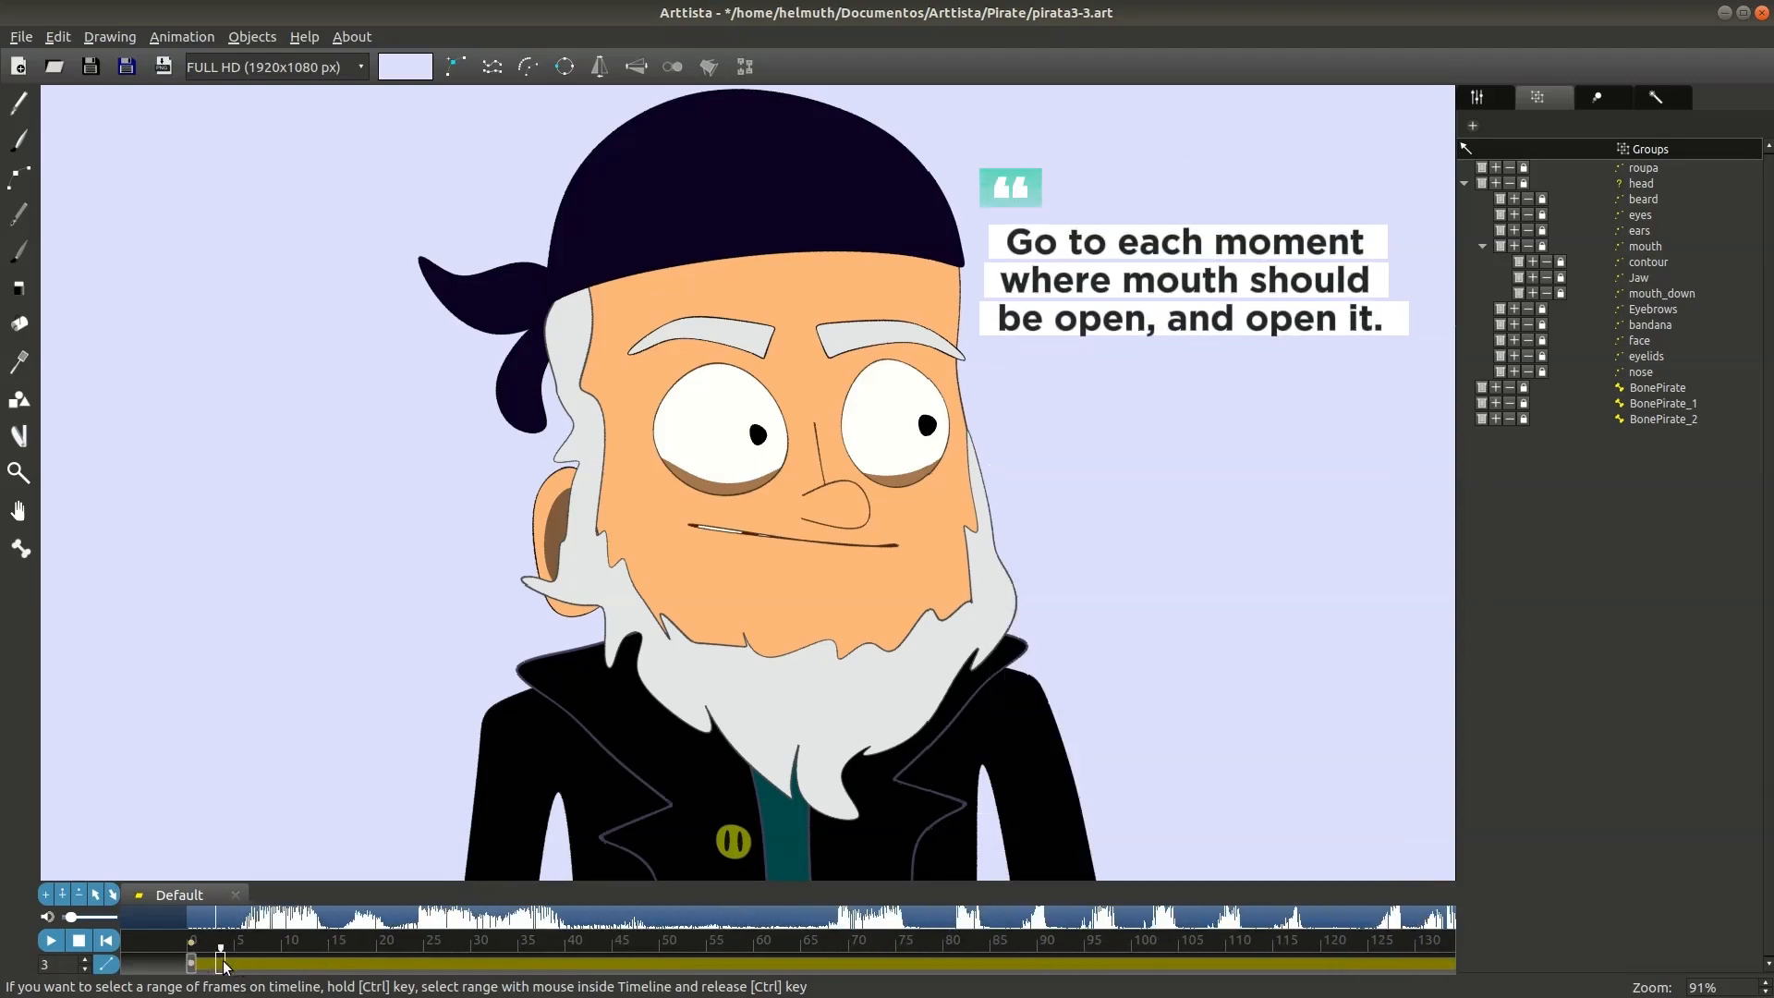
pyautogui.click(712, 966)
pyautogui.scroll(-2, 713, 961)
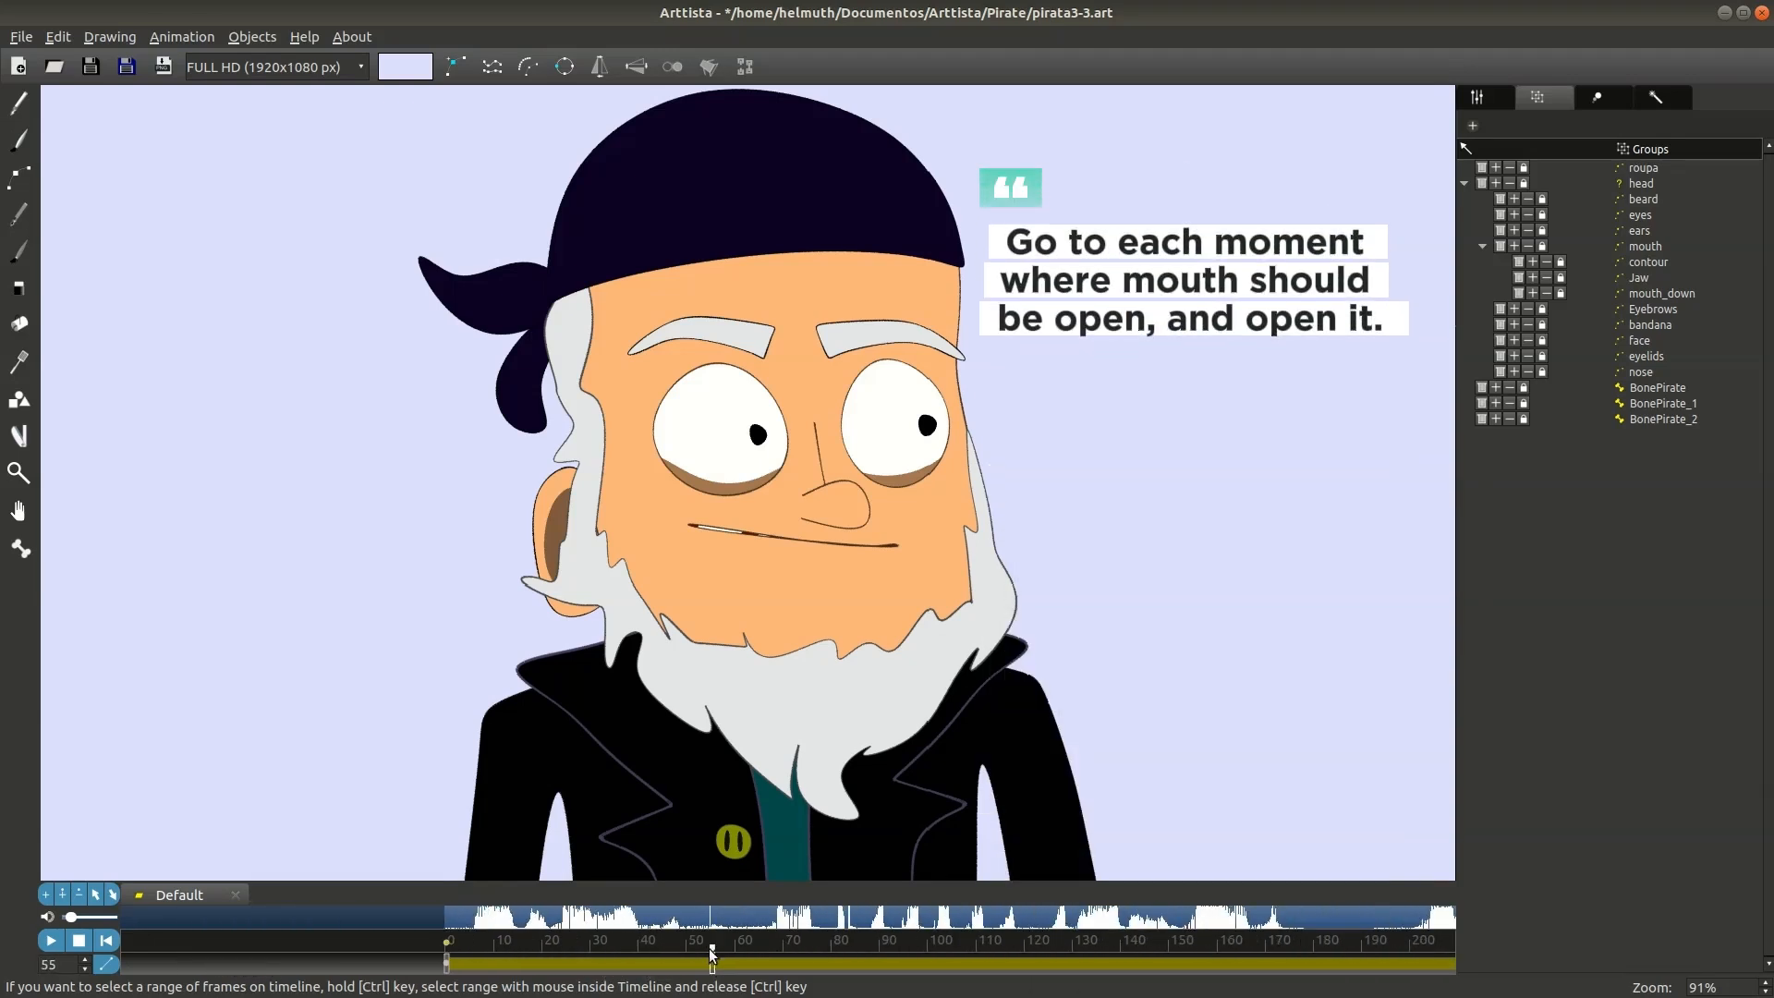
pyautogui.scroll(5, 473, 957)
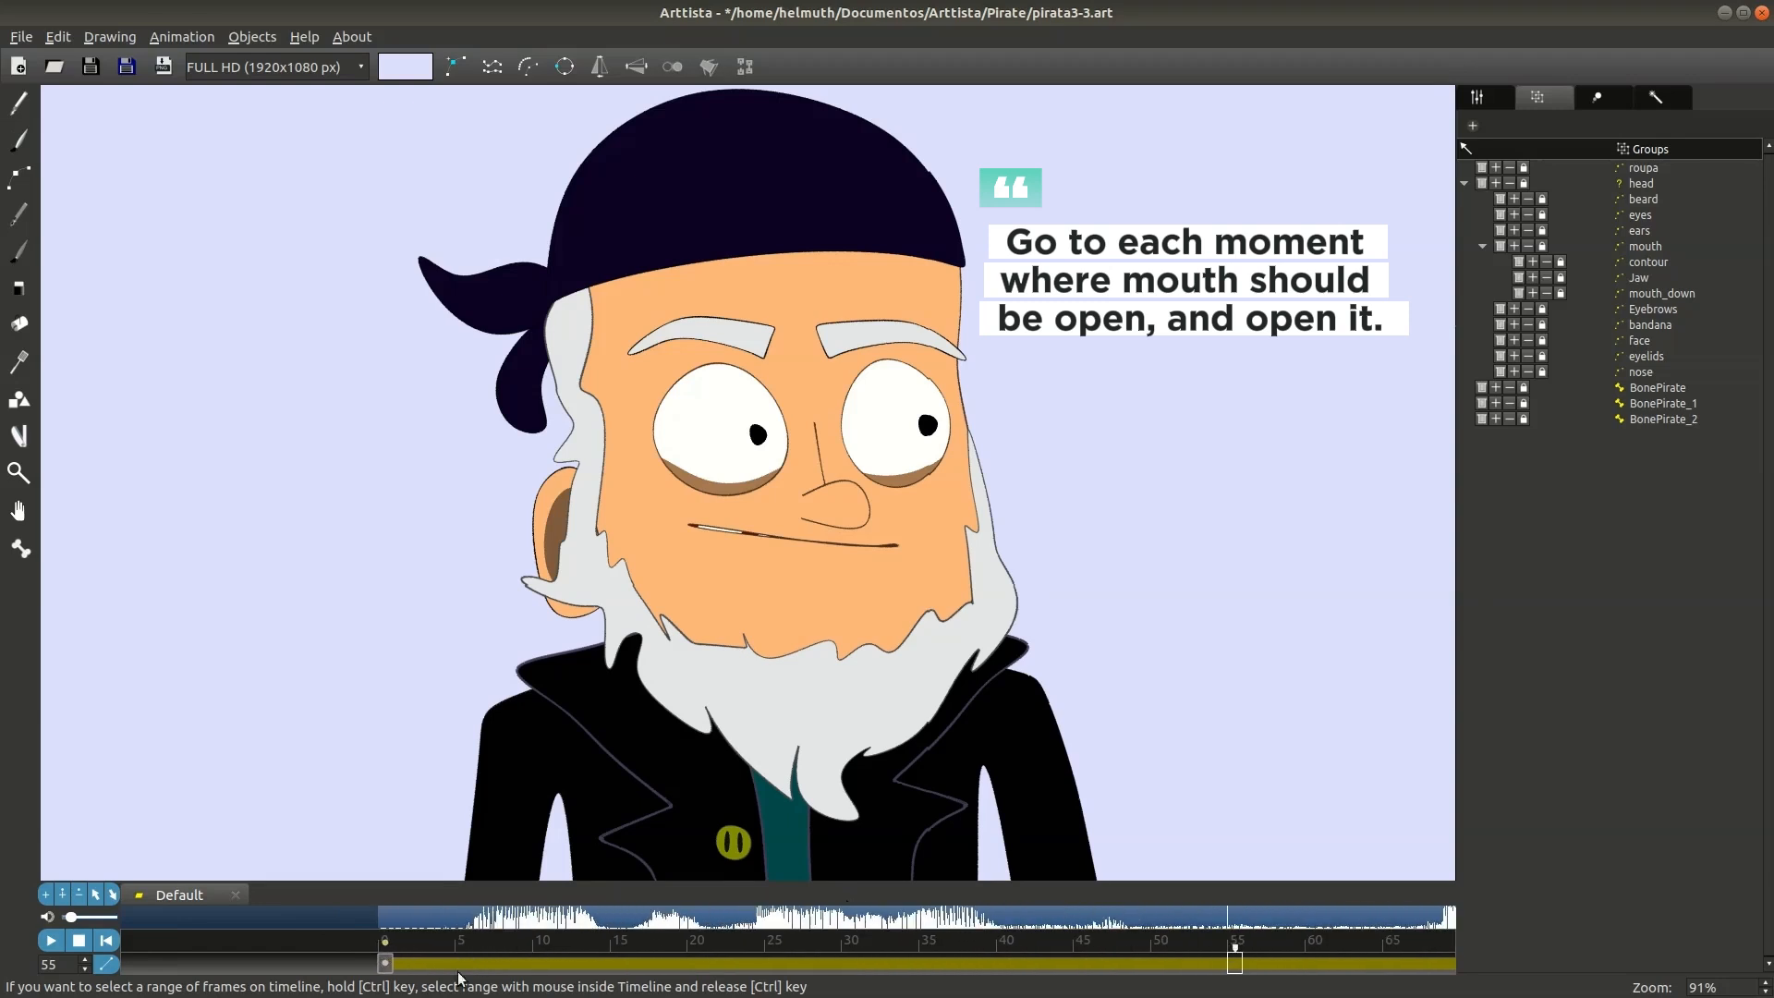
# Step: Set mouth keyframes at frames 4, 7 and 12 to follow the first spoken sound in the waveform
pyautogui.click(508, 963)
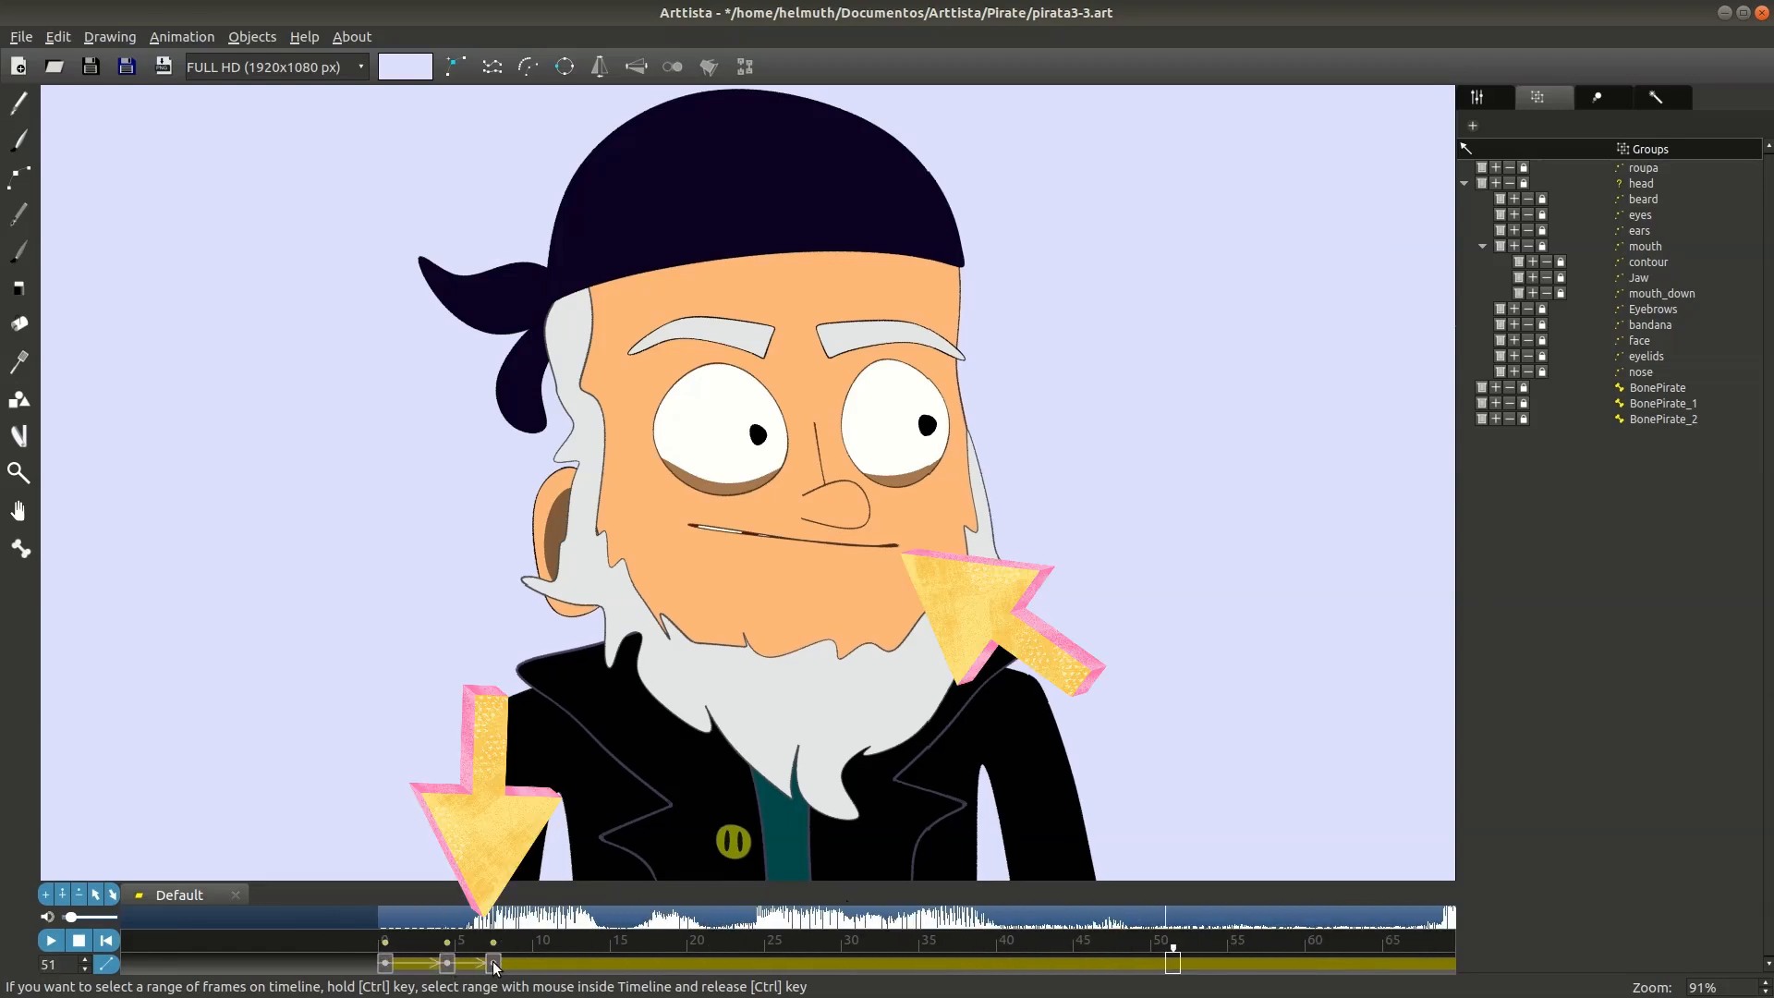
pyautogui.click(829, 613)
pyautogui.click(540, 964)
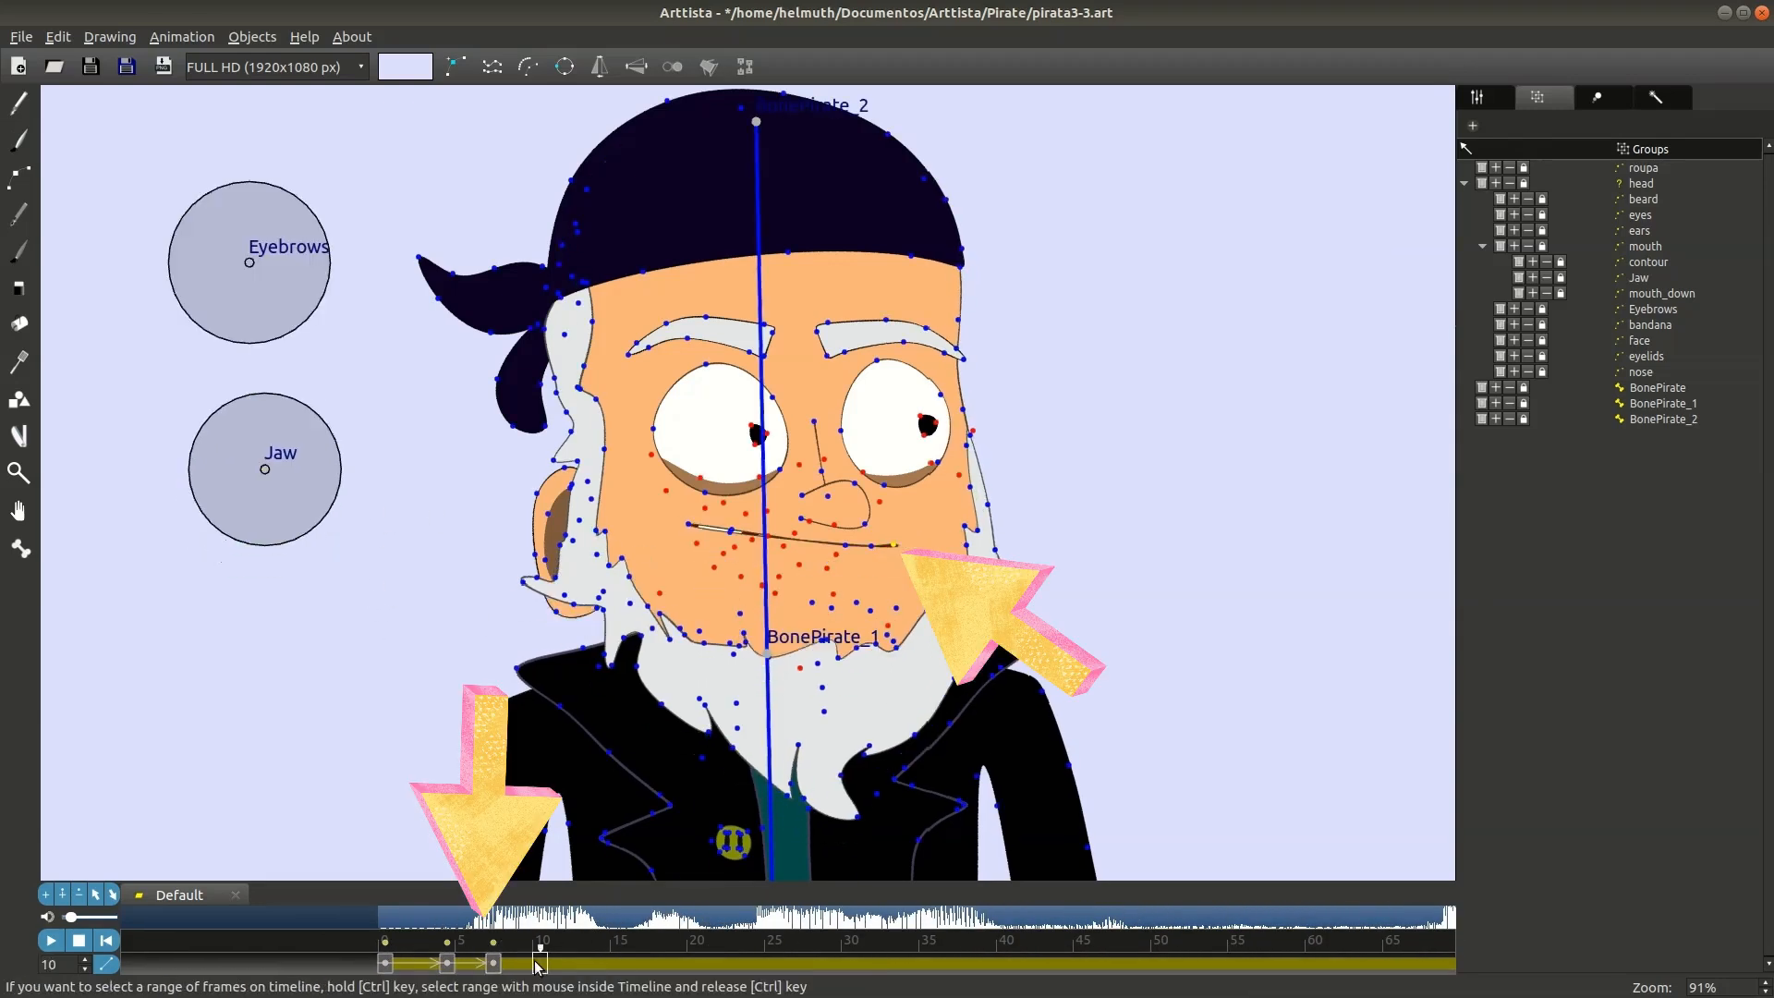
pyautogui.click(570, 964)
pyautogui.moveTo(539, 964)
pyautogui.mouseDown()
pyautogui.moveTo(663, 964)
pyautogui.moveTo(571, 964)
pyautogui.mouseUp()
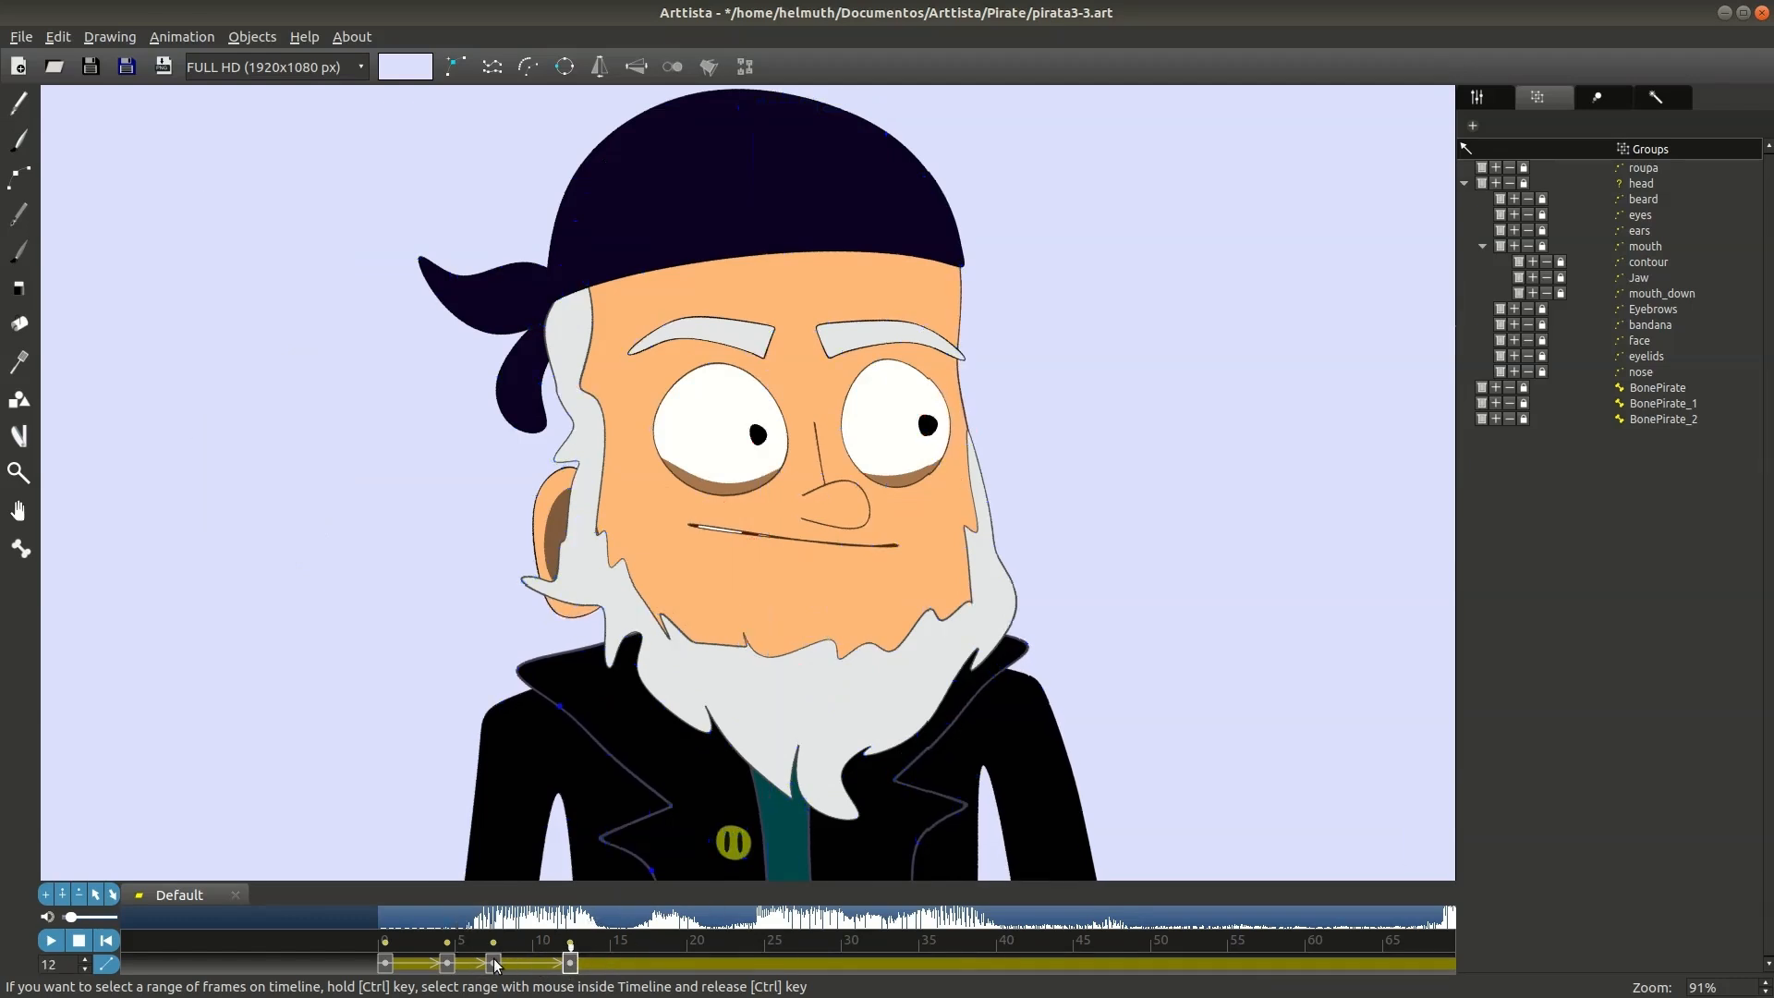
# Step: Key the full pose at frame 15, and open the mouth slightly at frame 18 with the Jaw control and the mouth contour
pyautogui.click(493, 964)
pyautogui.hotkey('ctrl', 'a')
pyautogui.click(617, 964)
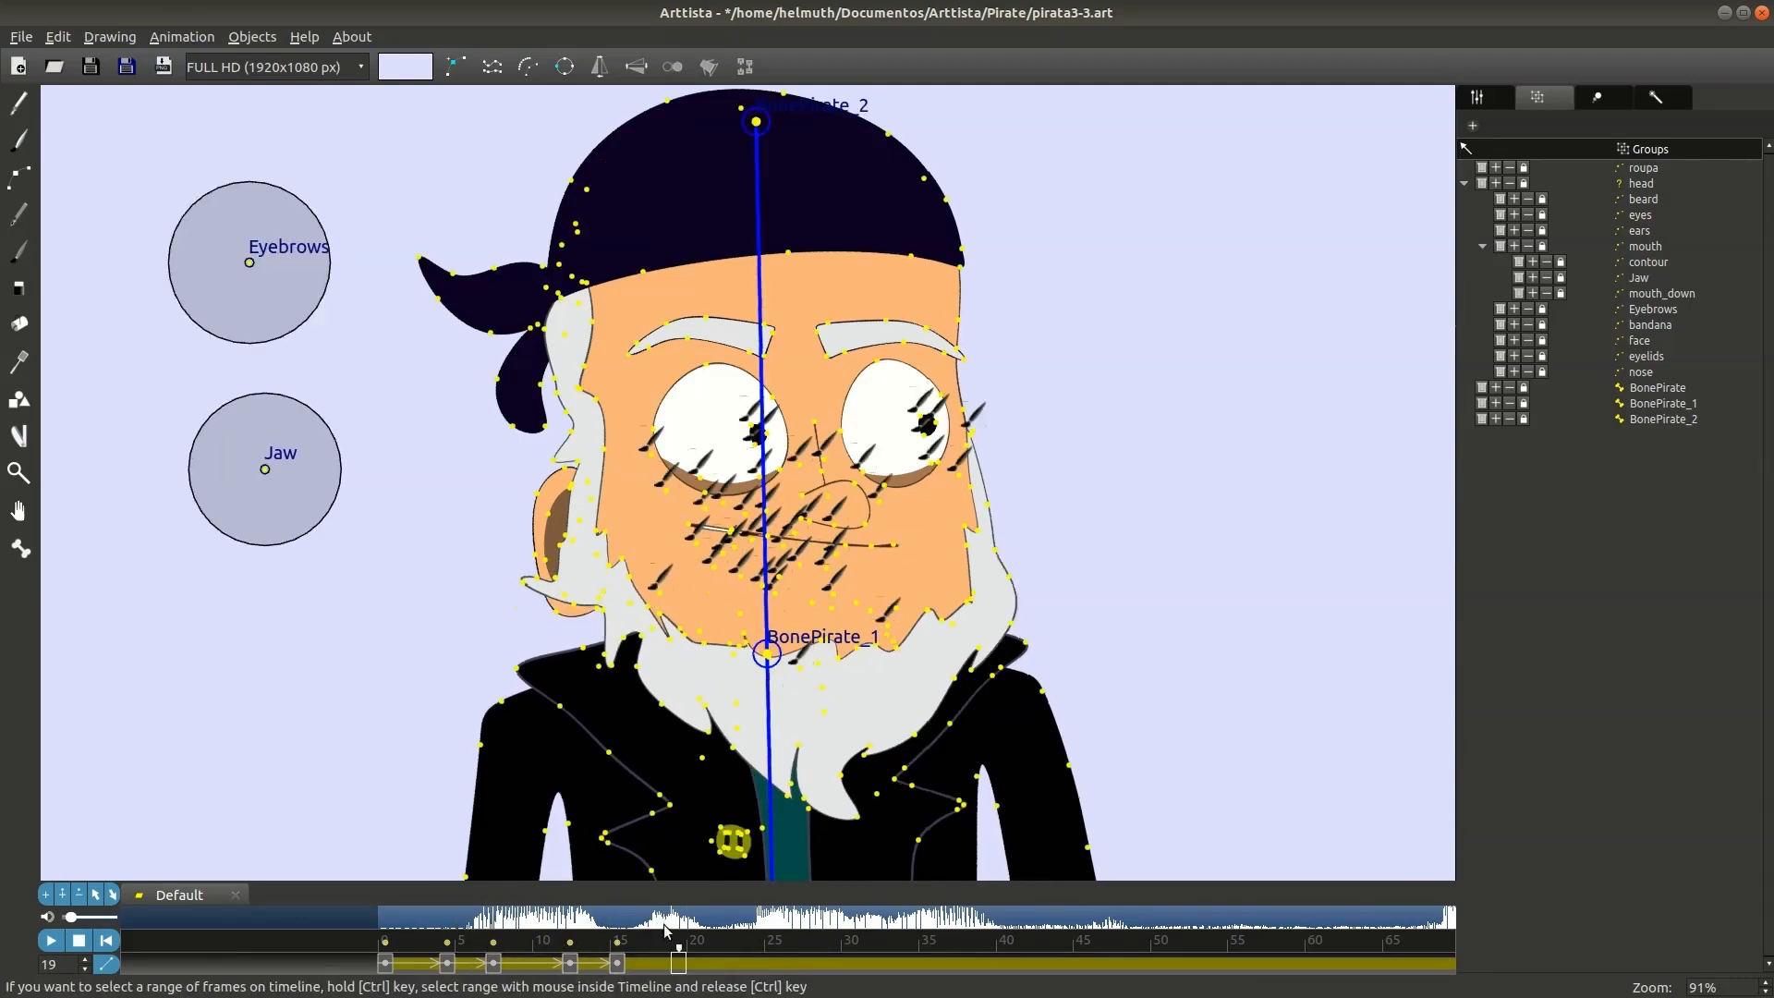
pyautogui.moveTo(265, 469); pyautogui.dragTo(261, 486)
pyautogui.click(912, 541)
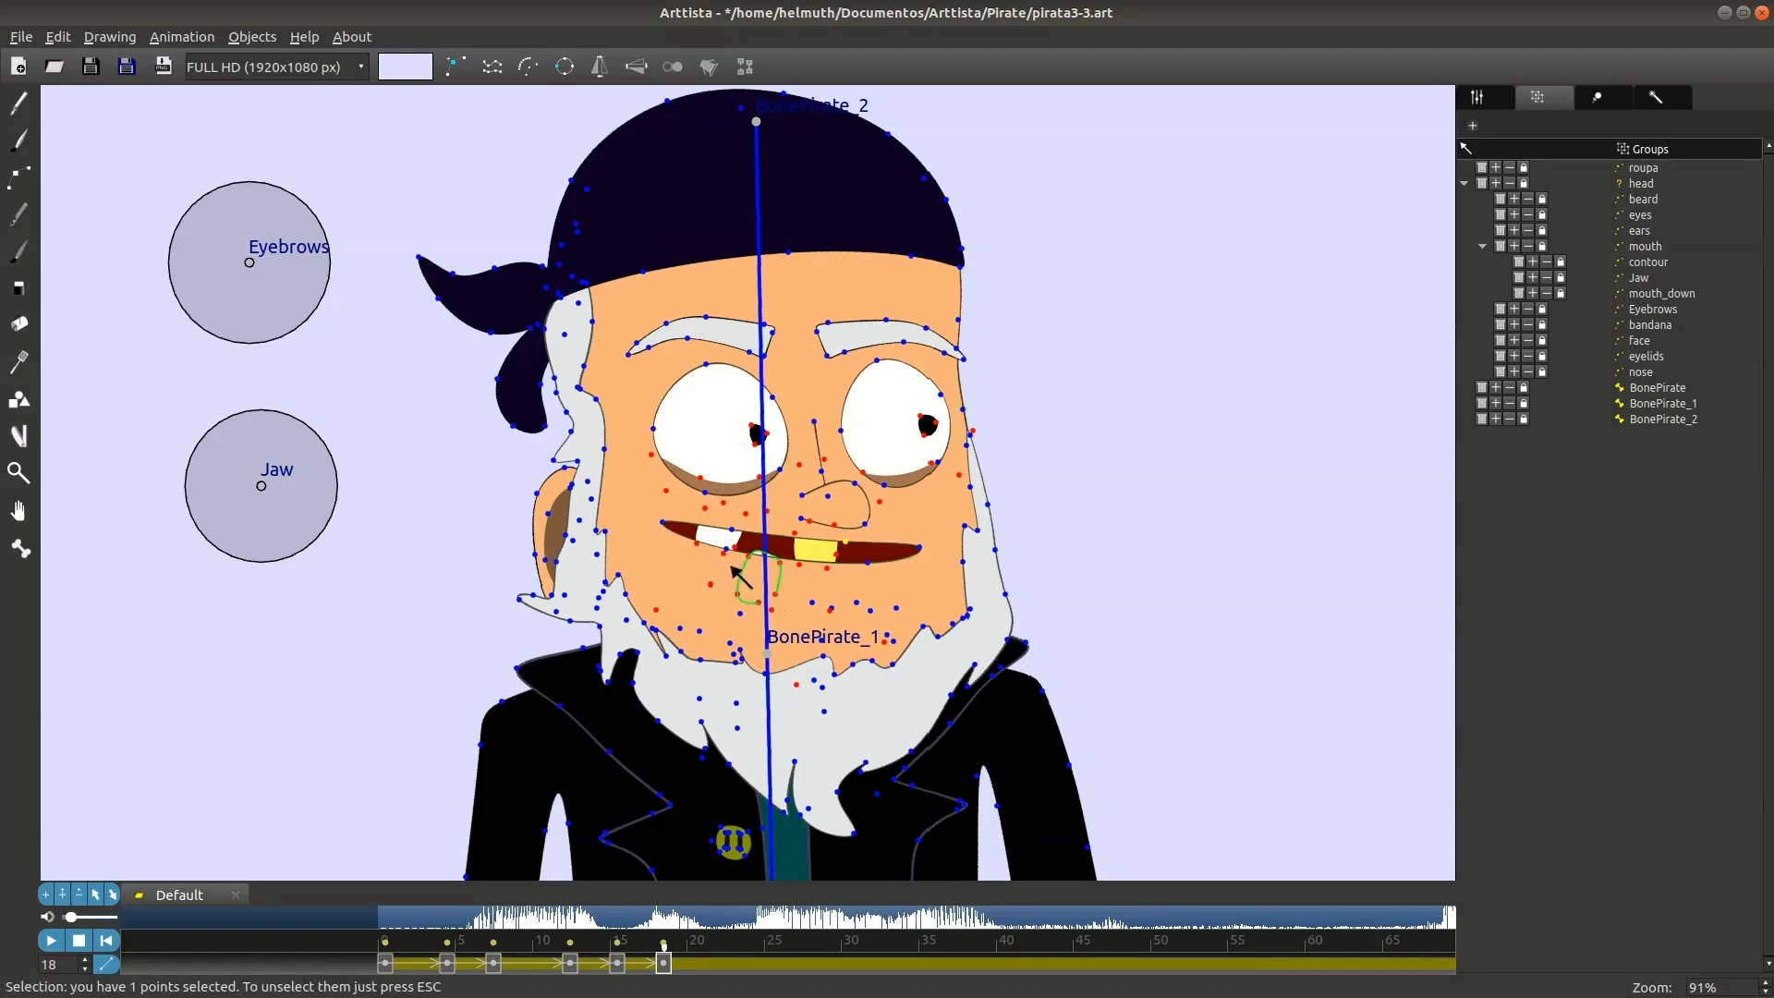
# Step: Key the full pose at frame 21 and shift the frame 18 keyframe to frame 17, checking against the audio
pyautogui.click(710, 964)
pyautogui.hotkey('ctrl', 'a')
pyautogui.click(414, 923)
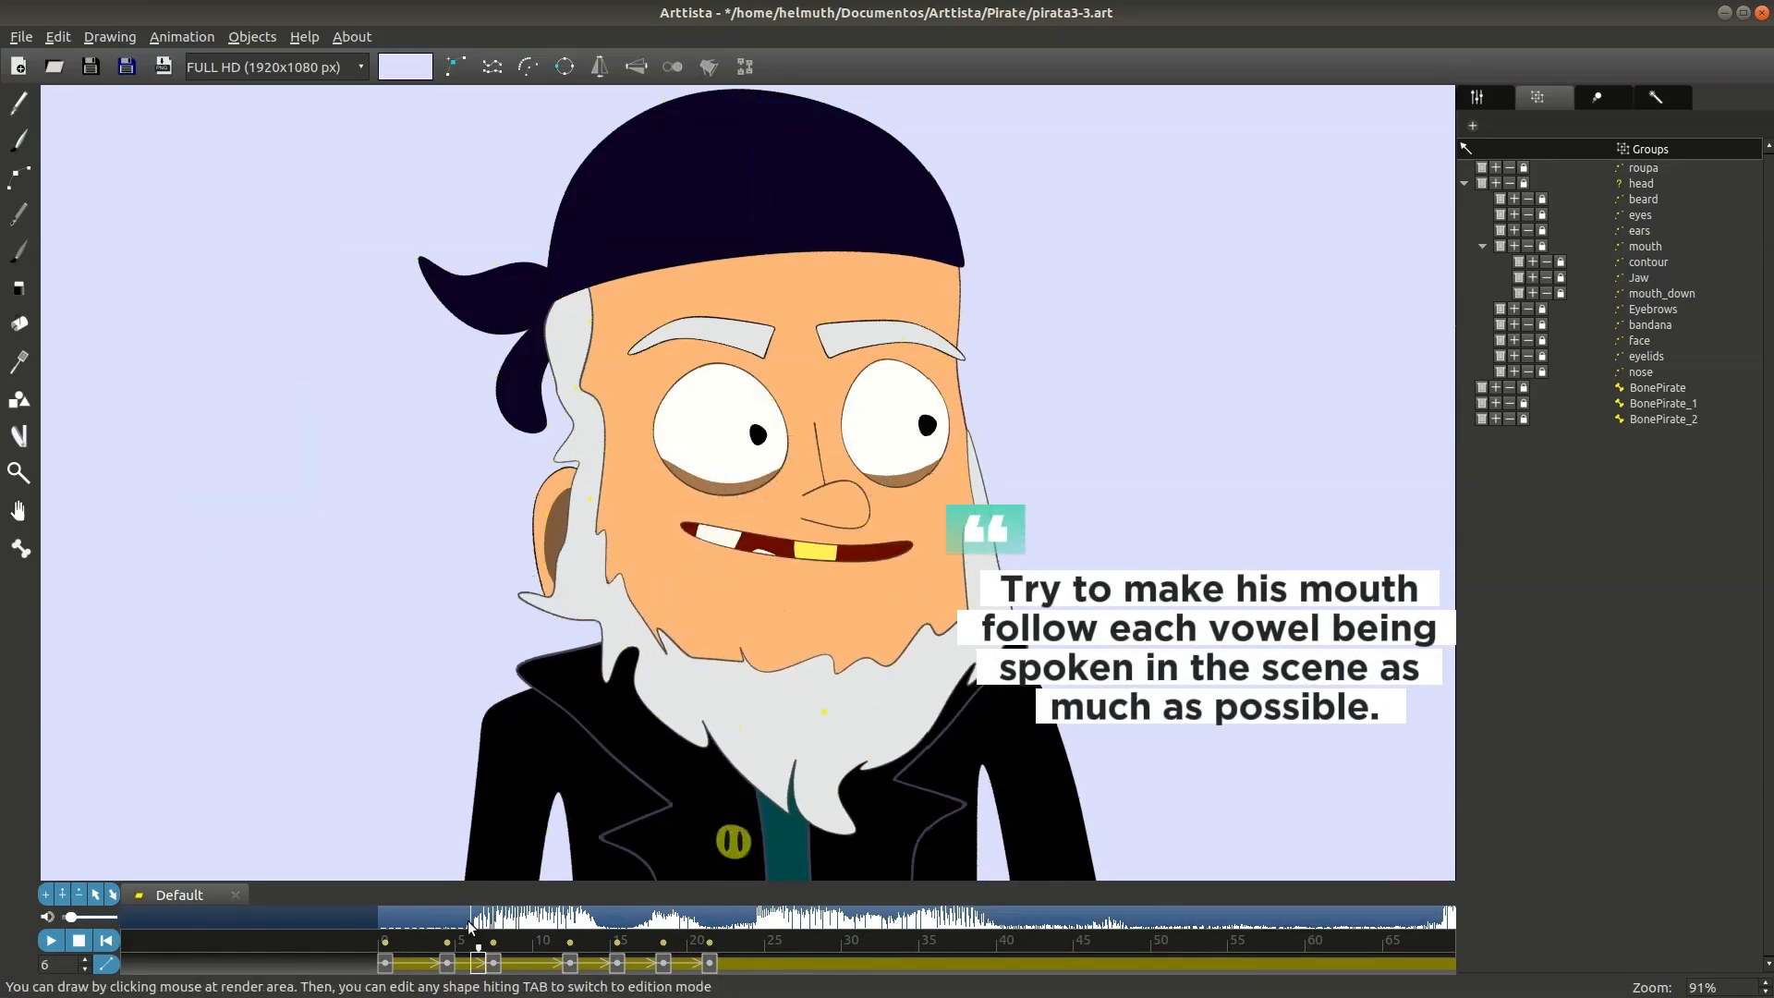
pyautogui.moveTo(663, 962); pyautogui.dragTo(647, 962)
pyautogui.click(458, 925)
# Step: Key the closed mouth at frame 23 and open it wide at frame 26 by lowering the Jaw control
pyautogui.click(754, 965)
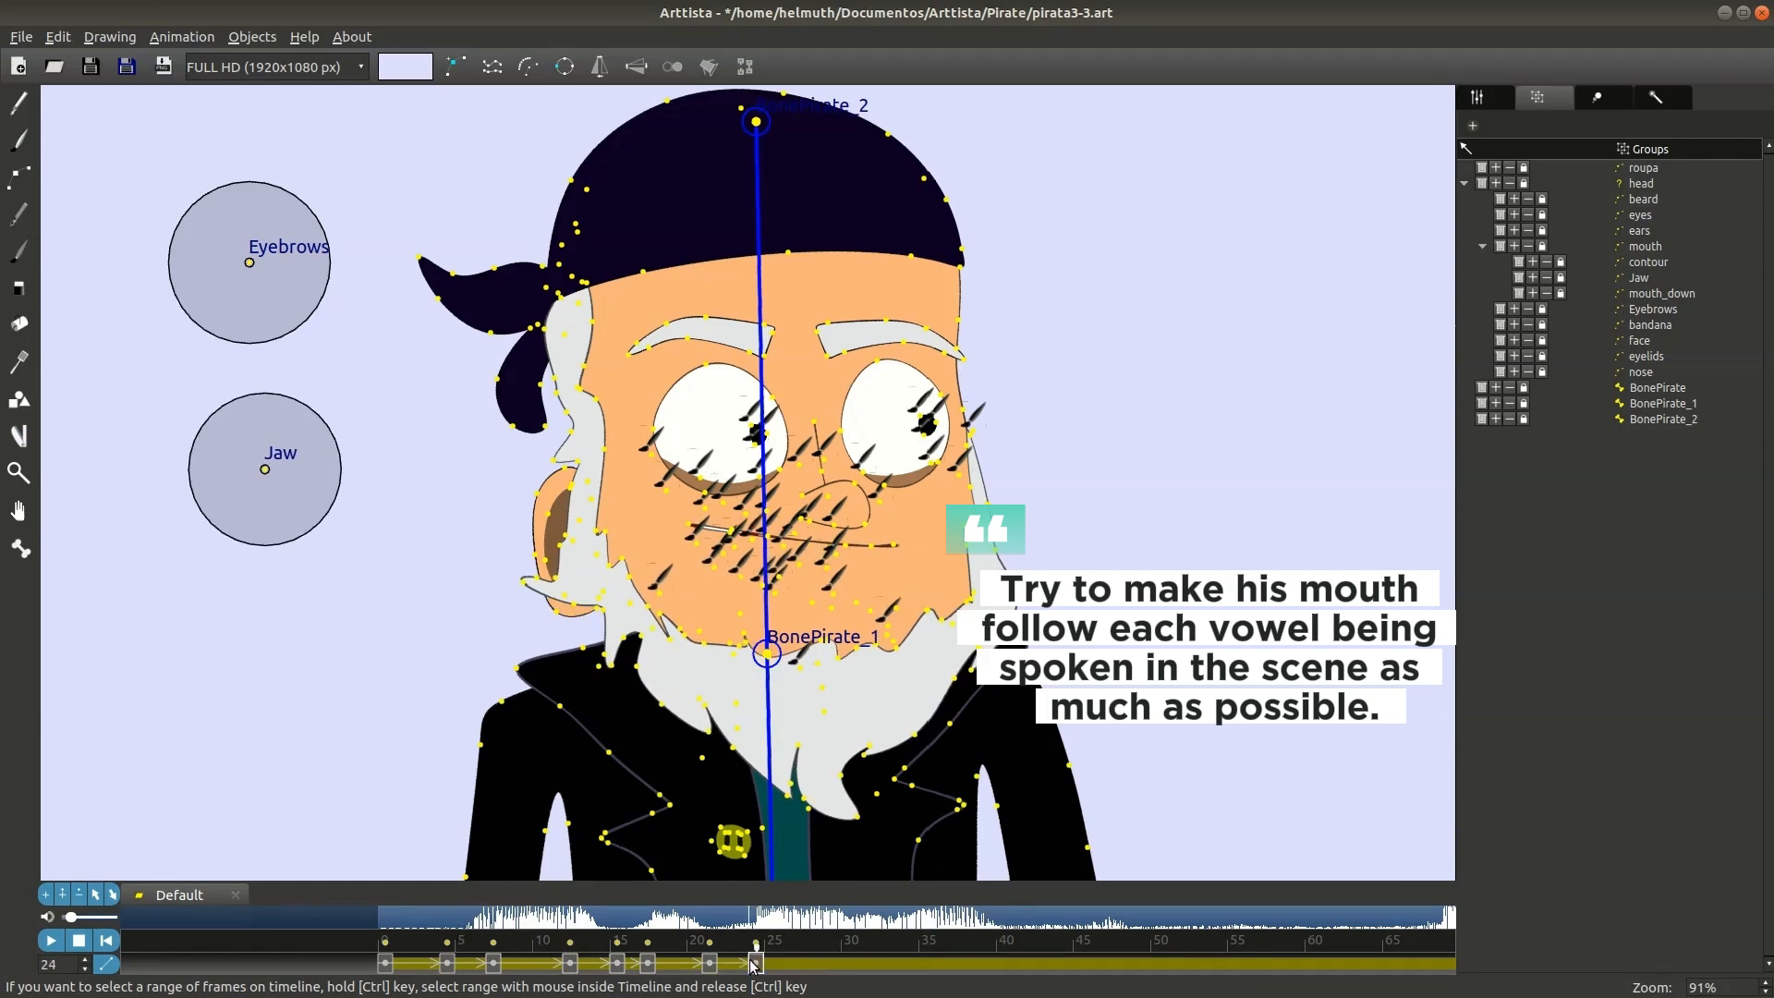
pyautogui.click(787, 963)
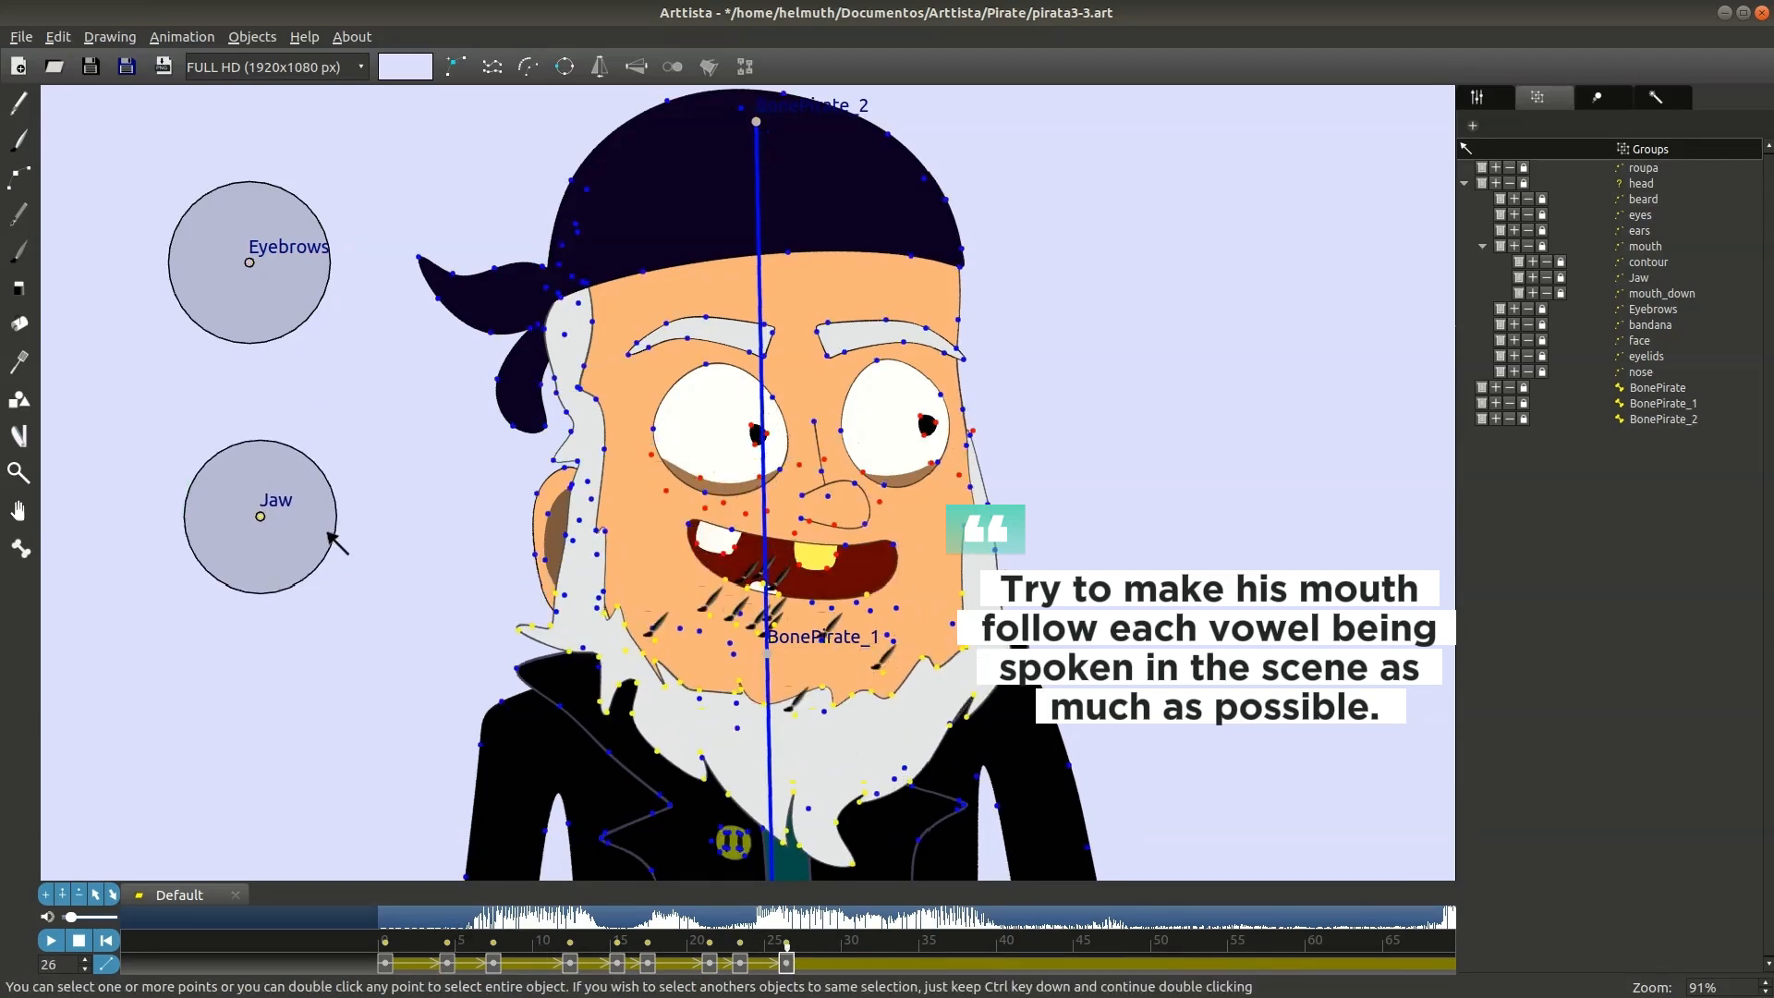
pyautogui.moveTo(259, 514); pyautogui.dragTo(302, 592)
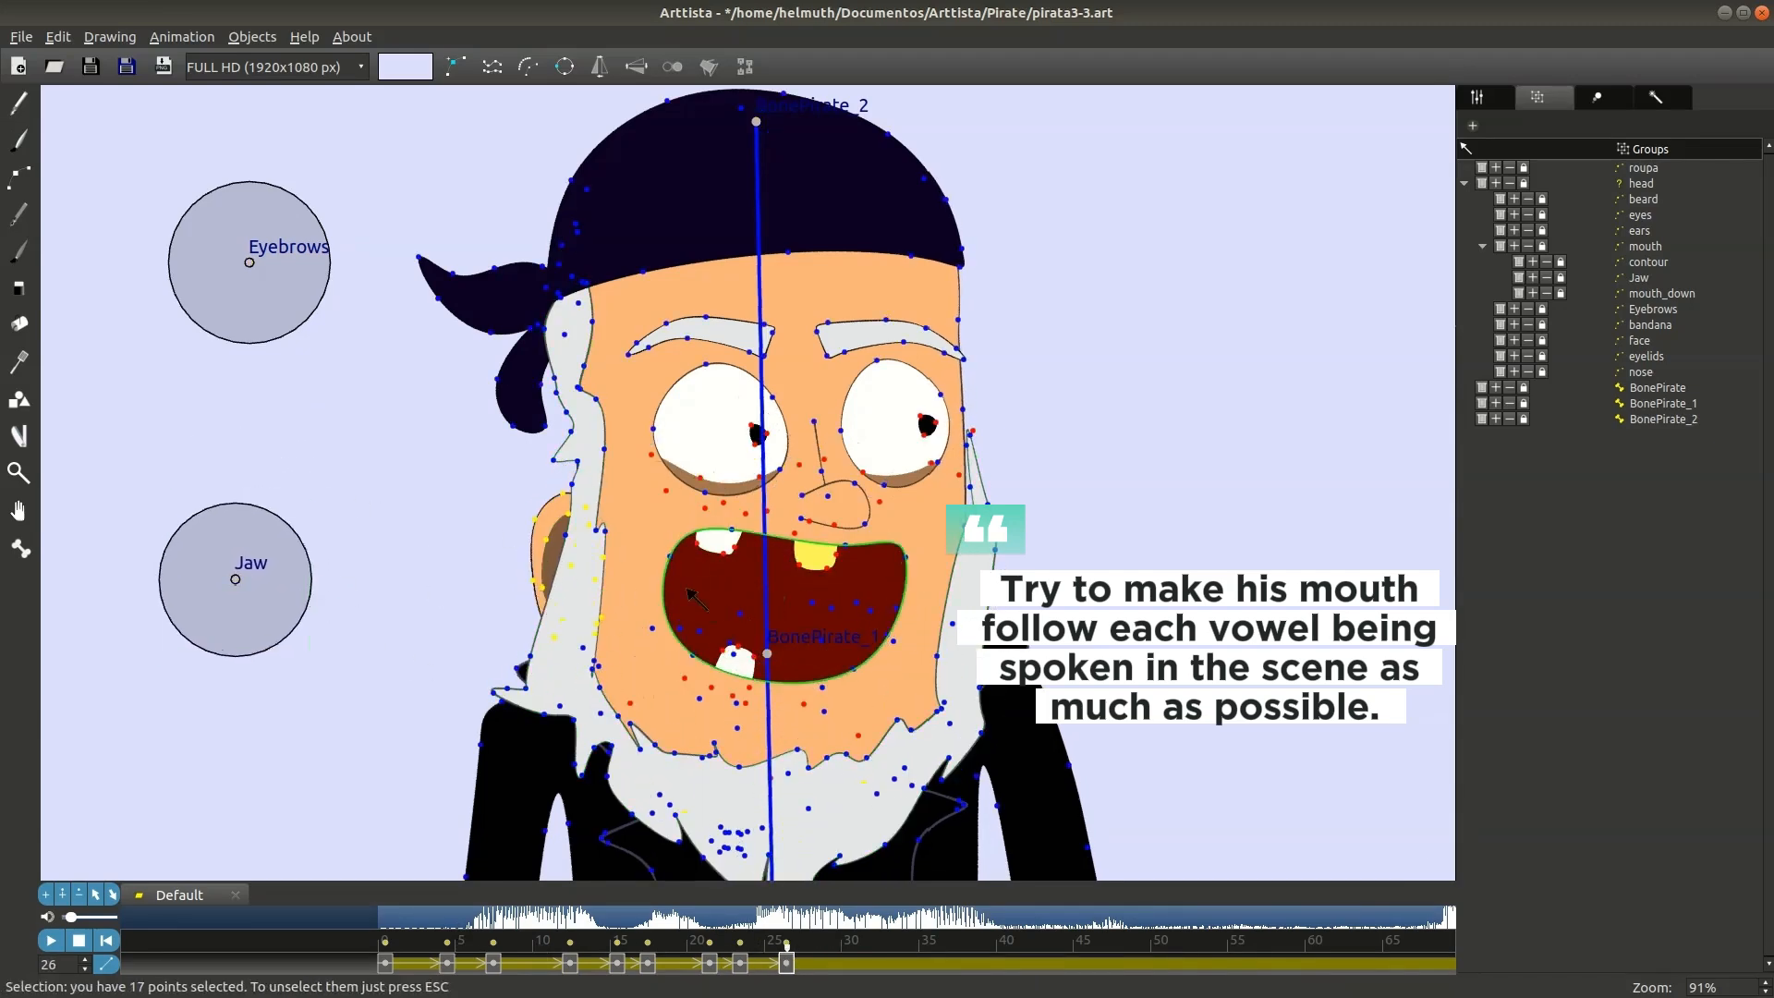
# Step: Key the full pose at frame 29 and set the following mouth keyframe at frame 31
pyautogui.click(829, 957)
pyautogui.hotkey('ctrl', 'a')
pyautogui.press('i')
pyautogui.moveTo(823, 944); pyautogui.dragTo(864, 924)
# Step: Lower the Jaw control at frame 33 and set the following mouth keyframes at frames 35, 37 and 40
pyautogui.click(896, 957)
pyautogui.moveTo(326, 459); pyautogui.dragTo(326, 547)
pyautogui.click(925, 960)
pyautogui.click(956, 957)
pyautogui.click(1003, 962)
pyautogui.hotkey('ctrl', 'a')
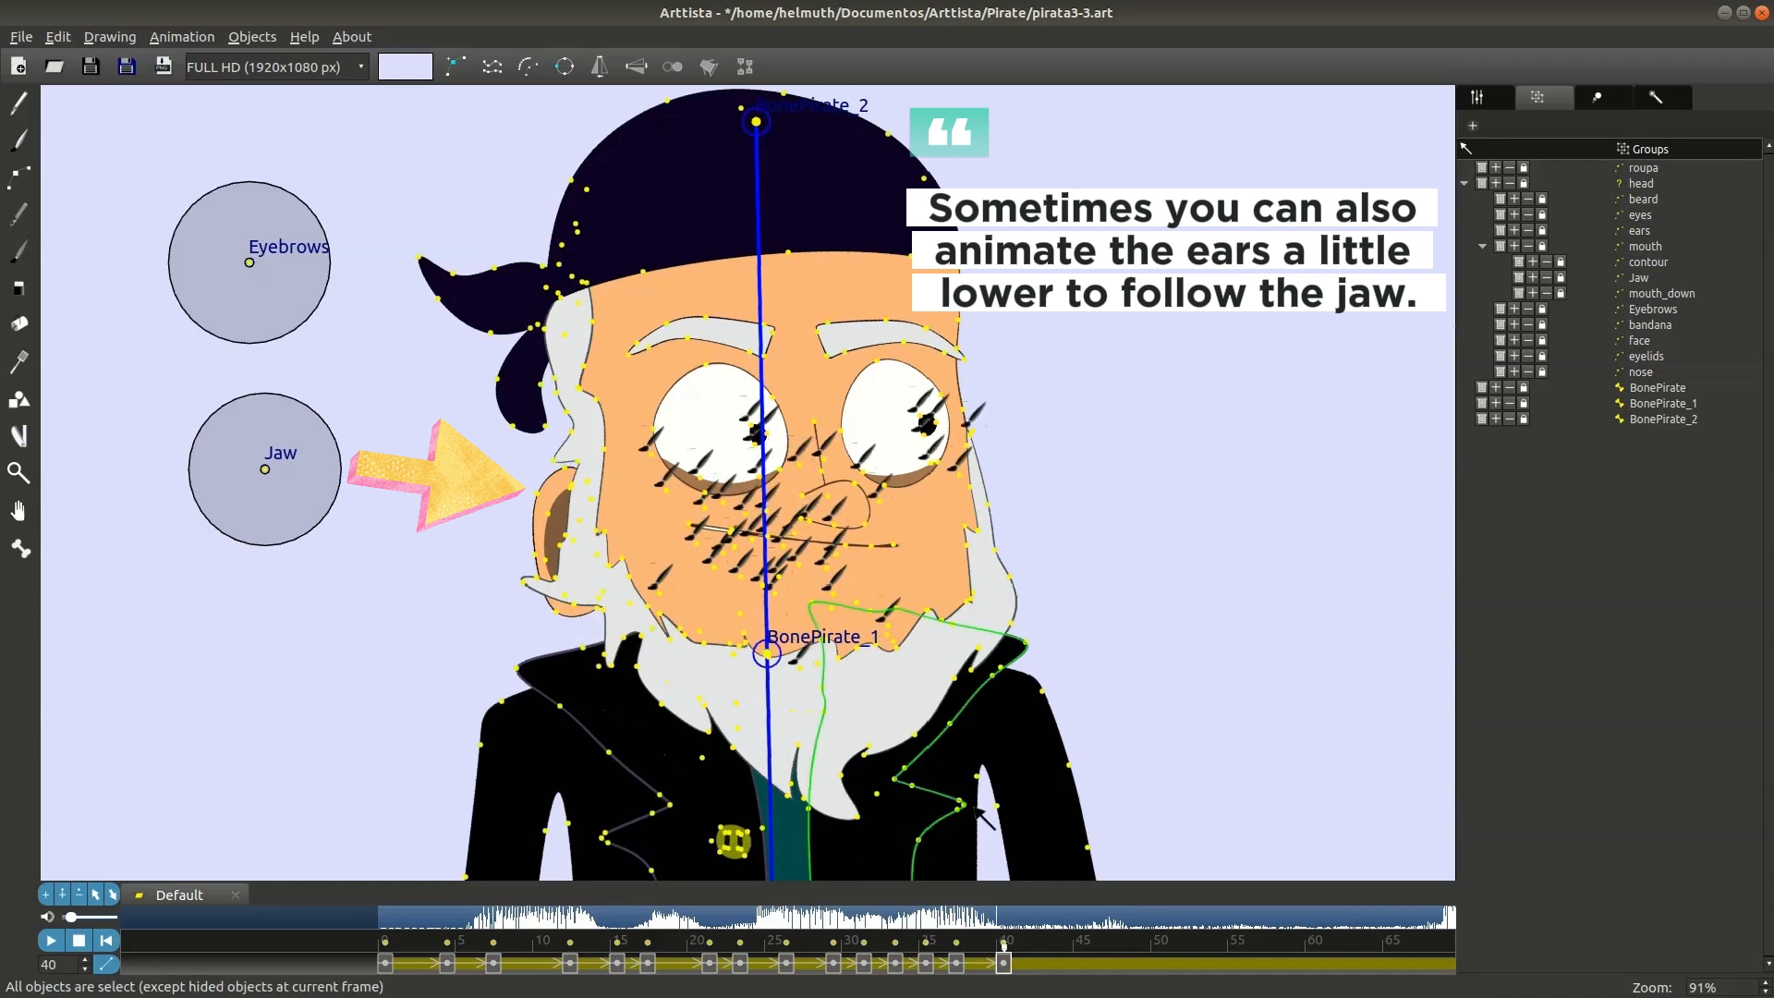
# Step: Remove the keyframe at frame 29 and key the next mouth movements at frames 66, 70, 73 and 76
pyautogui.click(834, 963)
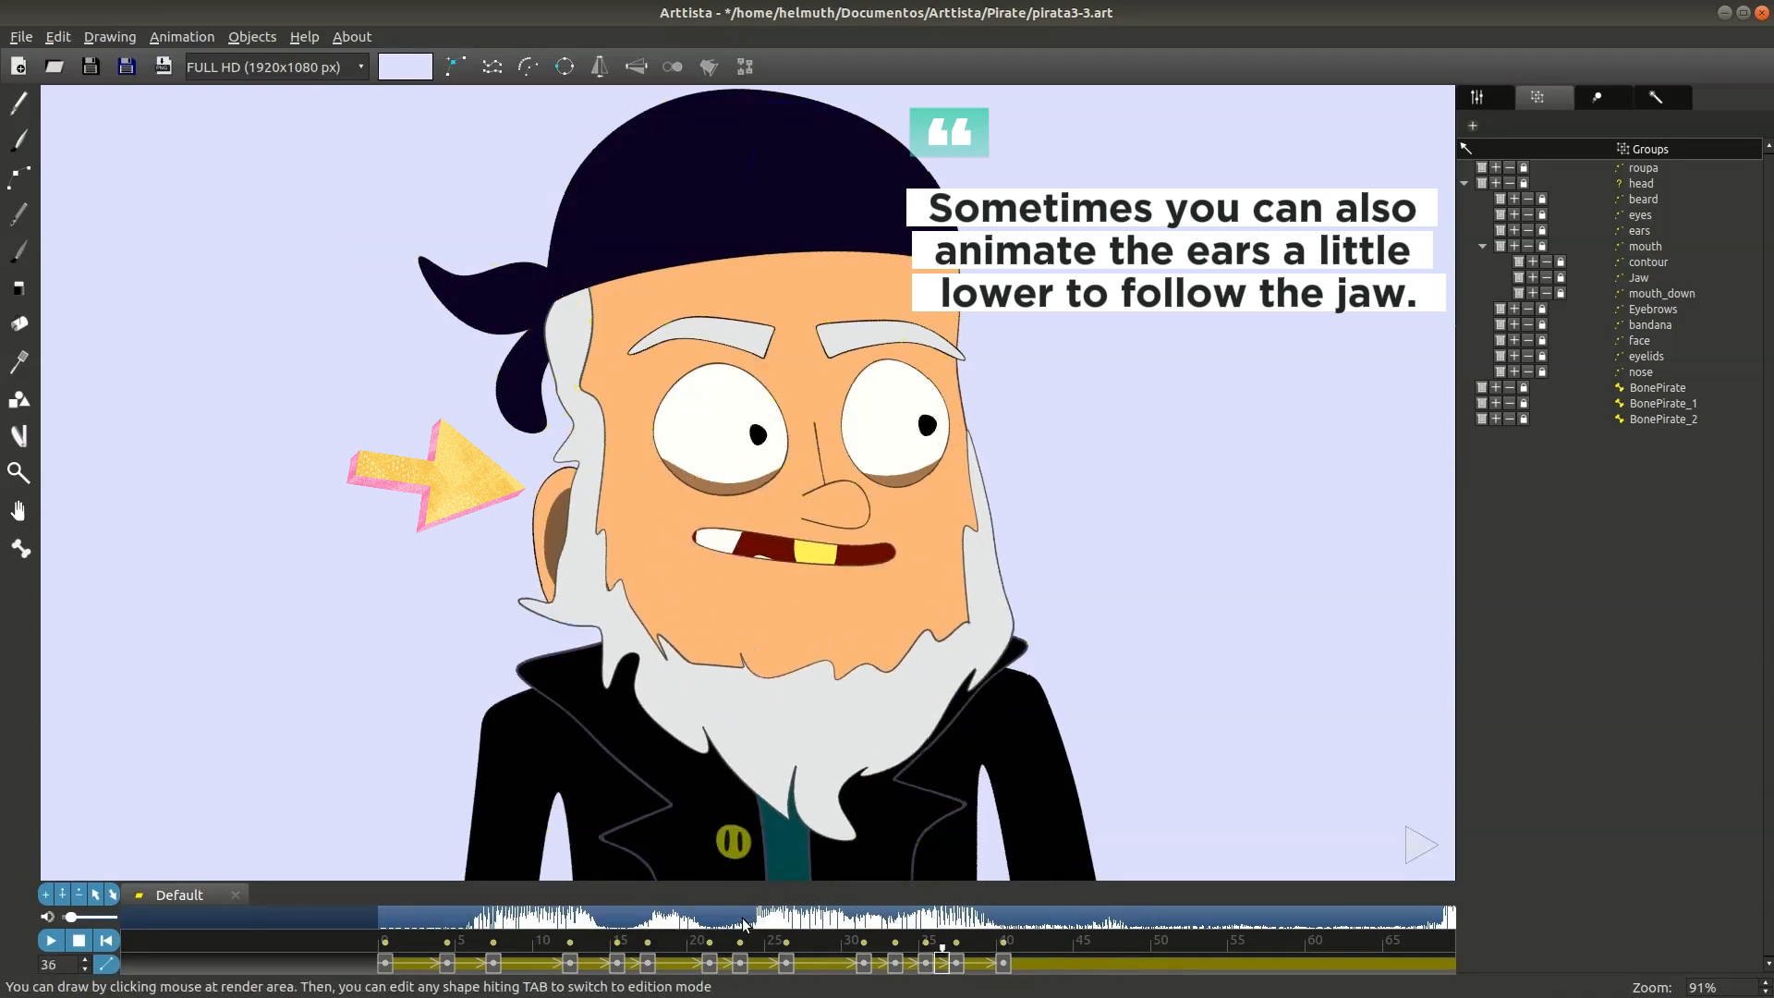
pyautogui.scroll(-3, 889, 951)
pyautogui.moveTo(889, 951); pyautogui.dragTo(748, 949)
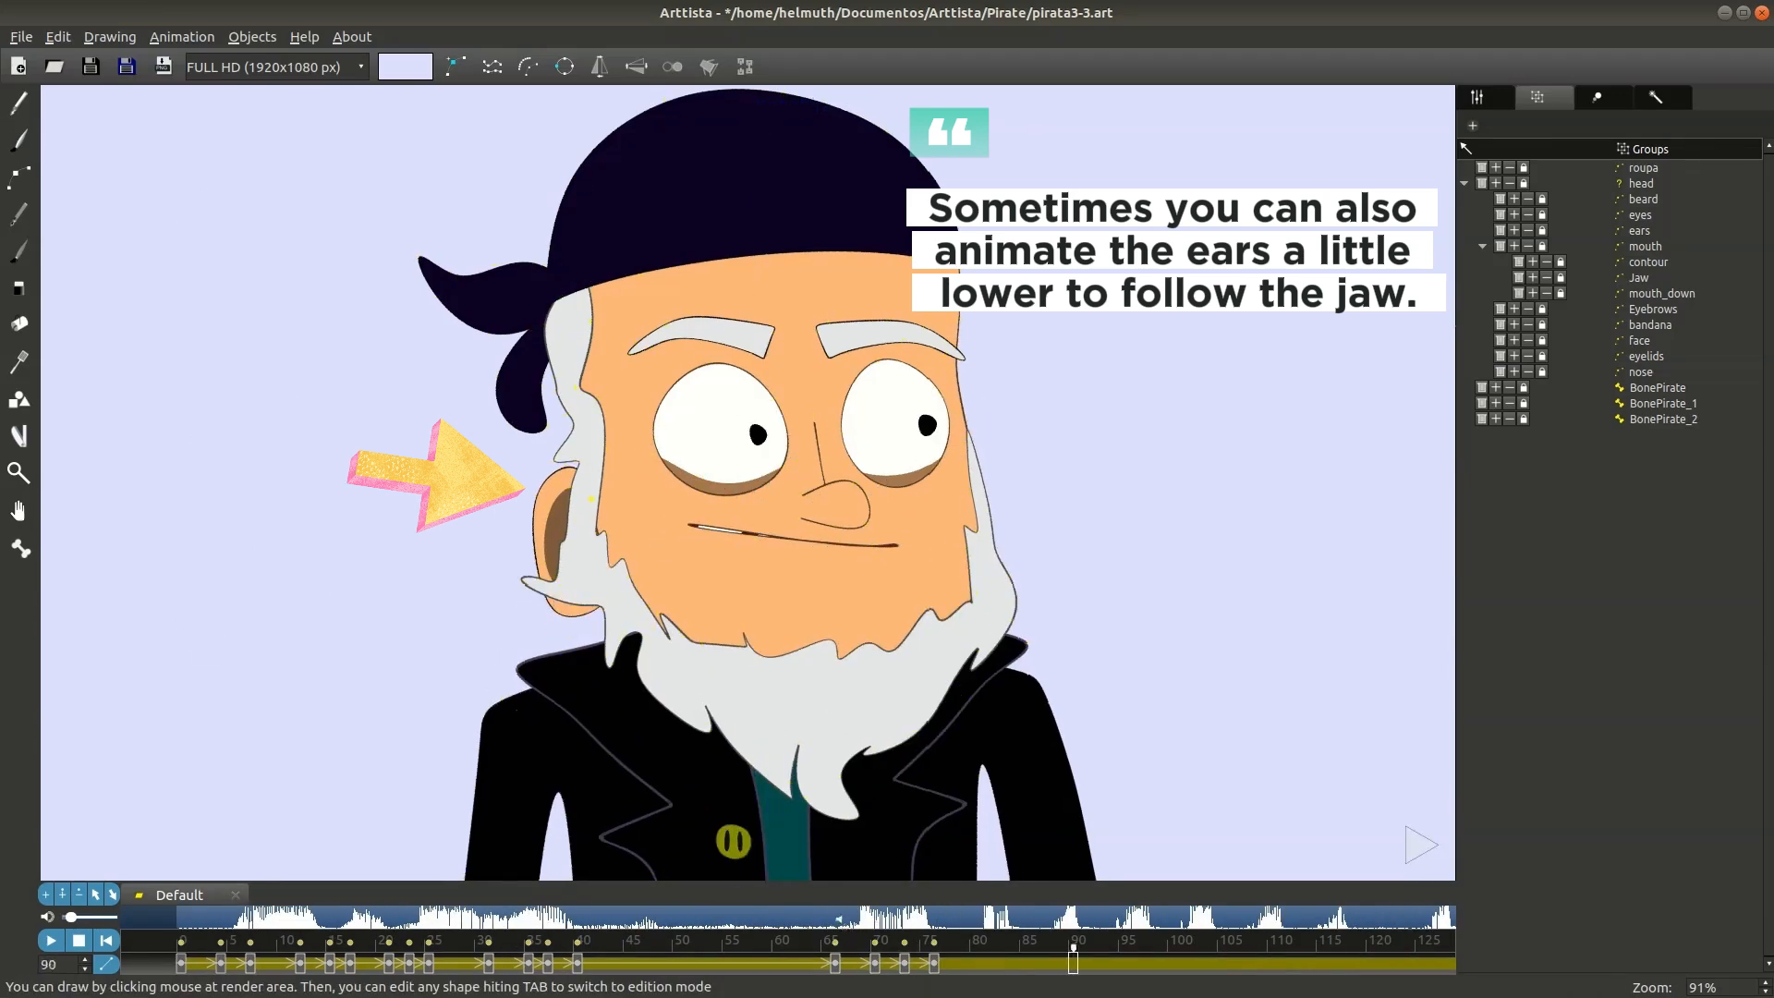
# Step: Continue keying the mouth movements along the rest of the speech waveform, past frame 200
pyautogui.click(876, 964)
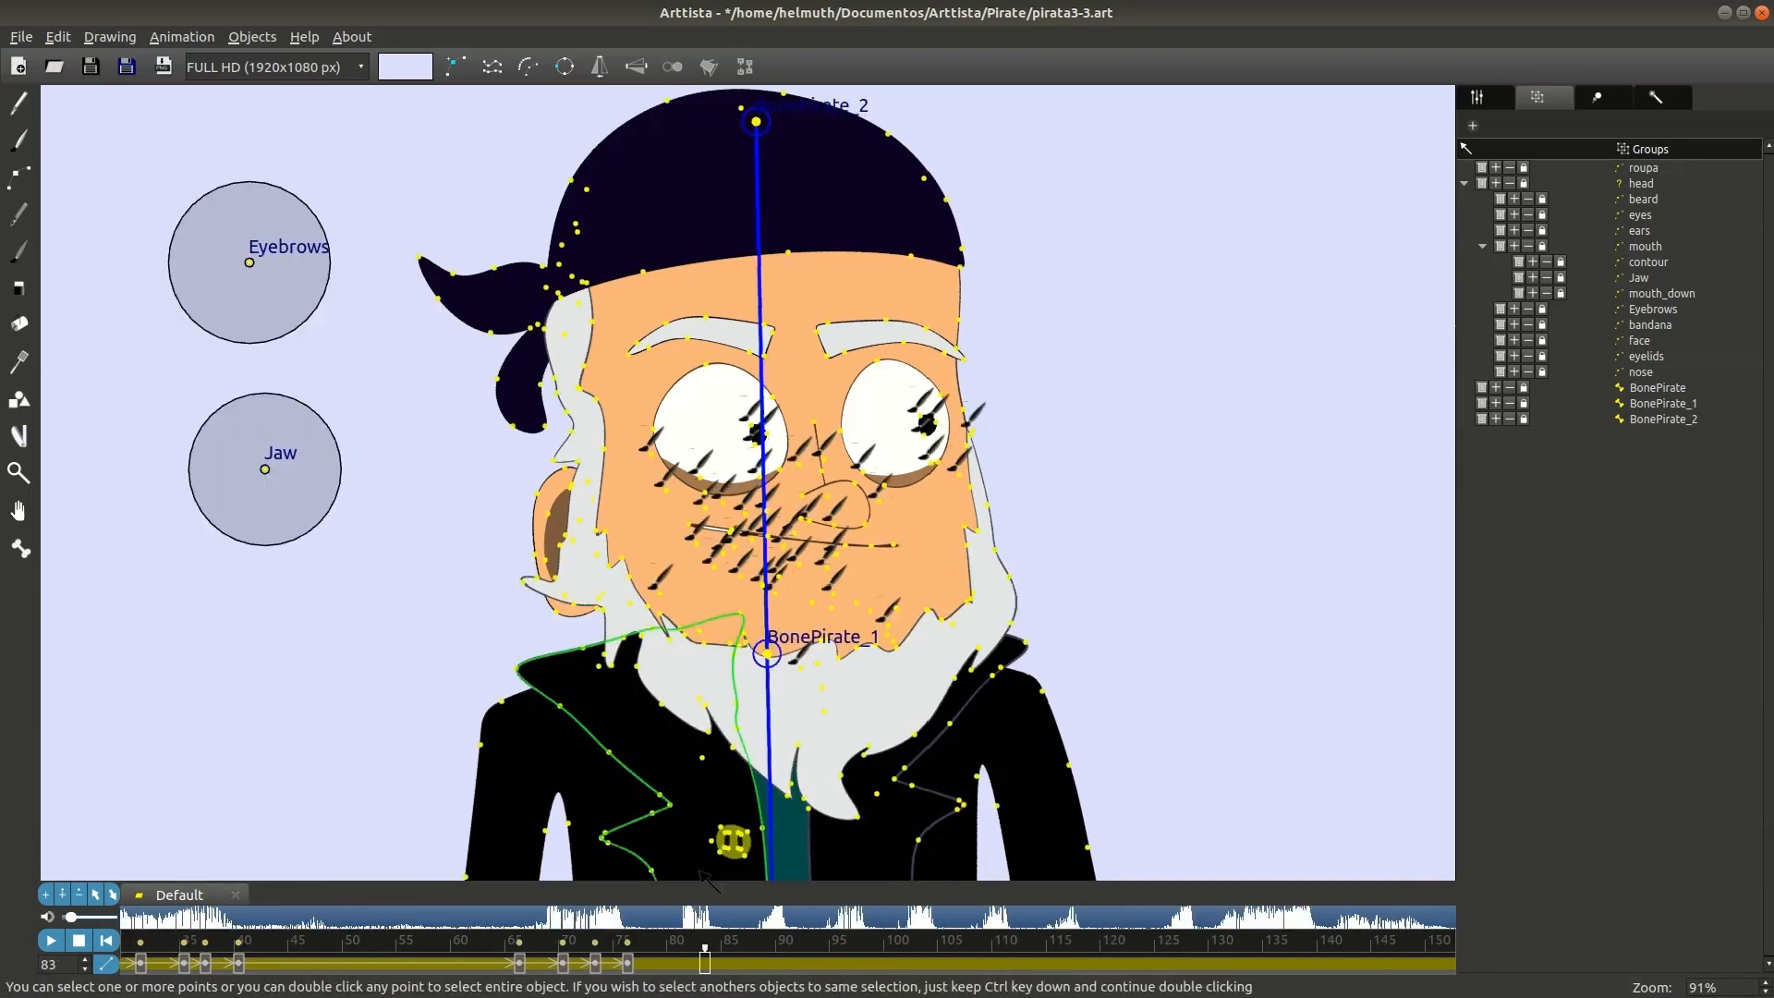
pyautogui.click(908, 964)
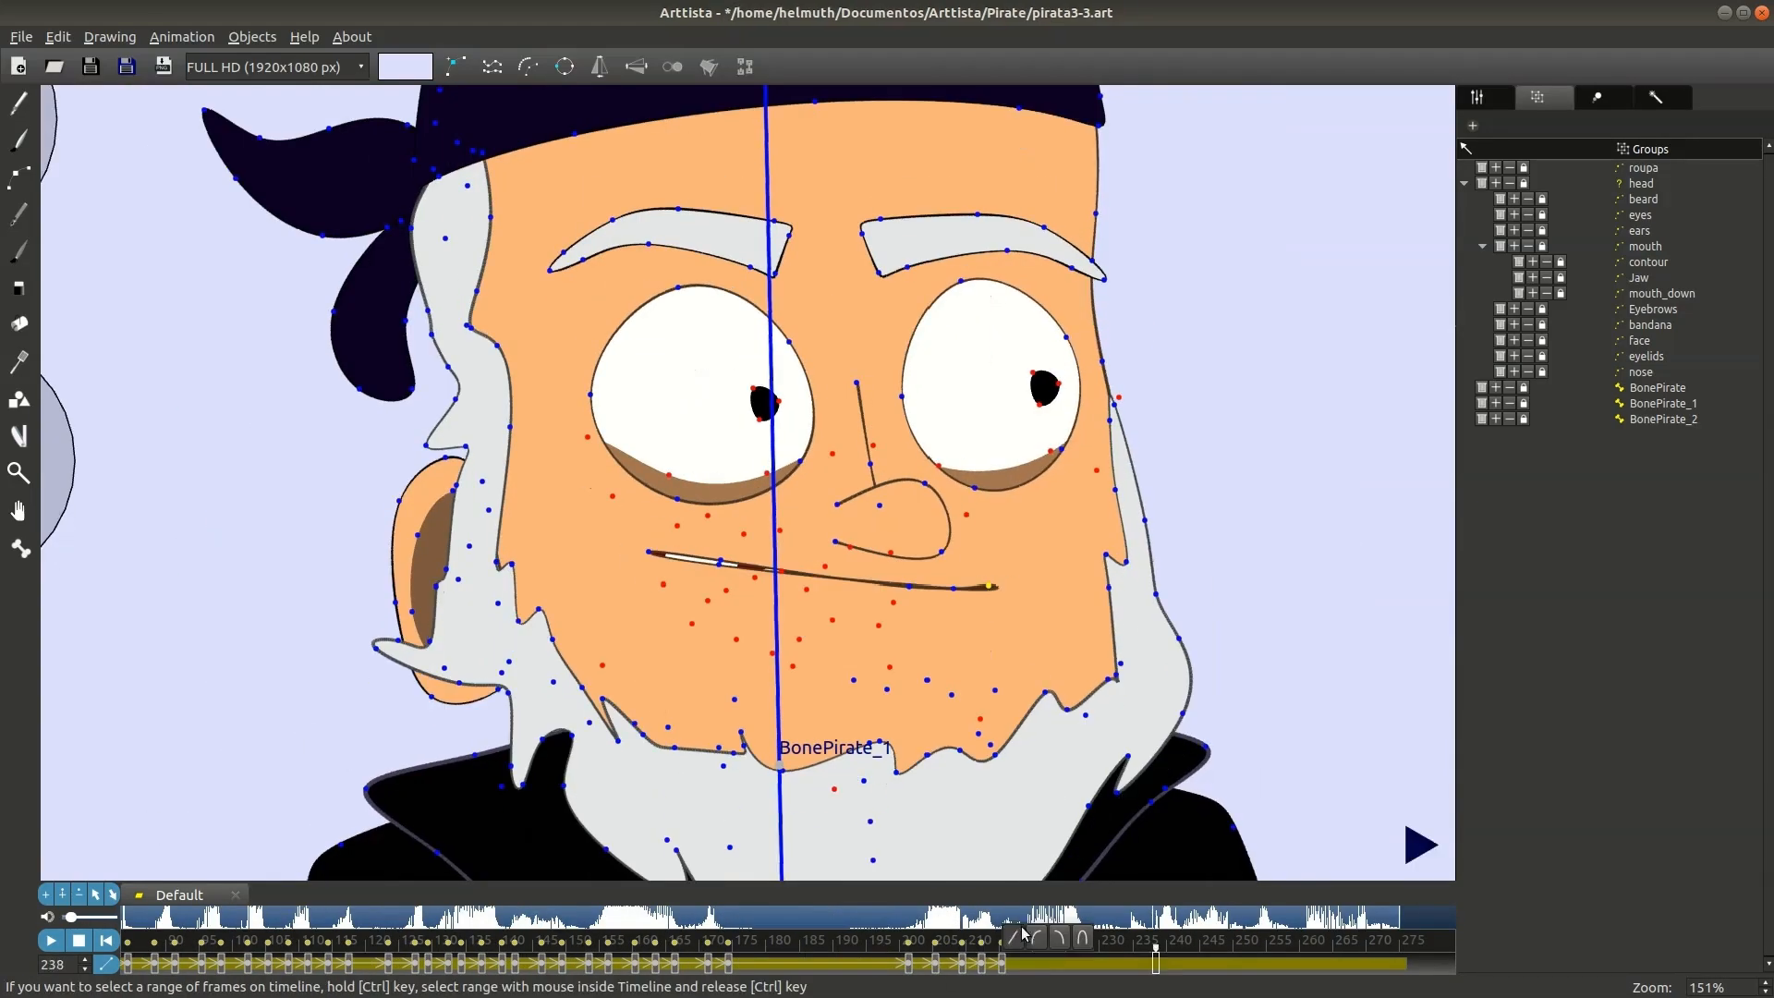
pyautogui.click(1169, 925)
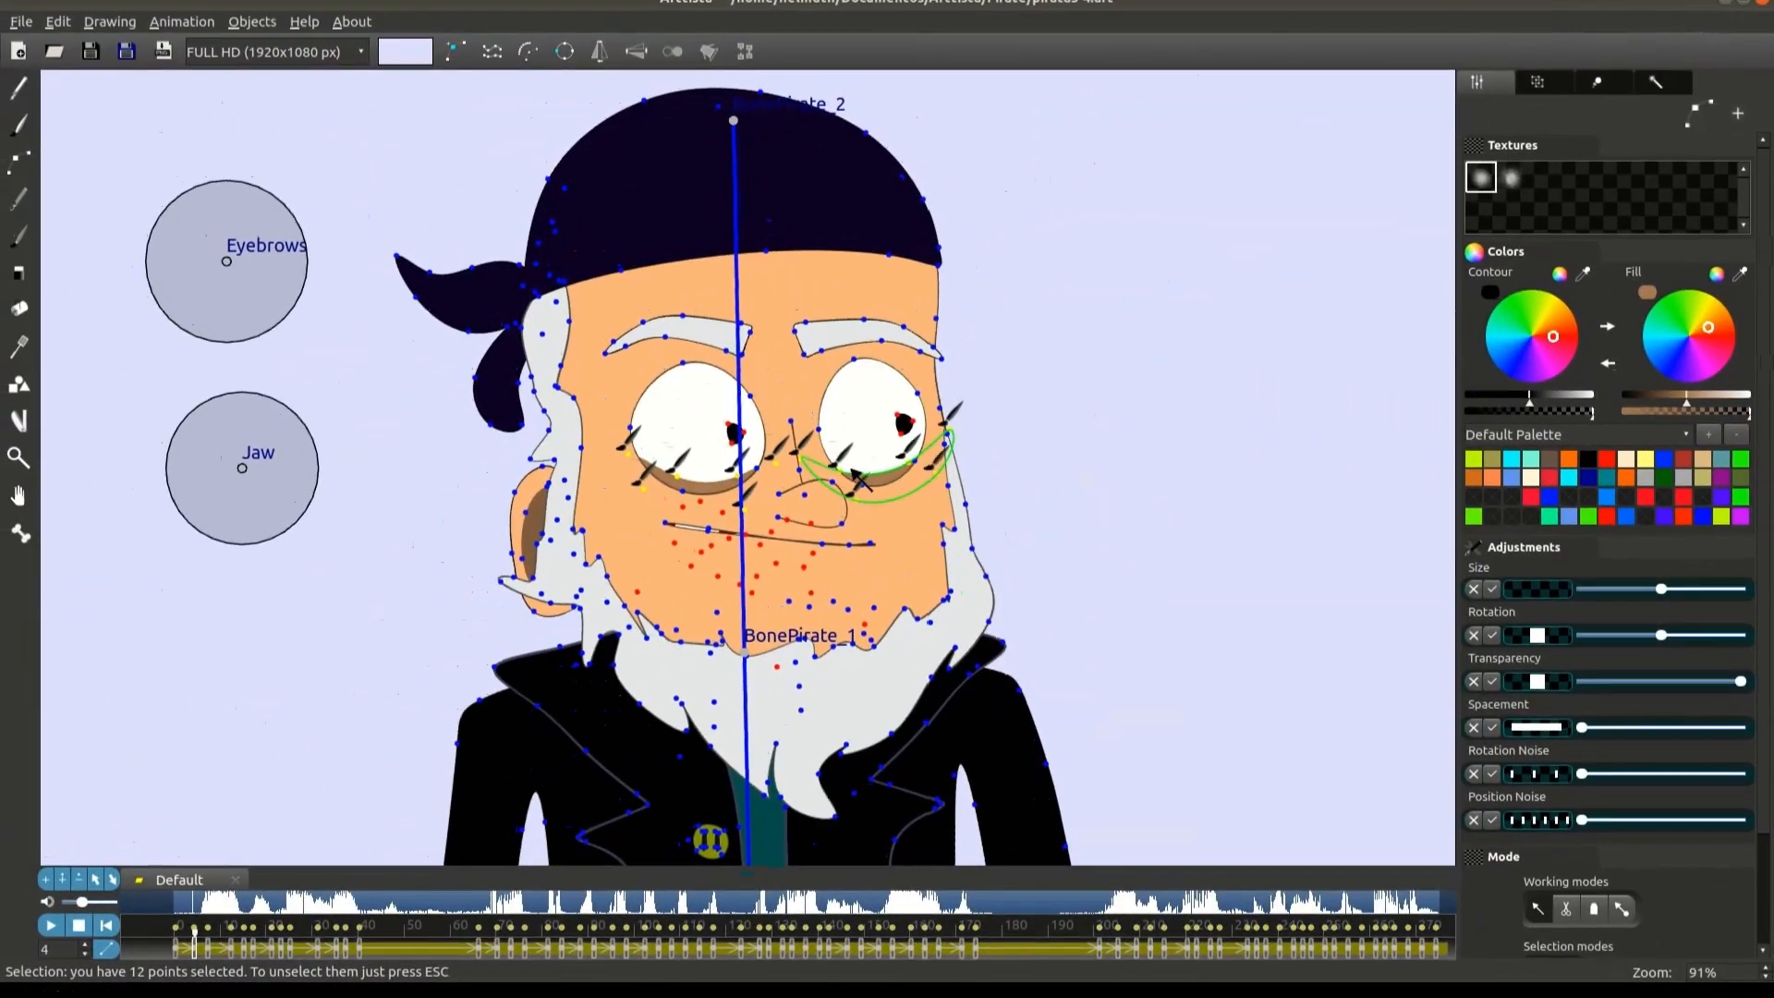
# Step: Return to frame 0 and mark the first few frames as the timeline range, keeping the eyelid points selected
pyautogui.moveTo(219, 911); pyautogui.dragTo(175, 912)
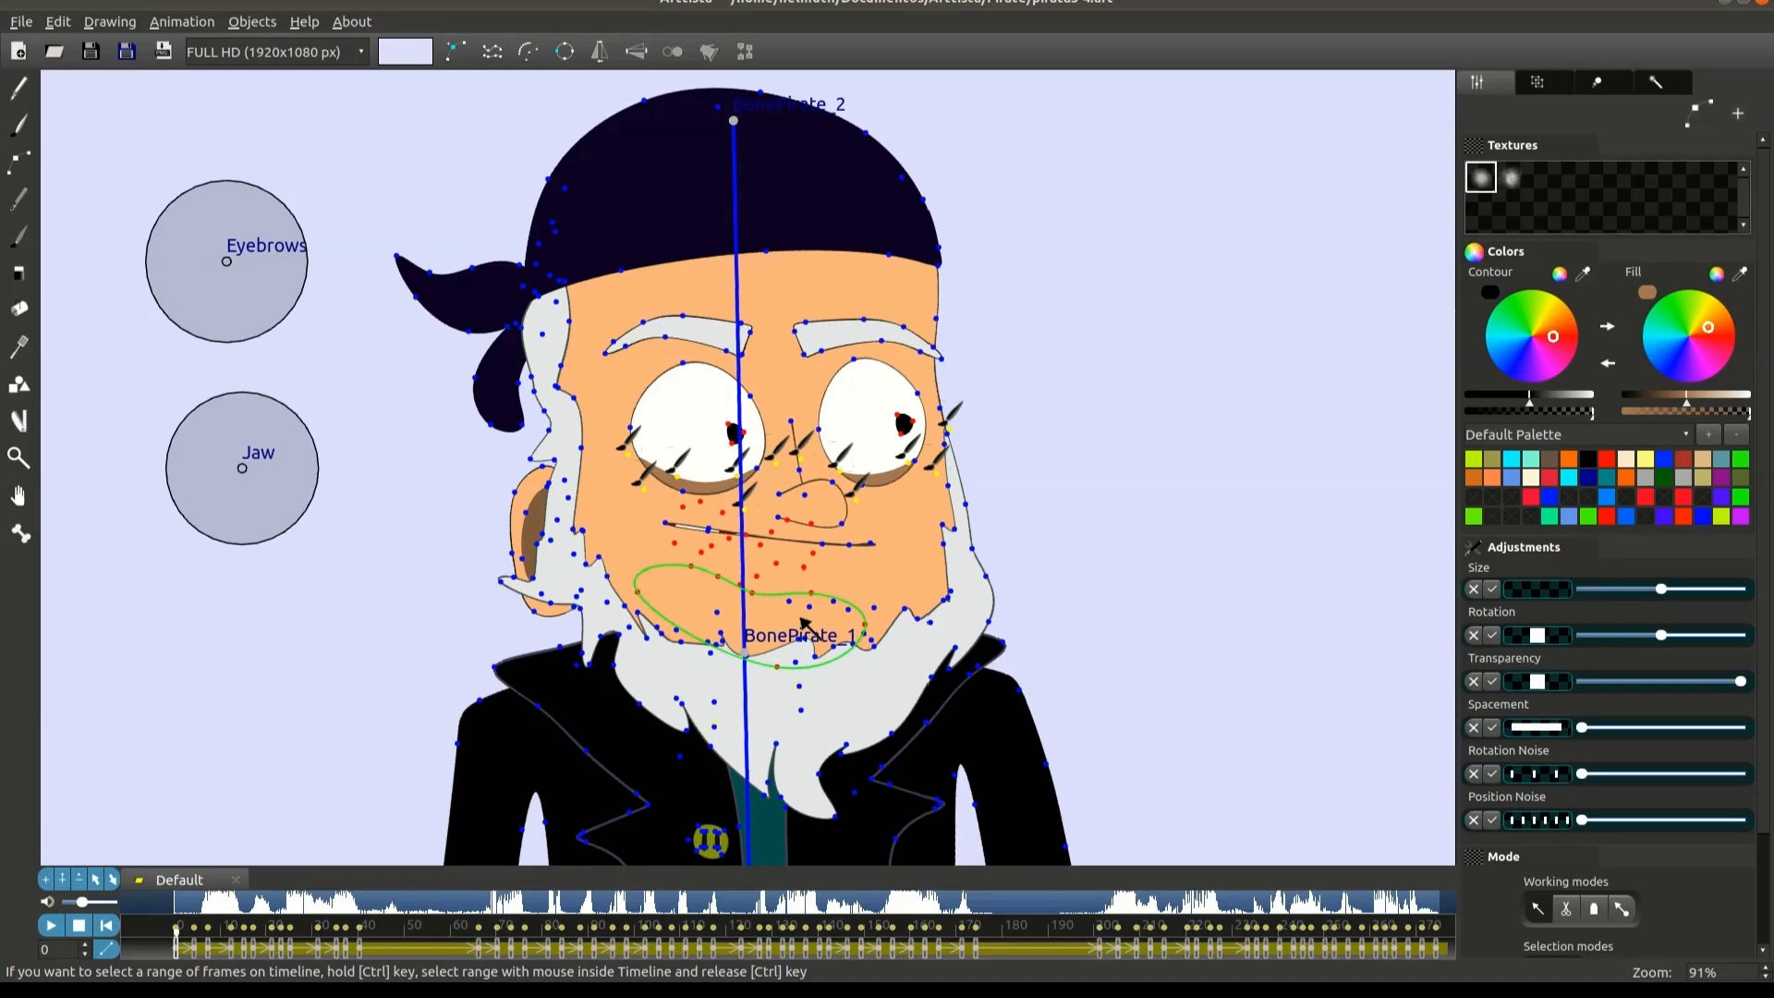
pyautogui.press('s')
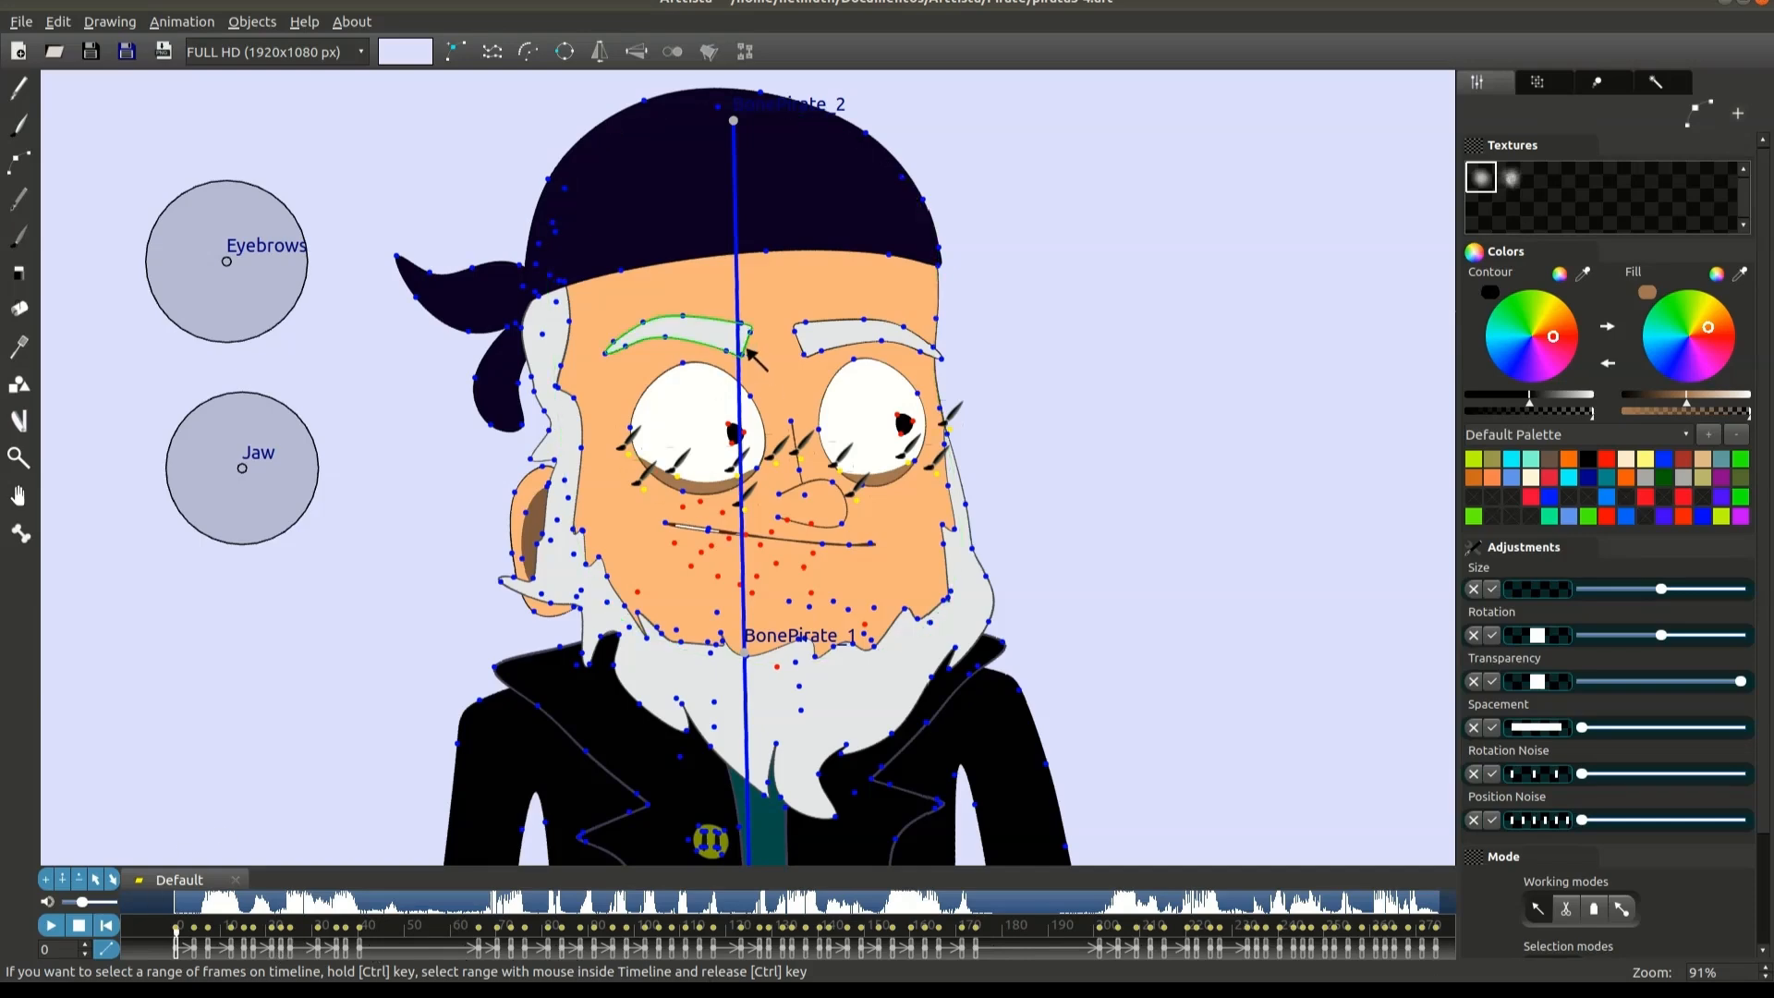
pyautogui.moveTo(178, 948); pyautogui.dragTo(206, 951)
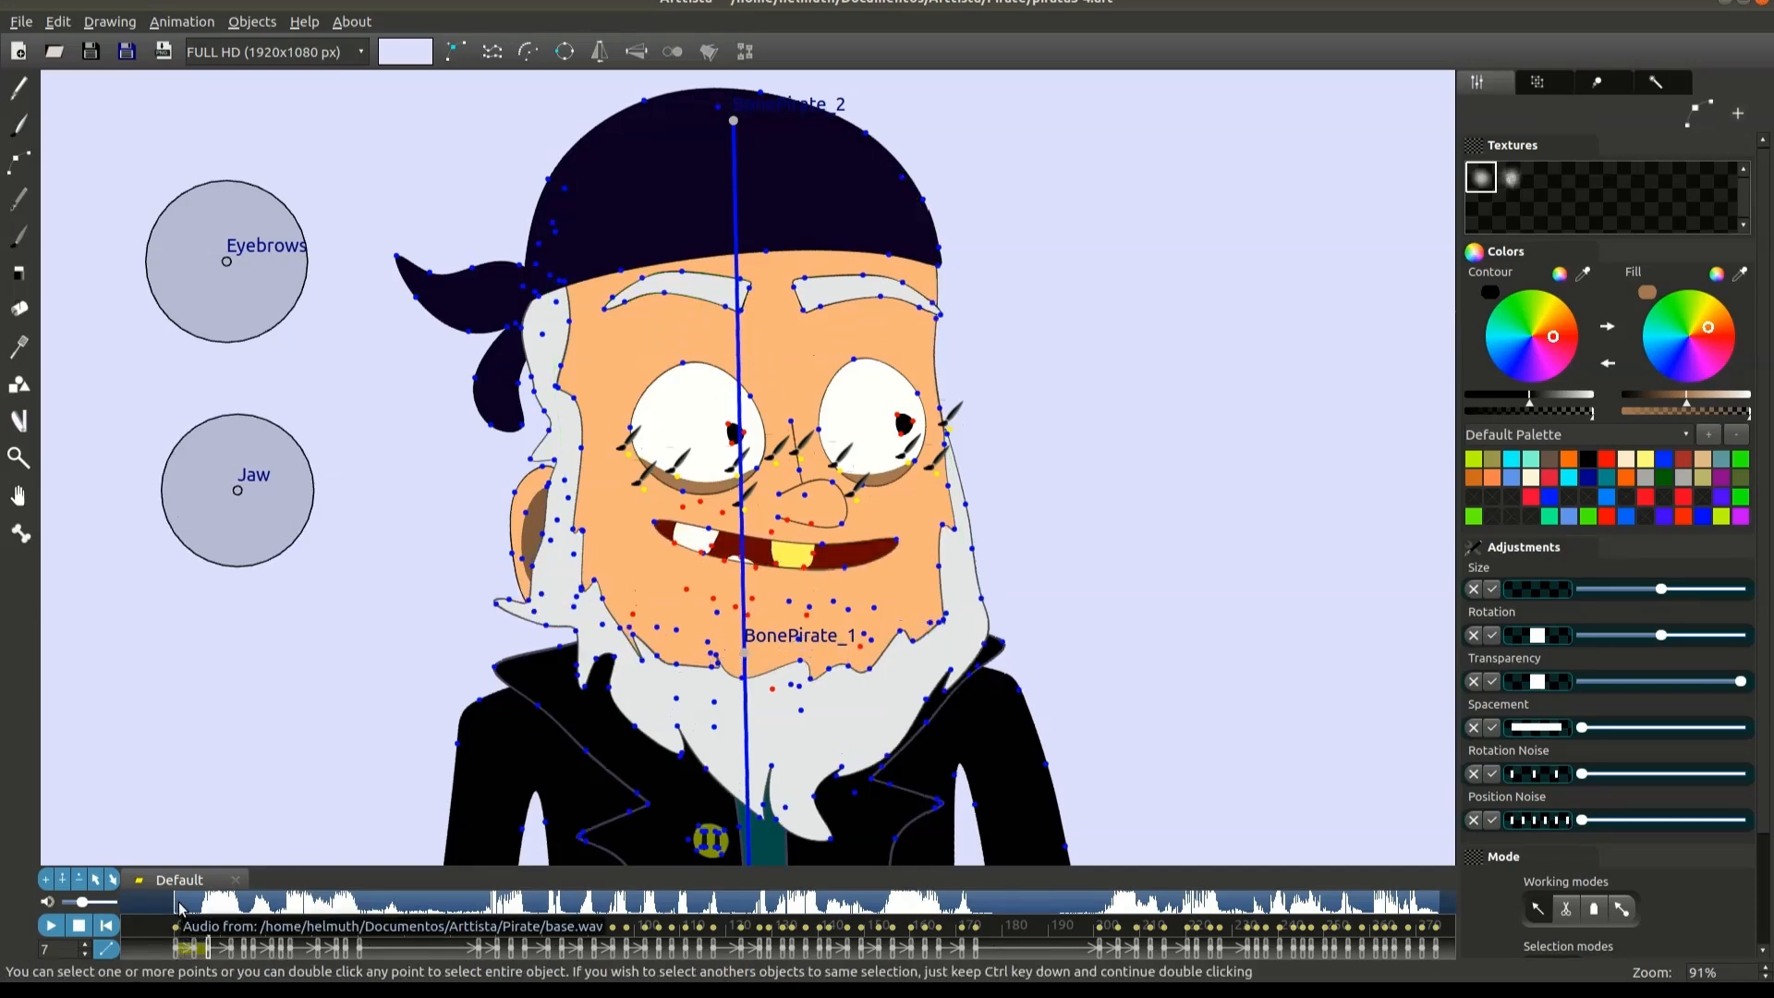
# Step: Nudge an eyelid point slightly and extend the marked timeline range across the whole animation
pyautogui.scroll(2, 202, 951)
pyautogui.scroll(3, 204, 952)
pyautogui.moveTo(857, 500); pyautogui.dragTo(853, 502)
pyautogui.moveTo(534, 935); pyautogui.dragTo(942, 945)
pyautogui.scroll(1, 699, 943)
pyautogui.moveTo(1037, 929); pyautogui.dragTo(1307, 936)
pyautogui.press('pageup')
pyautogui.scroll(-3, 942, 938)
pyautogui.scroll(-1, 849, 943)
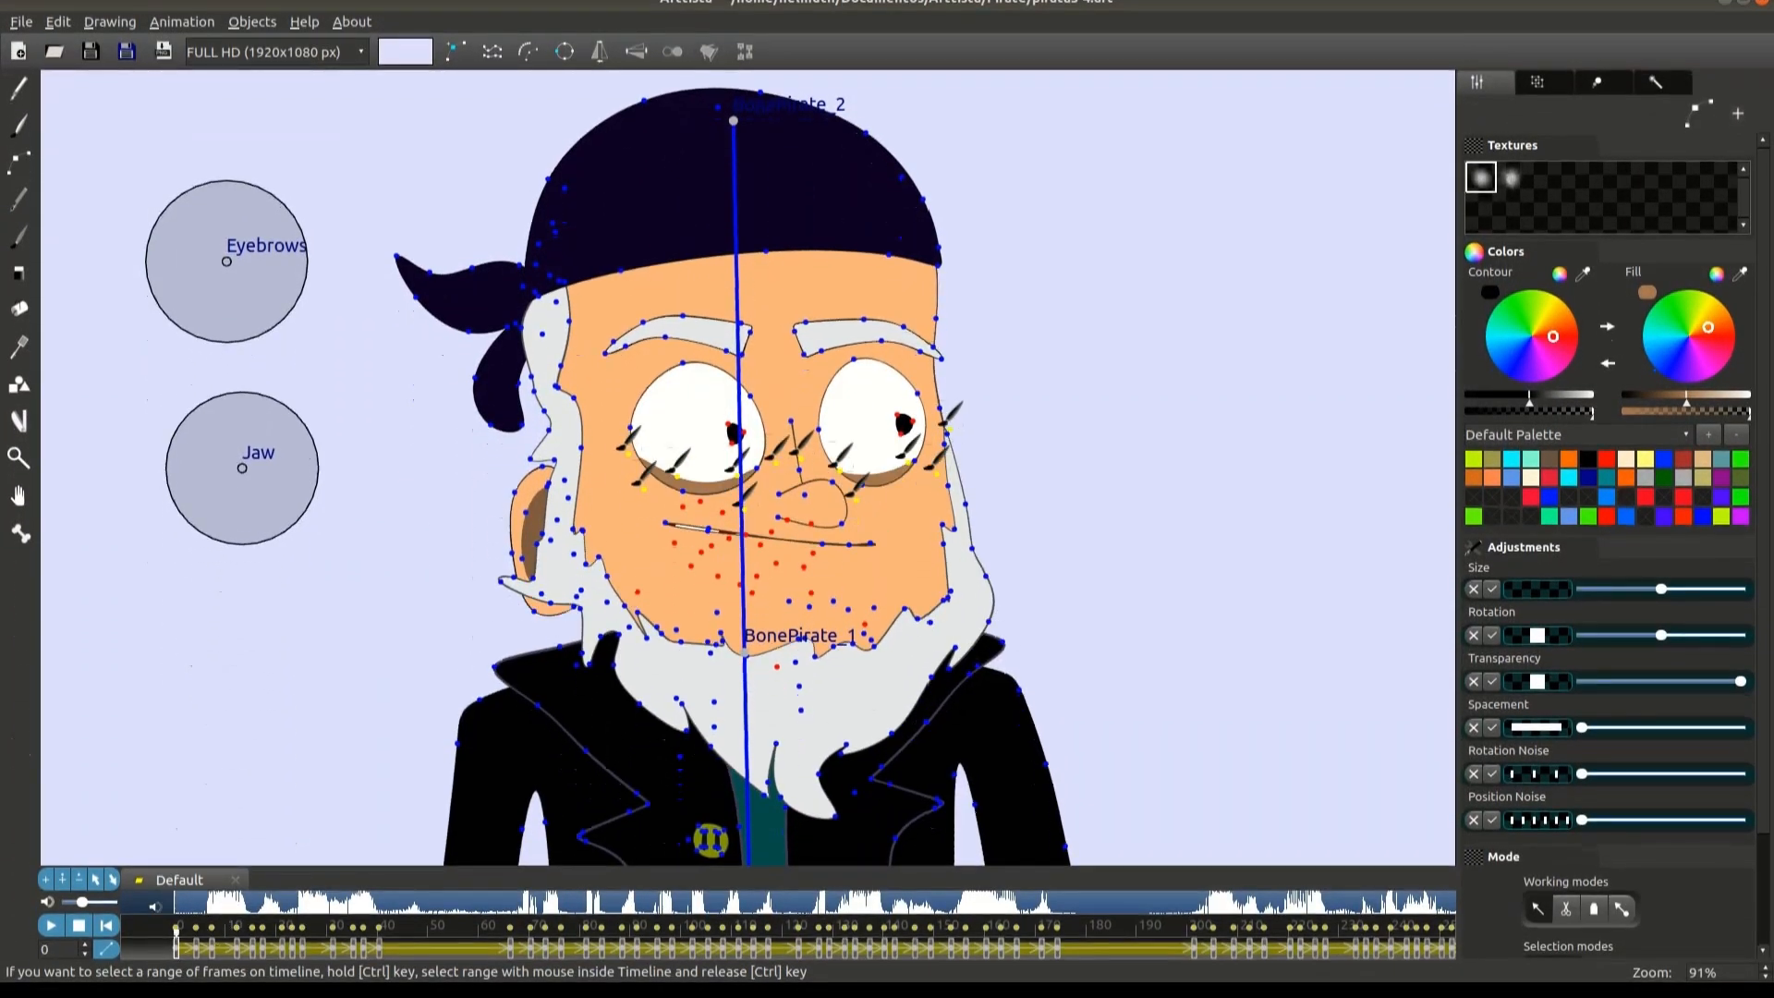
# Step: Leave point editing, play back the facial animation with the audio, and return to frame 0
pyautogui.press('Tab')
pyautogui.press('space')
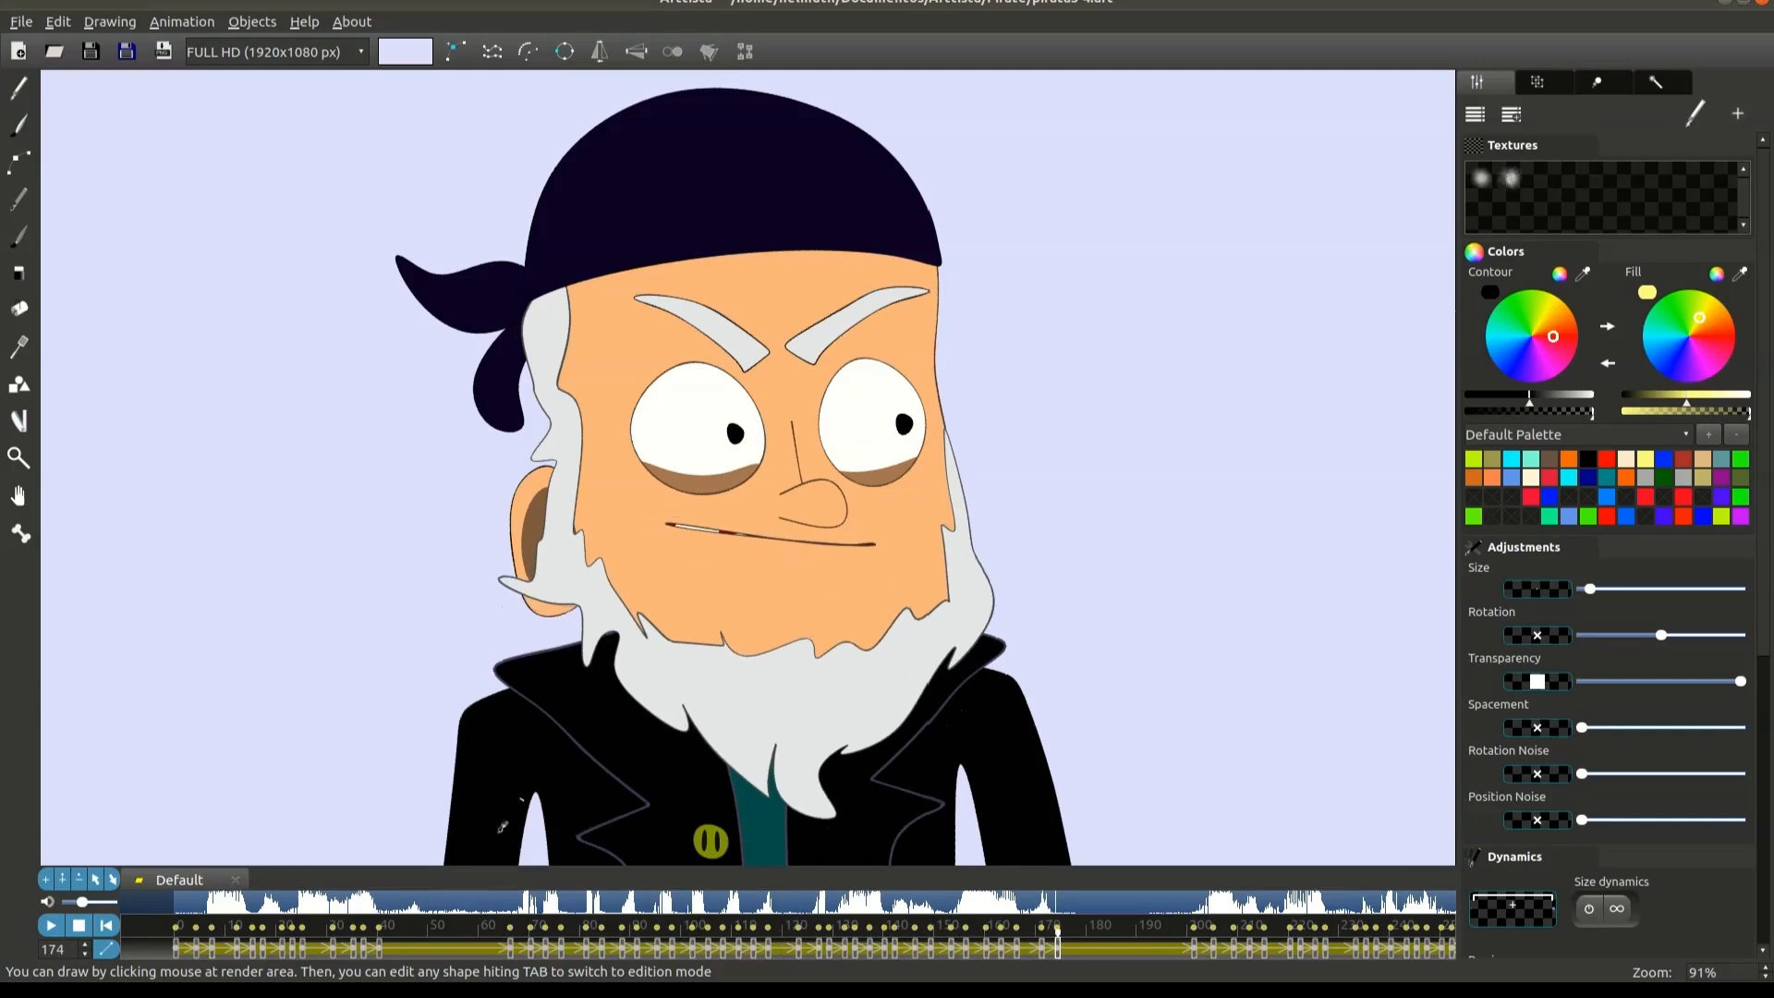
pyautogui.moveTo(484, 944); pyautogui.dragTo(148, 938)
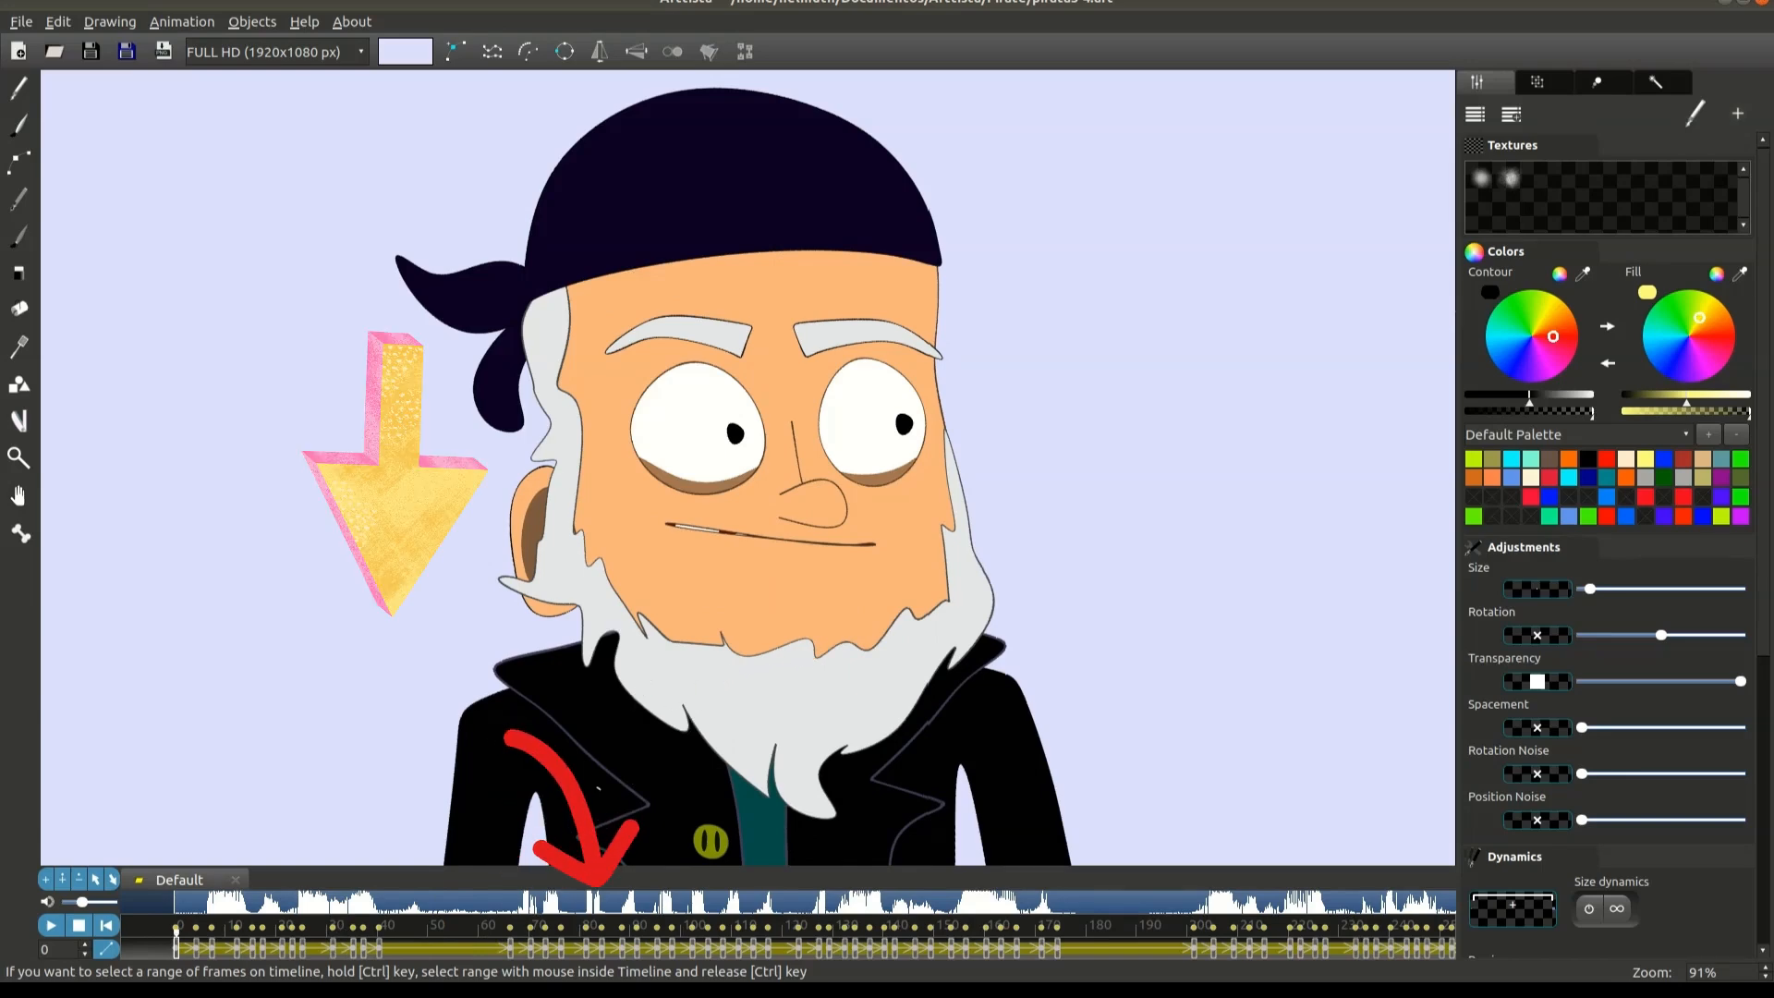
# Step: Select all points of the head group at frame 70 and raise the head slightly
pyautogui.click(530, 953)
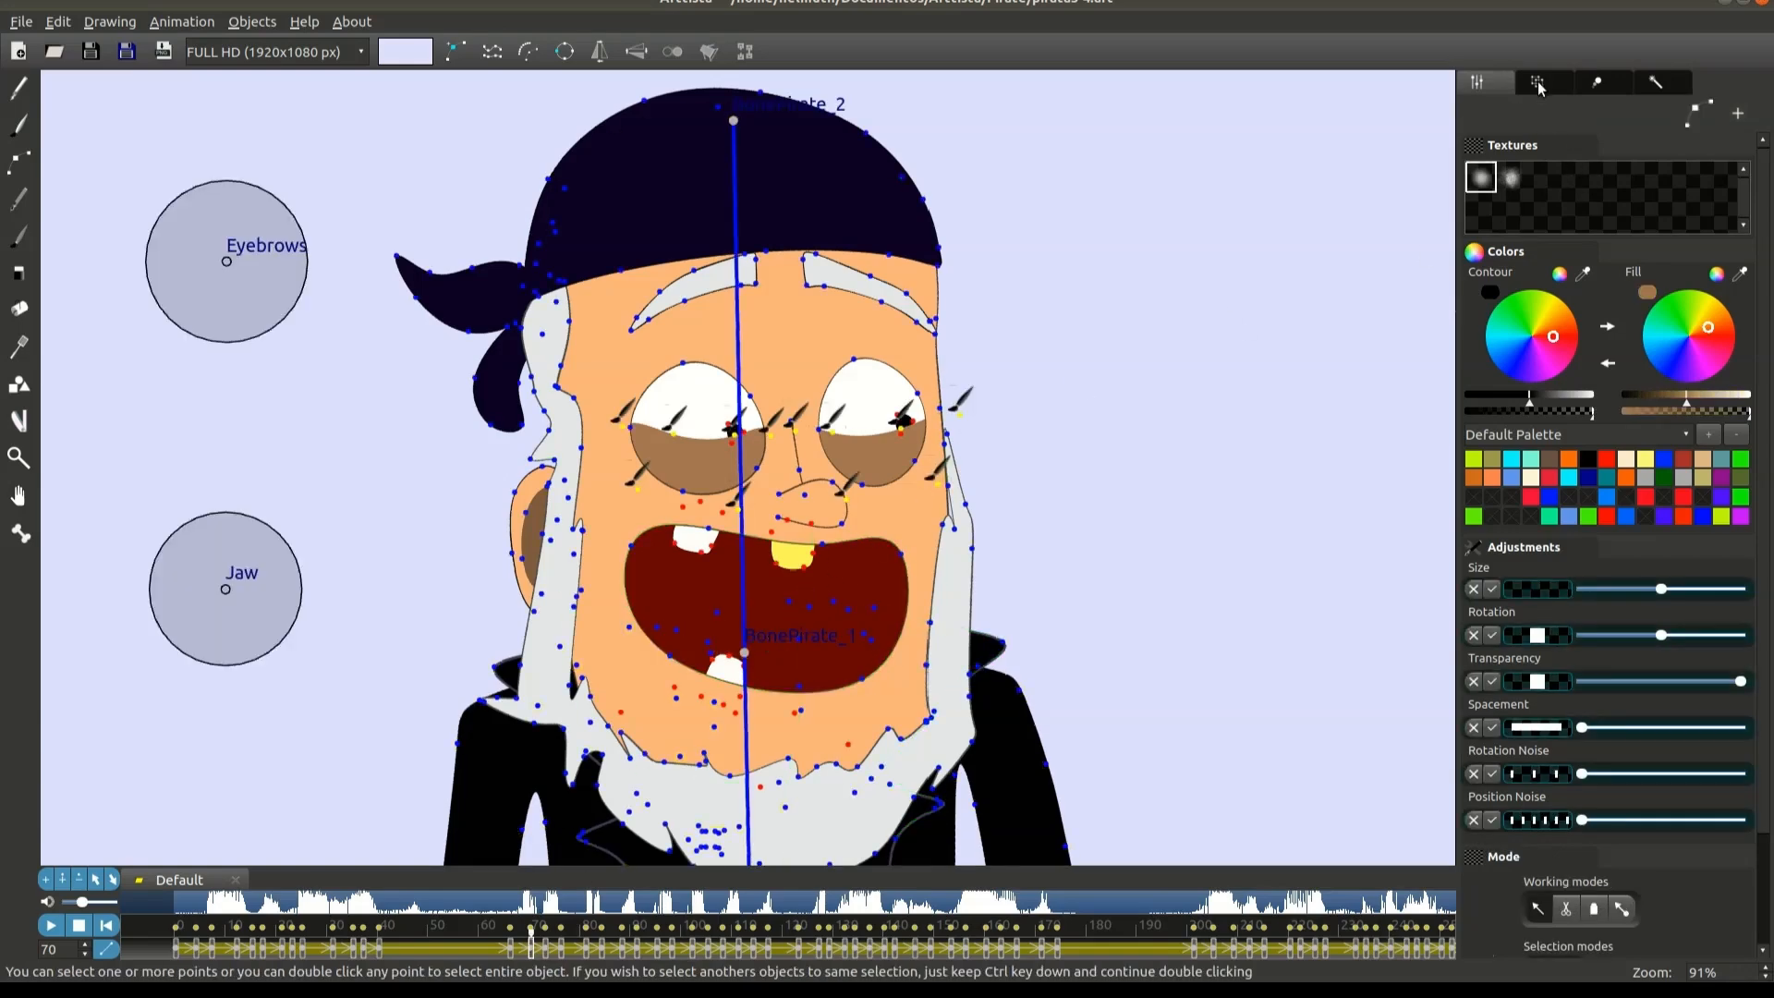
pyautogui.click(1536, 85)
pyautogui.click(1644, 170)
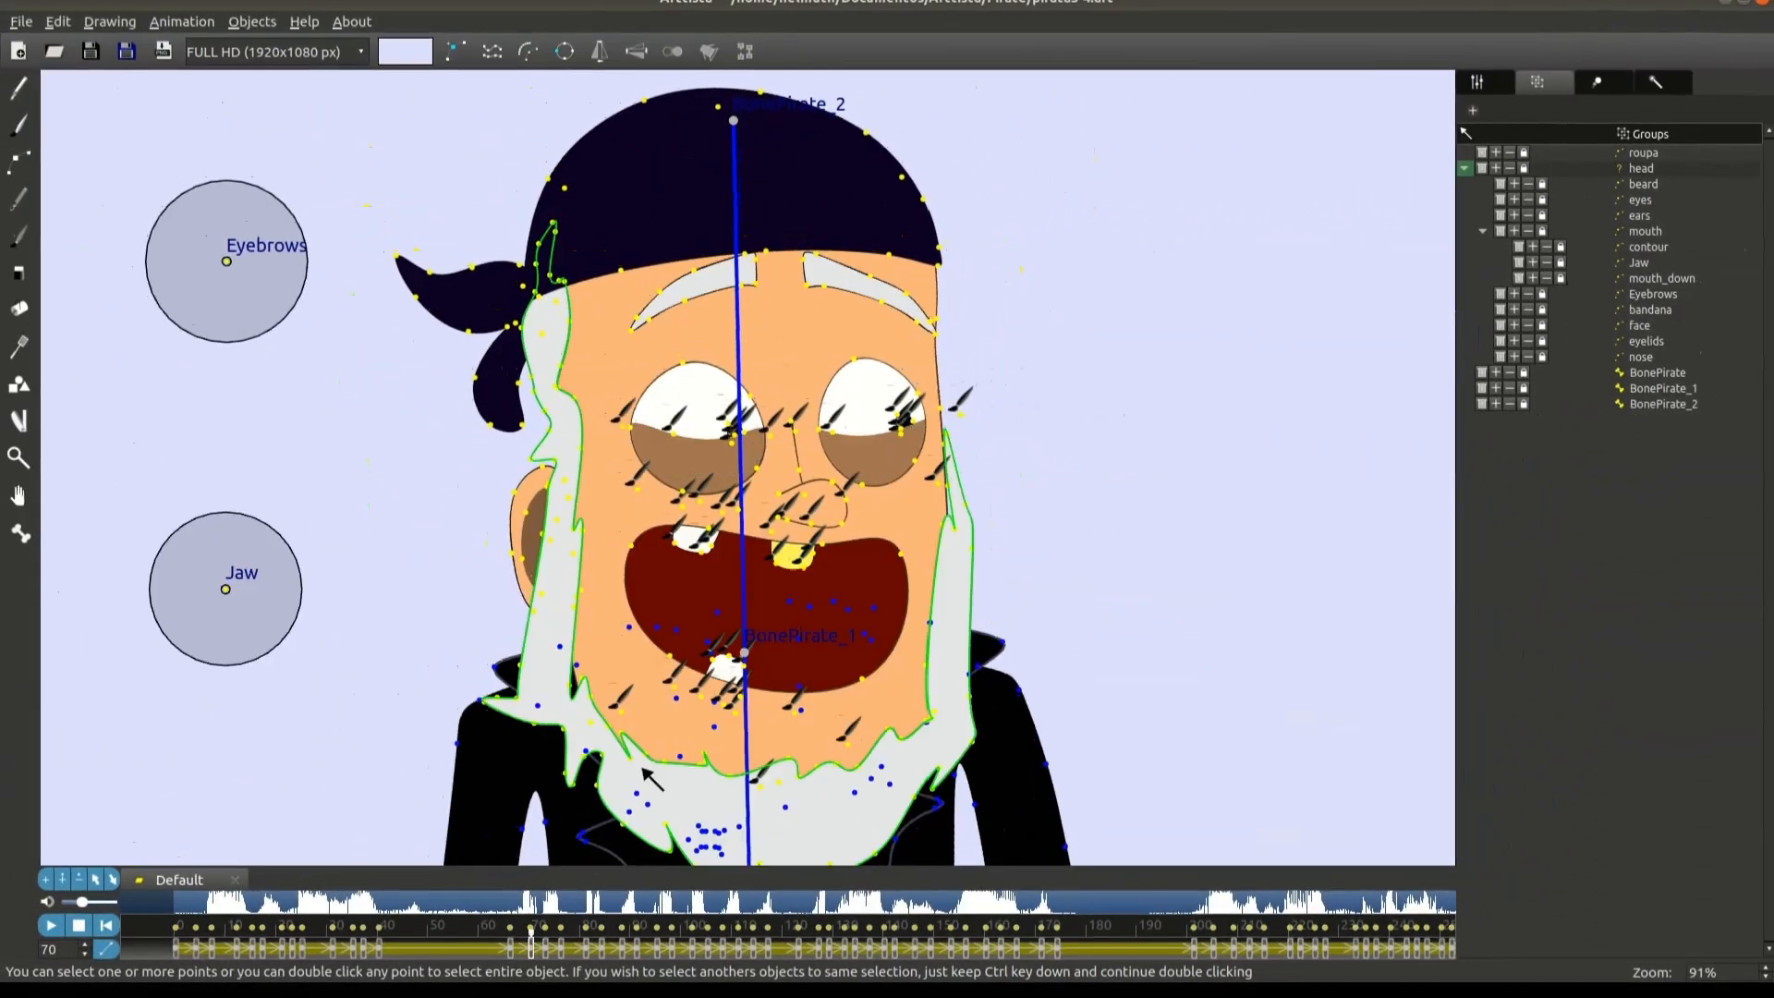
pyautogui.moveTo(793, 631); pyautogui.dragTo(806, 605)
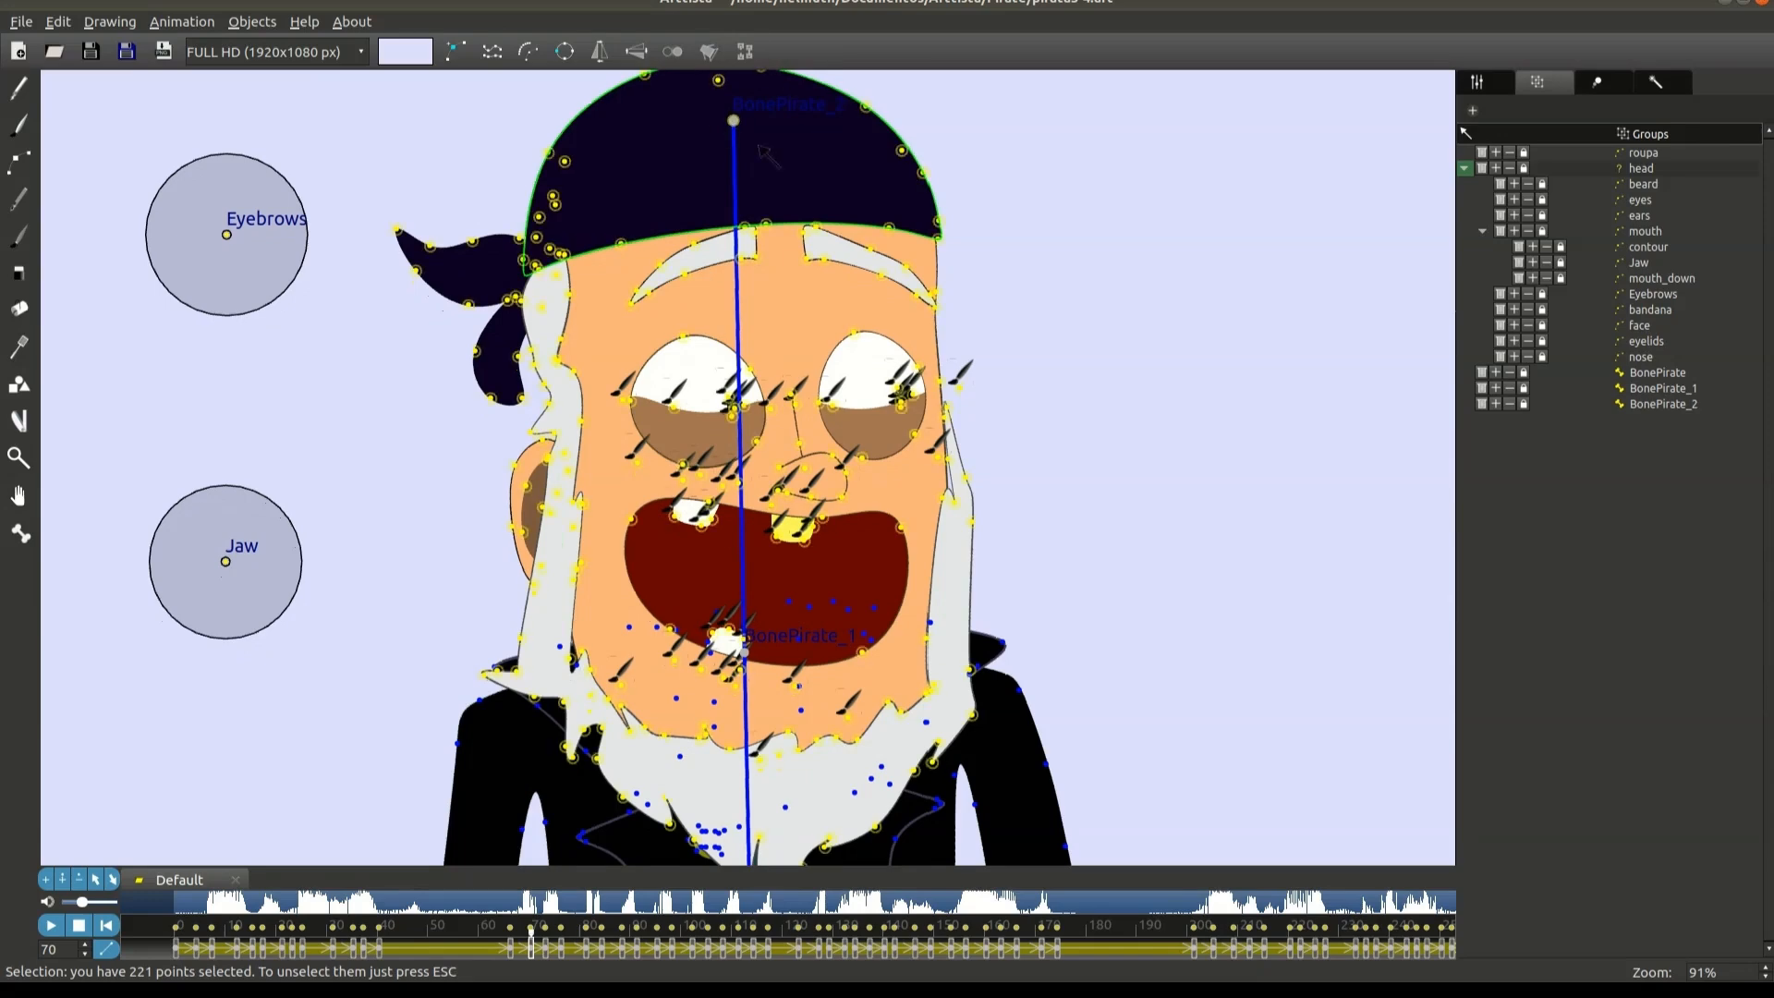
# Step: Raise the selected head group slightly at the frame 76 keyframe
pyautogui.click(545, 932)
pyautogui.scroll(3, 552, 943)
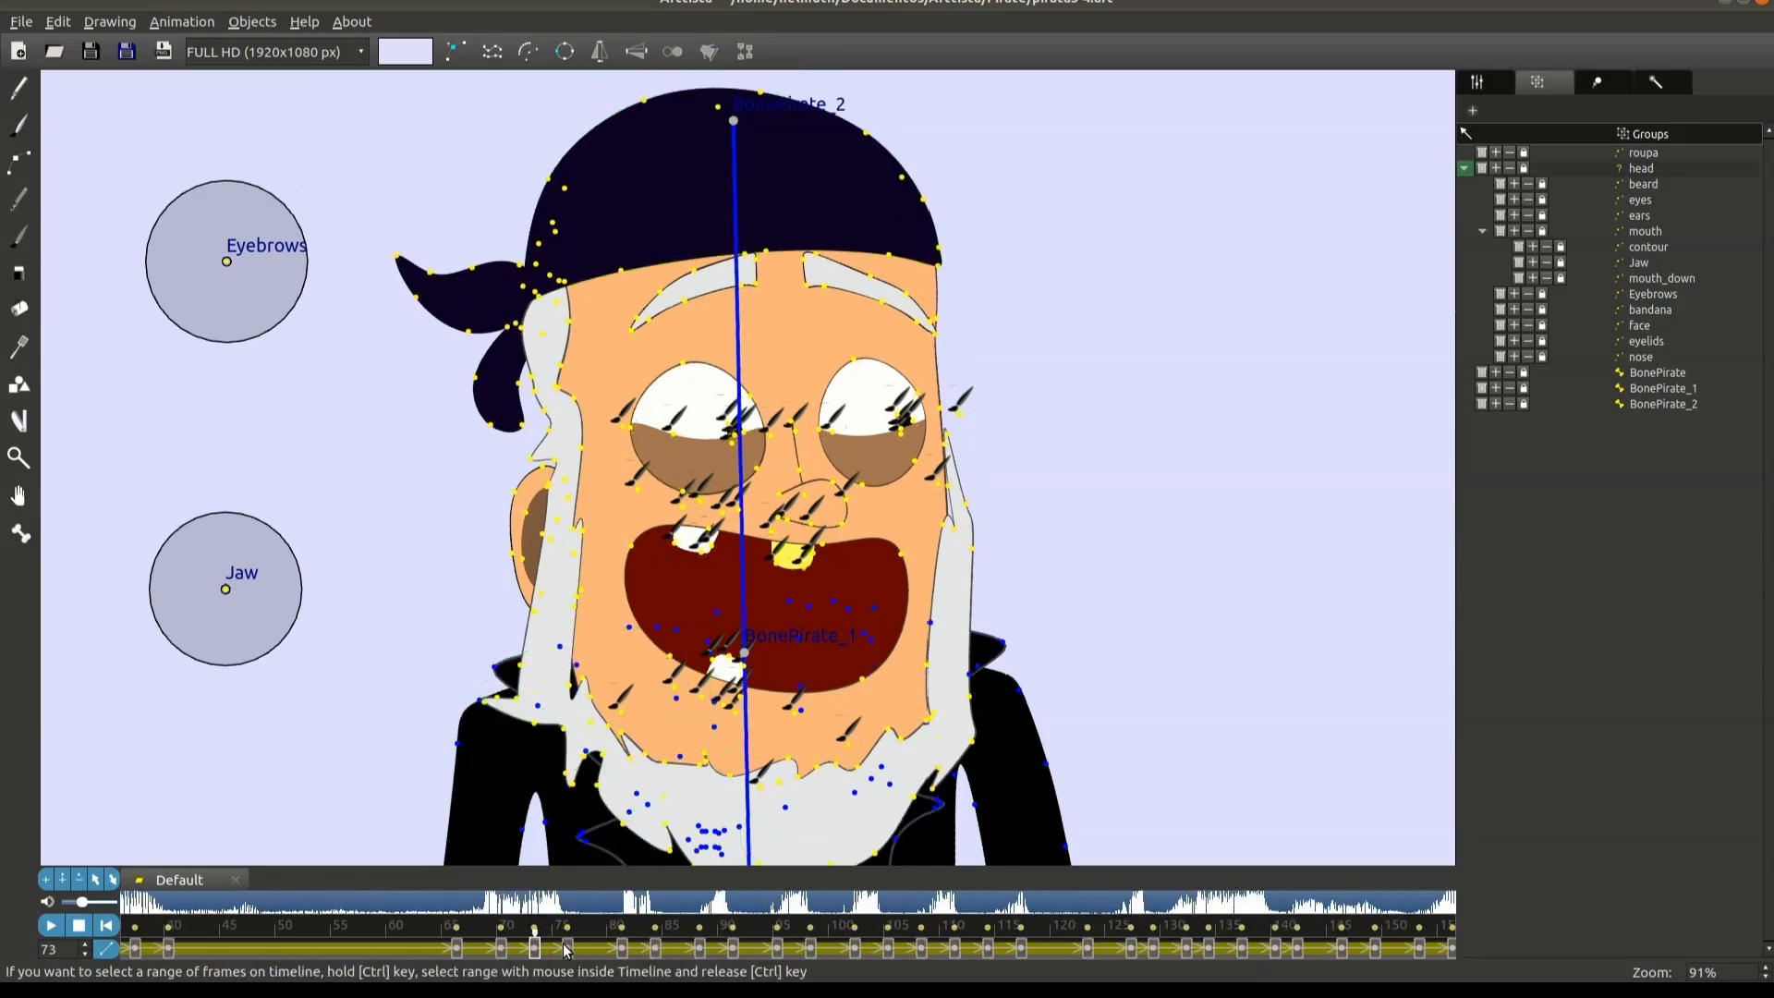
pyautogui.click(568, 943)
pyautogui.moveTo(873, 413); pyautogui.dragTo(874, 374)
pyautogui.press('Right')
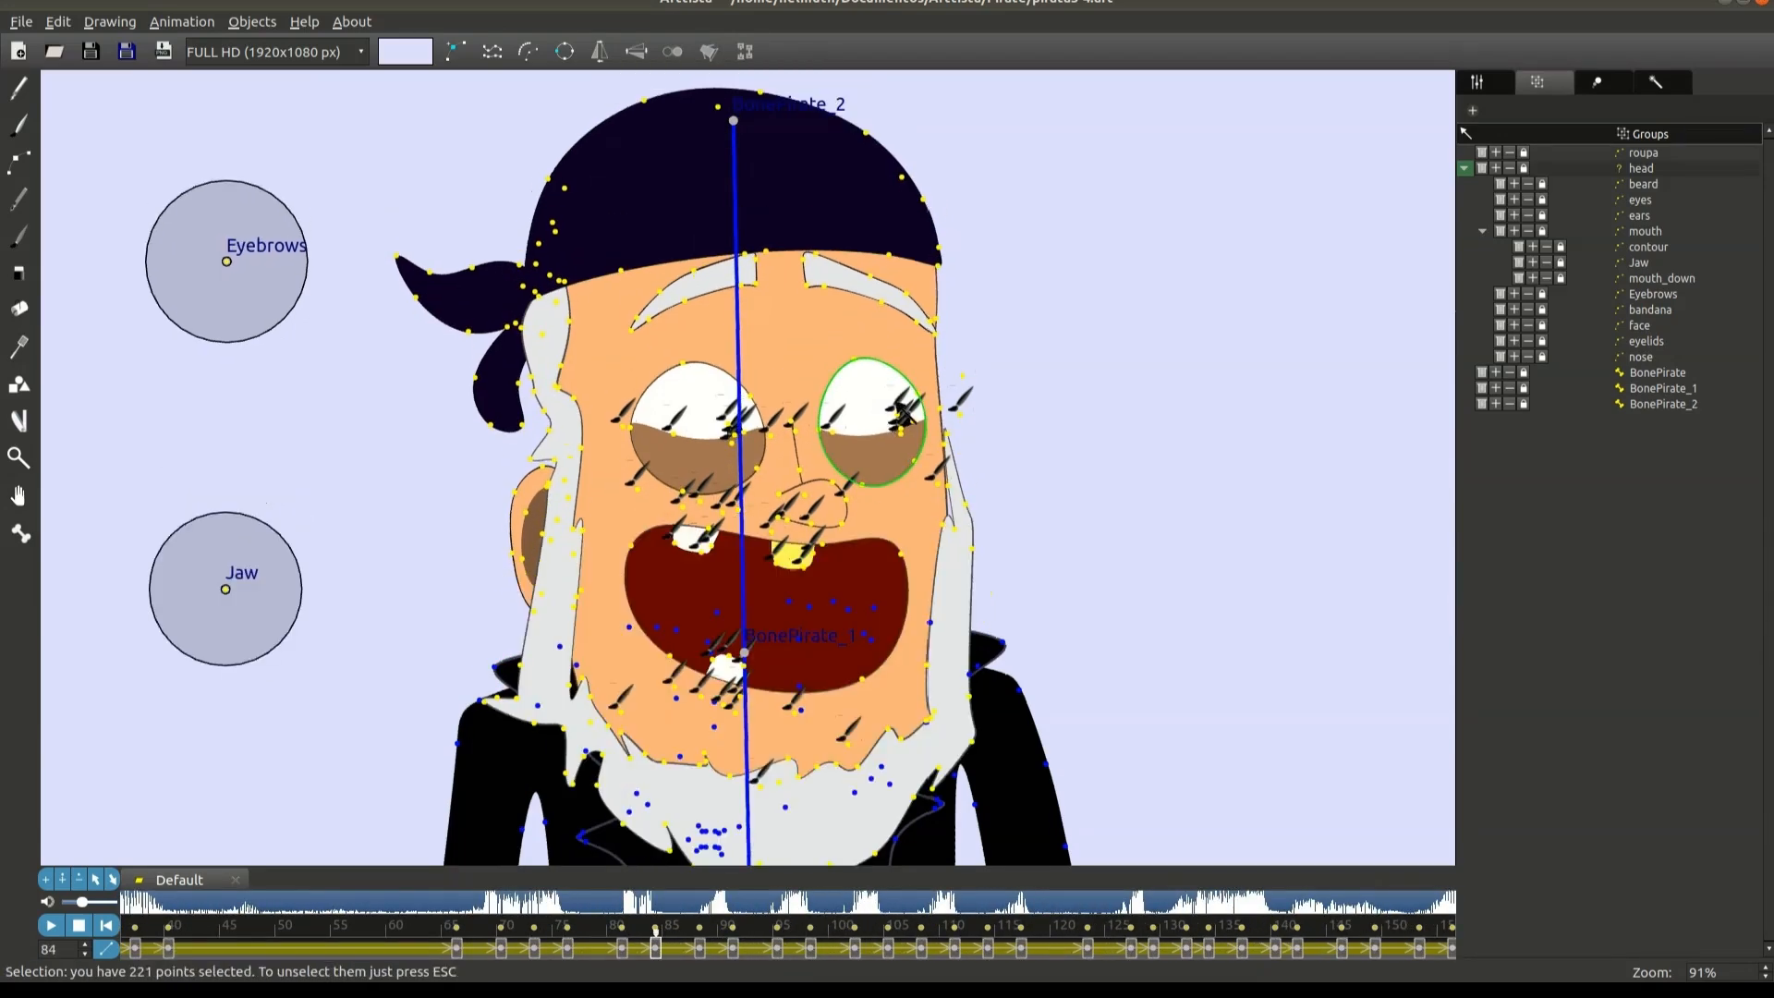
# Step: Select the head group again and raise the head slightly at the frame 91 keyframe
pyautogui.press('Right')
pyautogui.click(1653, 169)
pyautogui.moveTo(890, 531); pyautogui.dragTo(893, 458)
pyautogui.press('Right')
pyautogui.press('Right')
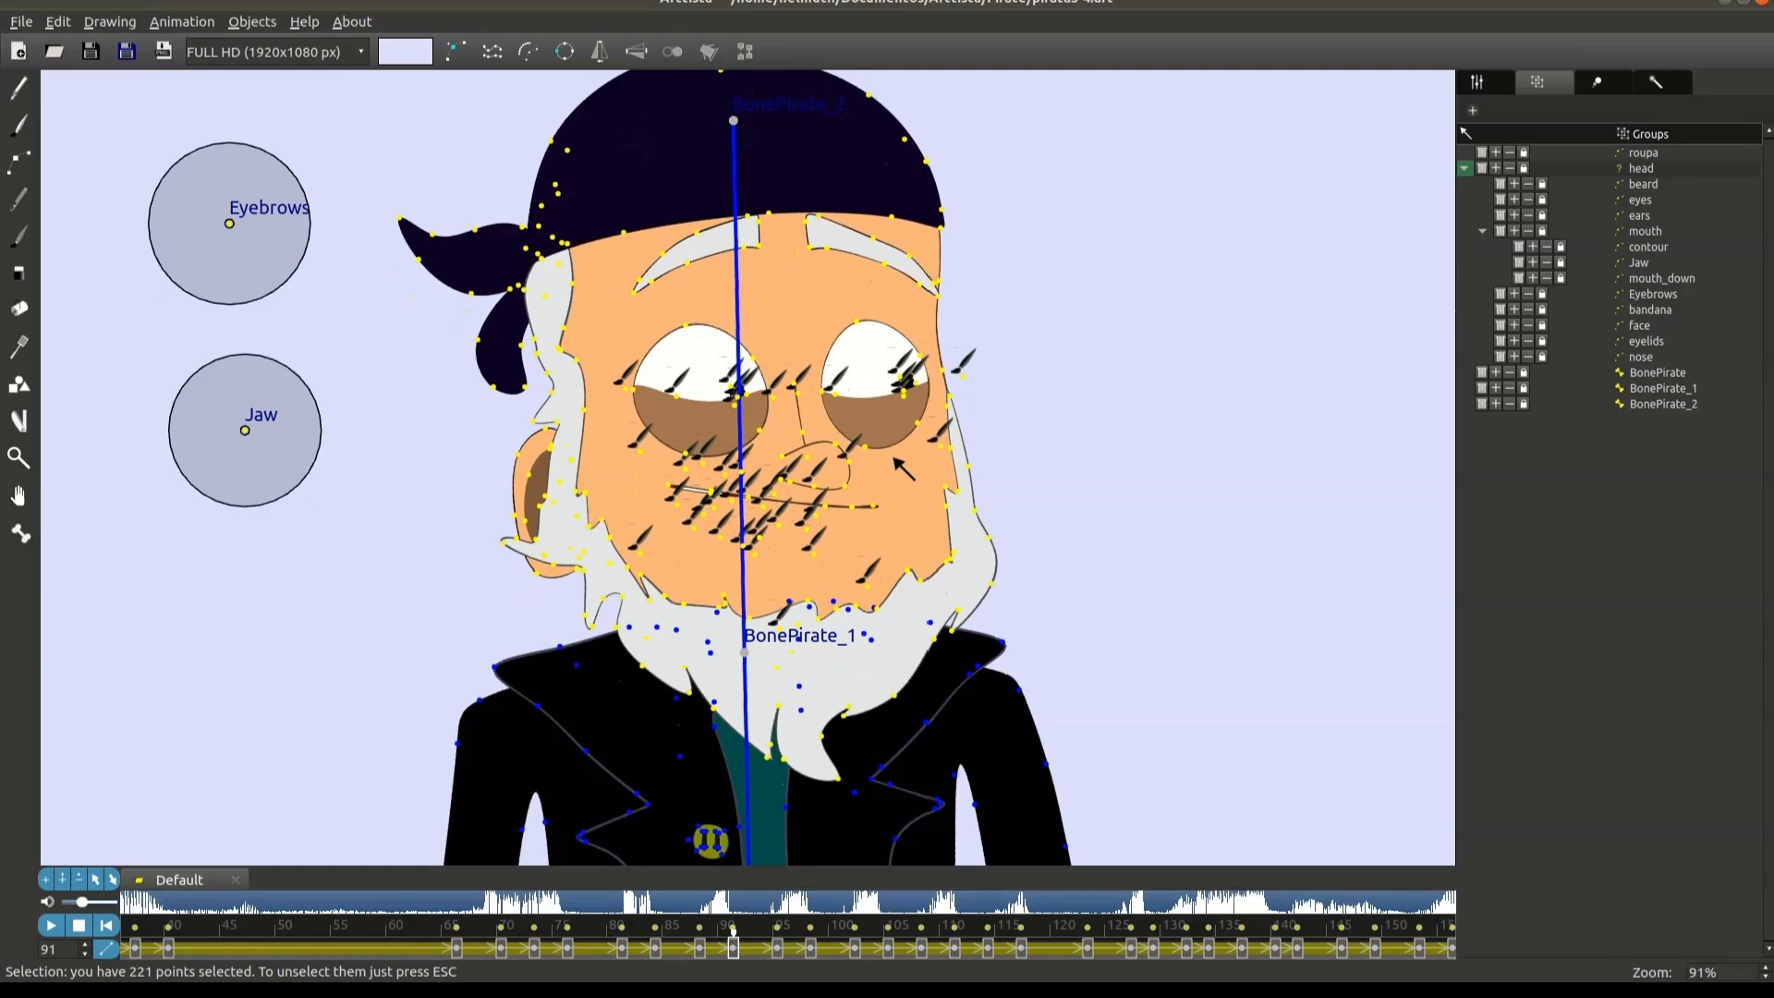
# Step: Raise the head group slightly at the frame 98 keyframe and advance to the keyframe at frame 102
pyautogui.press('Right')
pyautogui.press('Right')
pyautogui.moveTo(836, 495); pyautogui.dragTo(839, 458)
pyautogui.press('Right')
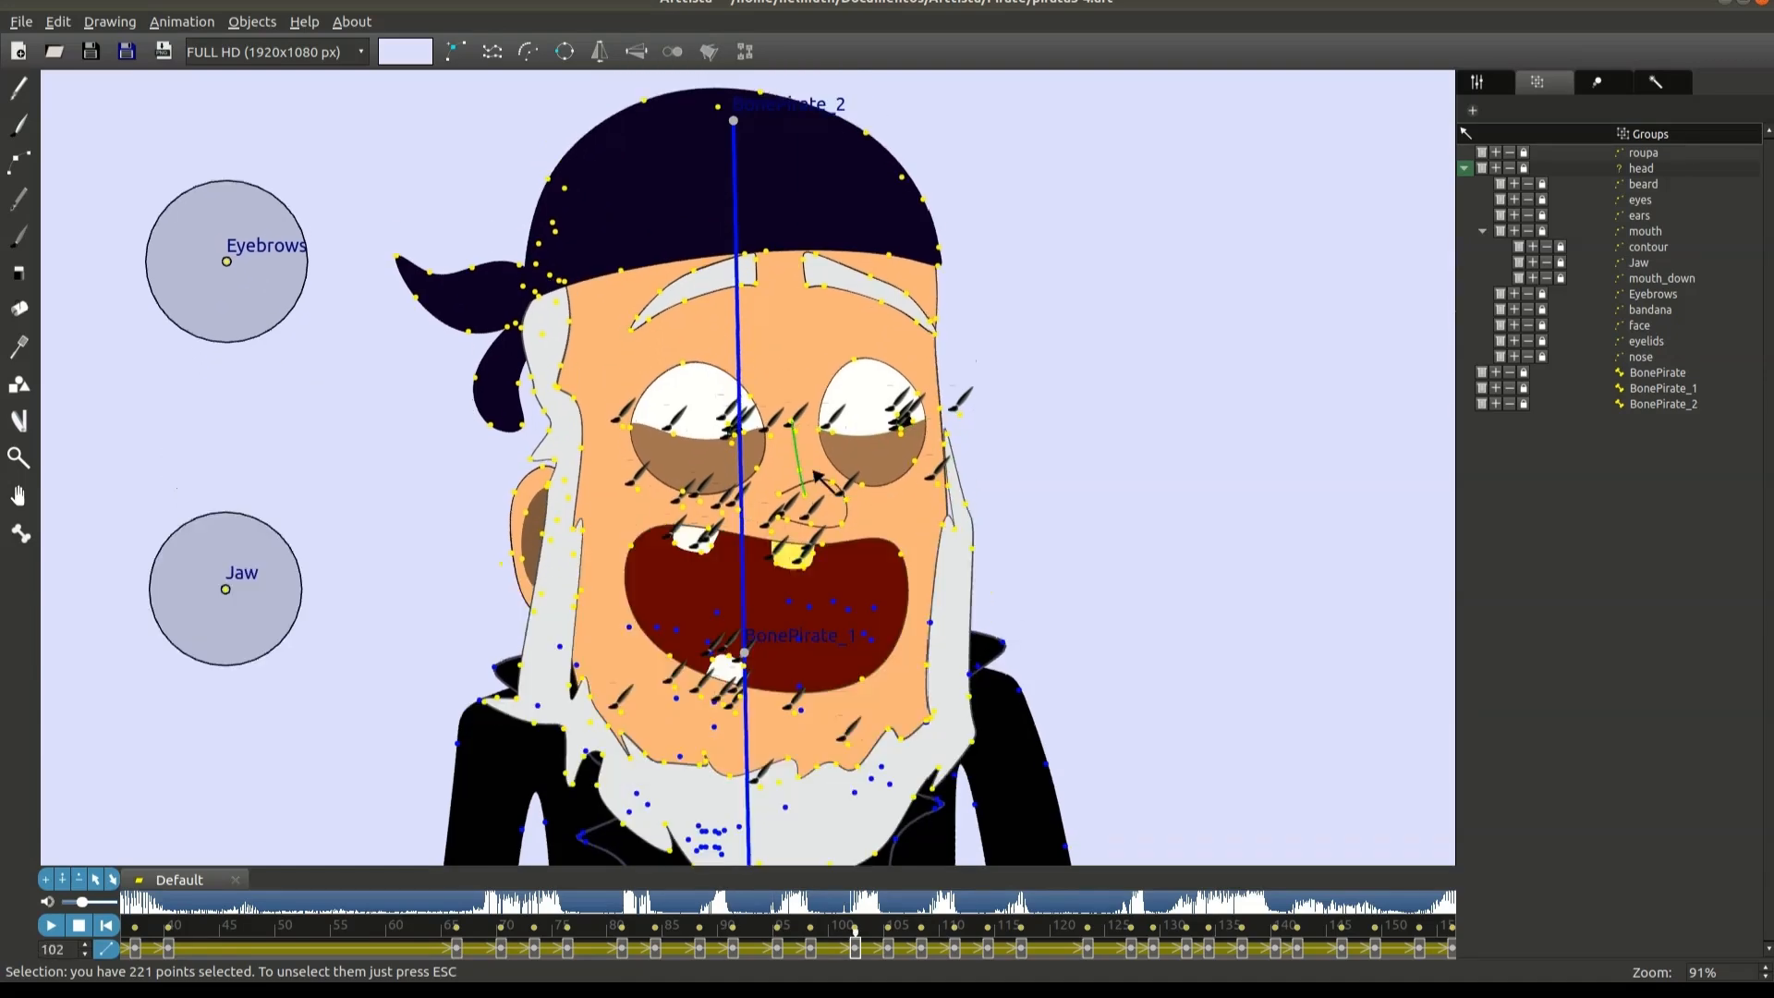
# Step: Advance past the keyframe at frame 108 and raise the selected head group slightly at the frame 111 keyframe
pyautogui.press('Right')
pyautogui.press('Right')
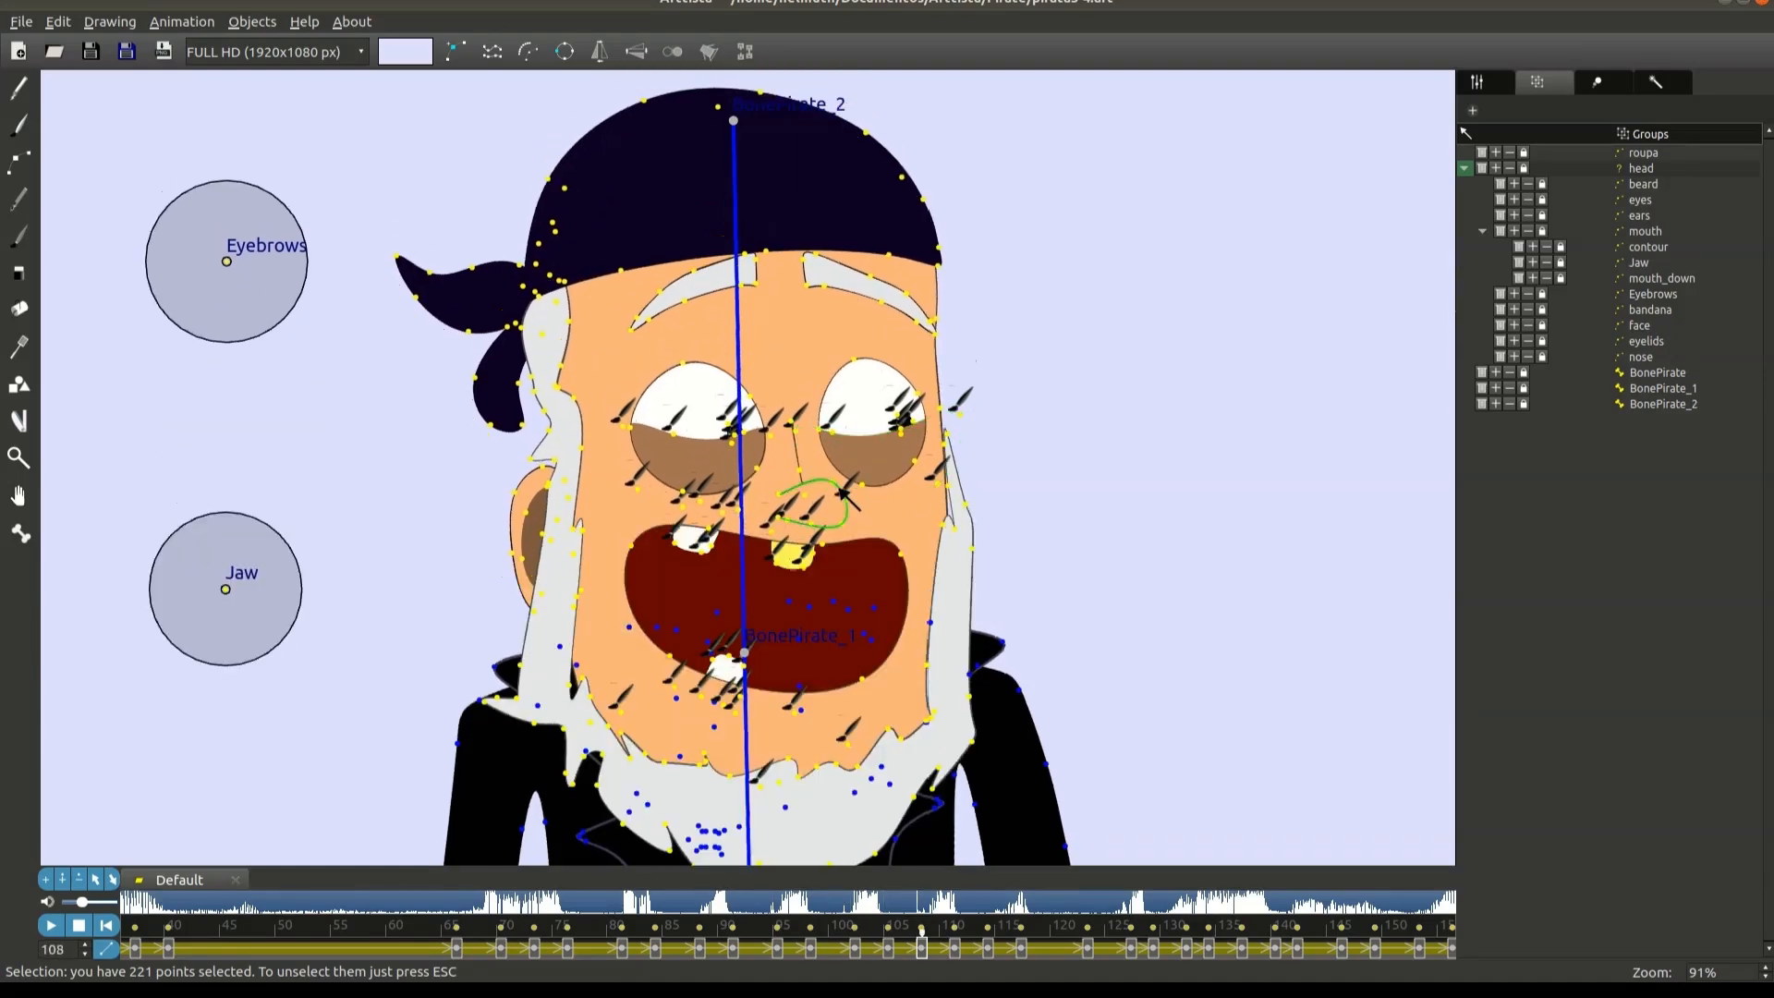
pyautogui.press('Right')
pyautogui.press('Right')
pyautogui.press('Right')
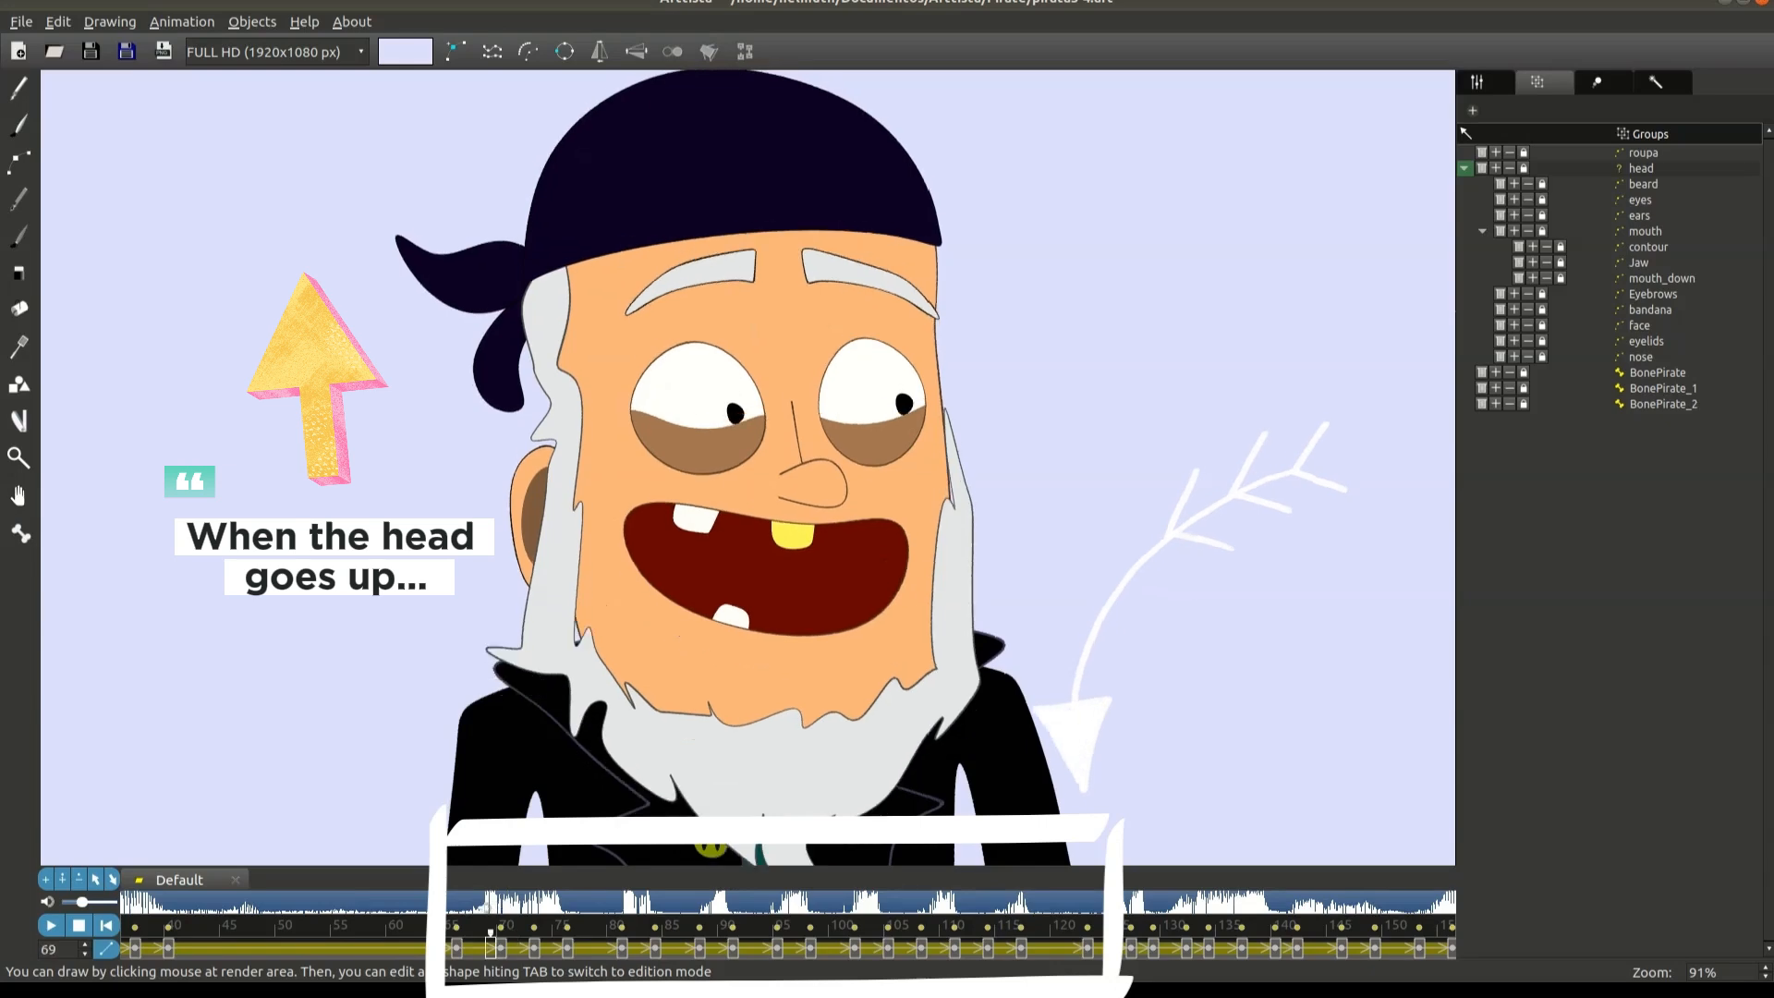
# Step: Return to the frame 70 keyframe, select the coat's shoulder and collar points in the roupa group, and lower them slightly
pyautogui.click(457, 941)
pyautogui.click(497, 948)
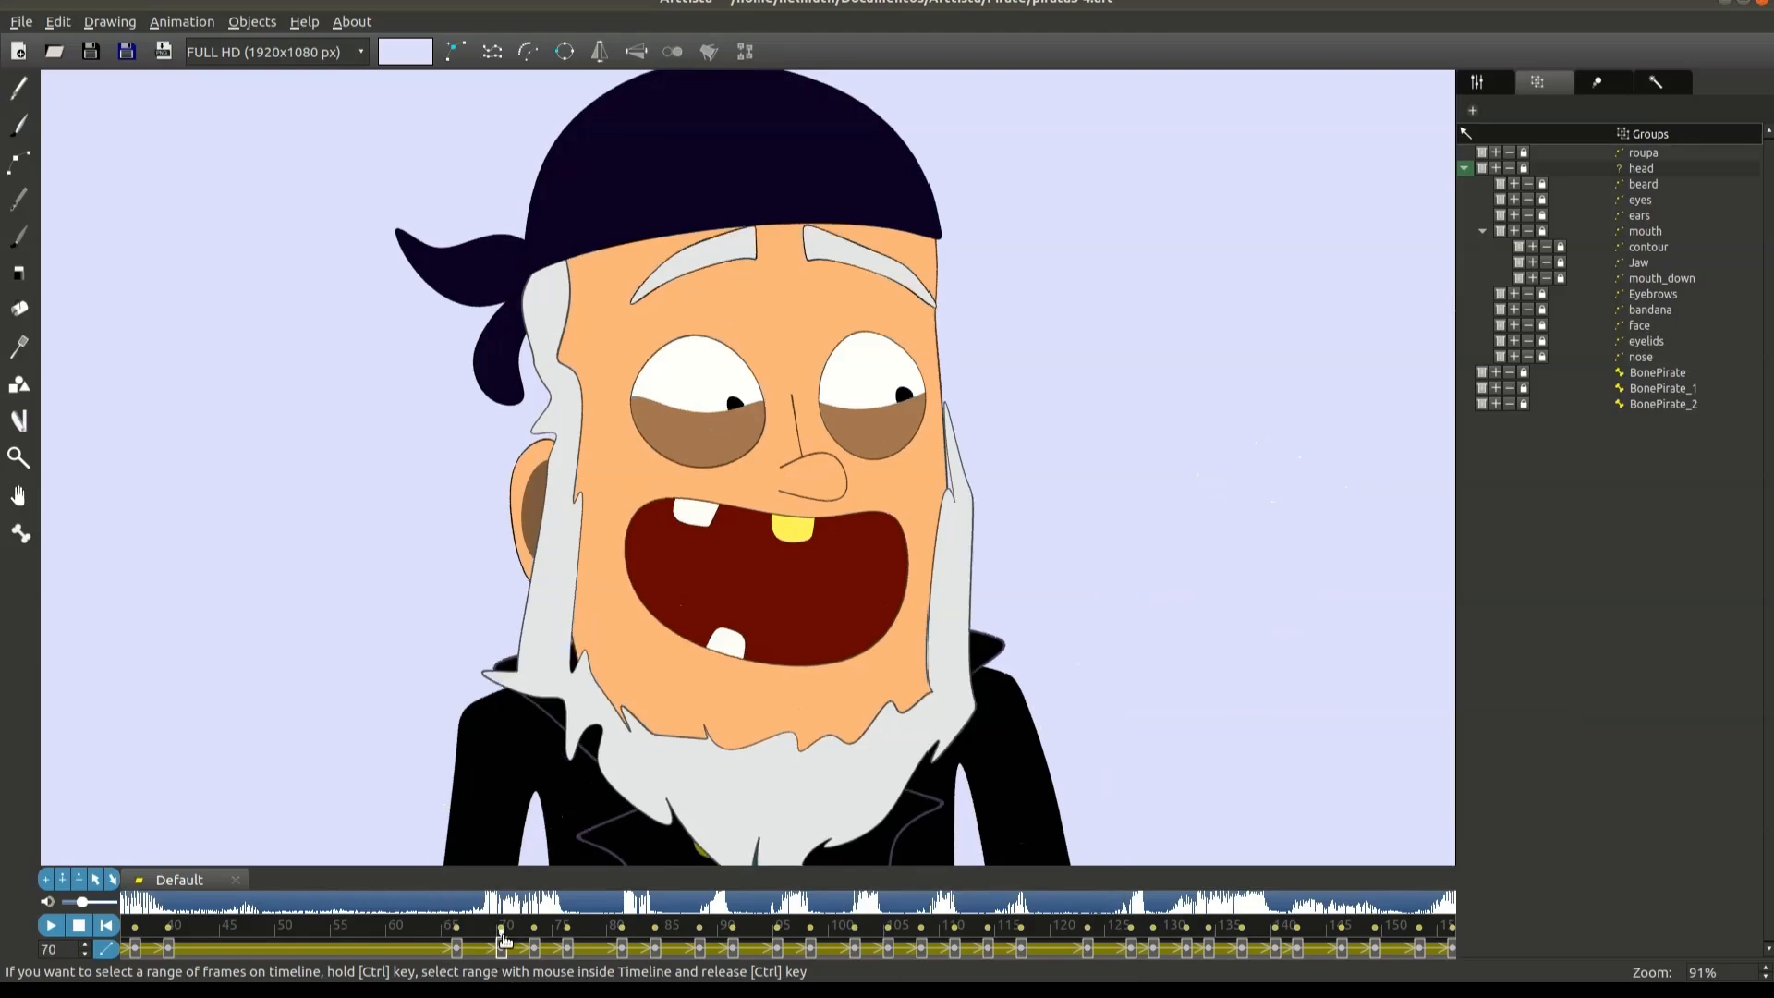
pyautogui.click(501, 944)
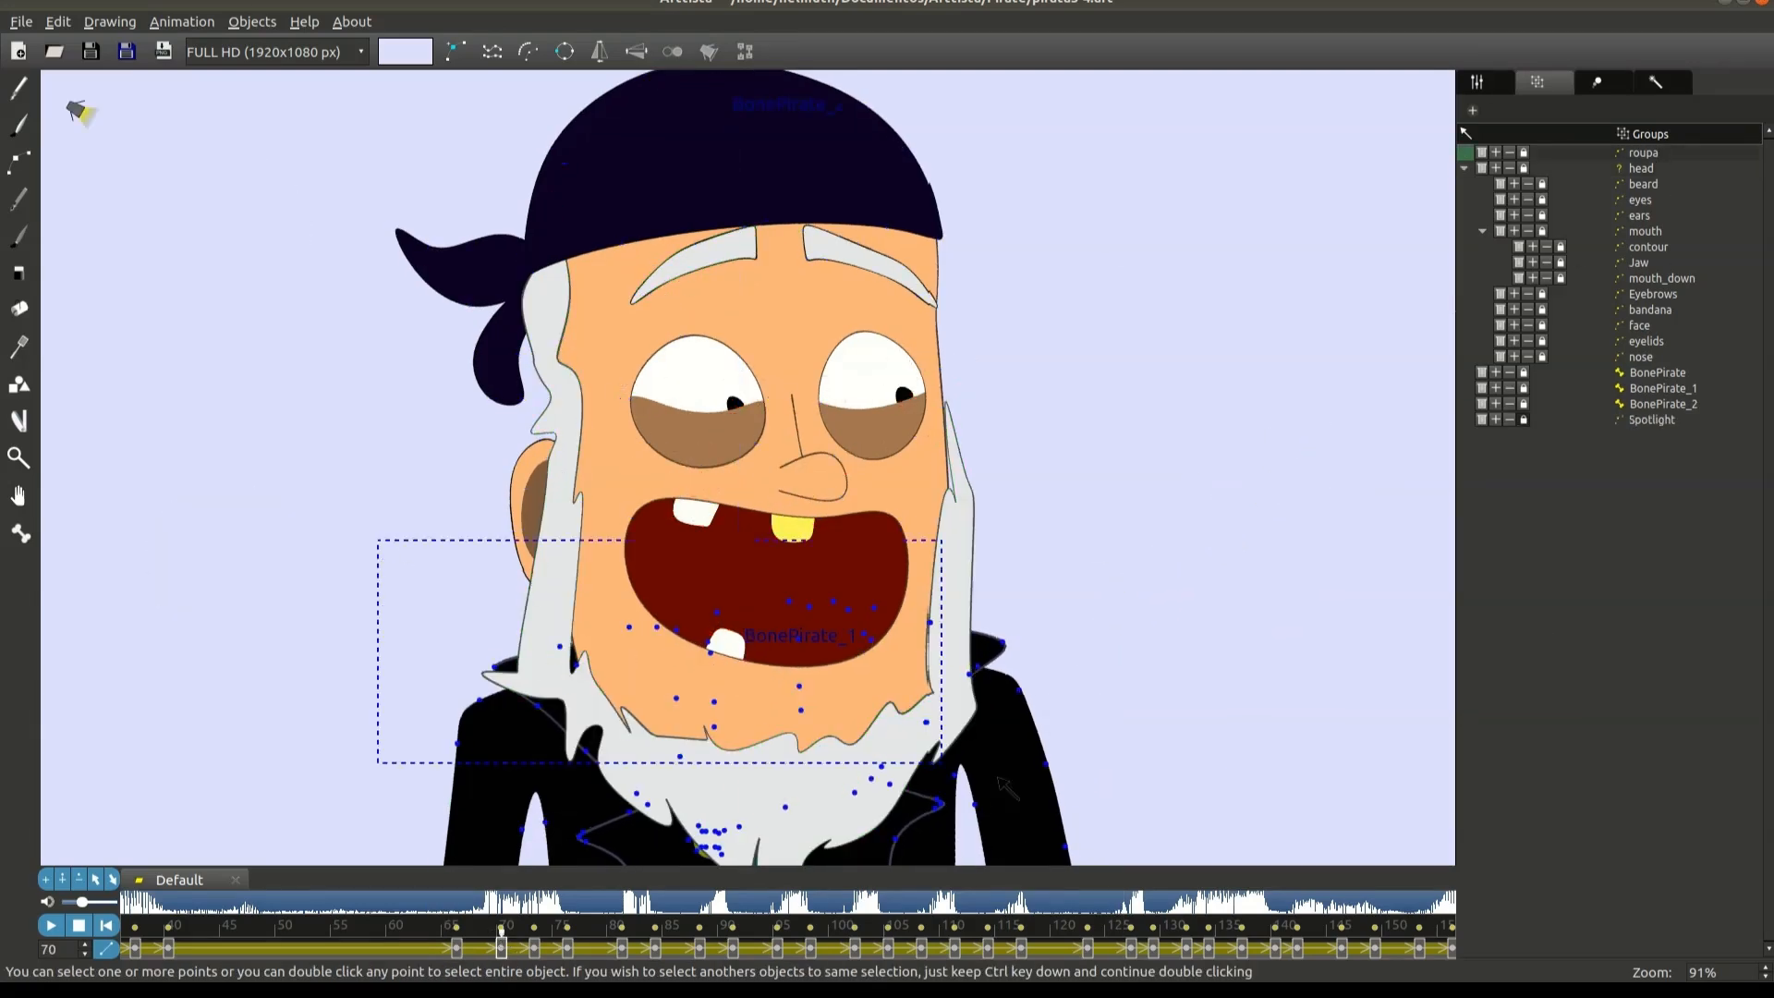
pyautogui.scroll(-2, 529, 650)
pyautogui.moveTo(449, 543); pyautogui.dragTo(1053, 838)
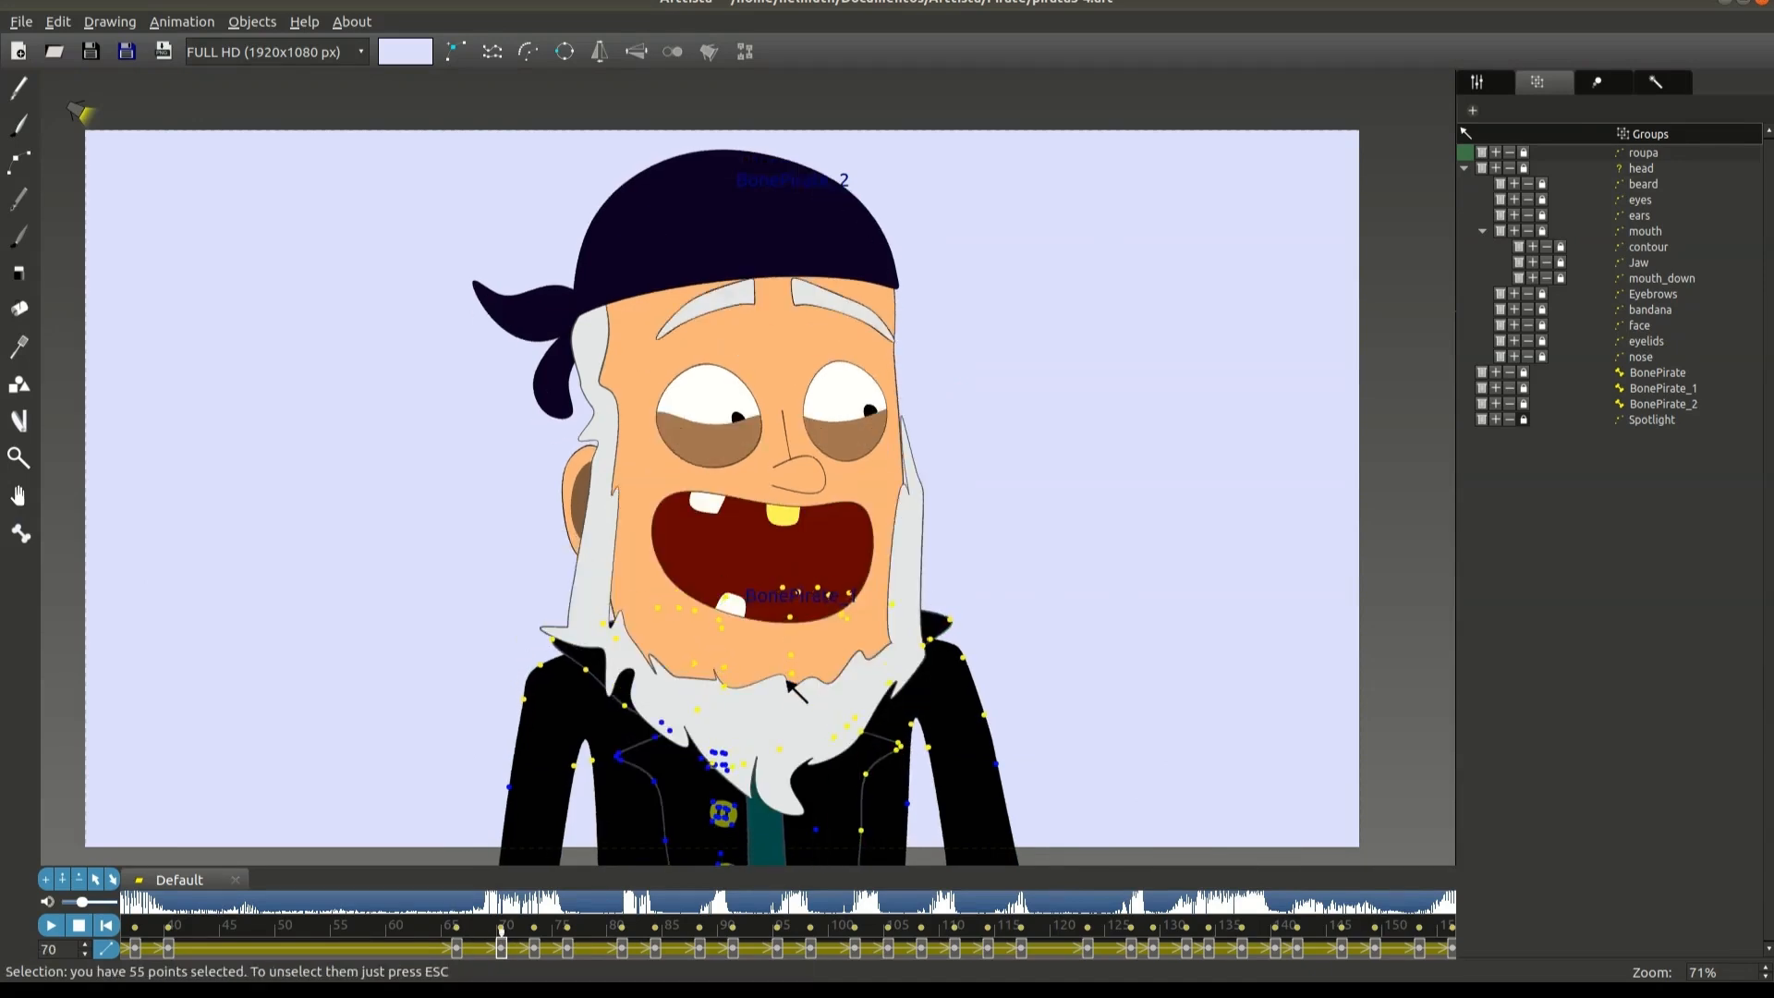
# Step: Go through the keyframes up to frame 91, lowering the selected shoulder and collar points slightly wherever the head is raised
pyautogui.press('Right')
pyautogui.press('Right')
pyautogui.press('Right')
pyautogui.press('Right')
pyautogui.press('Right')
pyautogui.press('Right')
pyautogui.press('Right')
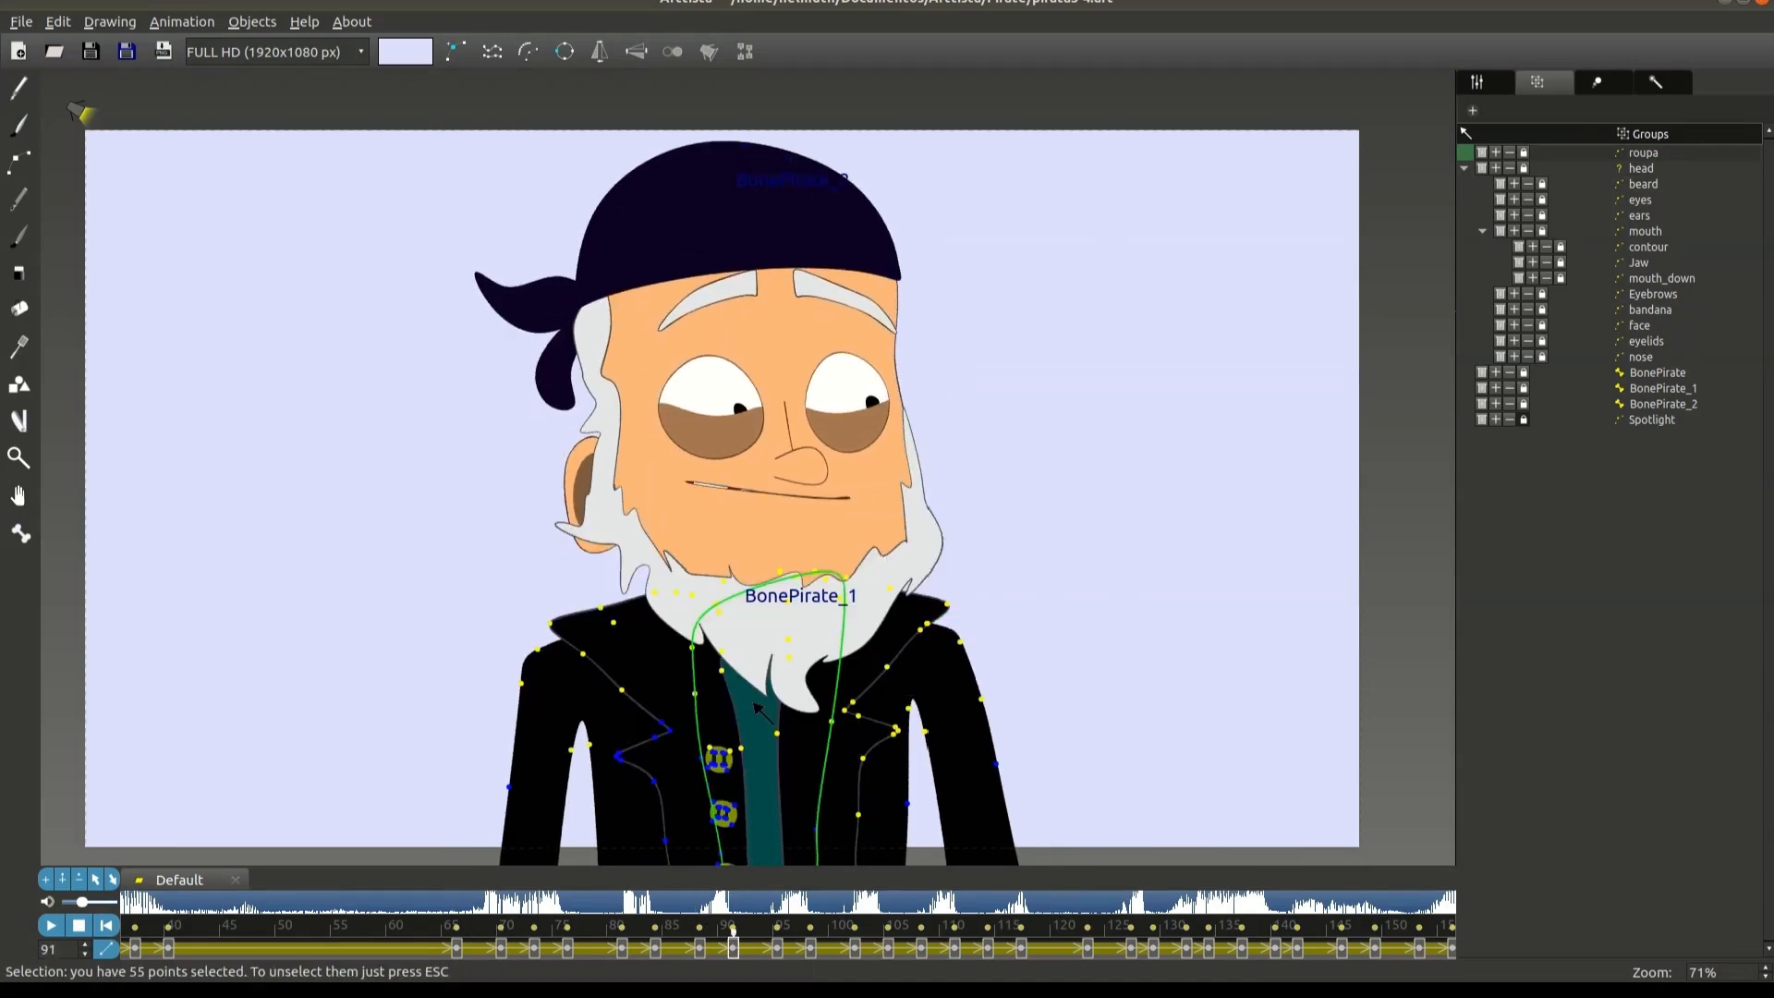
# Step: Lower the shoulder and collar points slightly at the raised-head keyframes beyond frame 91, including frame 111, and continue to frame 129
pyautogui.press('Right')
pyautogui.press('Right')
pyautogui.press('Right')
pyautogui.press('Right')
pyautogui.press('Right')
pyautogui.press('Right')
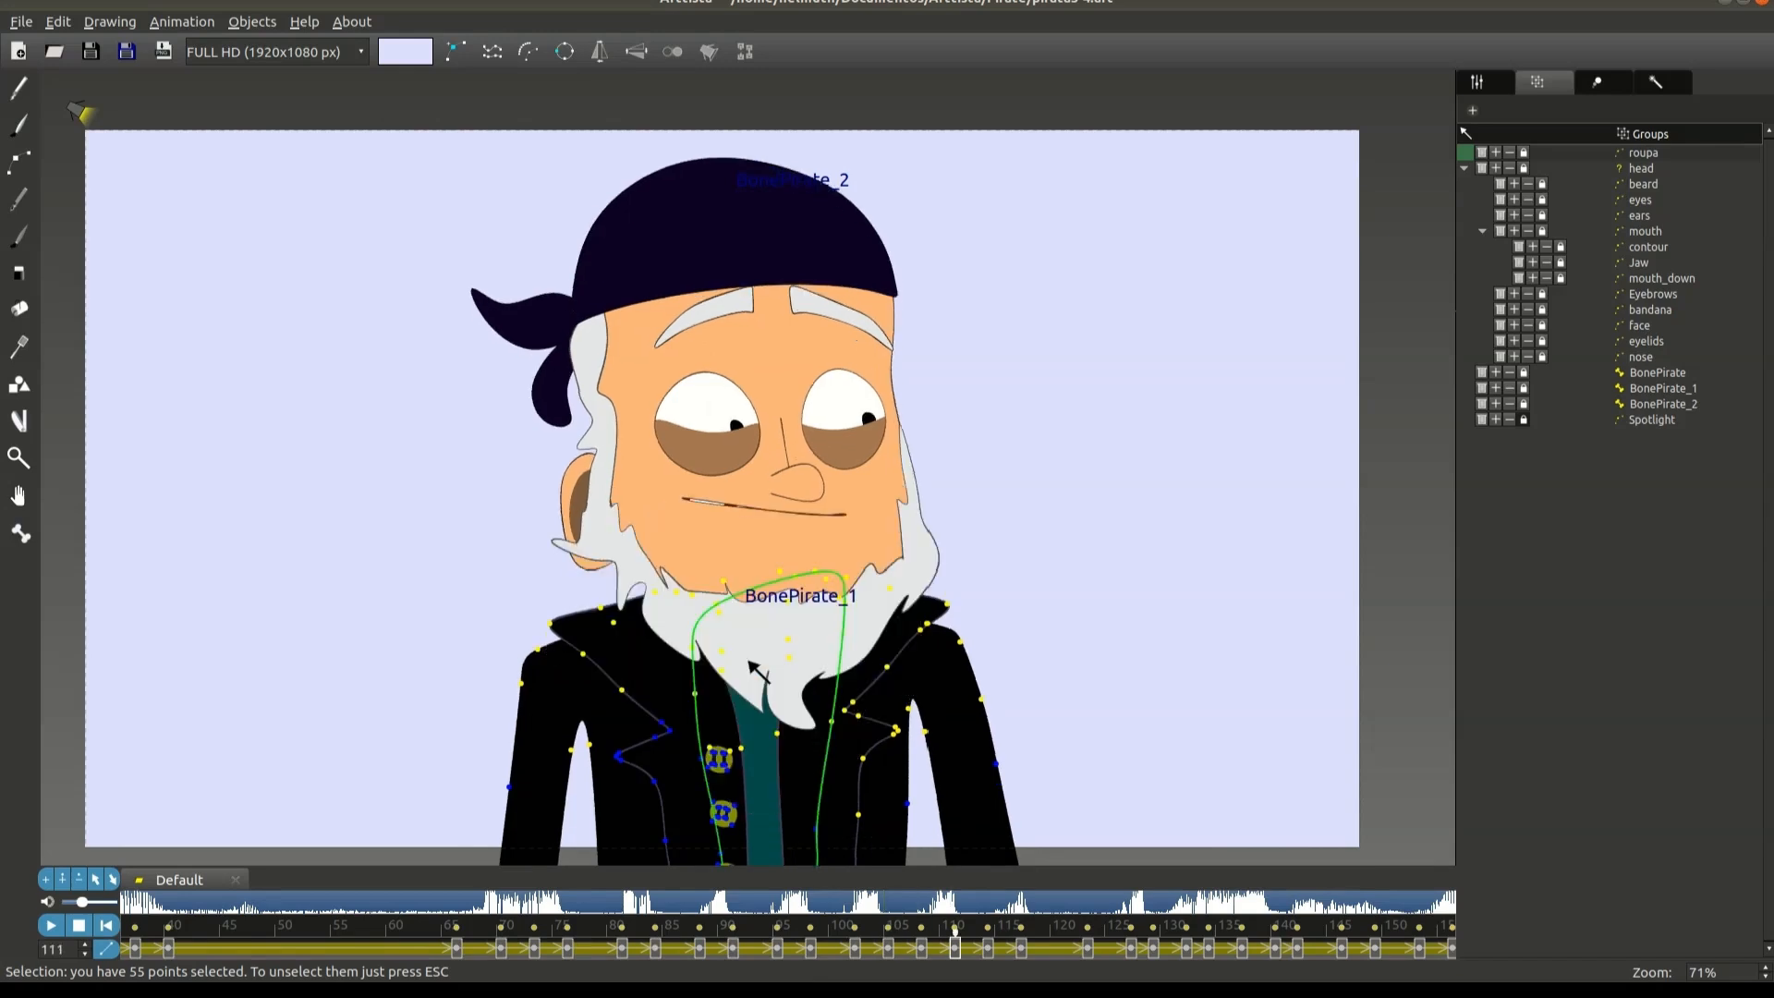
pyautogui.press('Right')
pyautogui.press('Right')
pyautogui.press('Right')
pyautogui.press('Right')
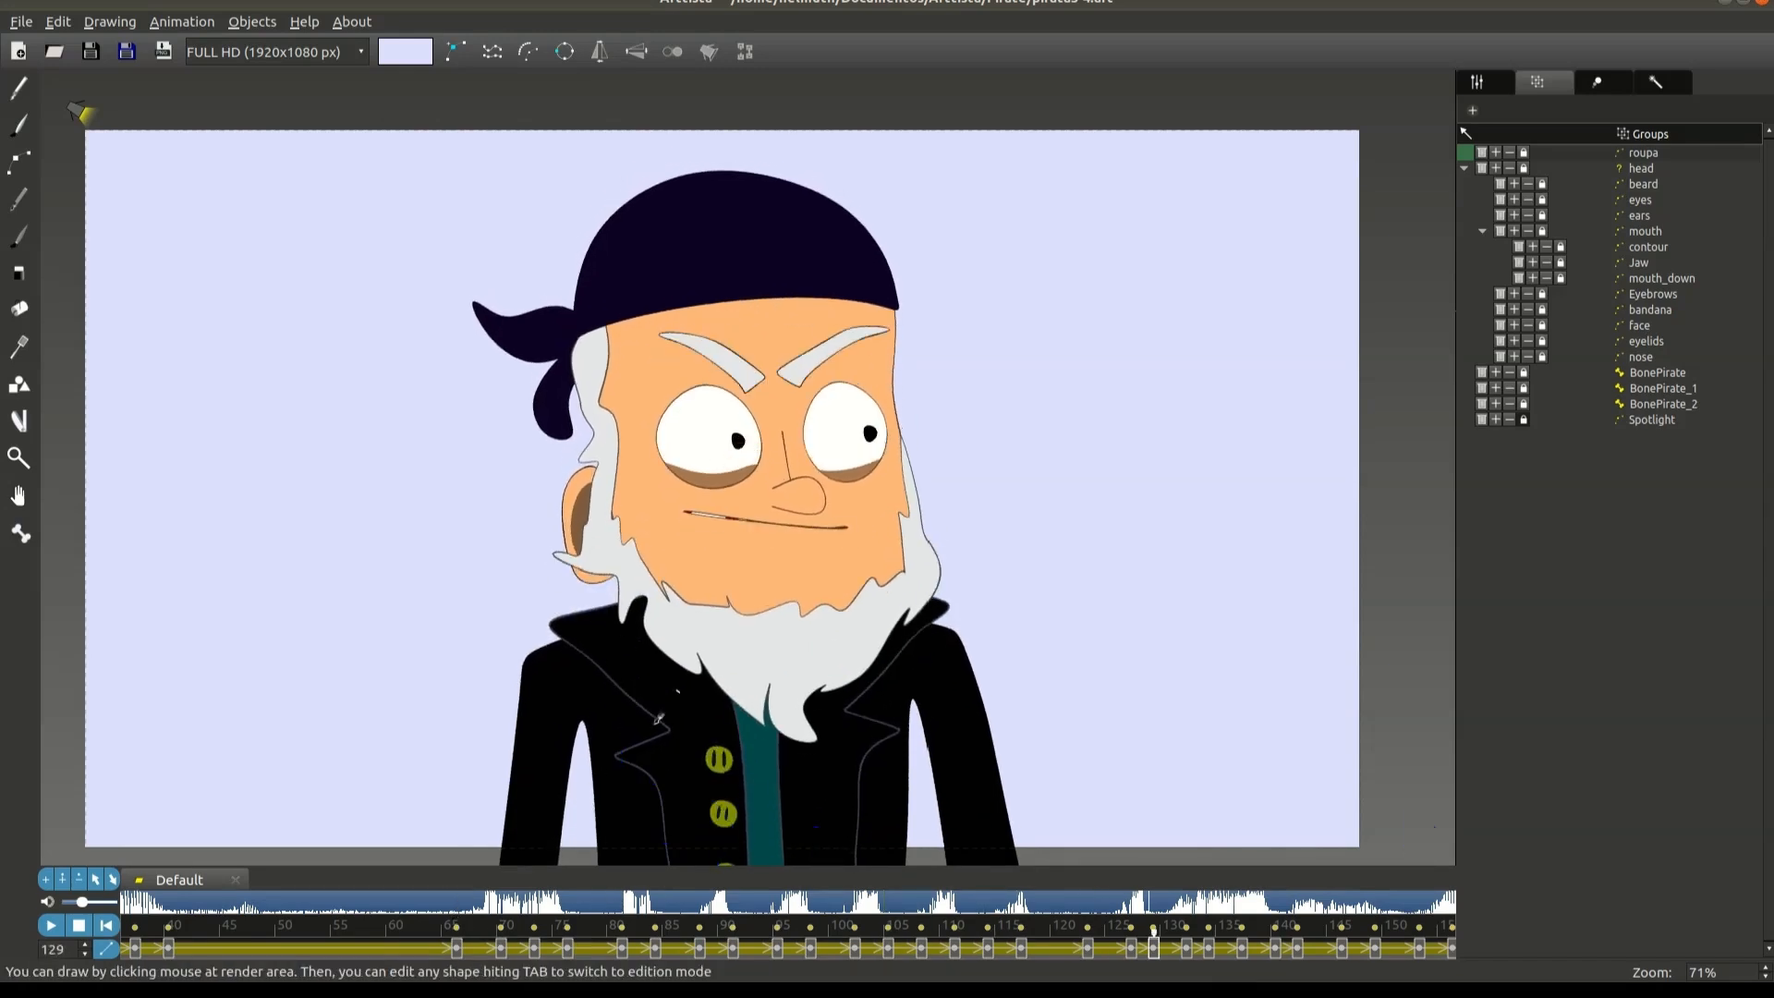
# Step: Go back to the frame 66 keyframe and select the coat's torso, lapel and button points
pyautogui.click(456, 944)
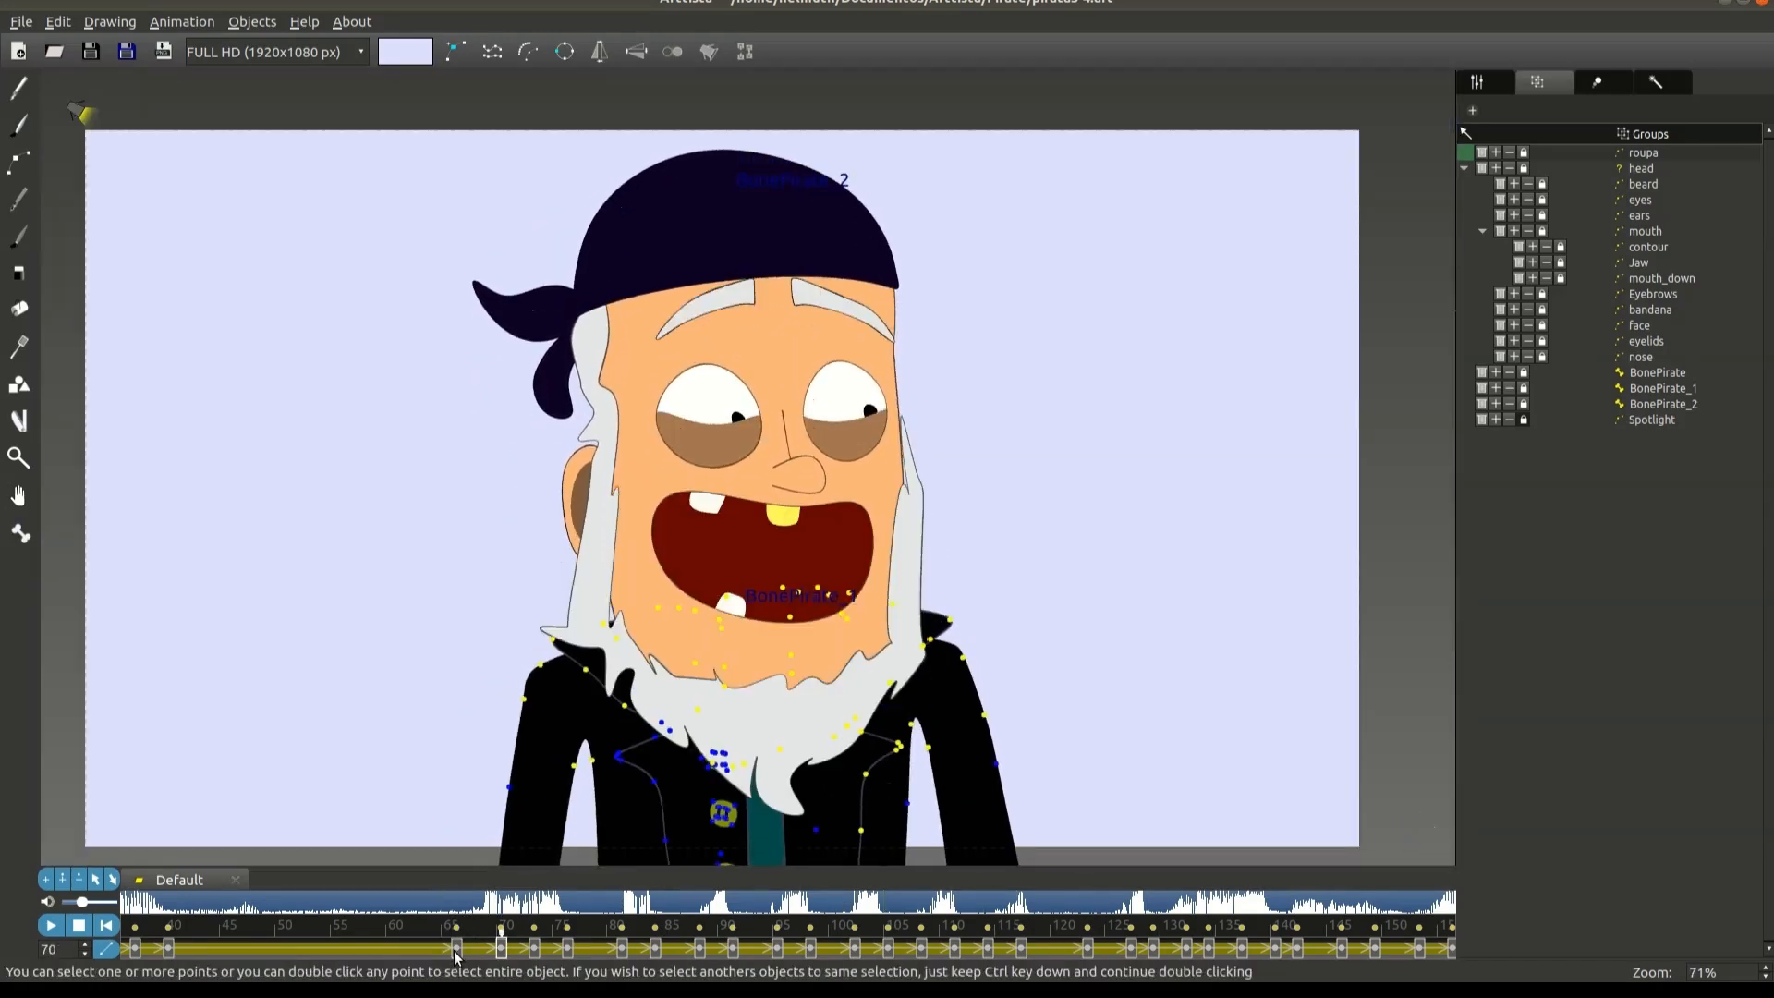
pyautogui.moveTo(911, 909); pyautogui.dragTo(924, 956)
pyautogui.scroll(-2, 785, 847)
pyautogui.scroll(4, 784, 847)
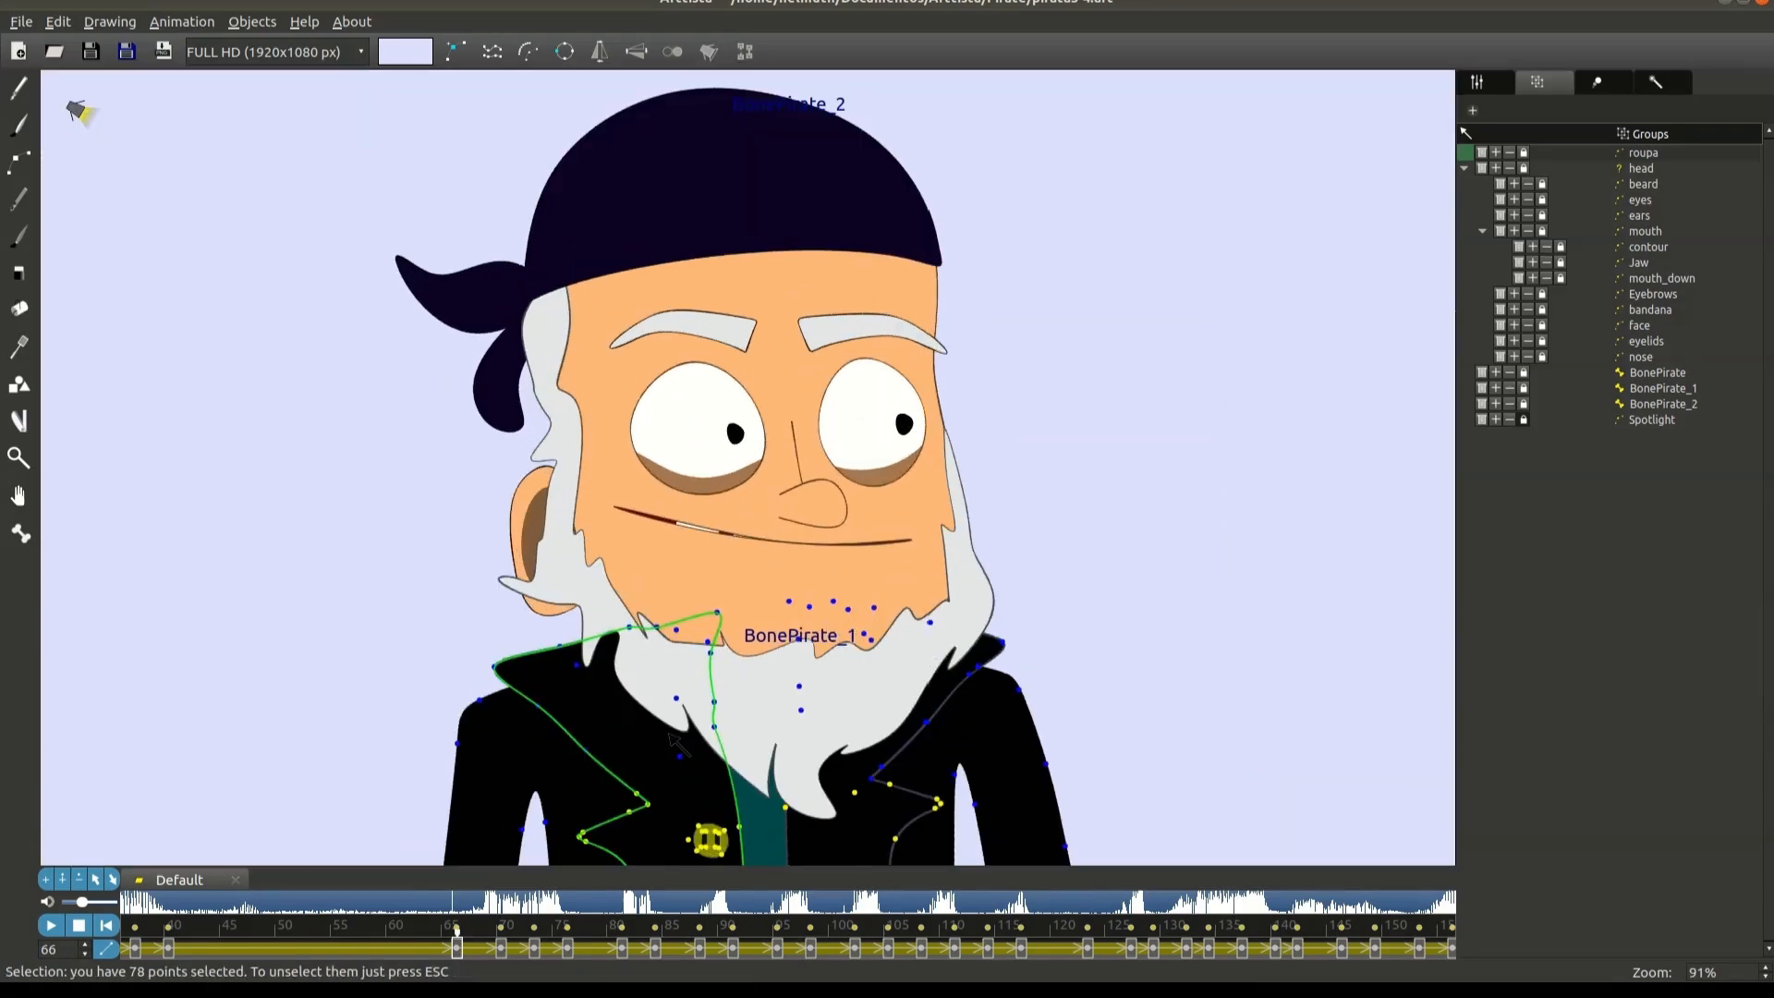
# Step: Lower the selected torso, lapel and button points slightly at the frame 70 keyframe and advance to frame 88
pyautogui.press('Right')
pyautogui.moveTo(942, 803); pyautogui.dragTo(957, 555)
pyautogui.press('Right')
pyautogui.press('Right')
pyautogui.press('Right')
pyautogui.press('Right')
pyautogui.press('Right')
pyautogui.press('Right')
pyautogui.press('Right')
pyautogui.press('Right')
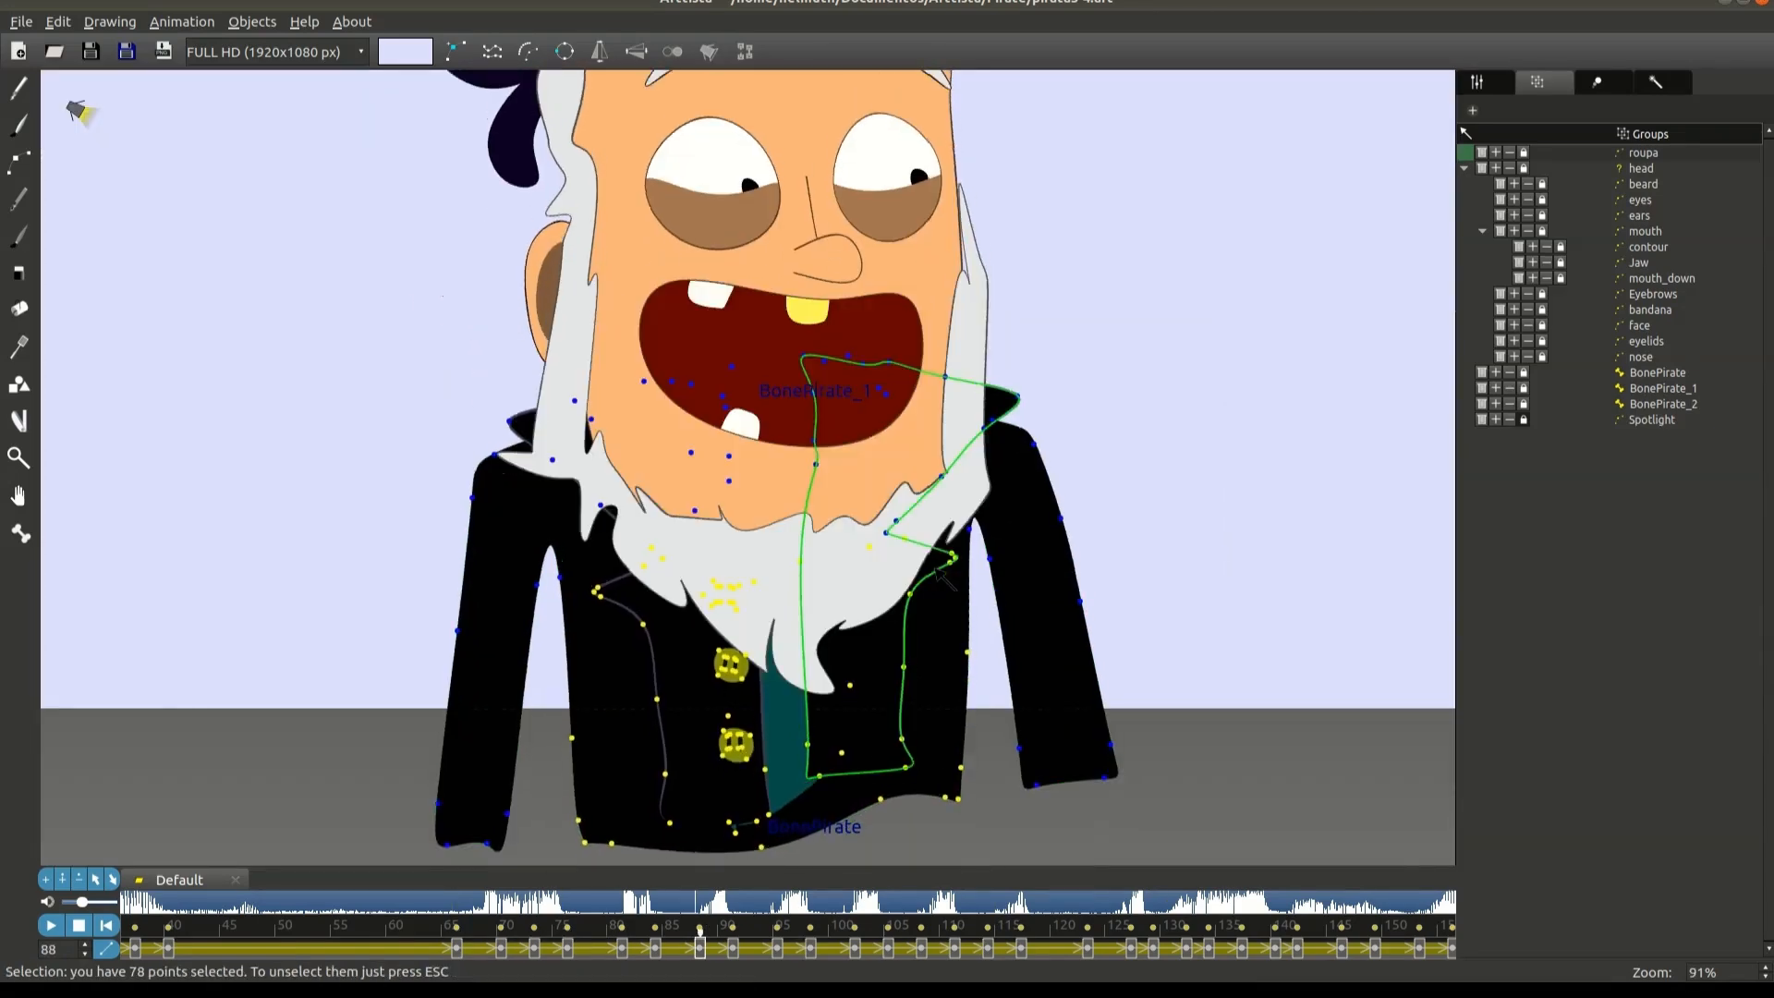
# Step: Lower the selected torso and button points slightly at the keyframes beyond frame 88, including frame 108
pyautogui.press('Right')
pyautogui.press('Right')
pyautogui.press('Right')
pyautogui.press('Right')
pyautogui.press('Right')
pyautogui.press('Right')
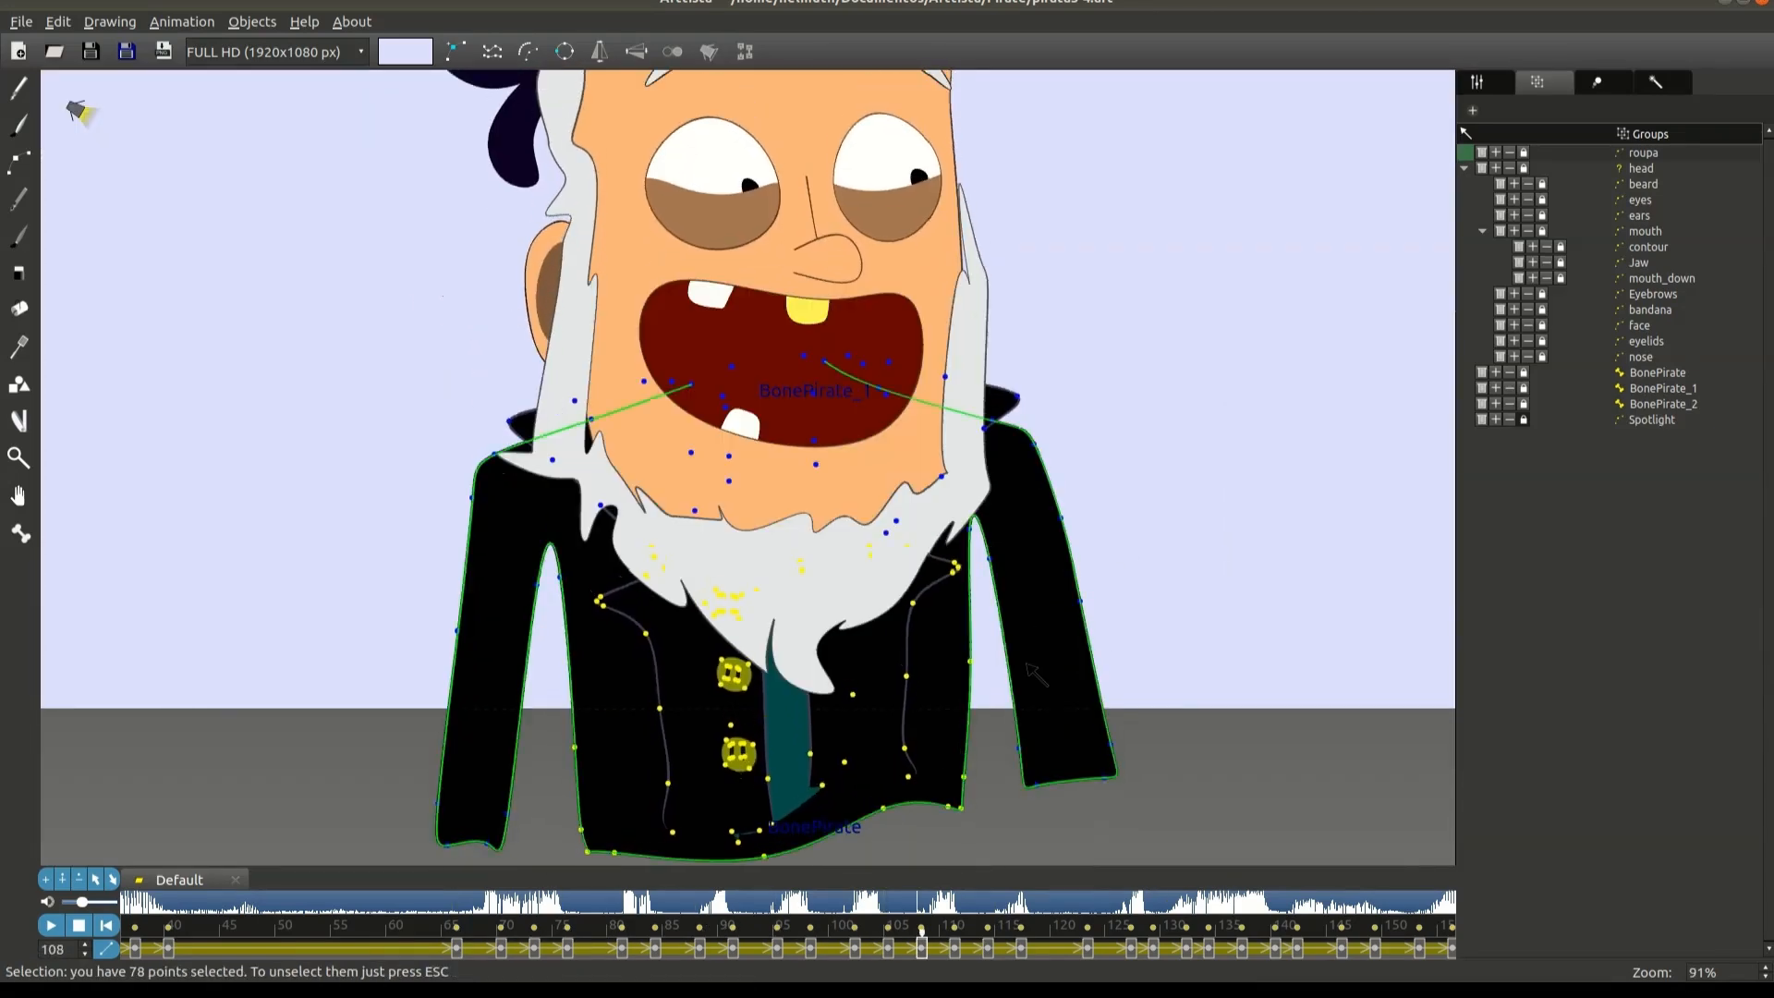
pyautogui.press('h')
pyautogui.scroll(-2, 636, 677)
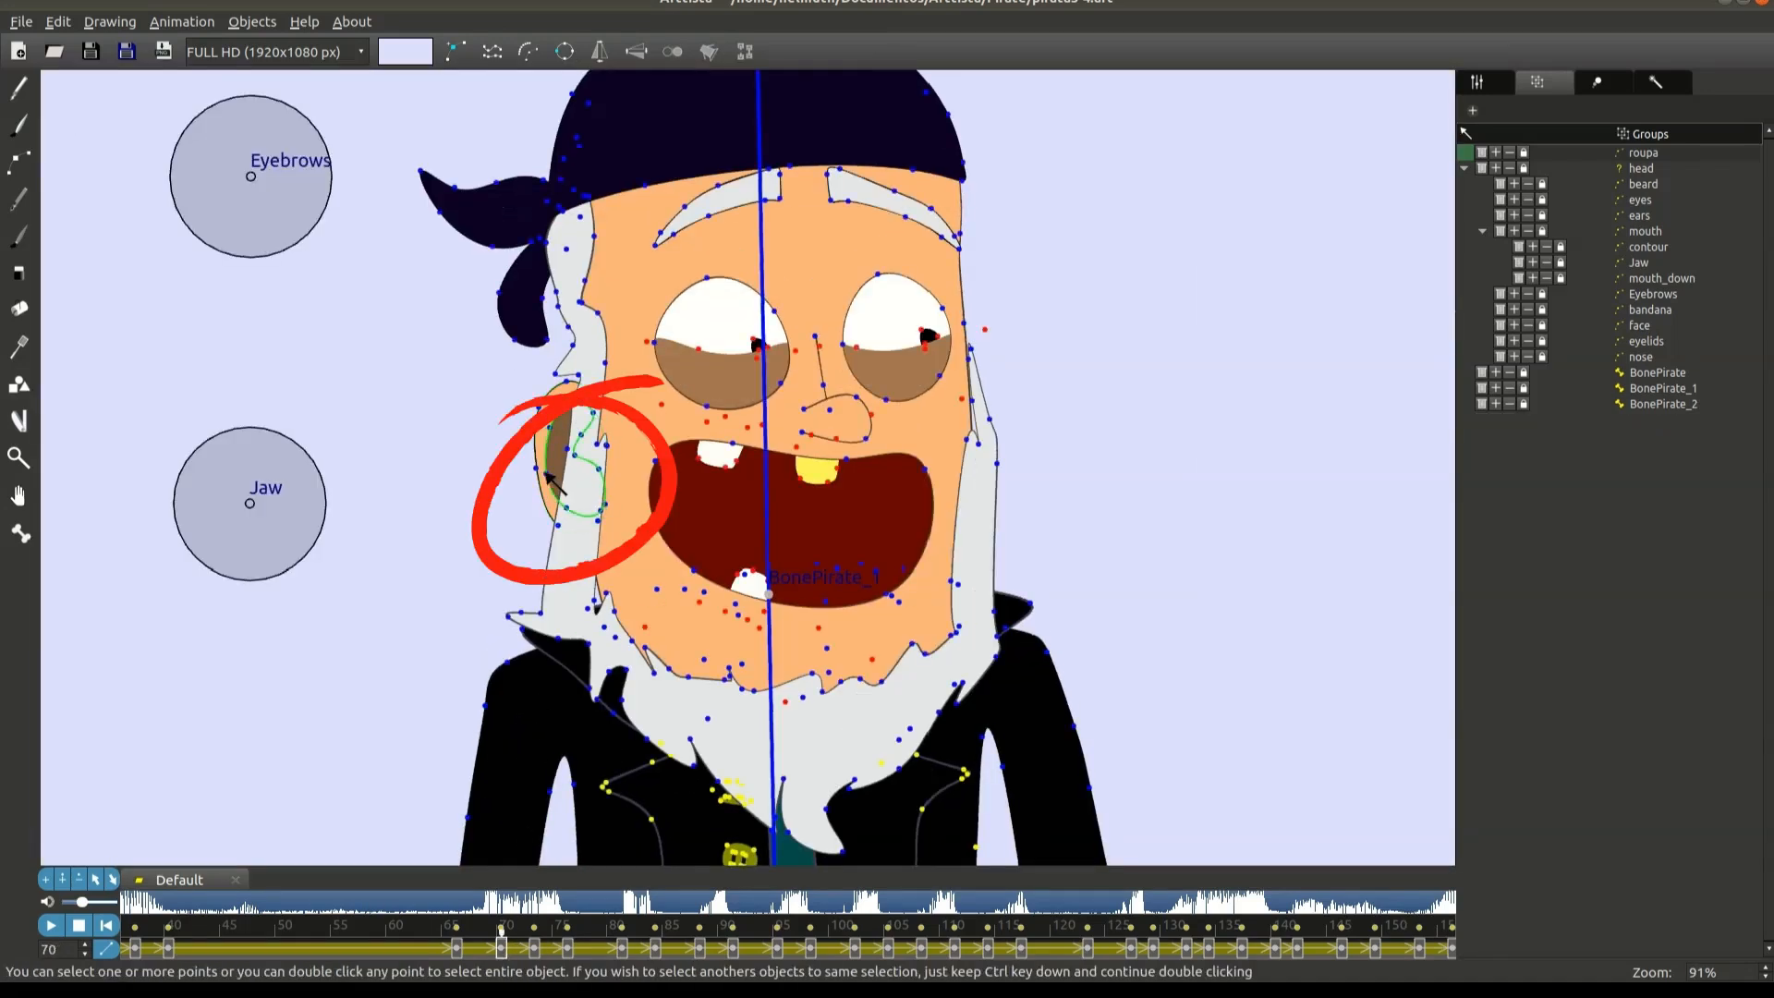
# Step: Select the ear with its inner shape, lower it slightly at the frame 70 keyframe, and advance to frame 88
pyautogui.doubleClick(545, 473)
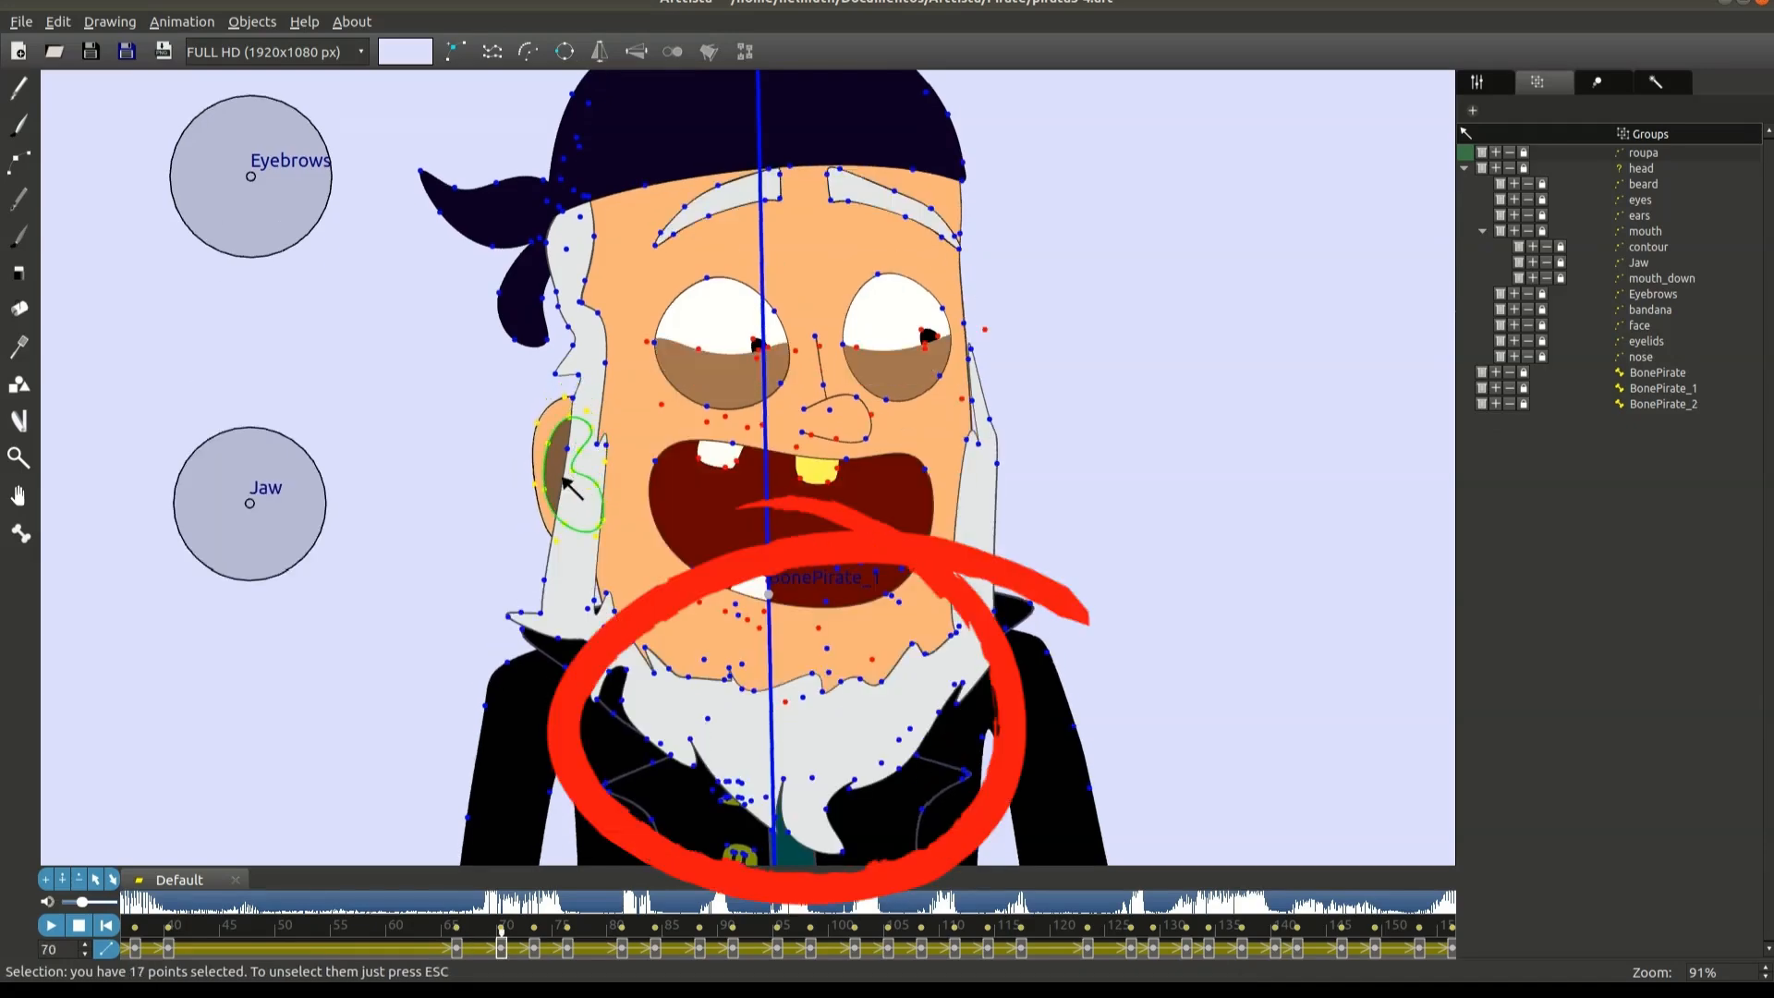
pyautogui.press('Right')
pyautogui.press('Right')
pyautogui.press('Right')
pyautogui.press('Right')
pyautogui.press('Right')
pyautogui.press('Right')
pyautogui.press('Right')
pyautogui.press('Right')
pyautogui.press('Right')
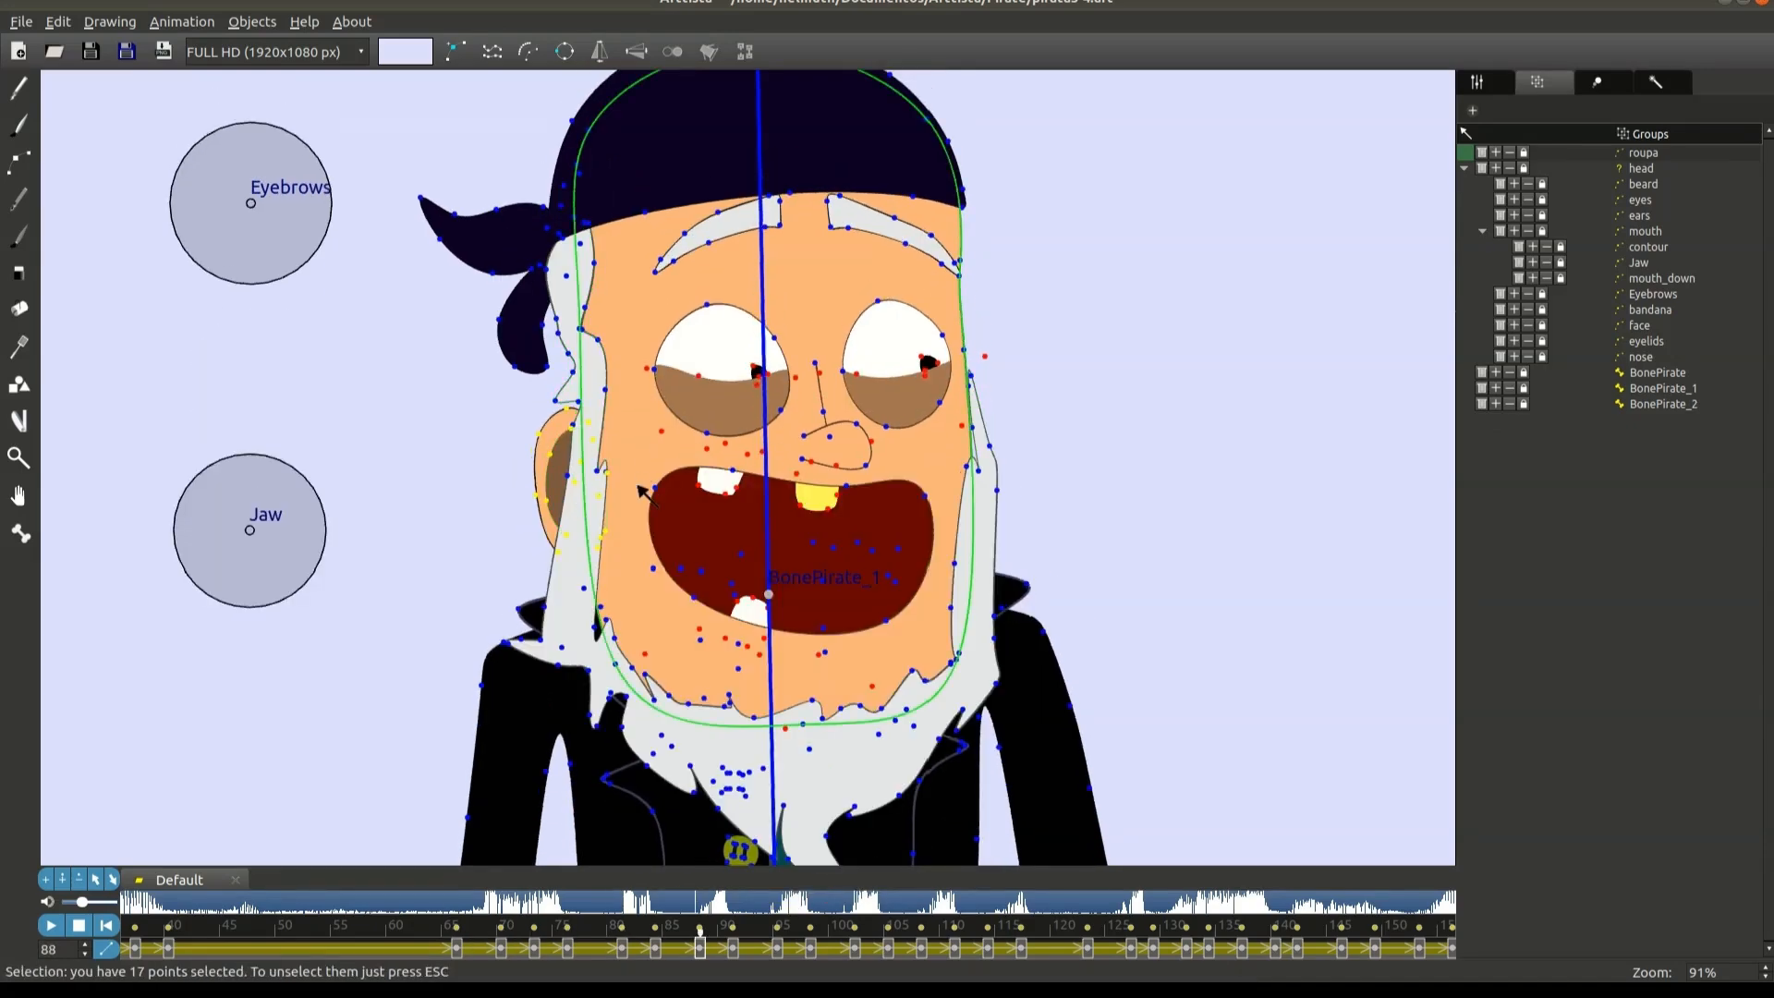
# Step: Continue the ear's counter-movement through the keyframes beyond frame 88, past frame 108
pyautogui.press('Right')
pyautogui.press('Right')
pyautogui.press('Right')
pyautogui.press('Right')
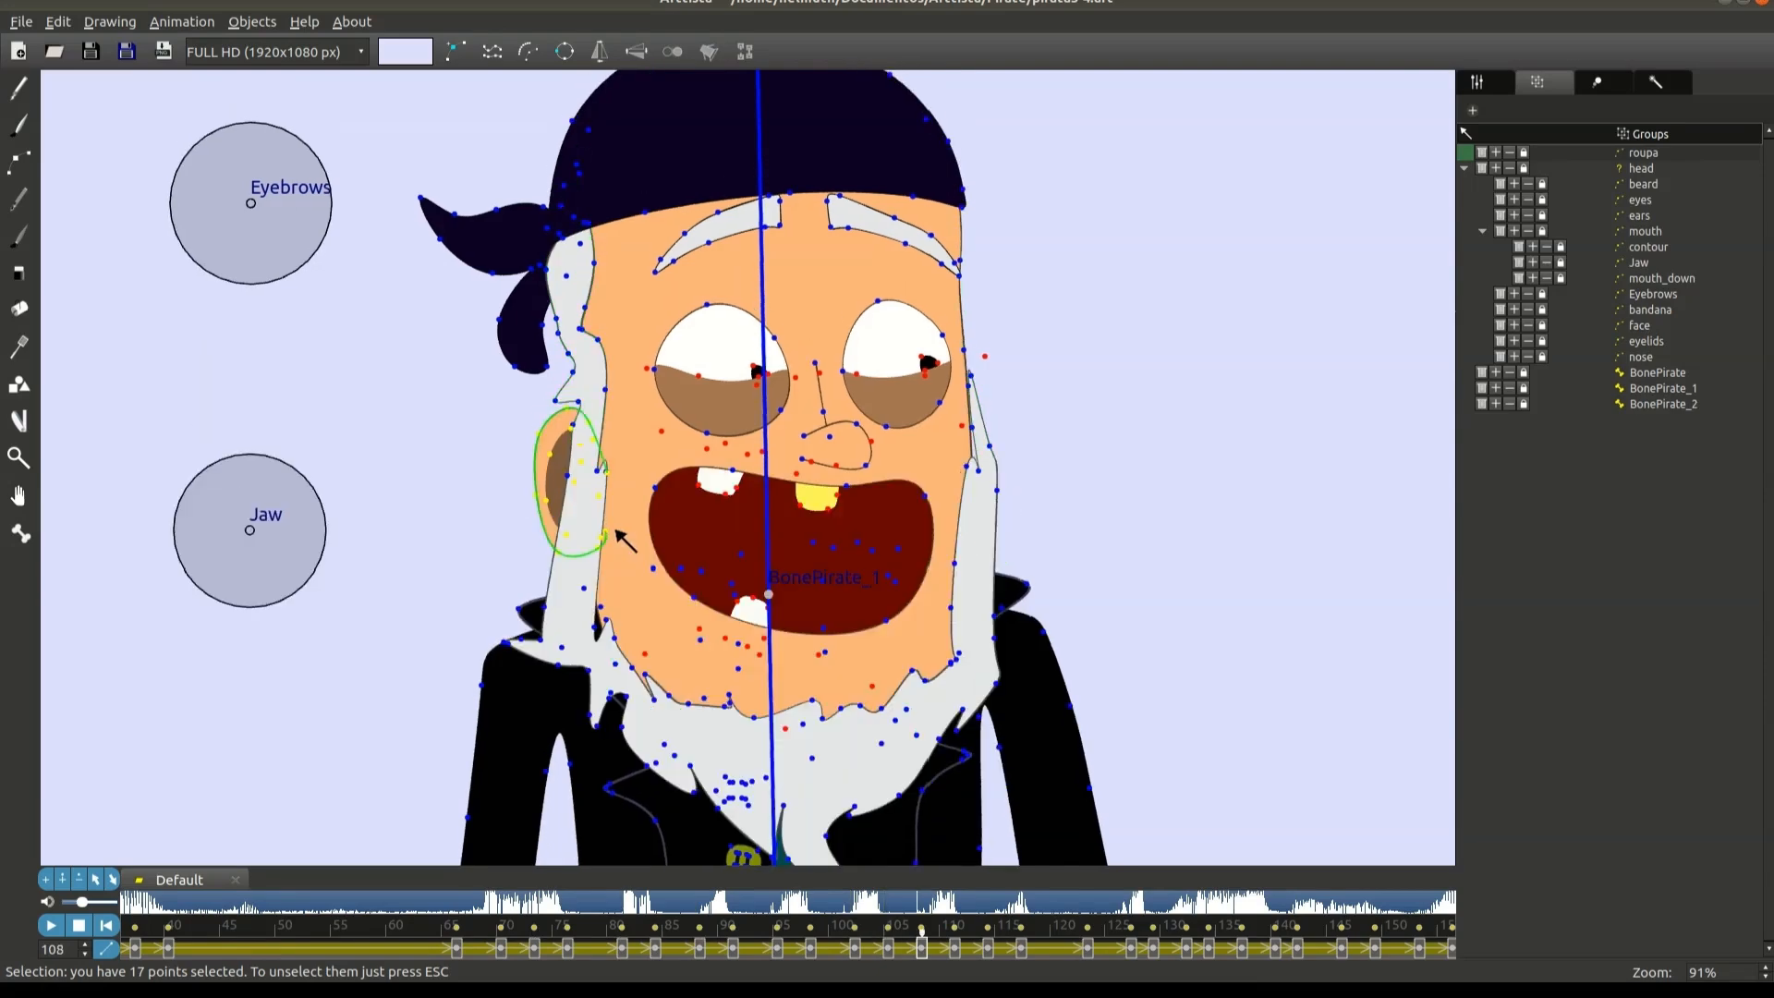
pyautogui.press('Right')
pyautogui.press('Right')
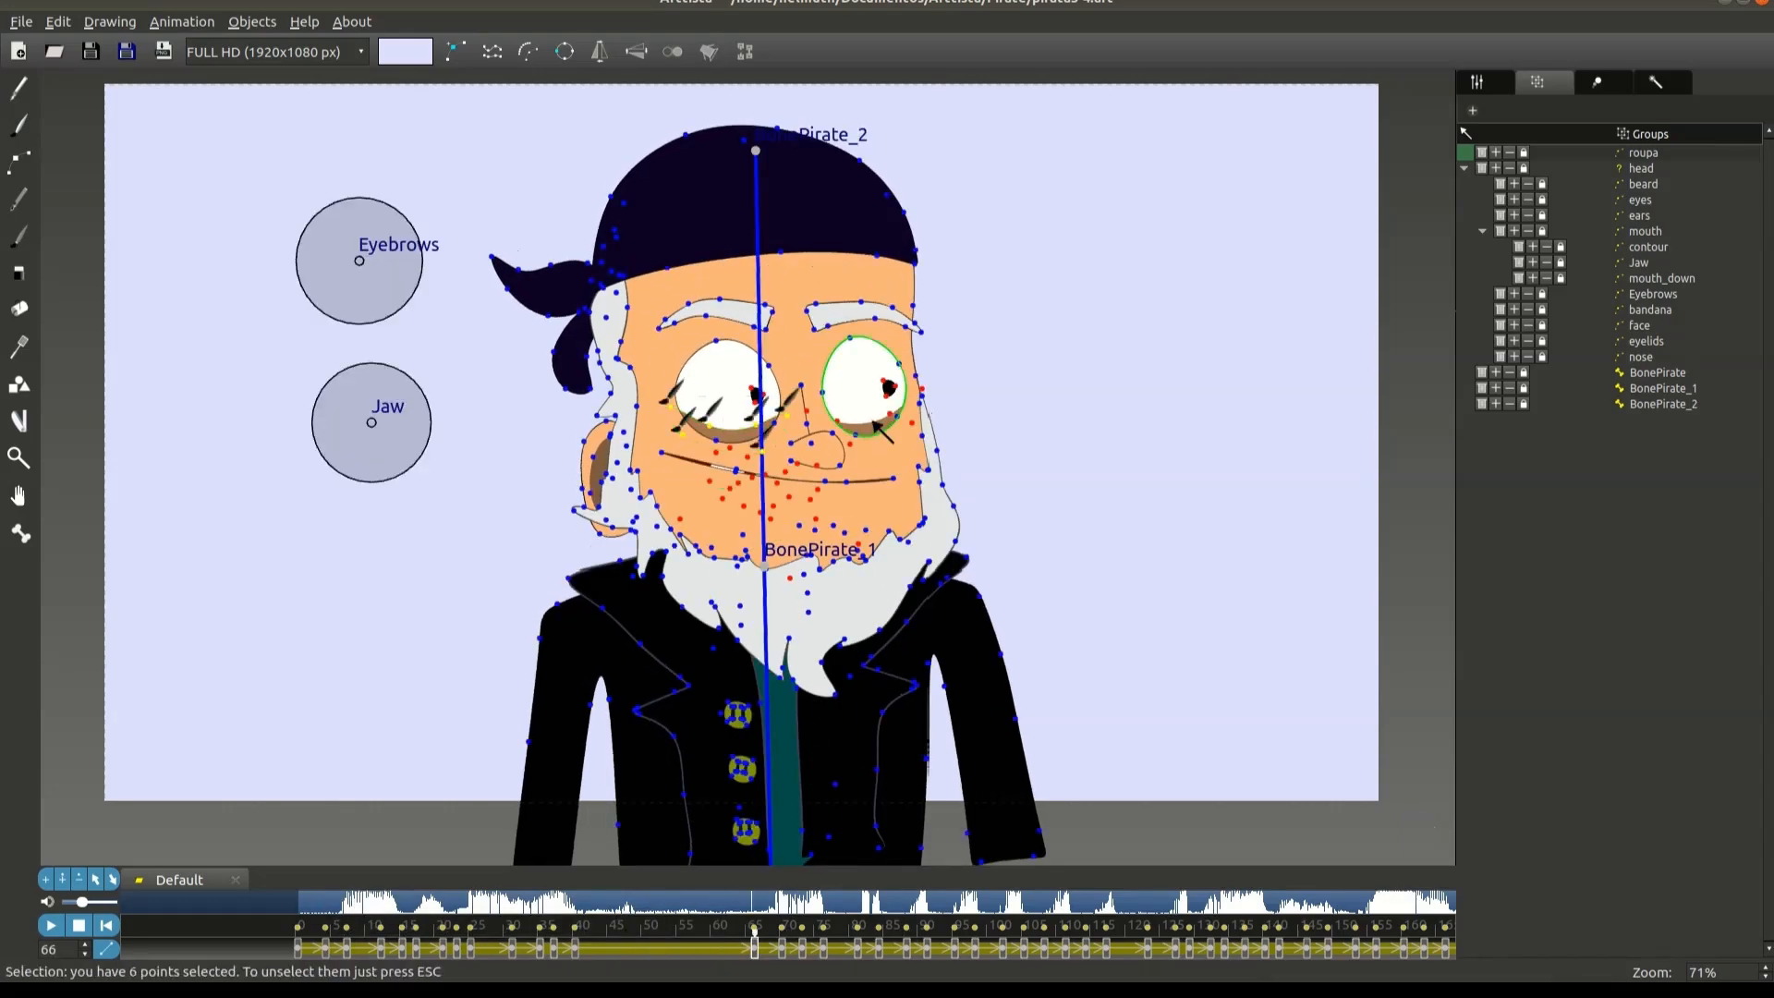
# Step: Select the eyelid points at the frame 66 keyframe and compare the eye pose with frame 70
pyautogui.click(684, 436)
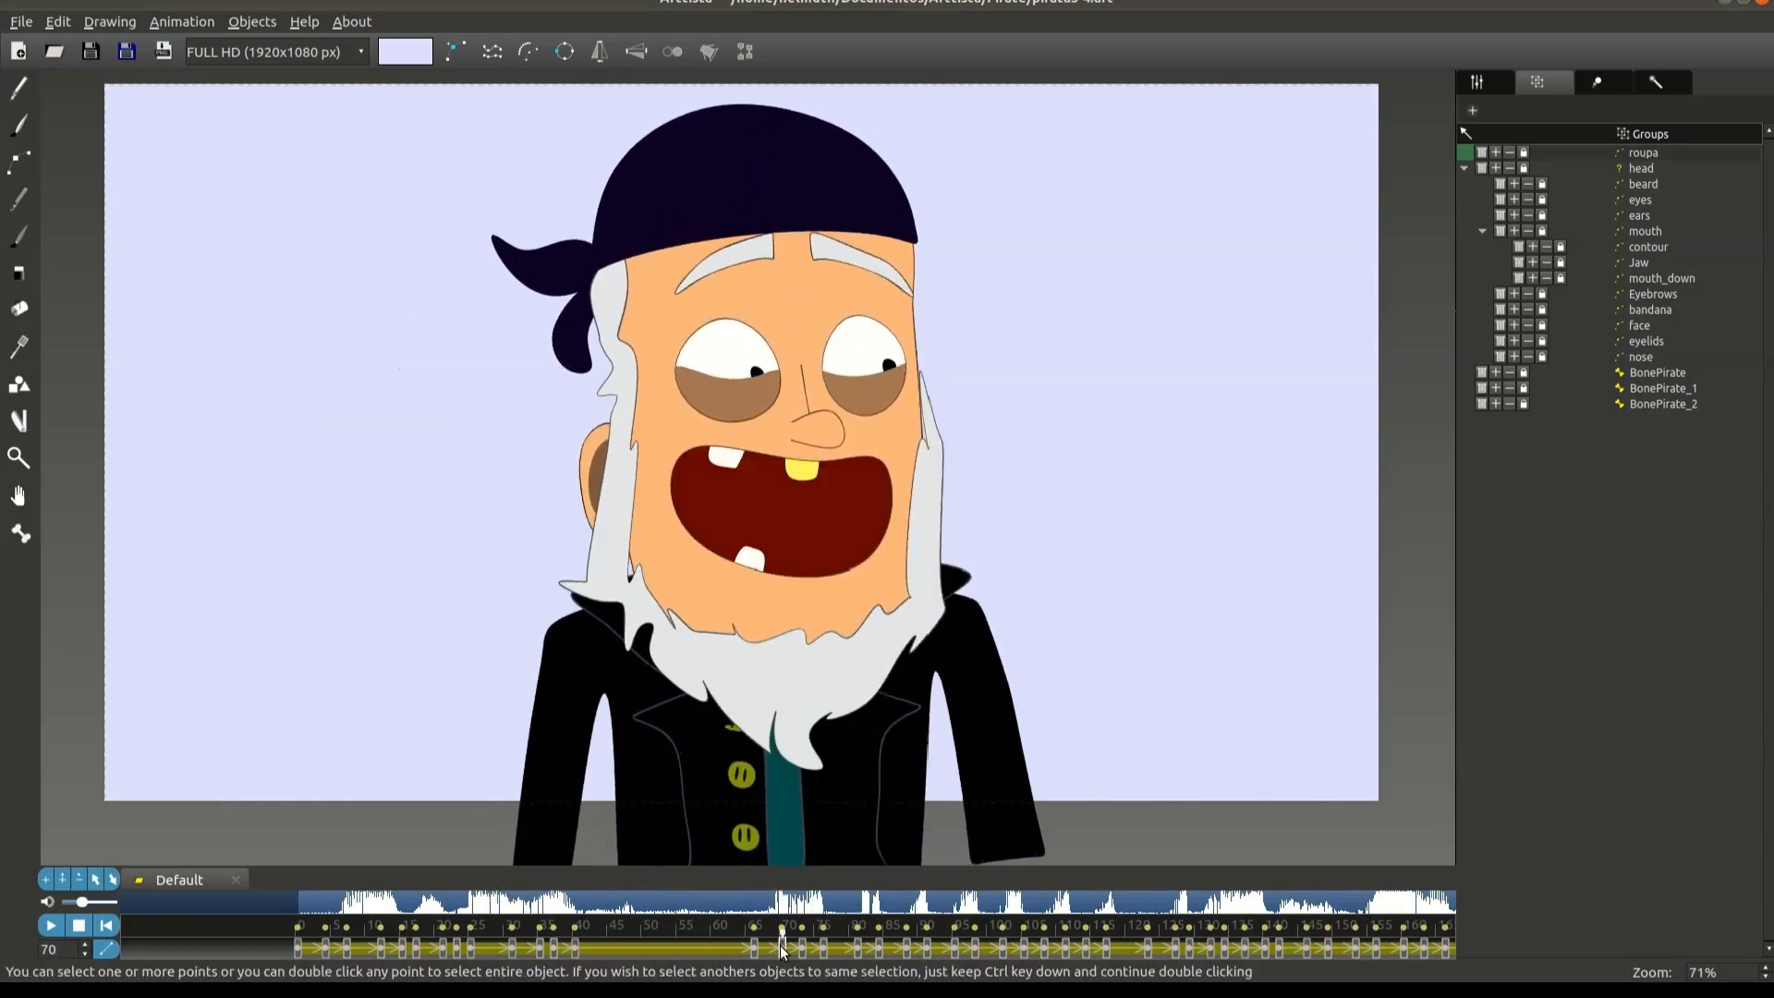
pyautogui.click(755, 950)
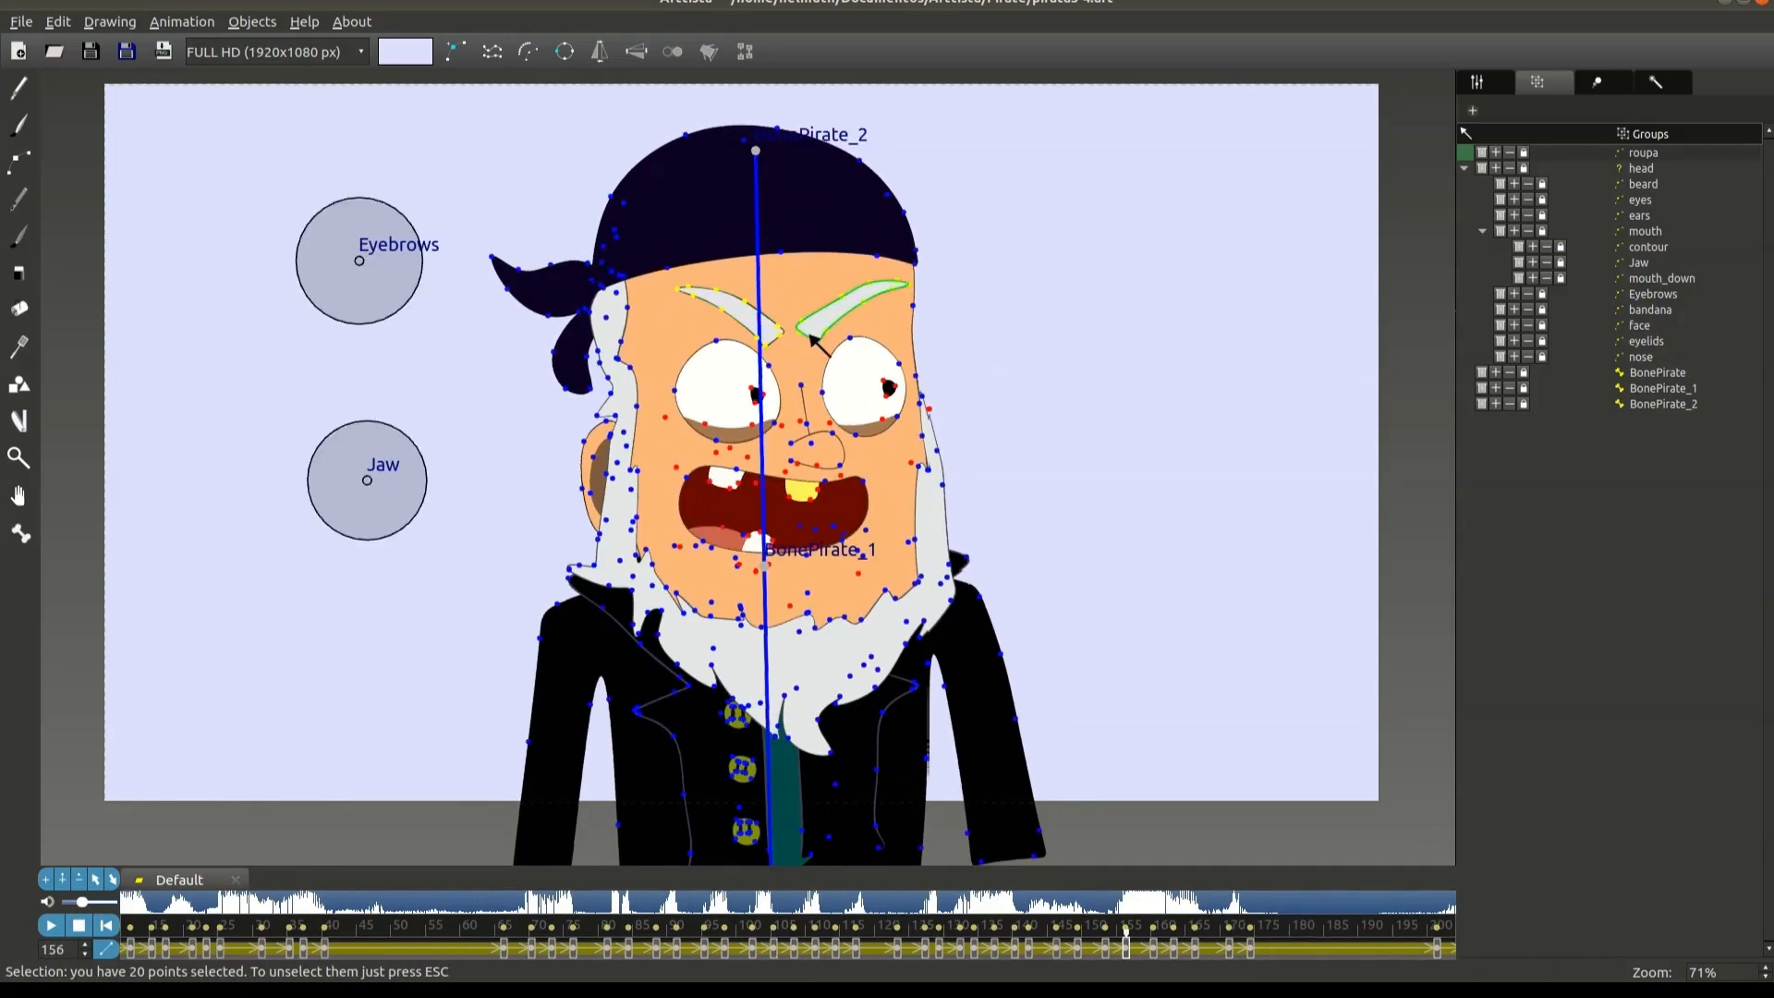
# Step: Pose both angry eyebrows higher at the frame 160 keyframe and play the animation to check them
pyautogui.click(1155, 926)
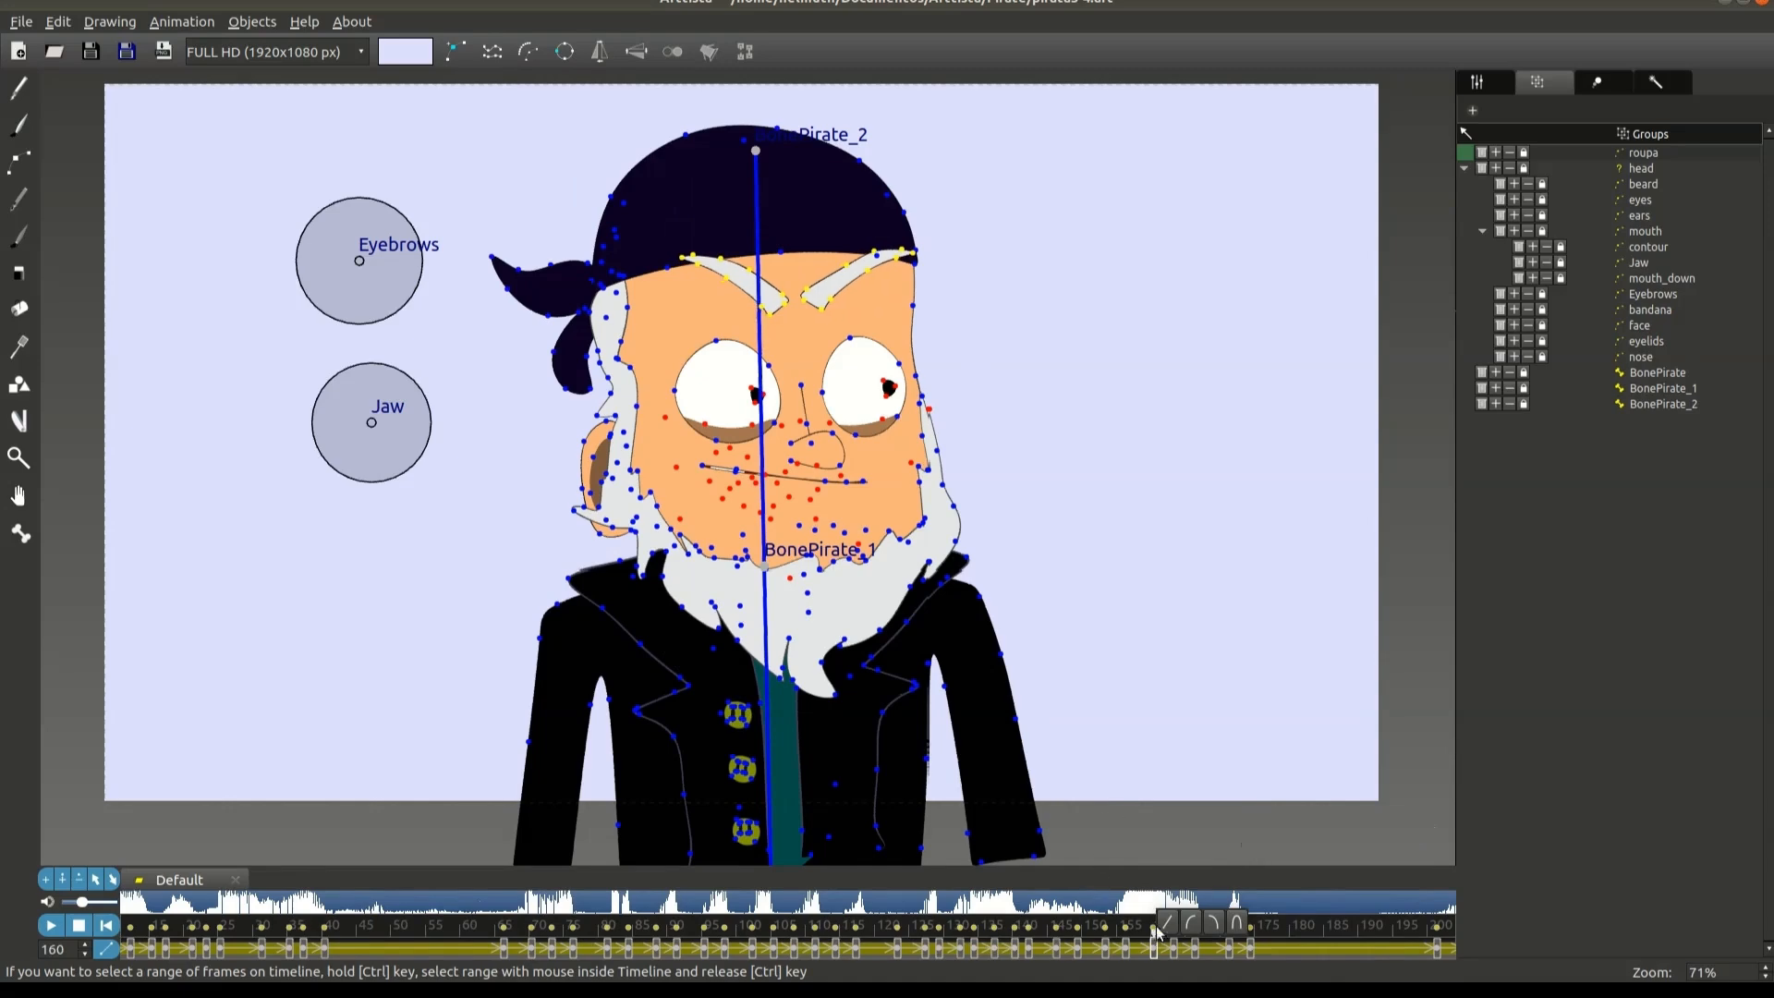
pyautogui.click(1121, 950)
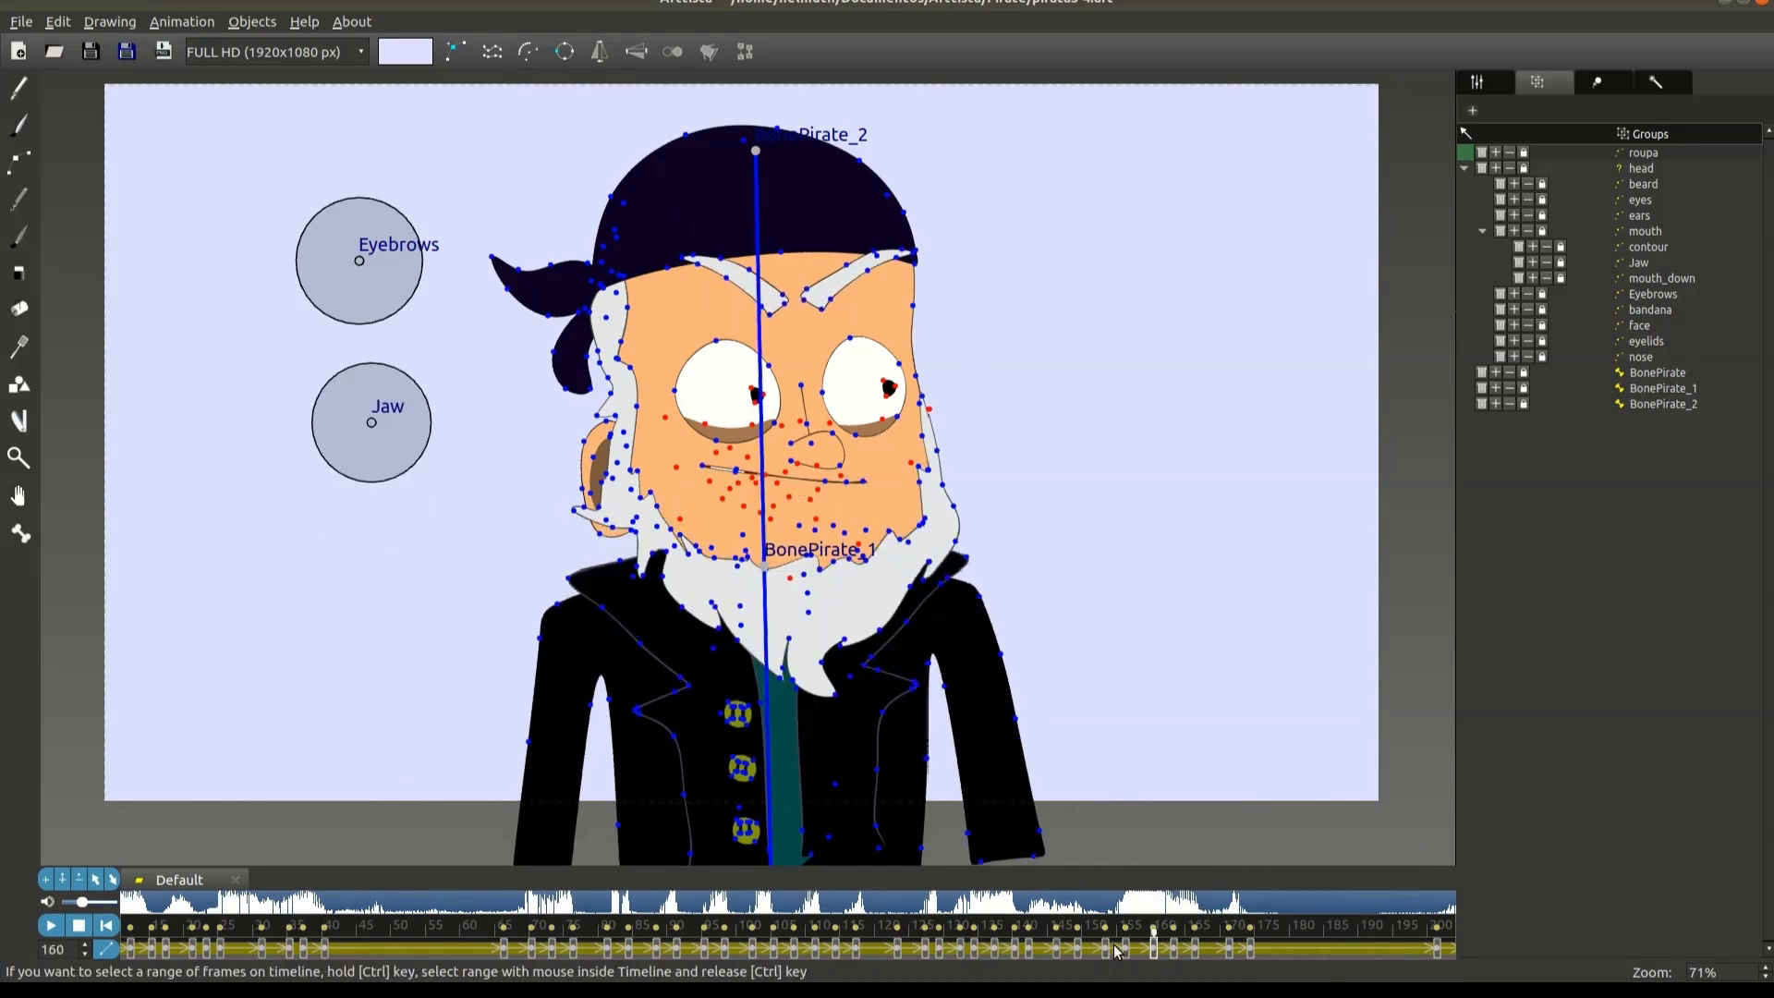
pyautogui.click(835, 308)
pyautogui.press('space')
pyautogui.click(927, 899)
pyautogui.press('space')
pyautogui.press('space')
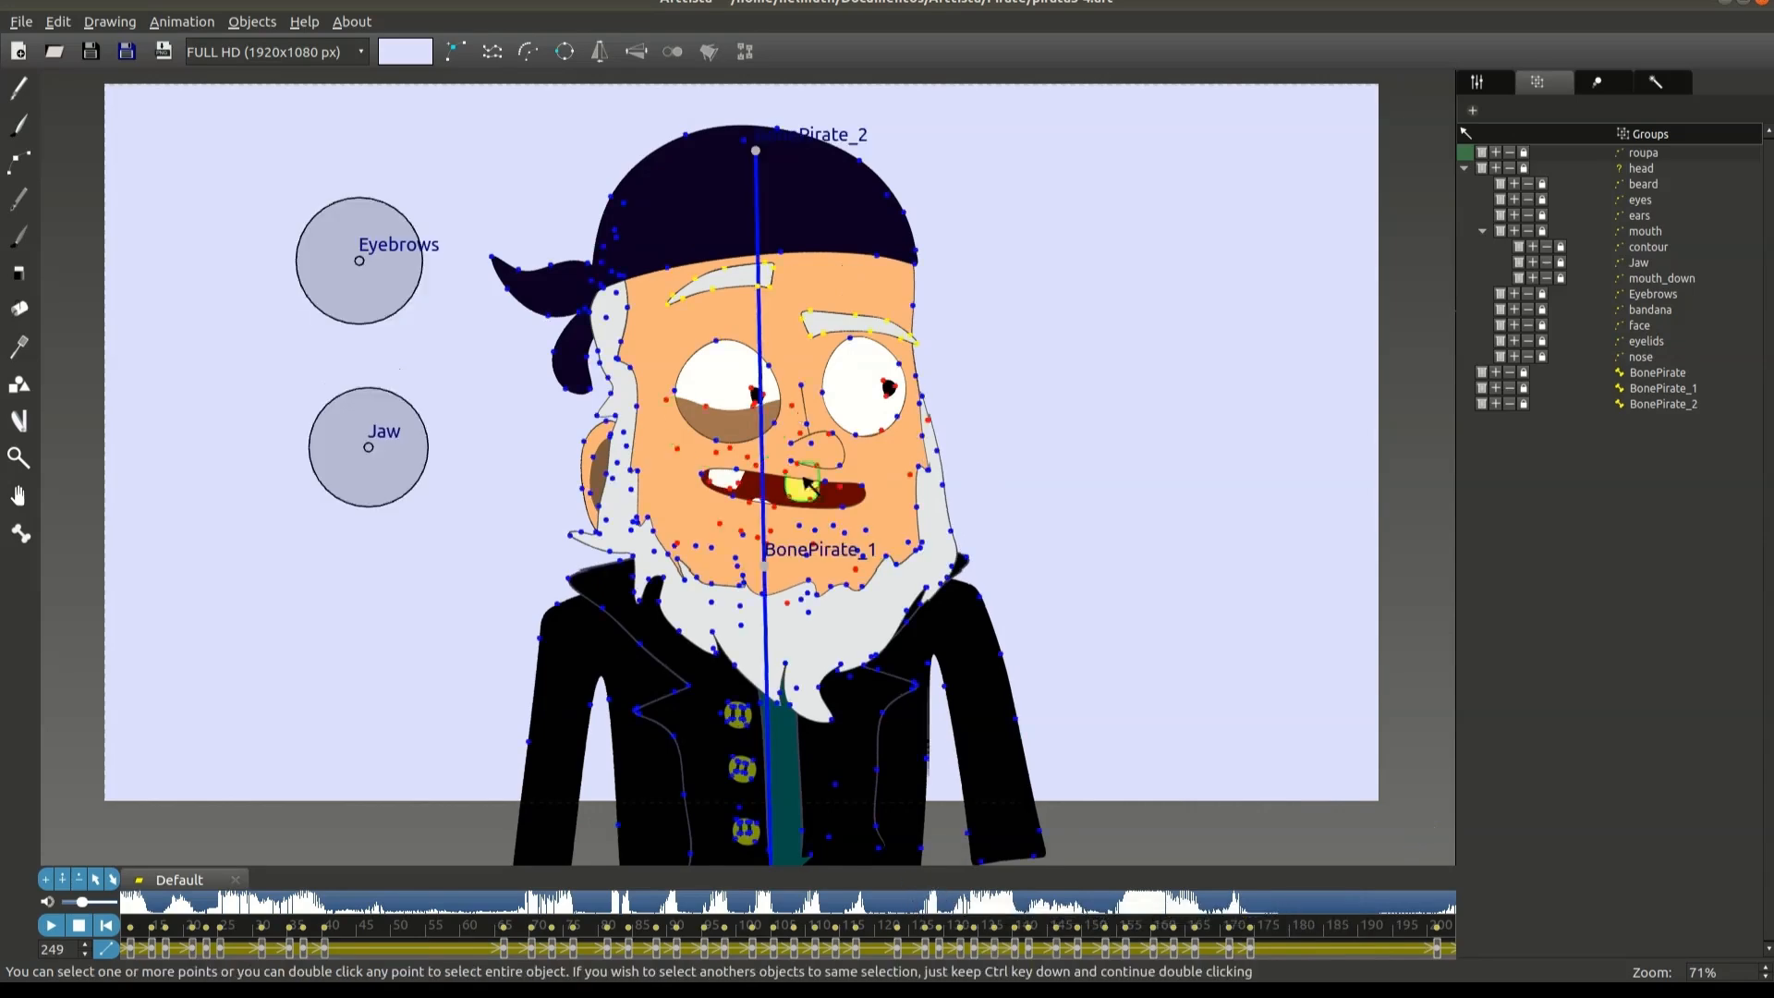
# Step: Shift both pupils to the left side of the eyes at frame 205 and play back the result
pyautogui.moveTo(927, 935); pyautogui.dragTo(1196, 943)
pyautogui.scroll(-6, 1229, 928)
pyautogui.scroll(5, 1322, 929)
pyautogui.moveTo(1312, 929); pyautogui.dragTo(1006, 955)
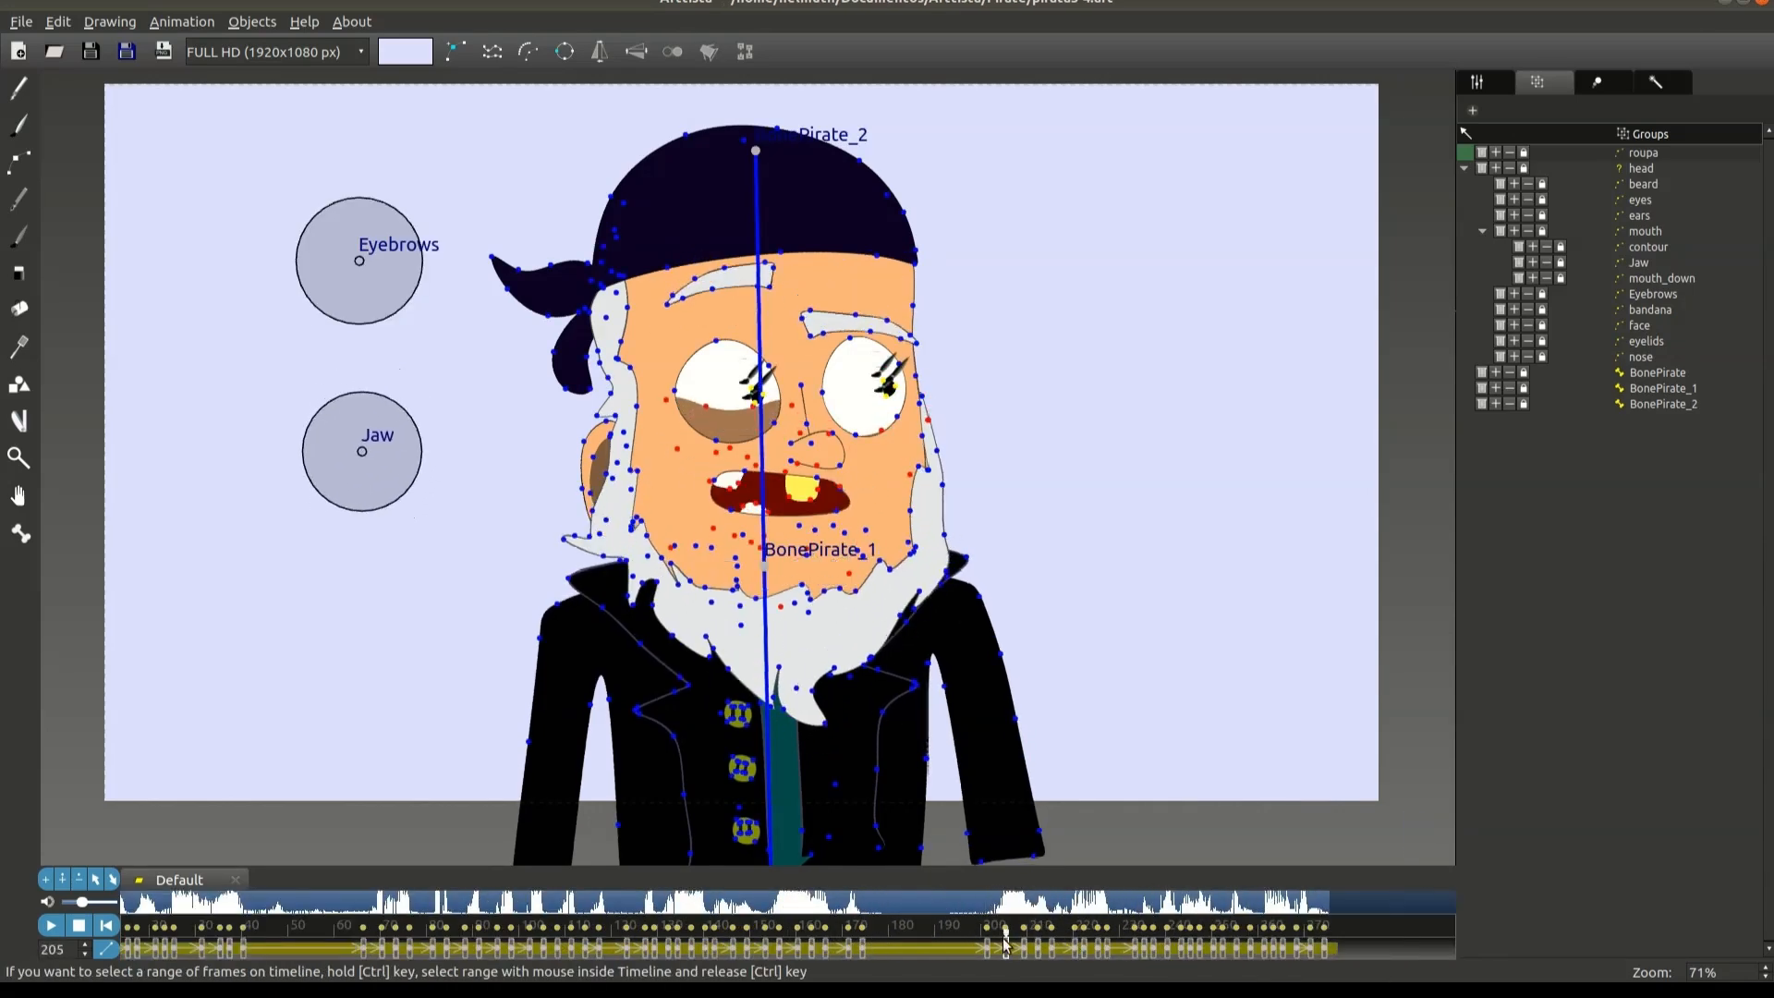
pyautogui.moveTo(825, 396); pyautogui.dragTo(790, 386)
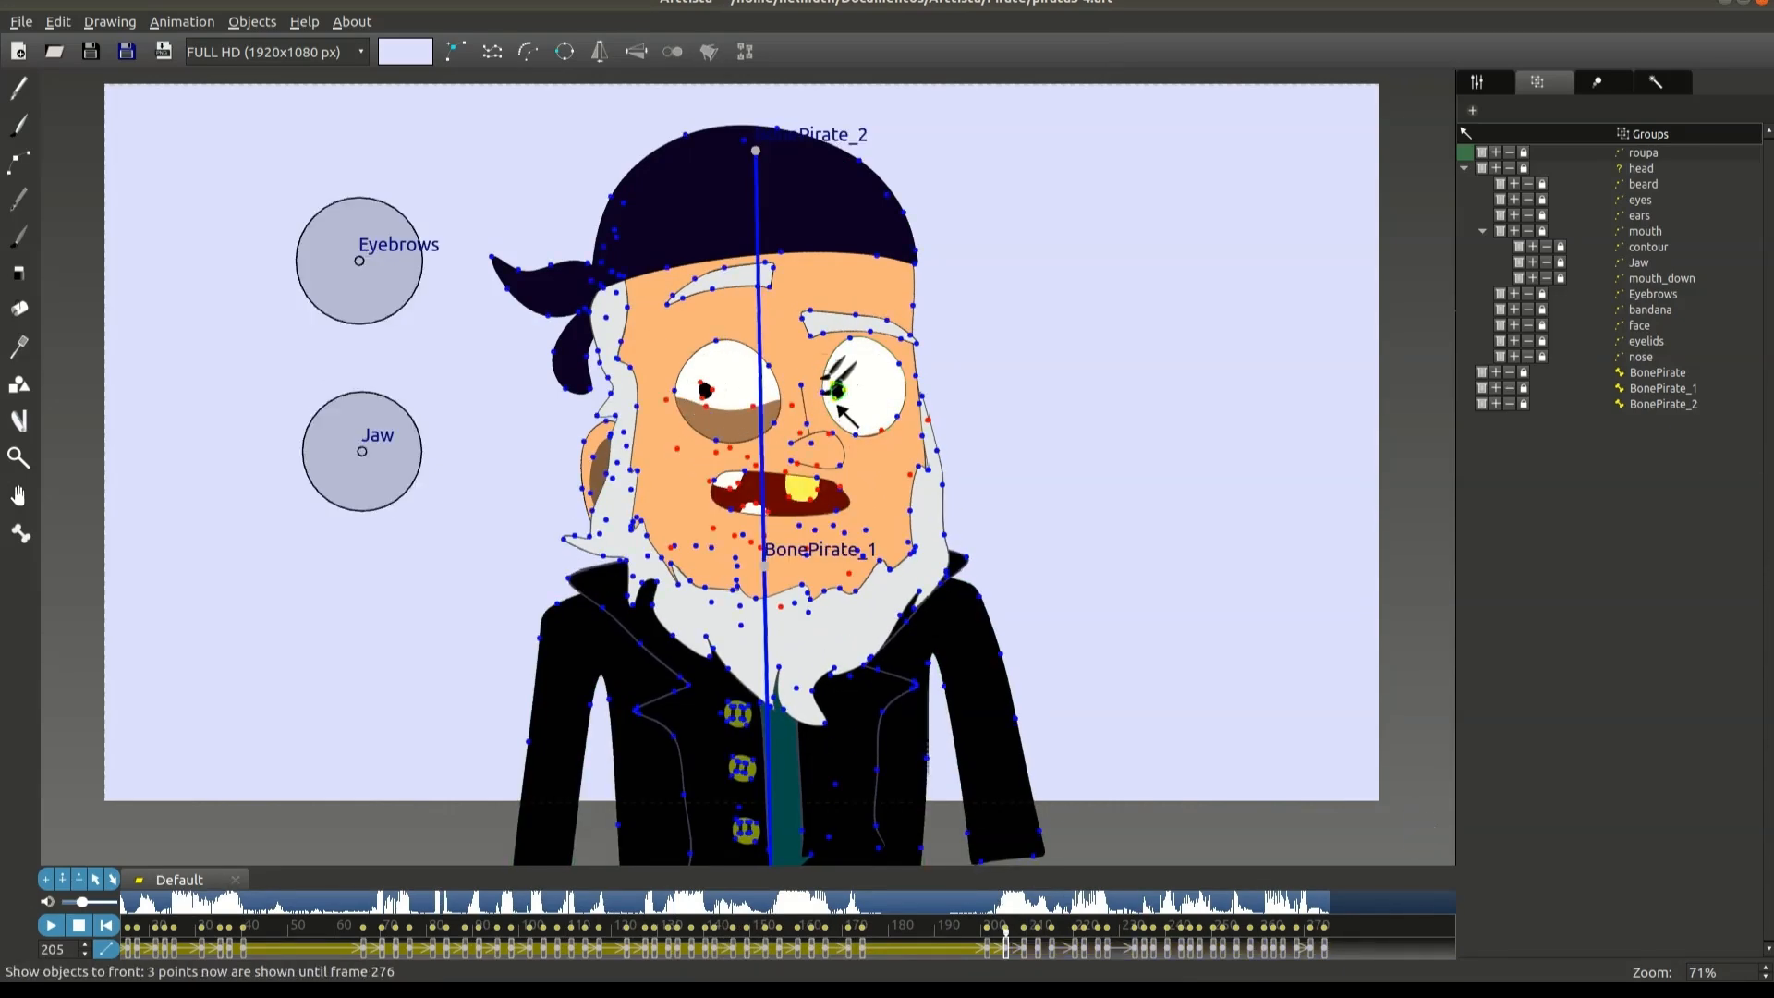
pyautogui.press('space')
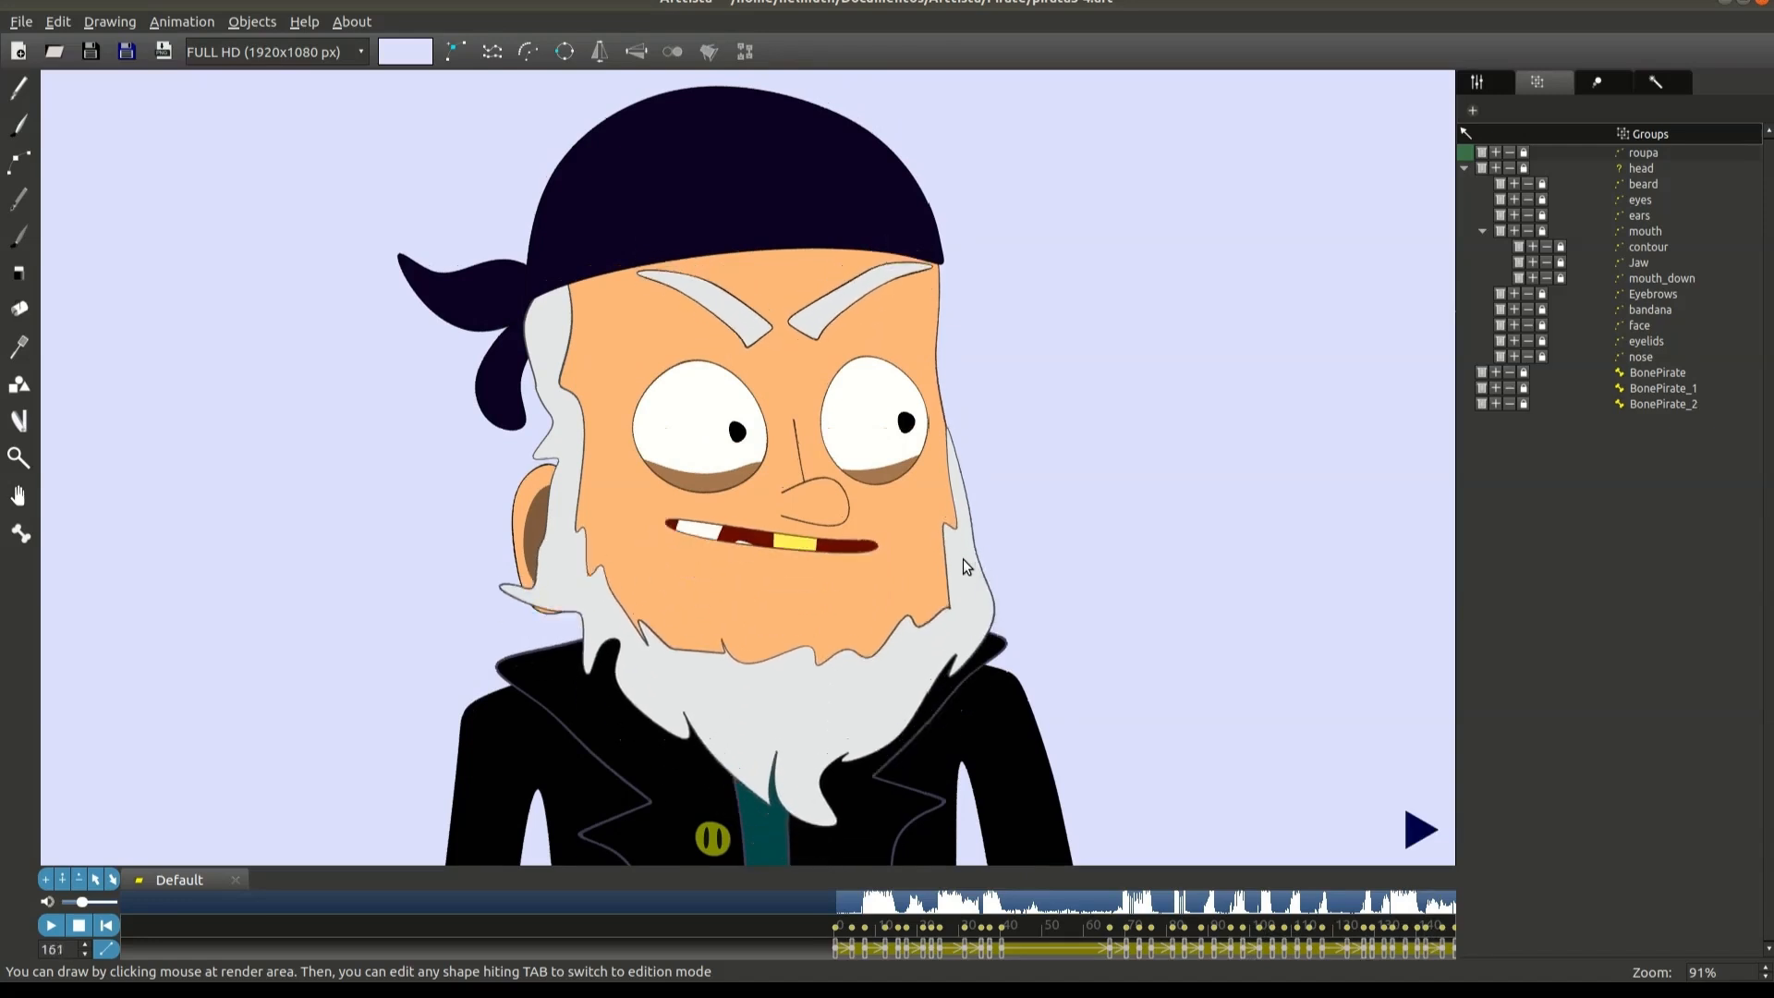
# Step: Create a new keyframe track named BodyAnimation to hold the body movement
pyautogui.scroll(-2, 1093, 946)
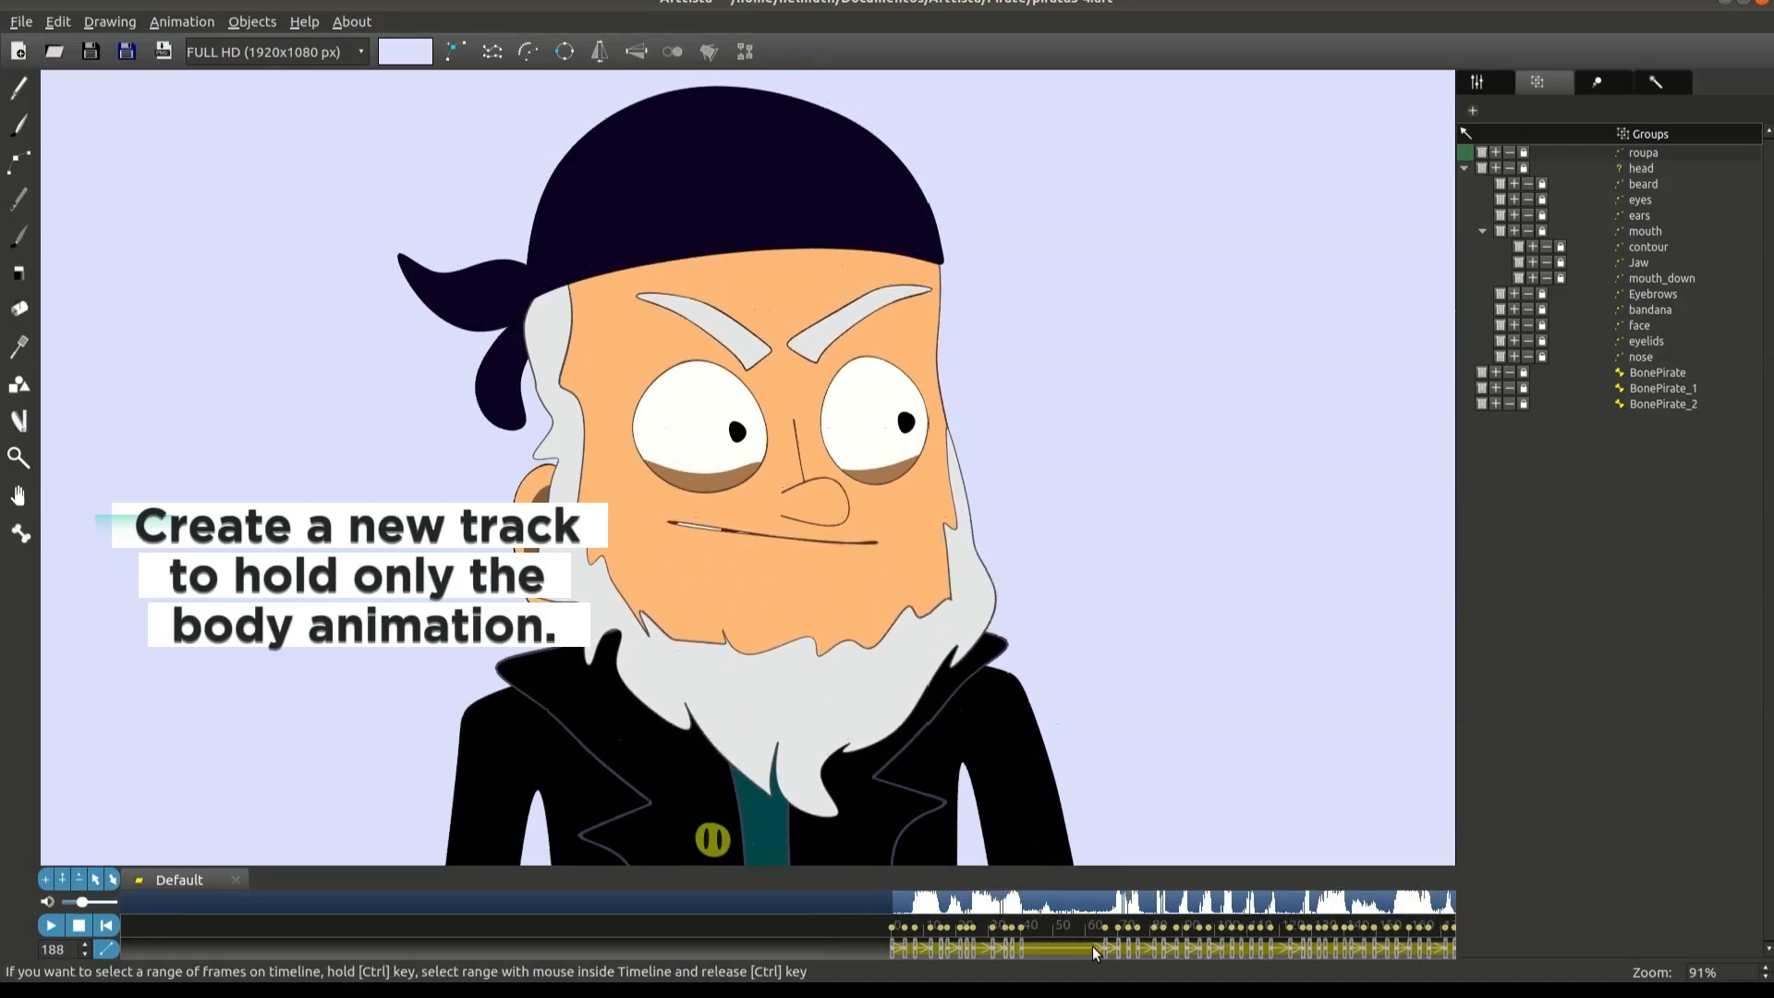
pyautogui.moveTo(1089, 944); pyautogui.dragTo(630, 916)
pyautogui.scroll(2, 582, 927)
pyautogui.scroll(1, 580, 926)
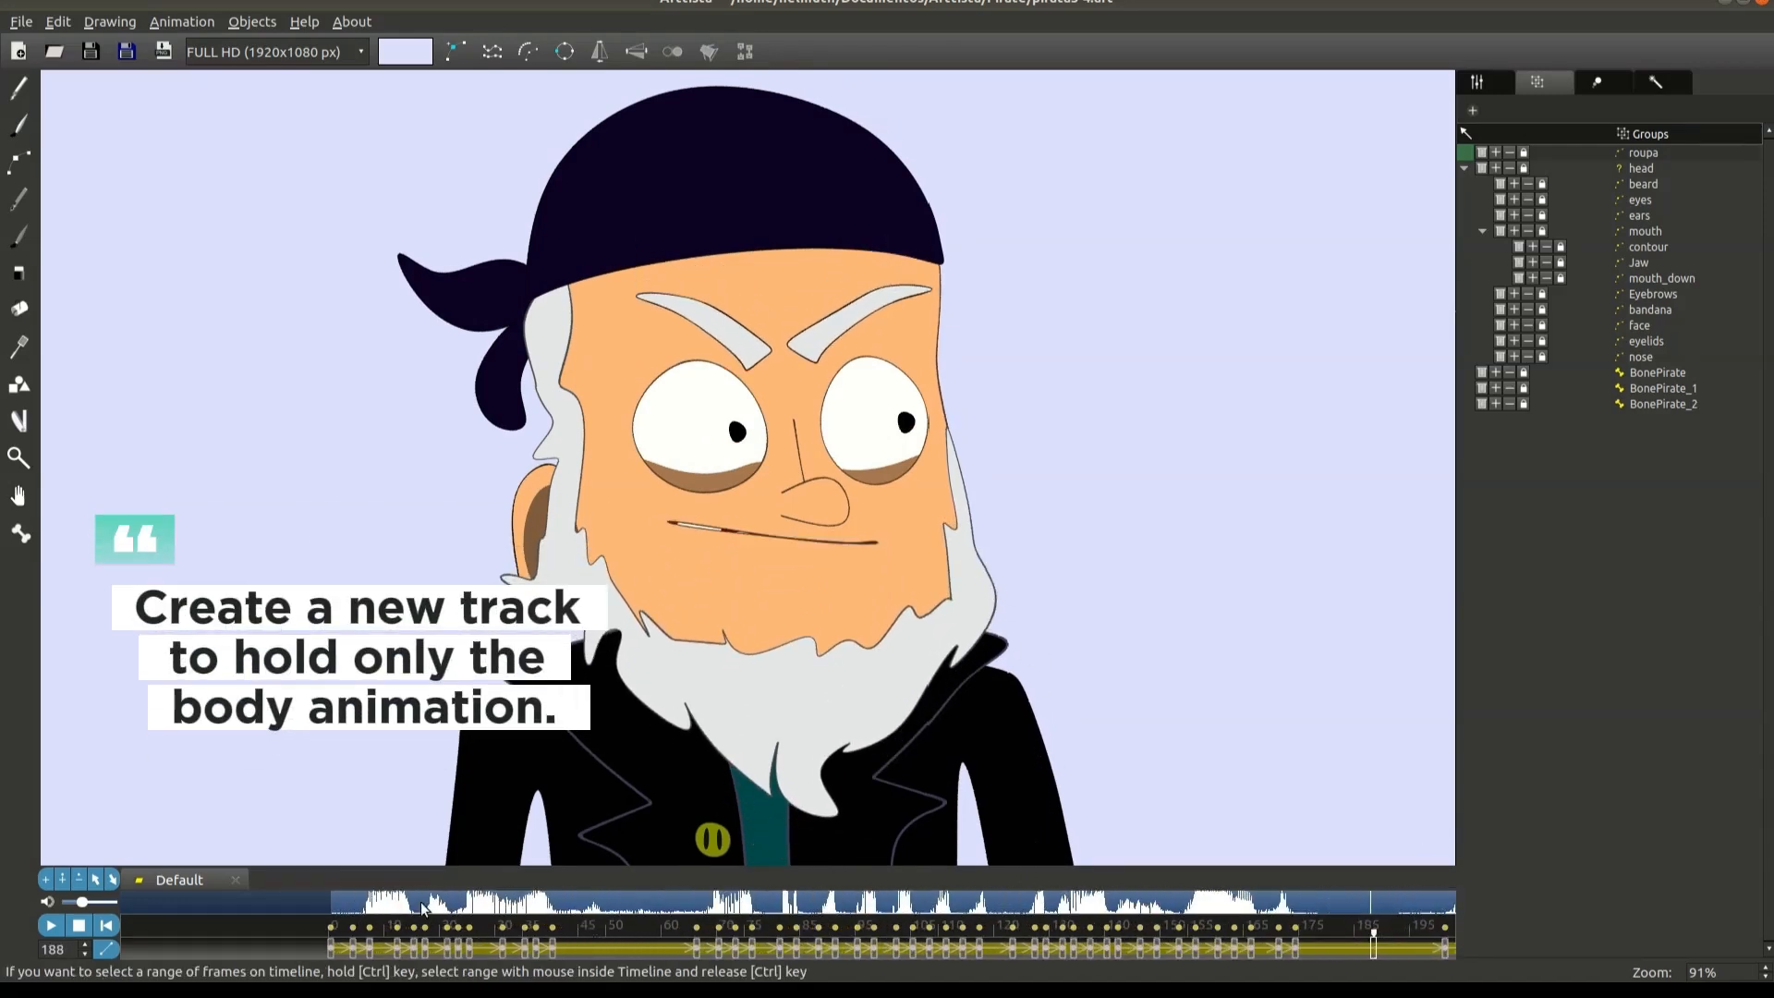
pyautogui.click(48, 882)
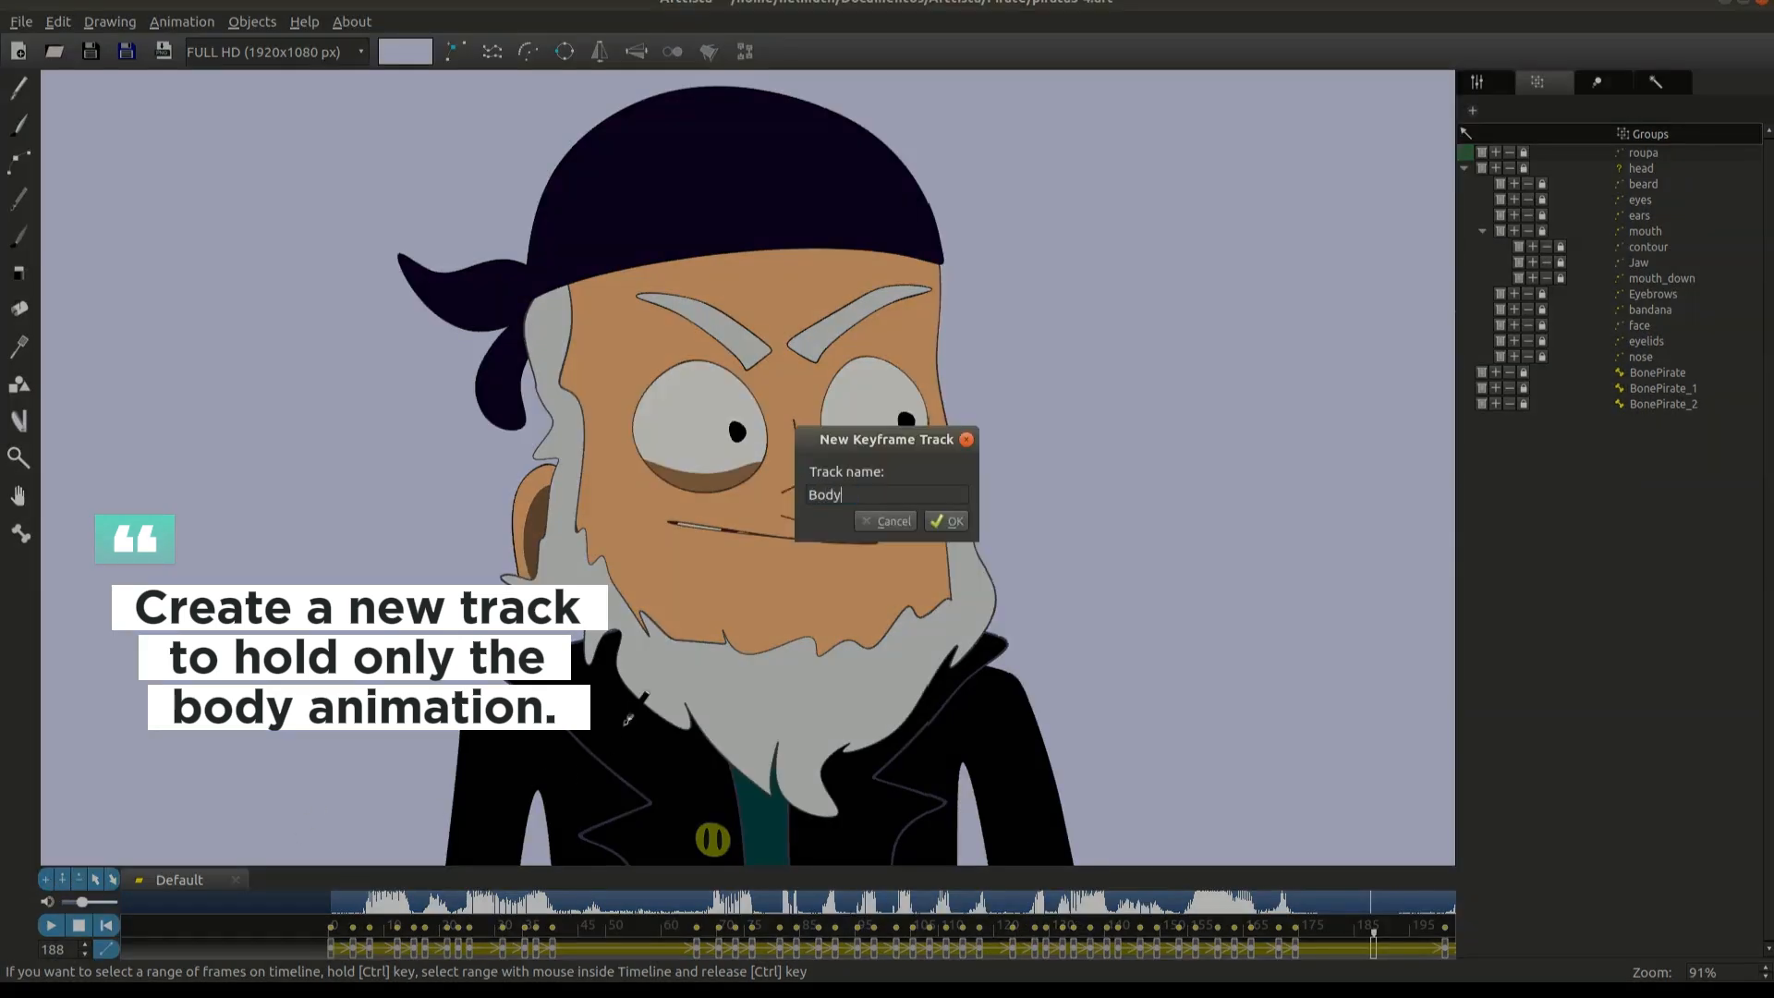
pyautogui.press('Return')
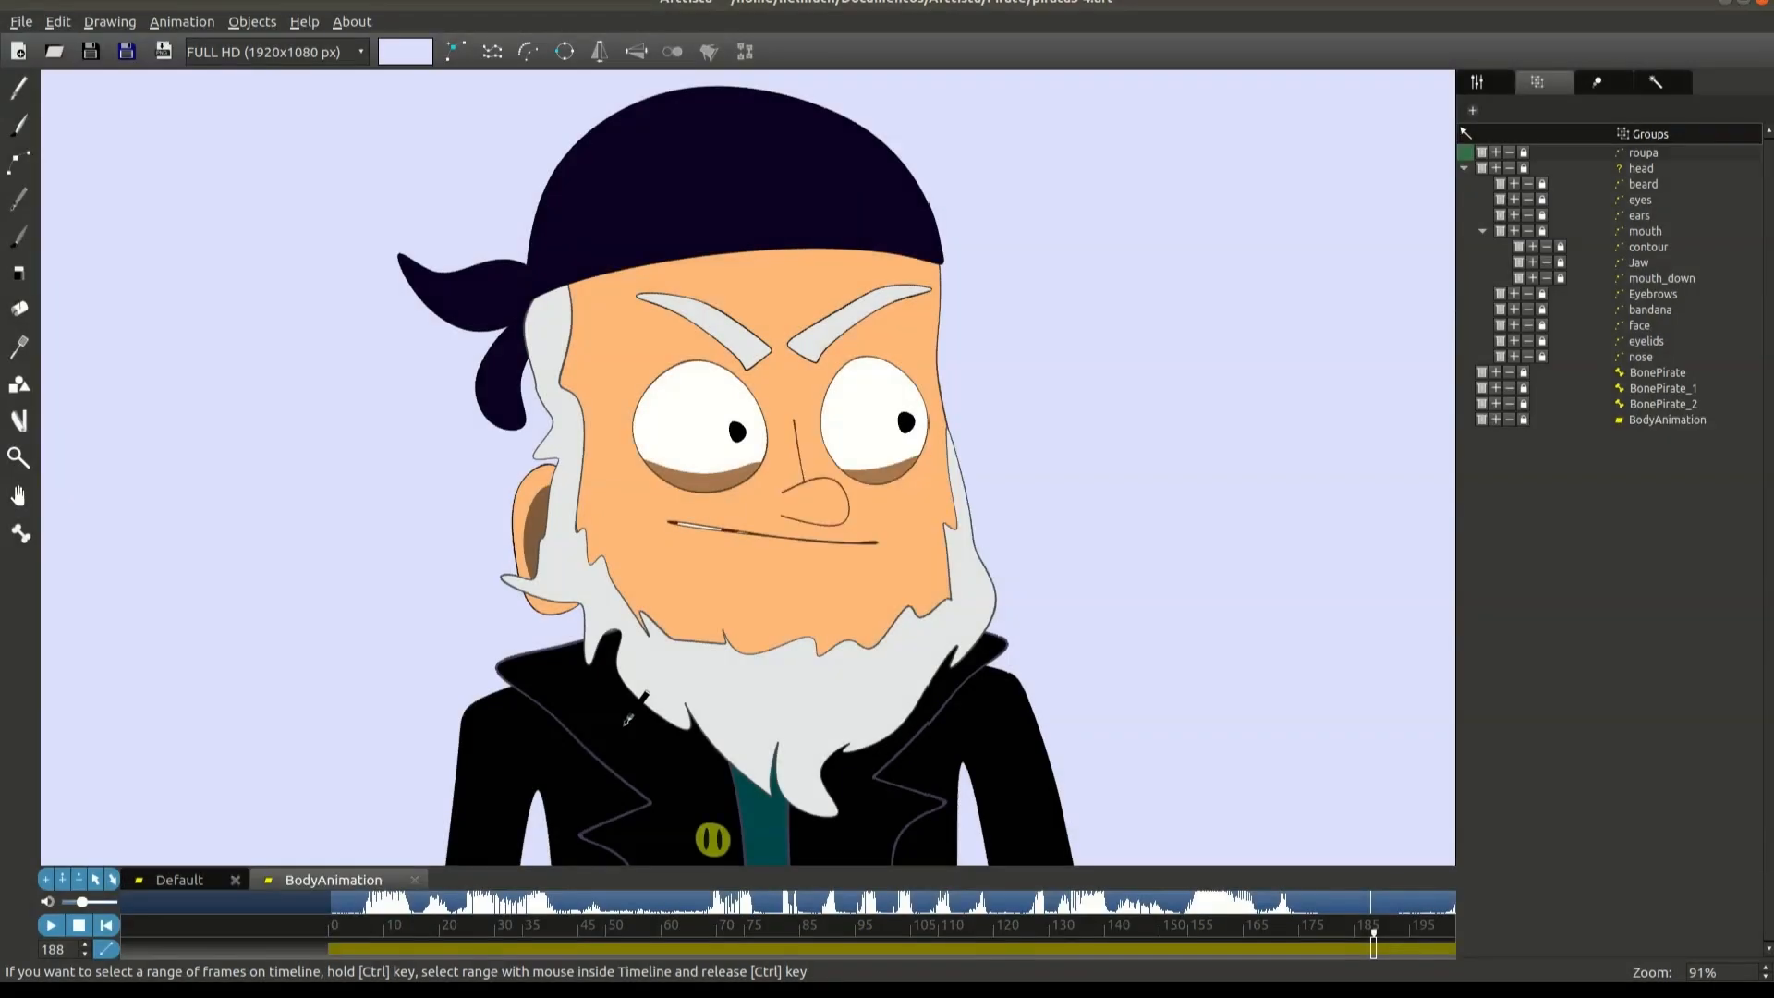
# Step: Add keyframes to the BodyAnimation track at frames 0, 6, 18, 26, 40 and 68
pyautogui.scroll(-1, 669, 911)
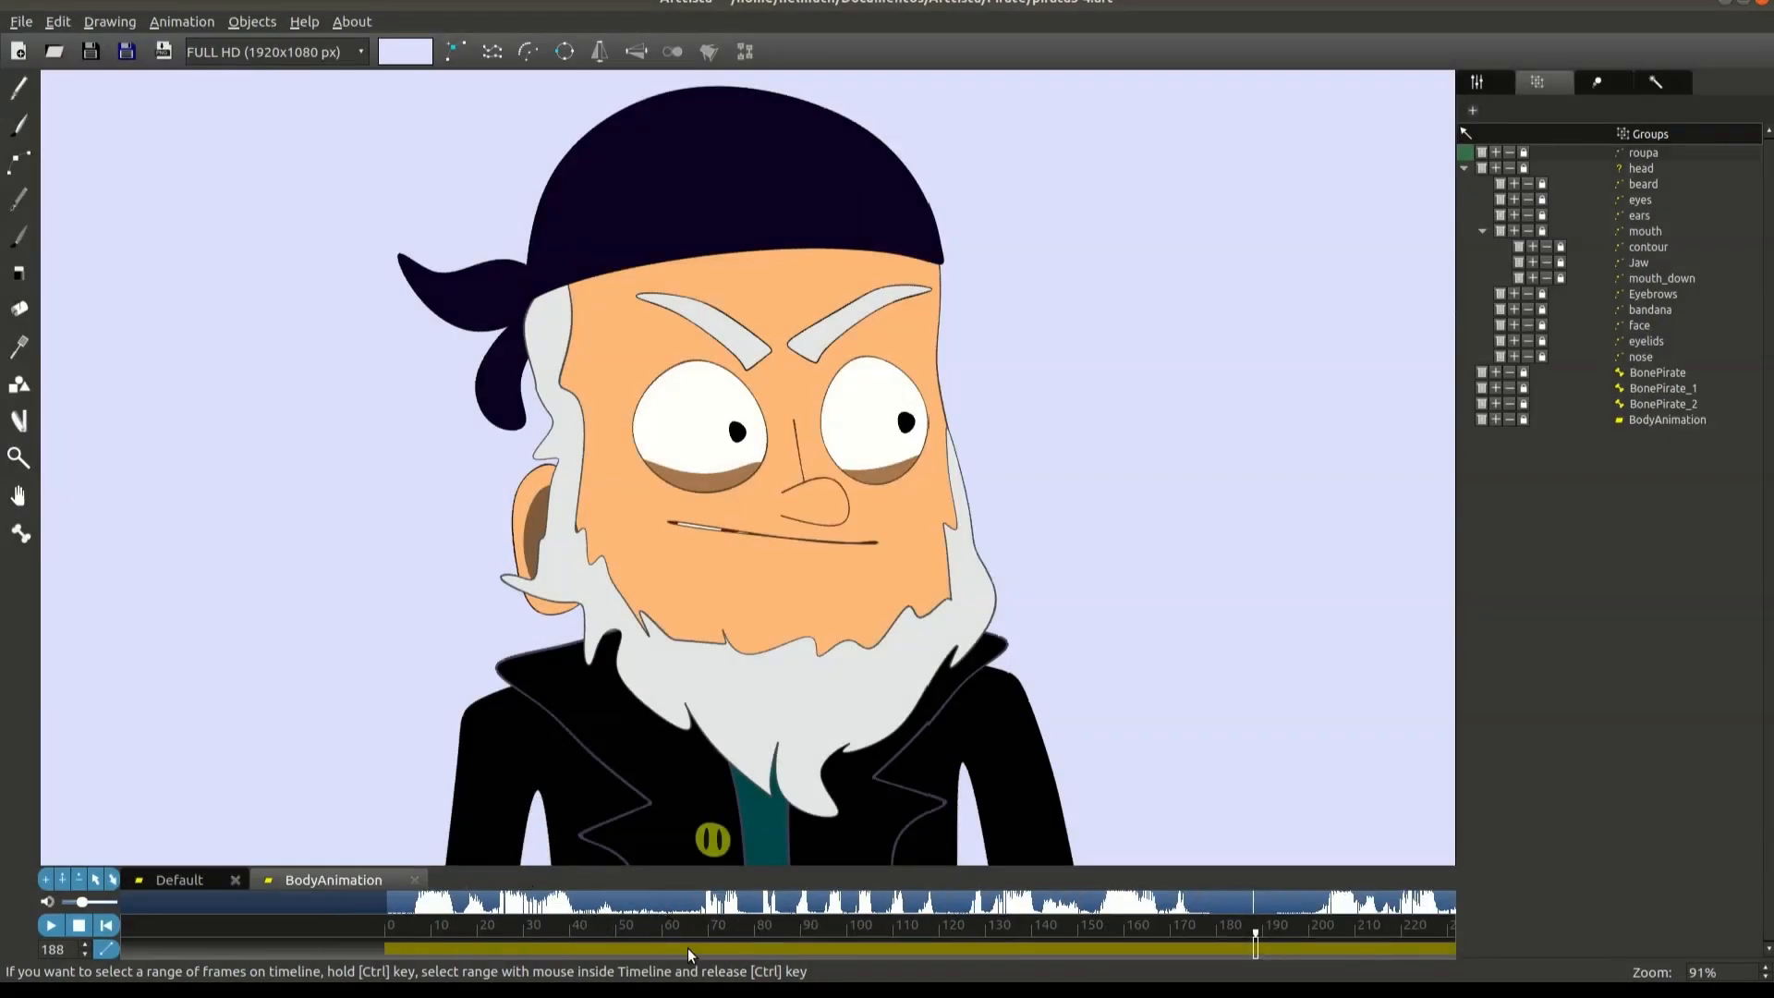
pyautogui.click(701, 946)
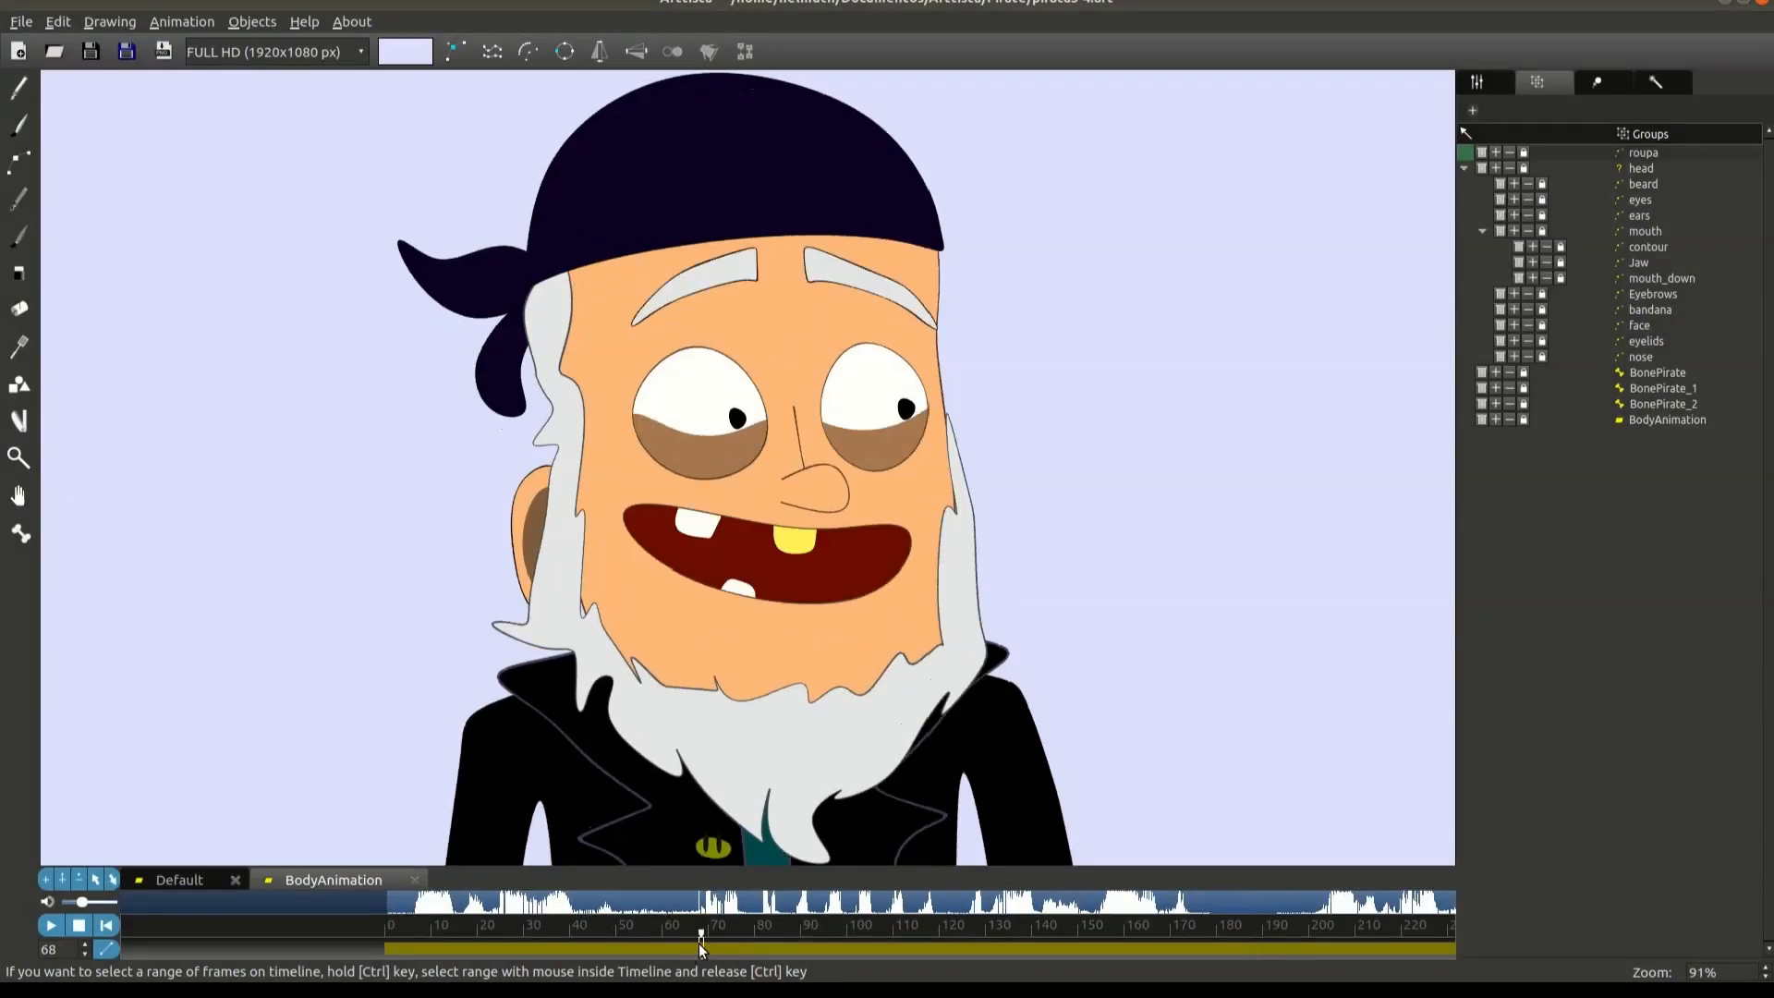
pyautogui.click(386, 946)
pyautogui.click(416, 946)
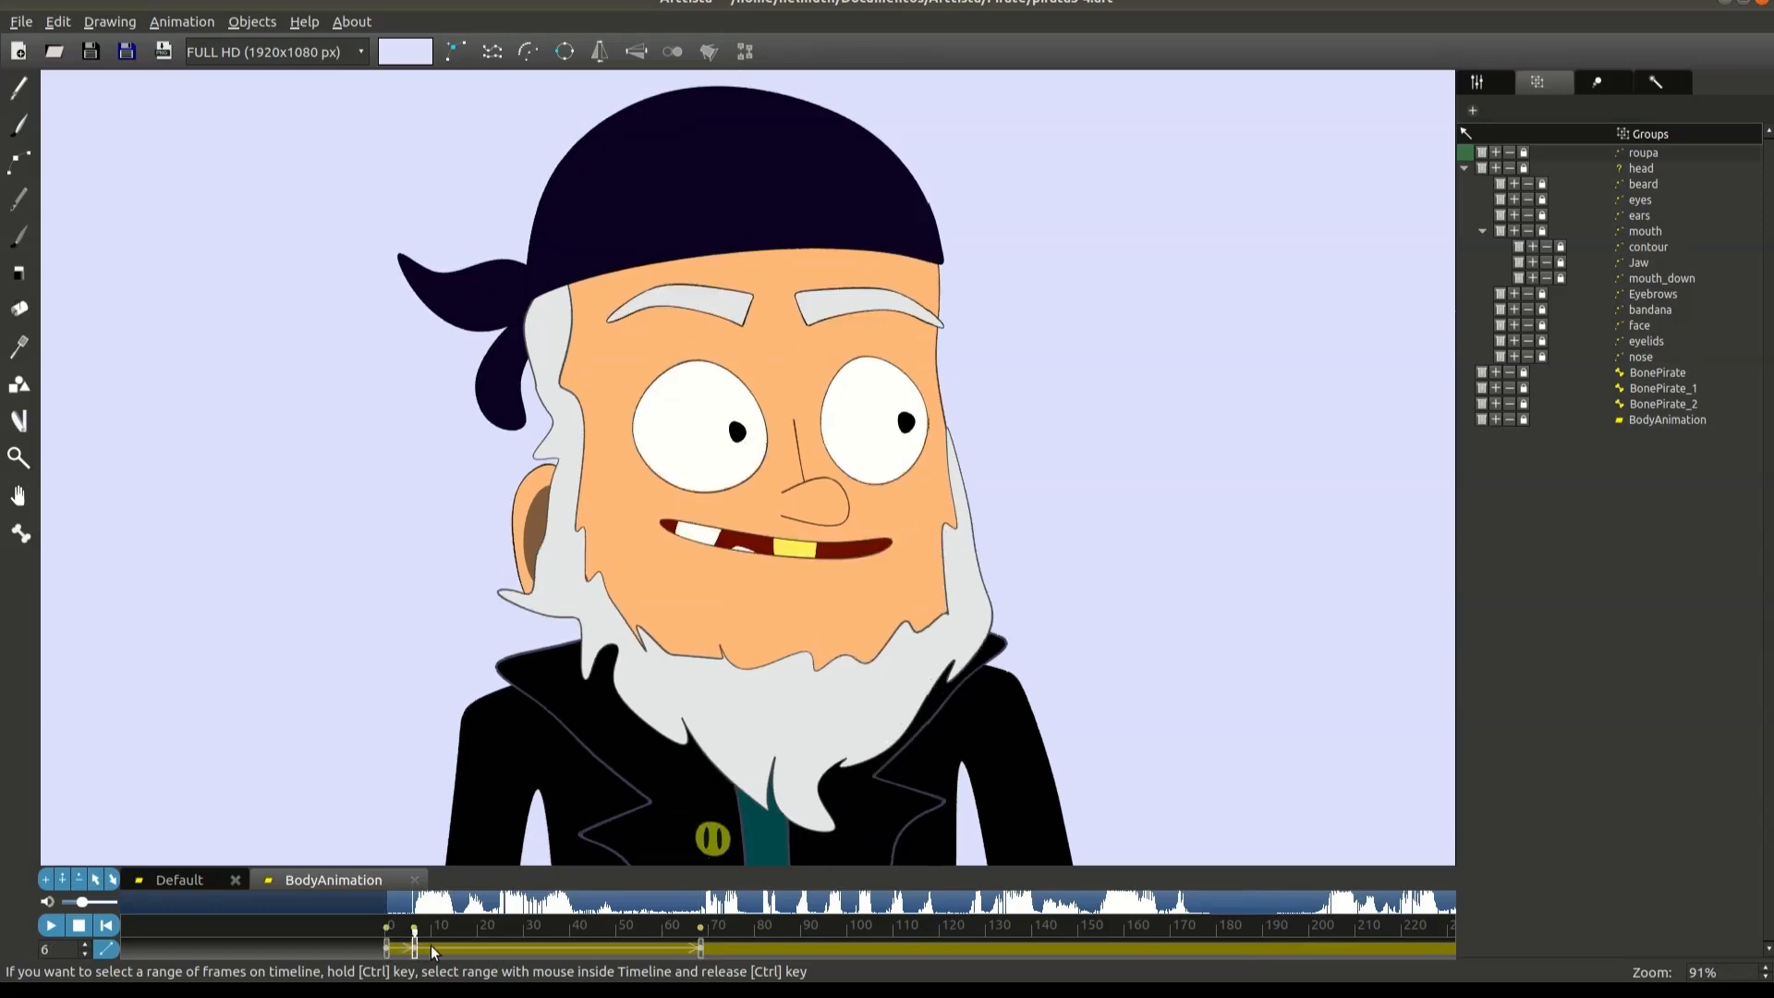
pyautogui.click(451, 945)
pyautogui.click(468, 944)
pyautogui.click(507, 943)
pyautogui.click(569, 943)
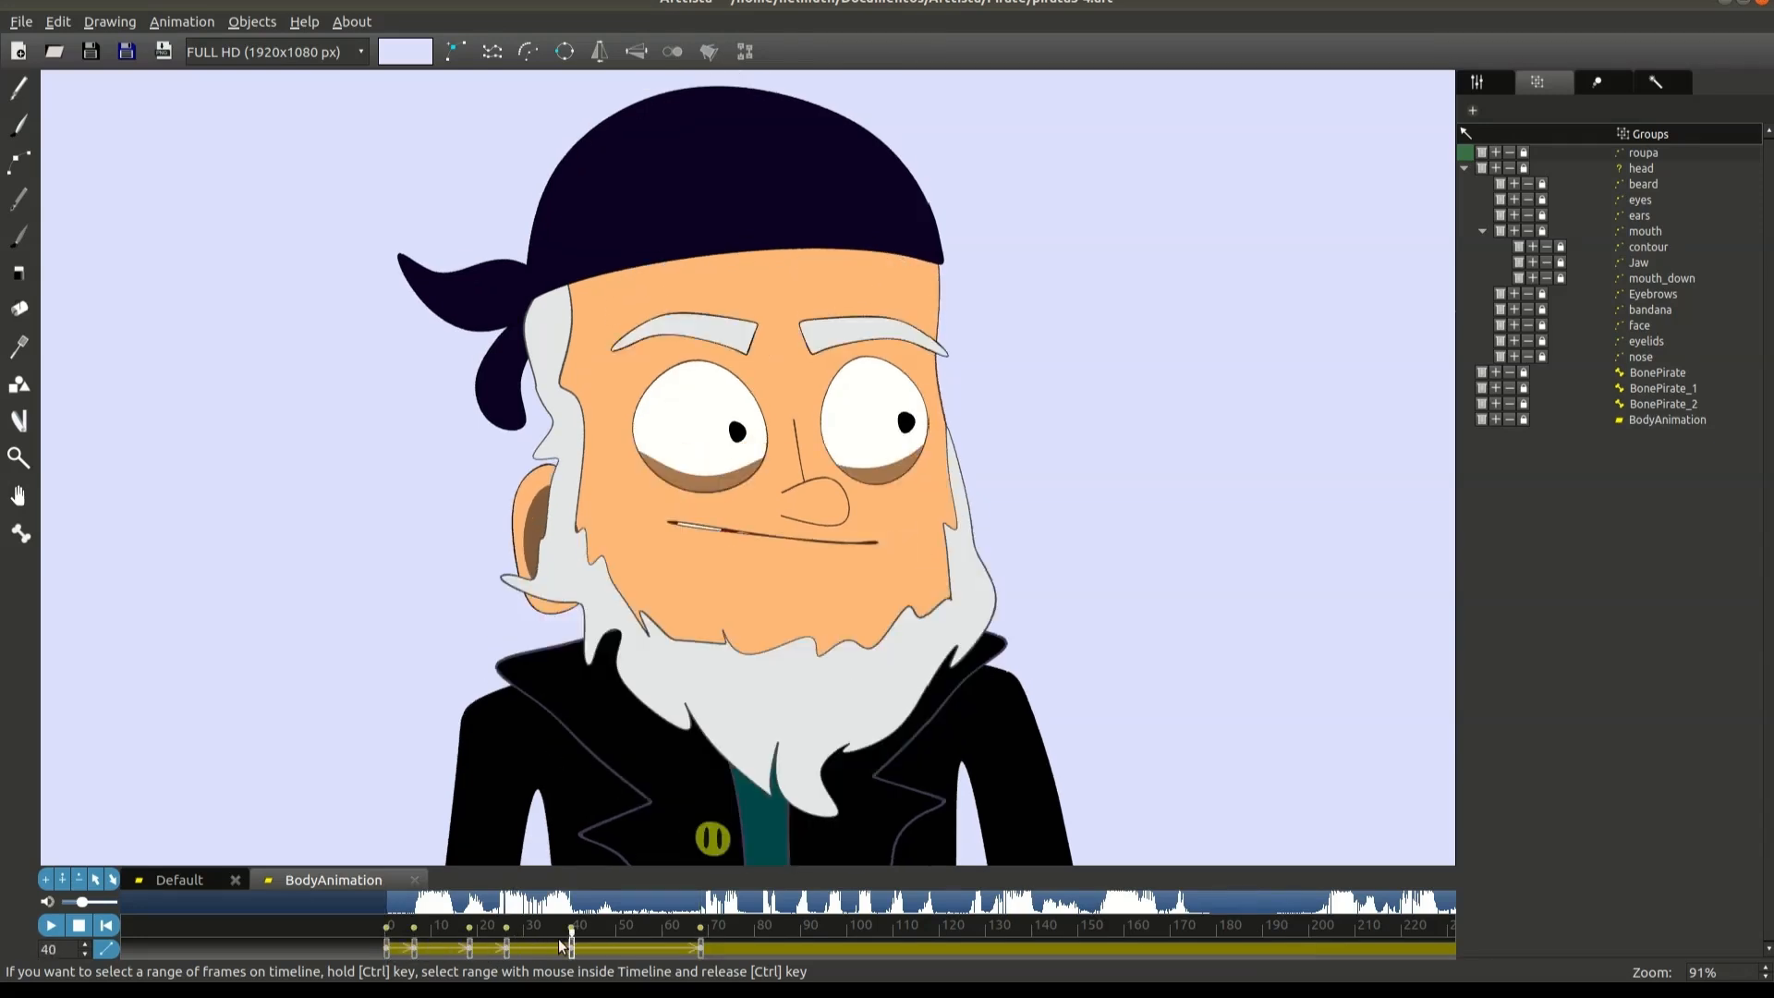
# Step: Add further keyframes to the BodyAnimation track from beyond frame 68 to the end of the audio, and return to frame 0
pyautogui.moveTo(710, 947); pyautogui.dragTo(546, 942)
pyautogui.click(649, 943)
pyautogui.click(732, 942)
pyautogui.click(782, 944)
pyautogui.click(852, 944)
pyautogui.click(922, 944)
pyautogui.click(981, 941)
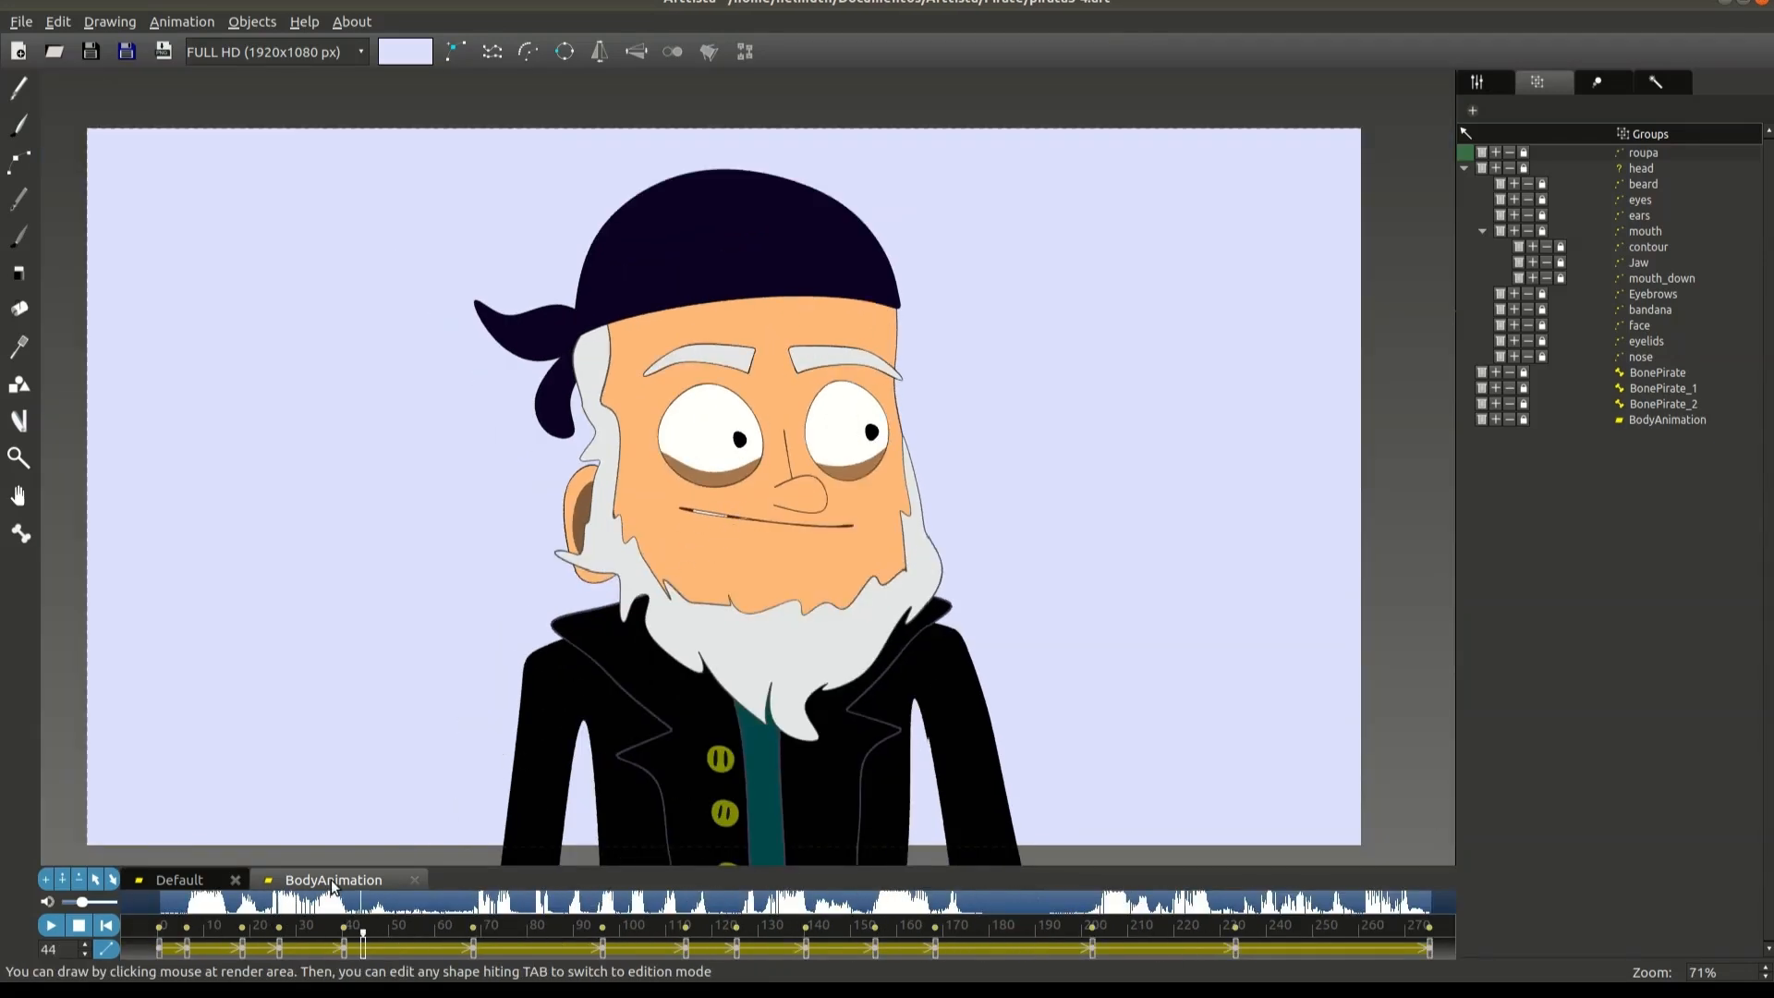
pyautogui.click(137, 892)
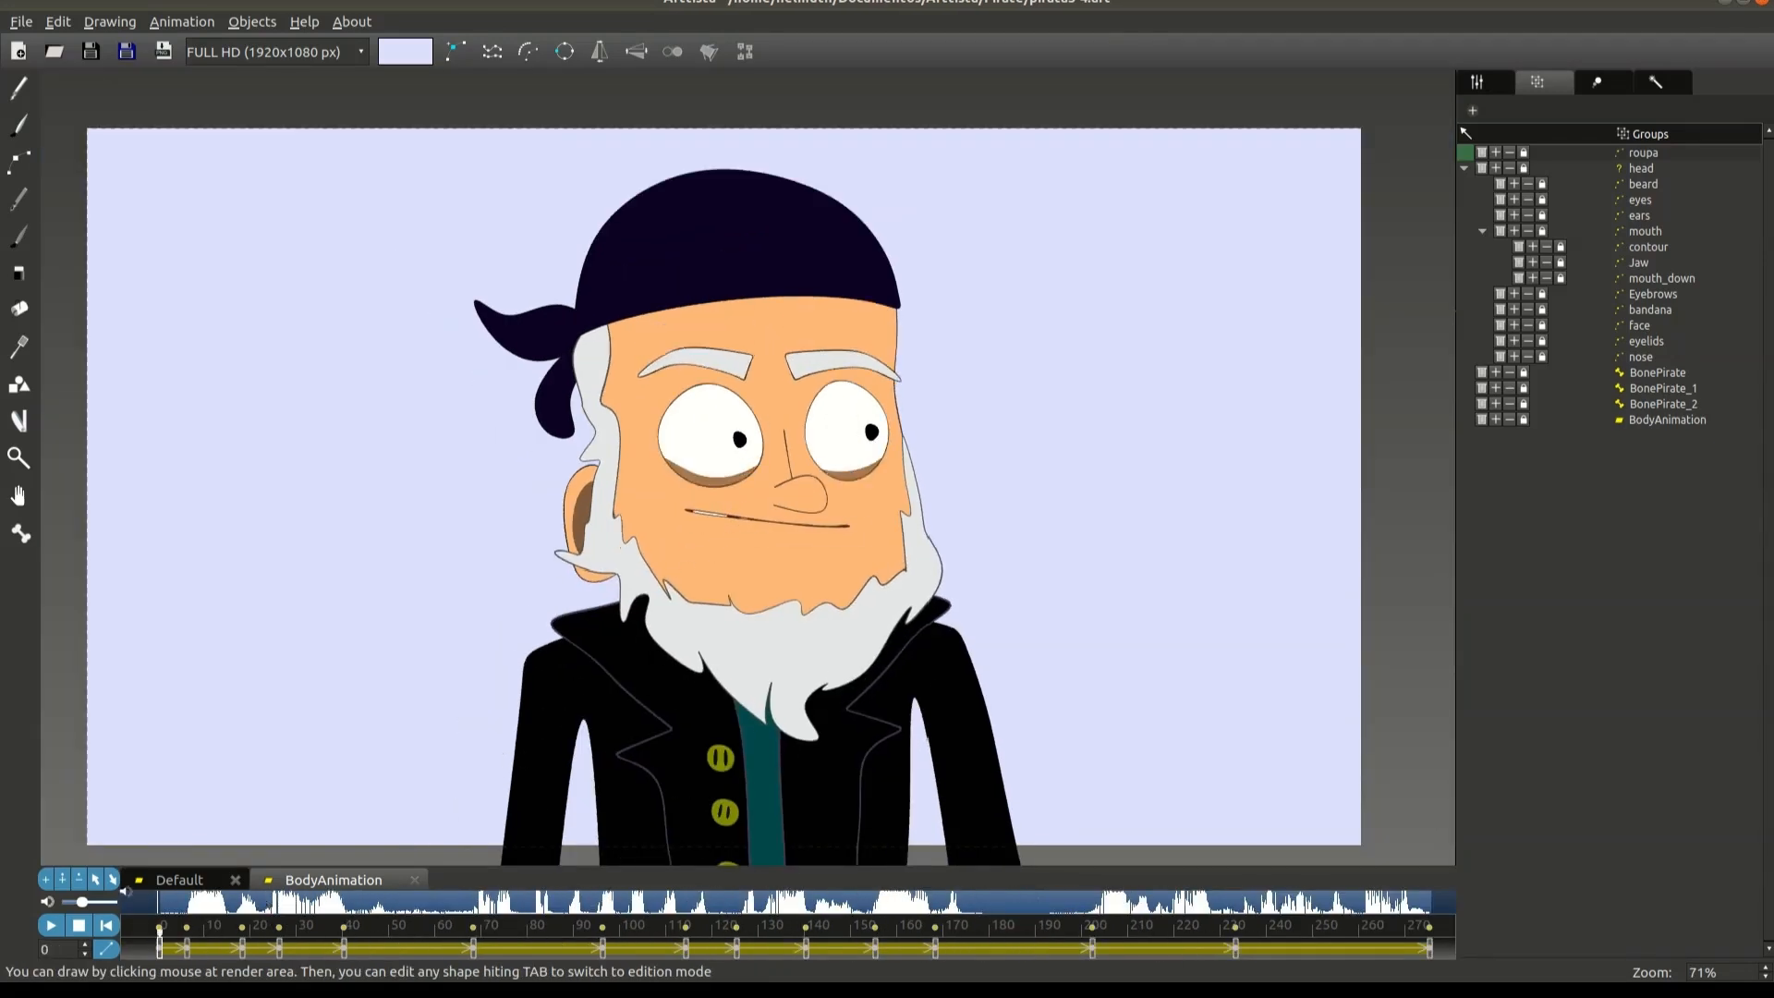
# Step: Switch to edition mode and change the bones working mode so that the pirate's bones can be posed
pyautogui.click(1477, 83)
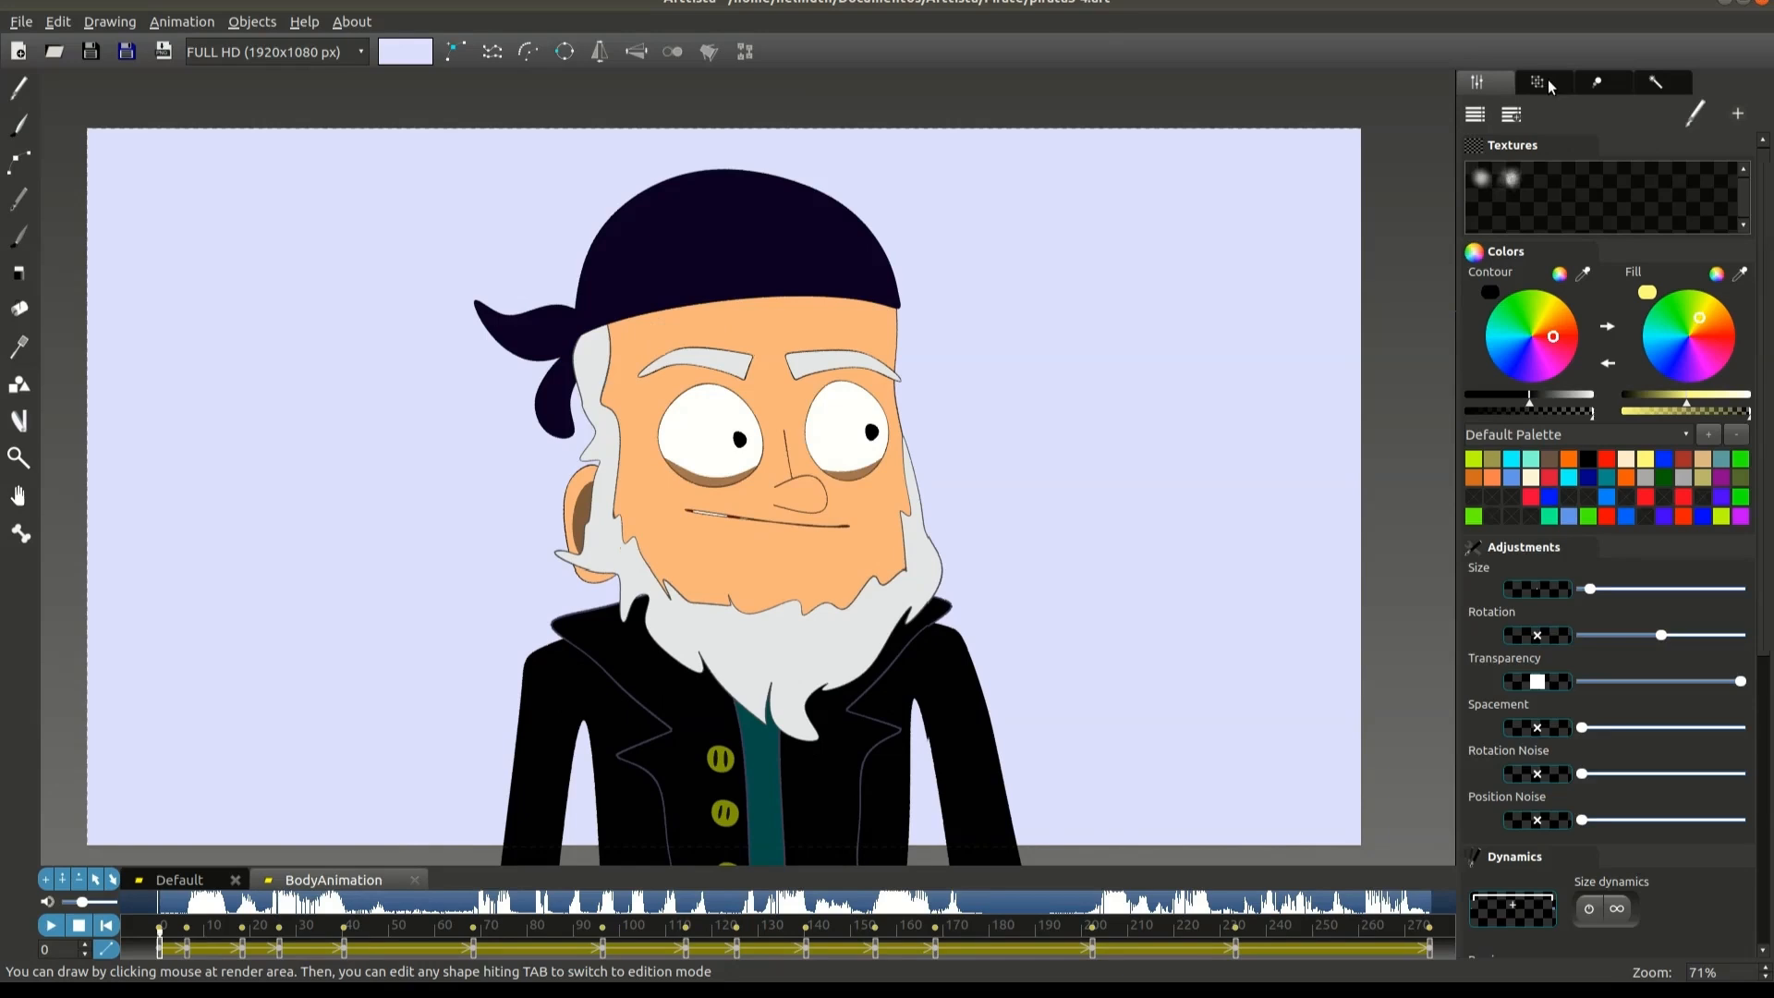
pyautogui.scroll(-3, 1554, 788)
pyautogui.press('Tab')
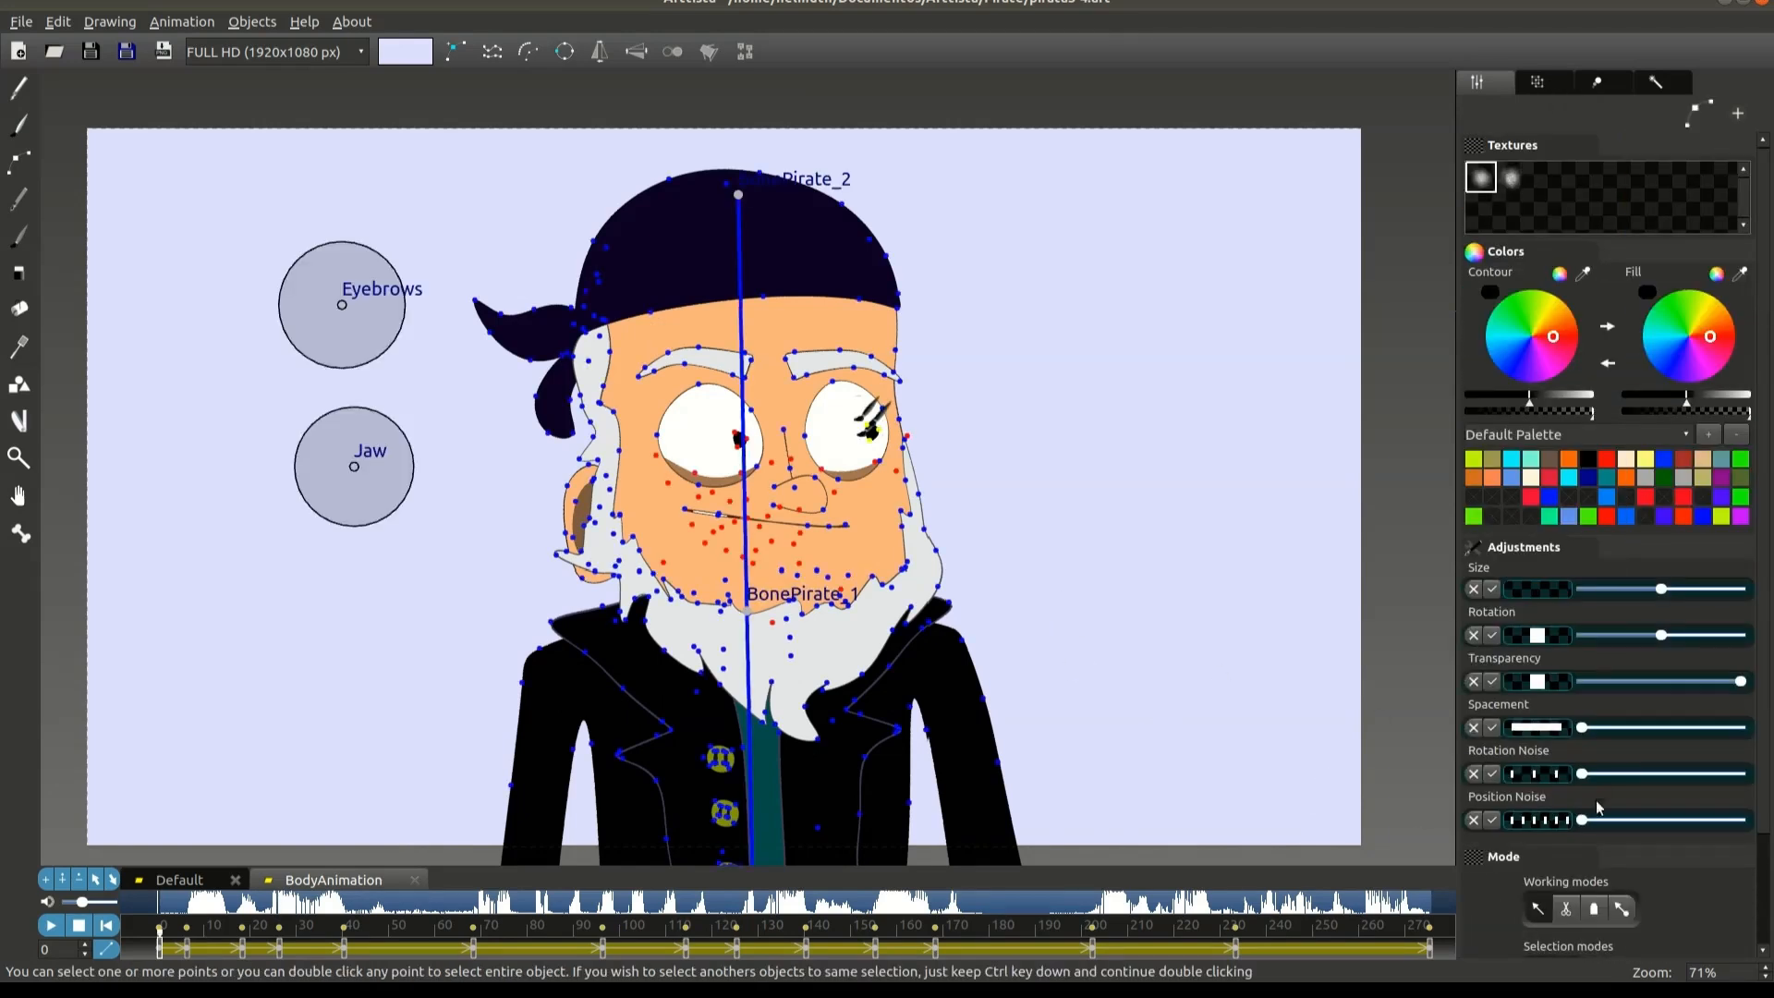
pyautogui.scroll(-3, 1538, 892)
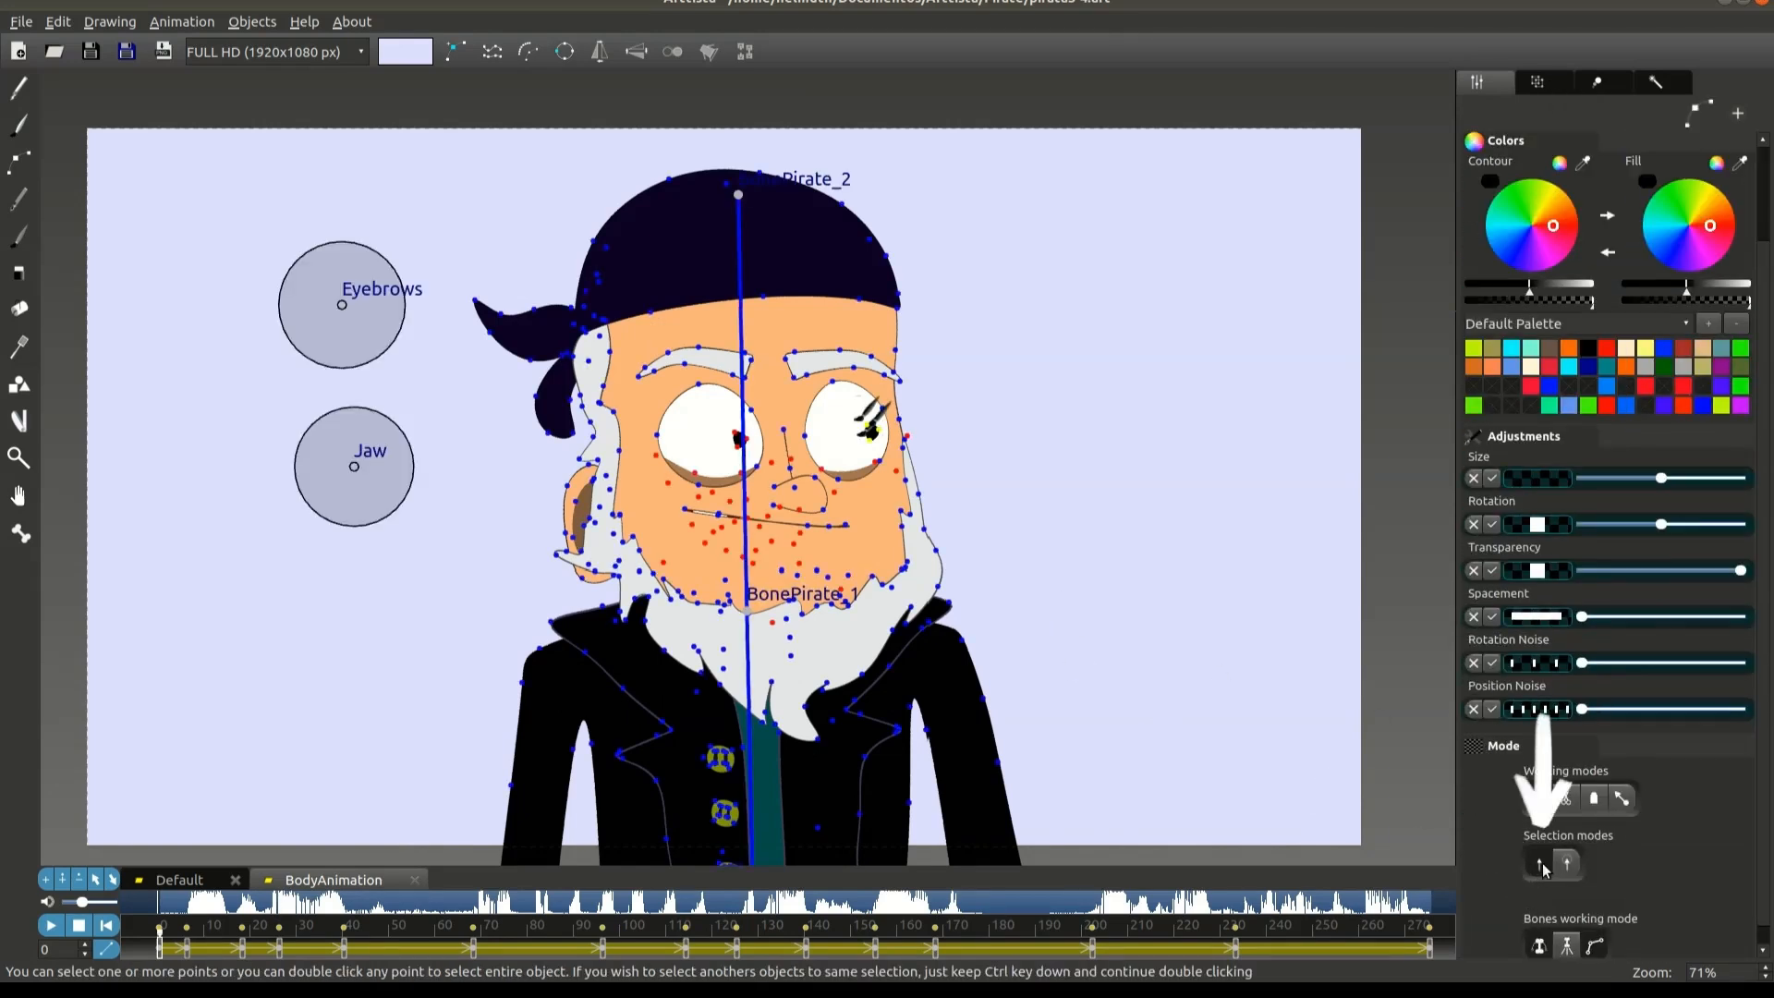
pyautogui.scroll(-1, 1501, 894)
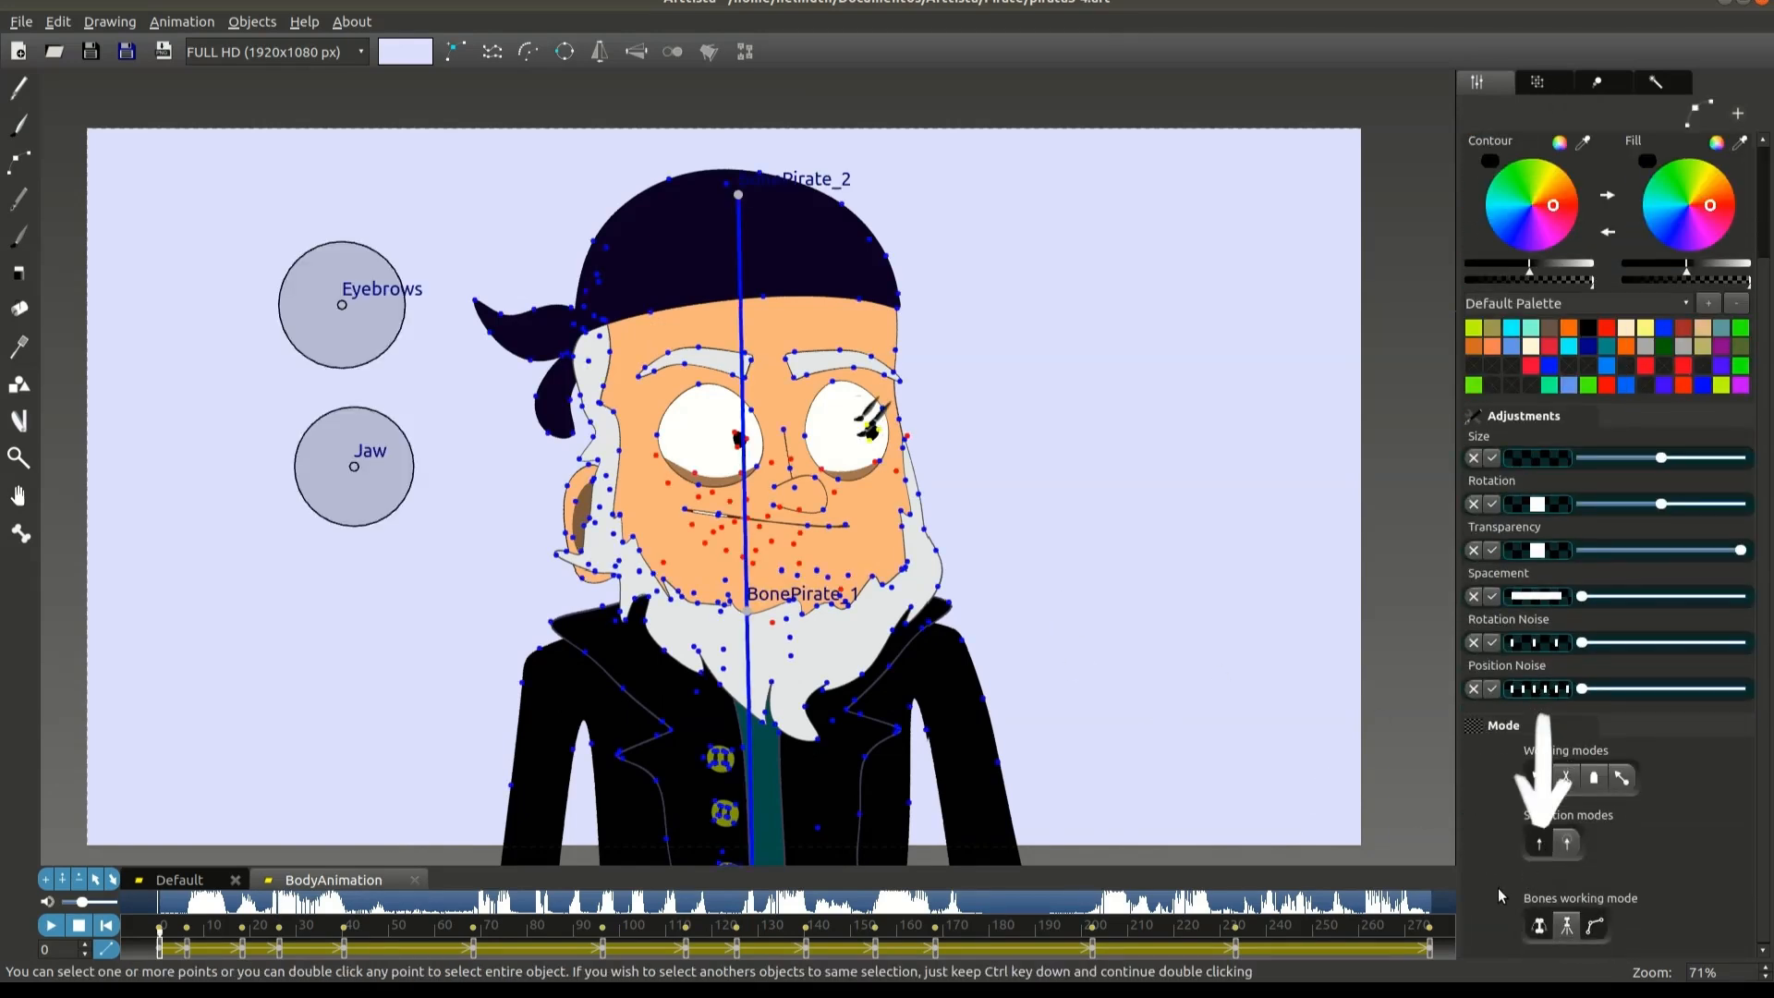
pyautogui.click(1539, 927)
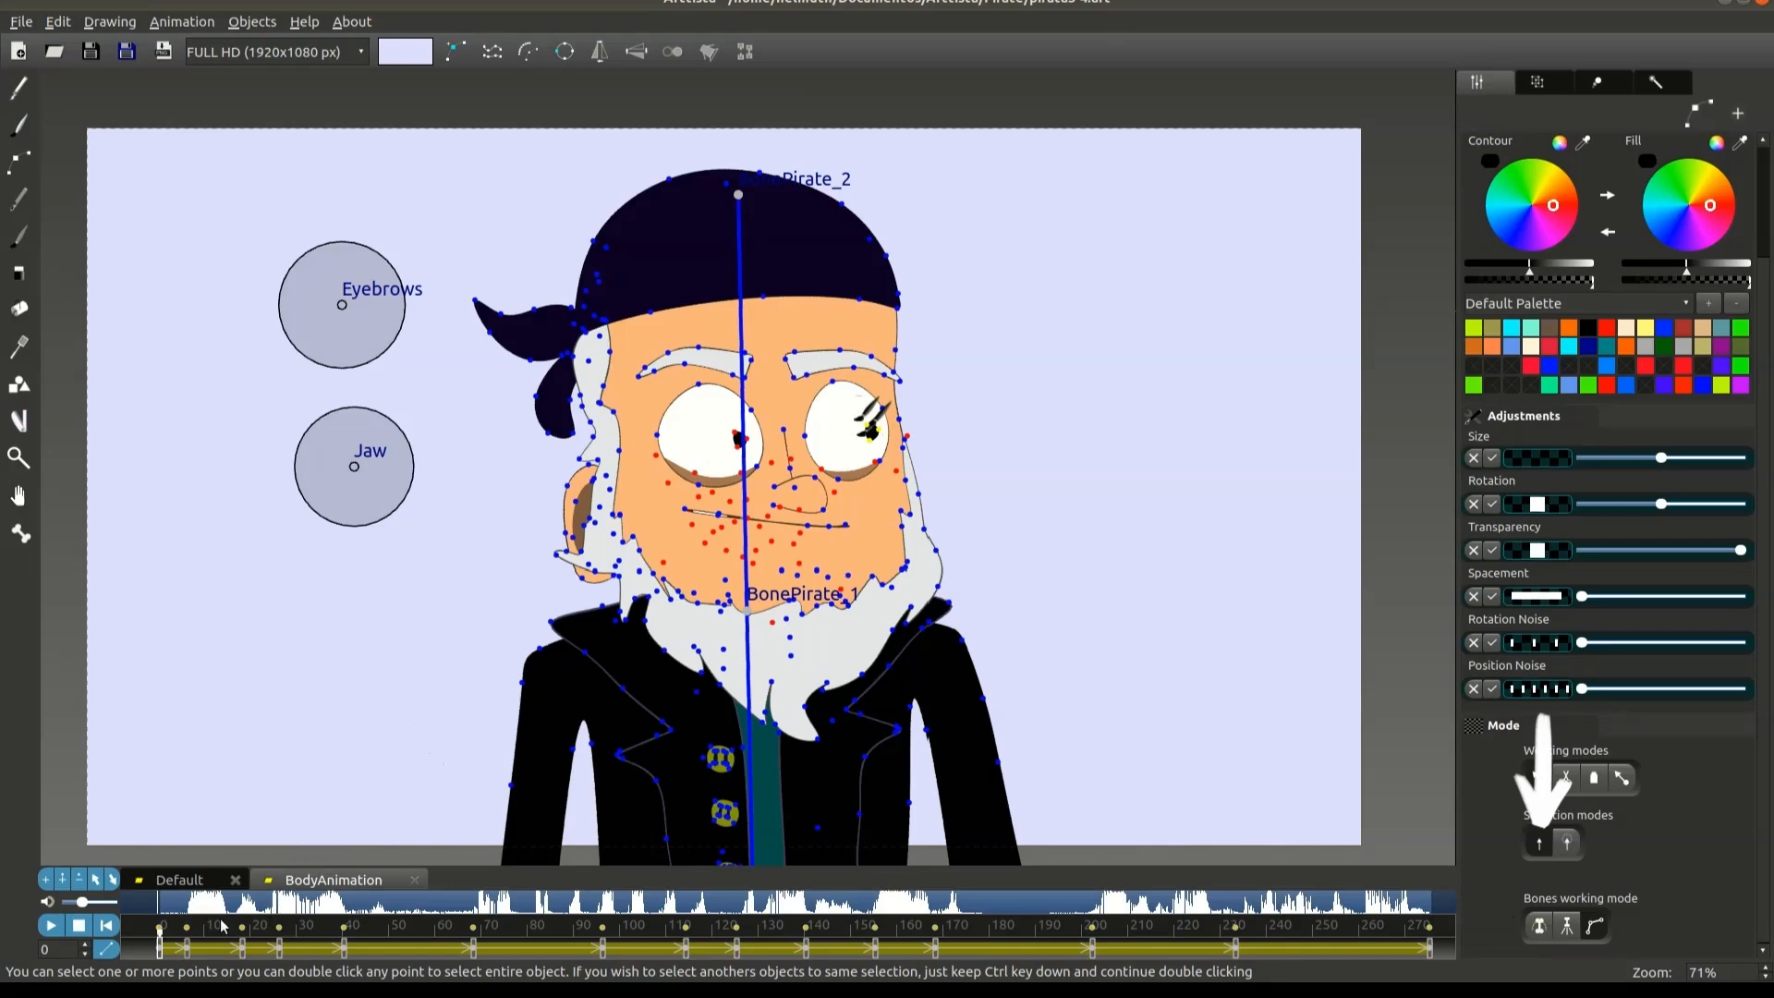
# Step: Lean the pirate's upper bone toward the left of the canvas around frame 26 of the BodyAnimation track
pyautogui.moveTo(184, 935); pyautogui.dragTo(279, 933)
pyautogui.moveTo(739, 194); pyautogui.dragTo(559, 222)
pyautogui.moveTo(279, 934)
pyautogui.mouseDown()
pyautogui.moveTo(242, 934)
pyautogui.moveTo(283, 933)
pyautogui.mouseUp()
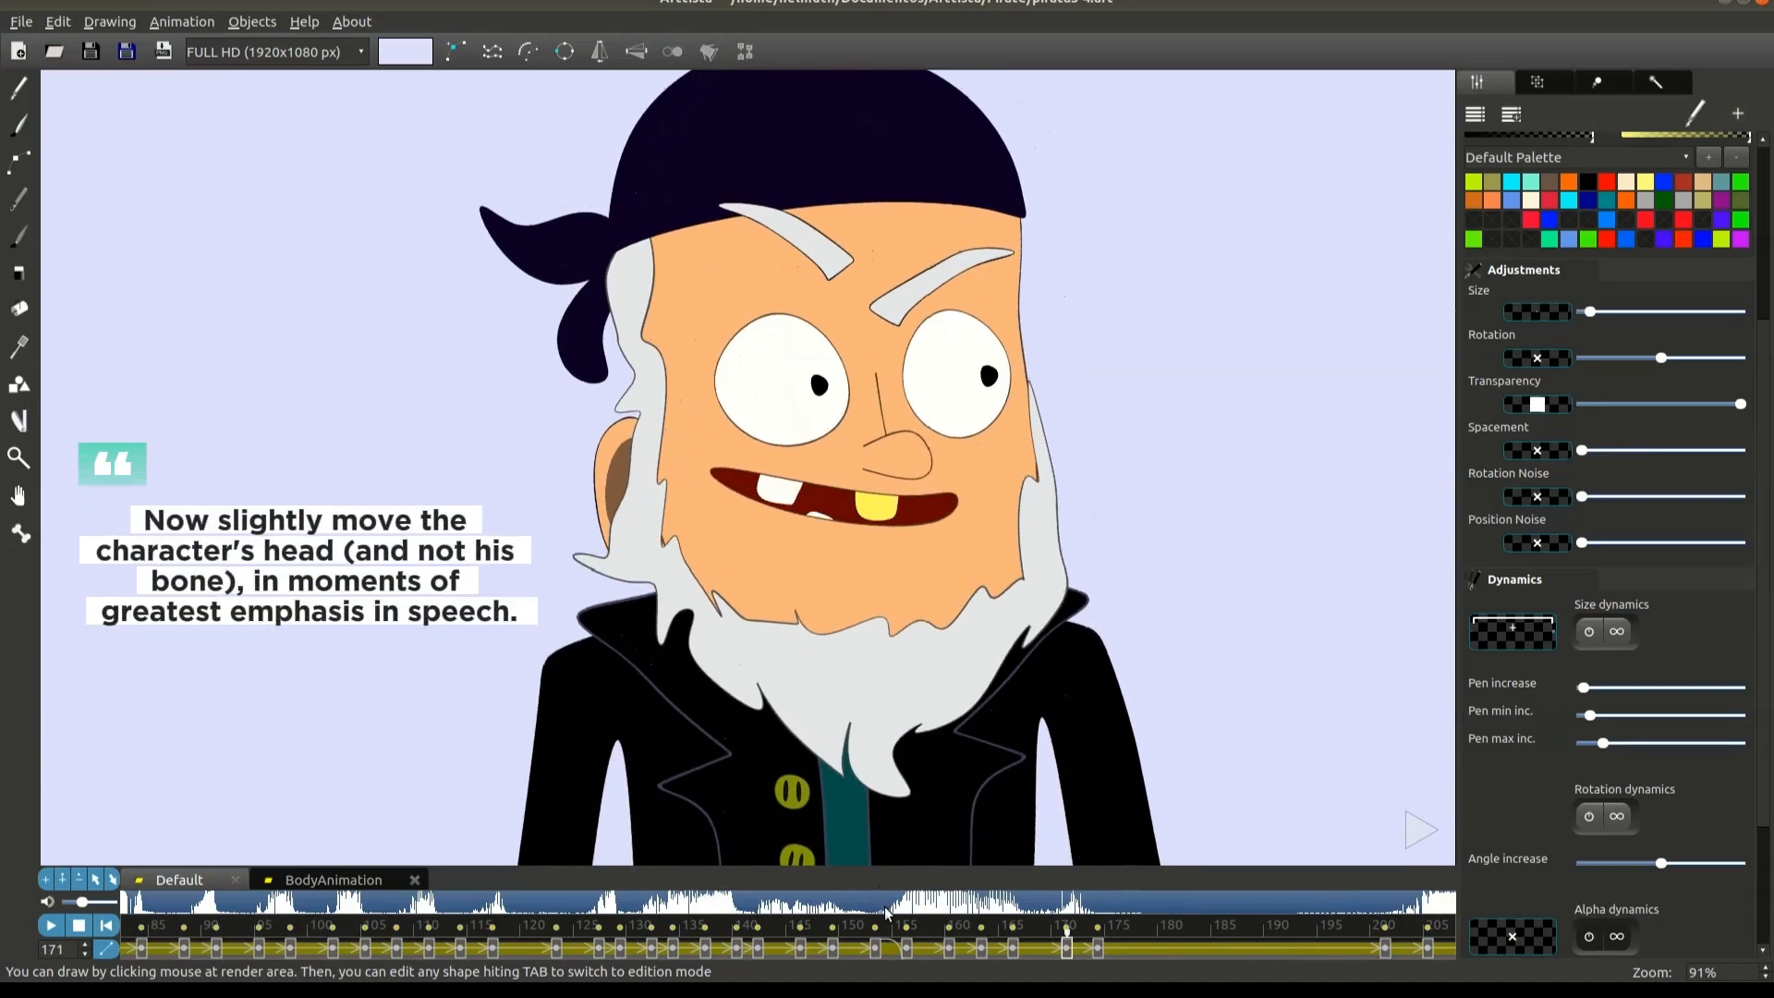
# Step: Select the head group at frame 153 of the Default track and tilt the head slightly counterclockwise
pyautogui.click(879, 948)
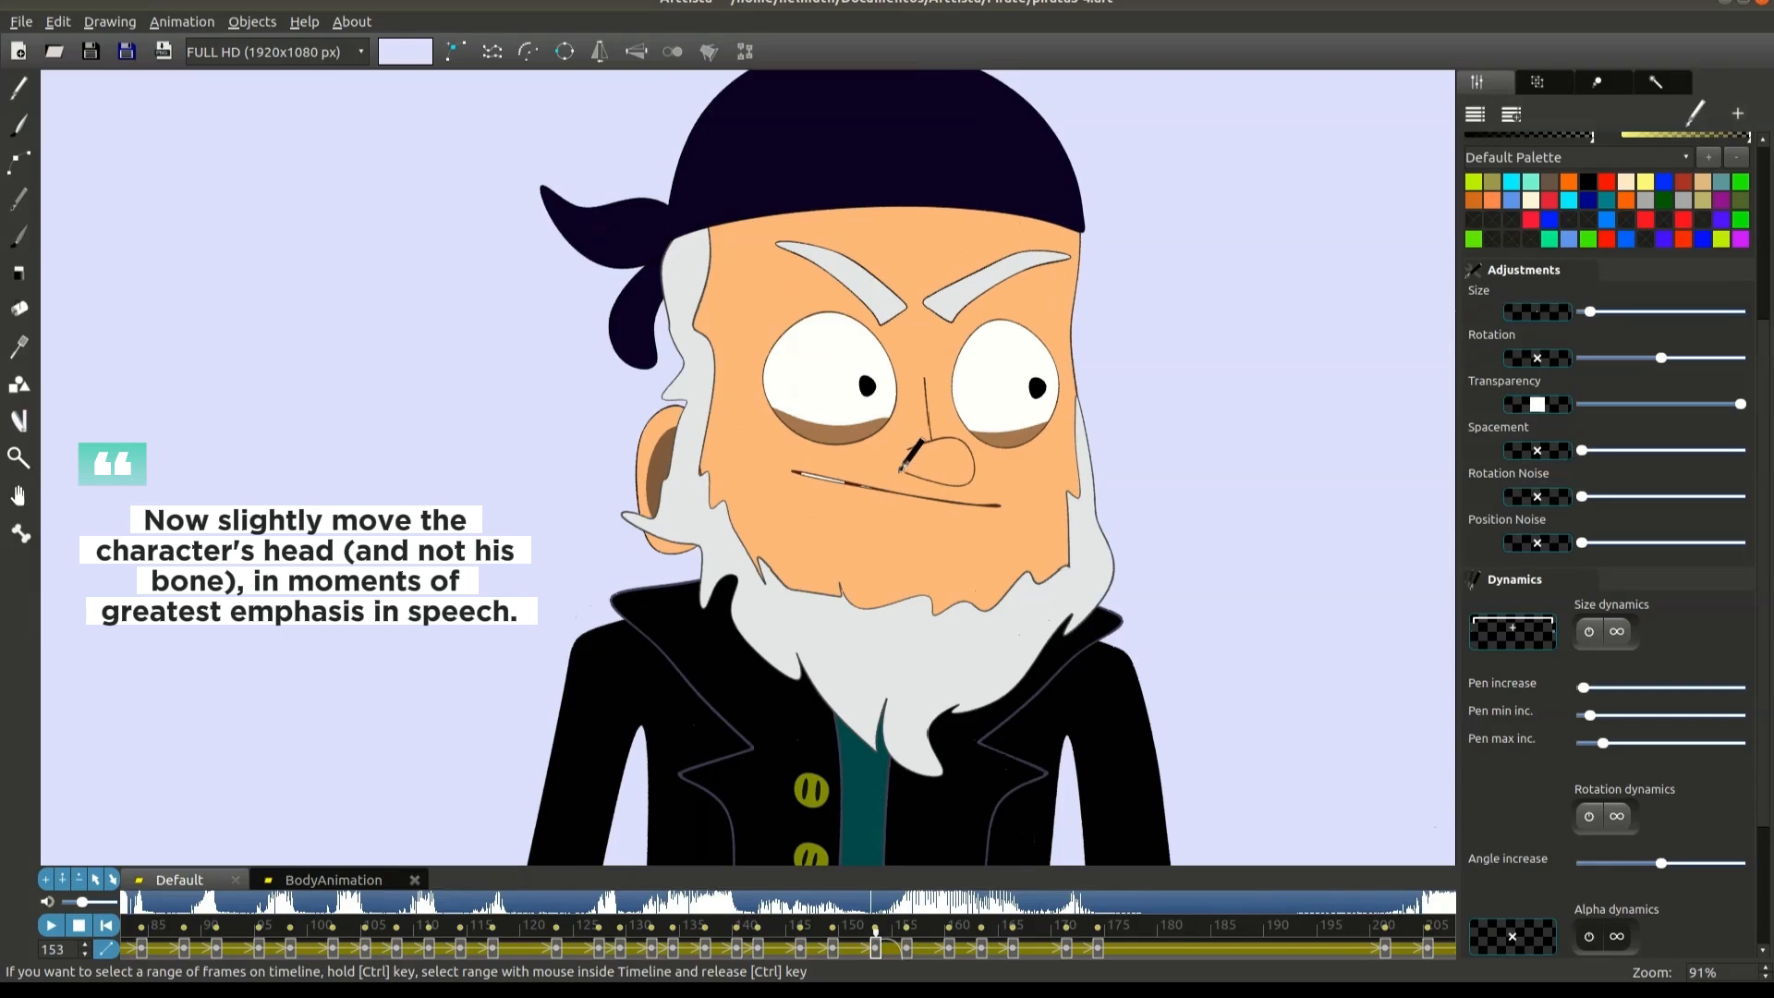
pyautogui.click(1538, 82)
pyautogui.click(1465, 134)
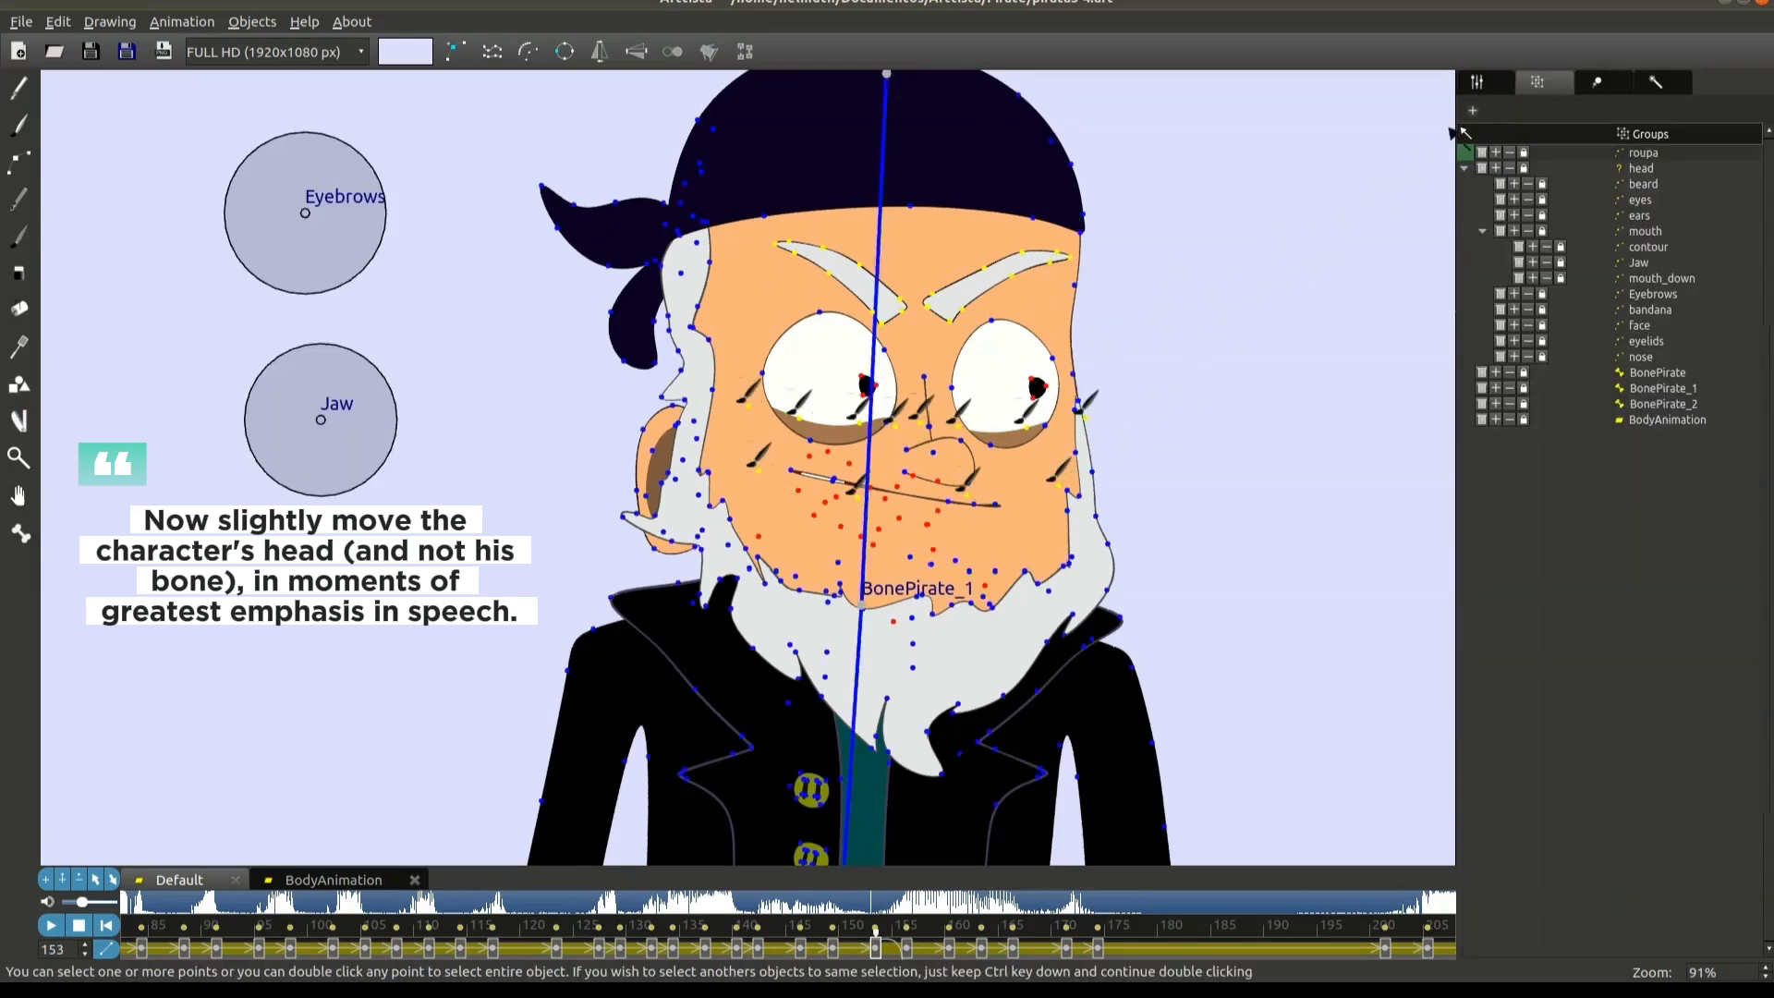
pyautogui.click(1658, 167)
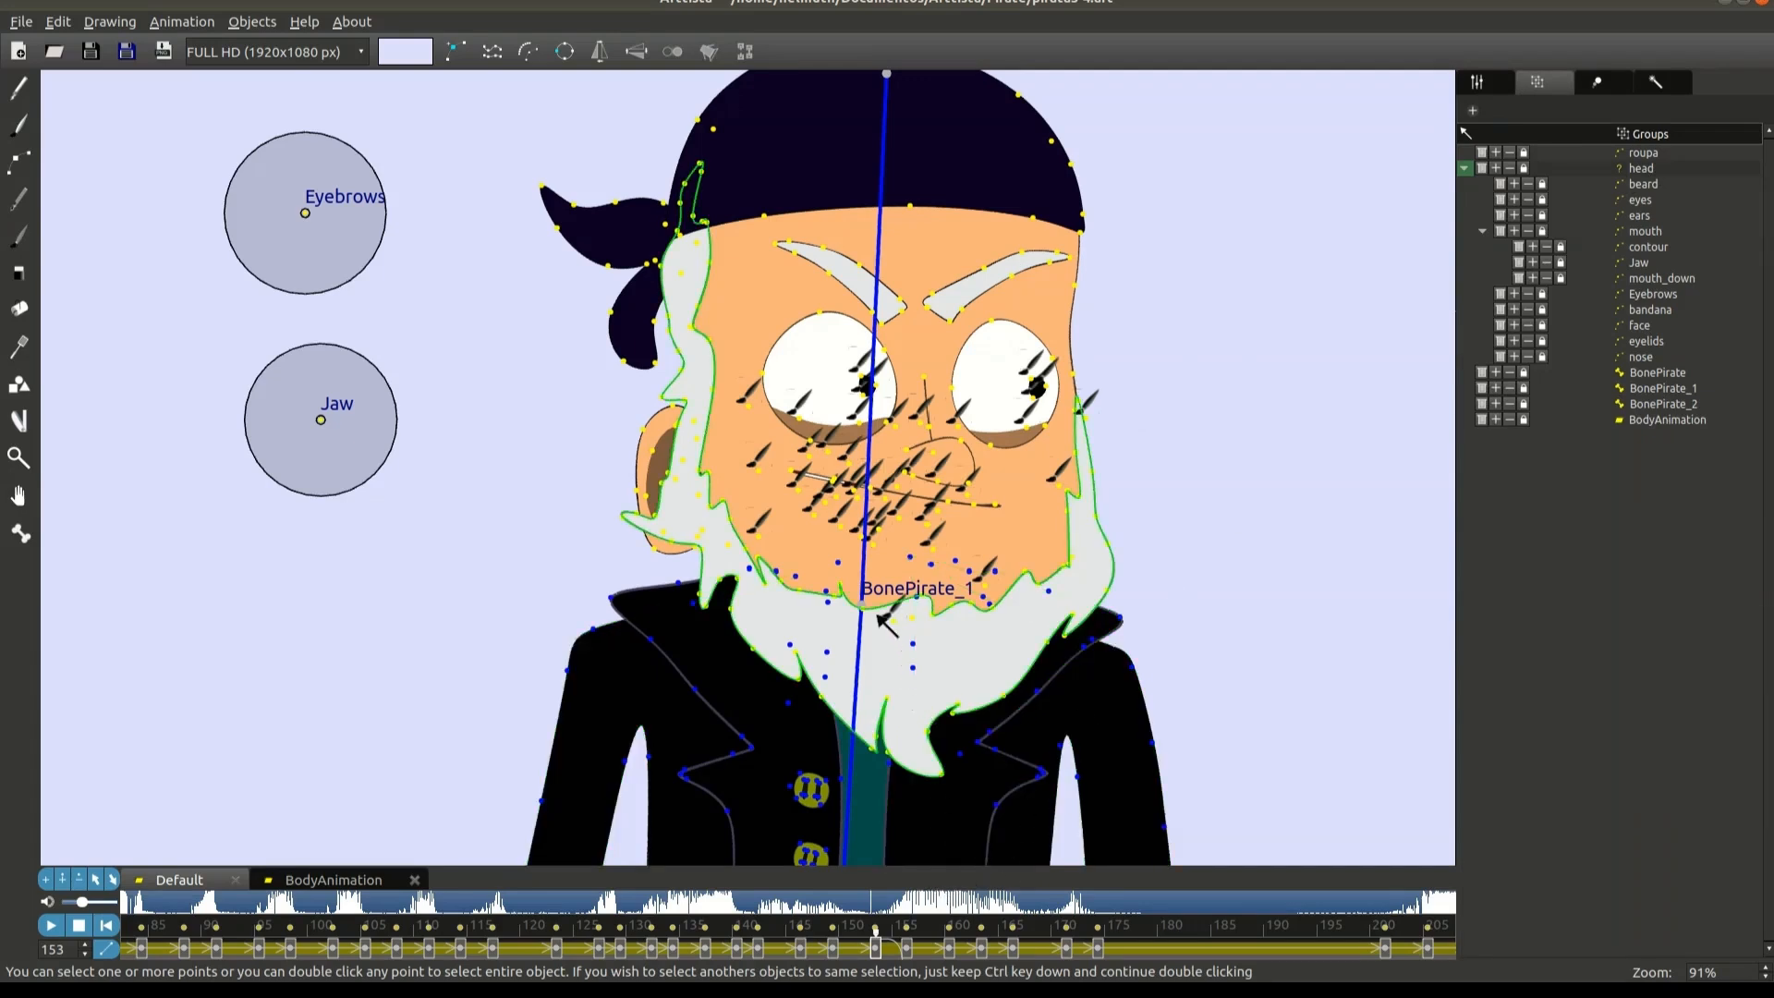
pyautogui.scroll(-3, 878, 617)
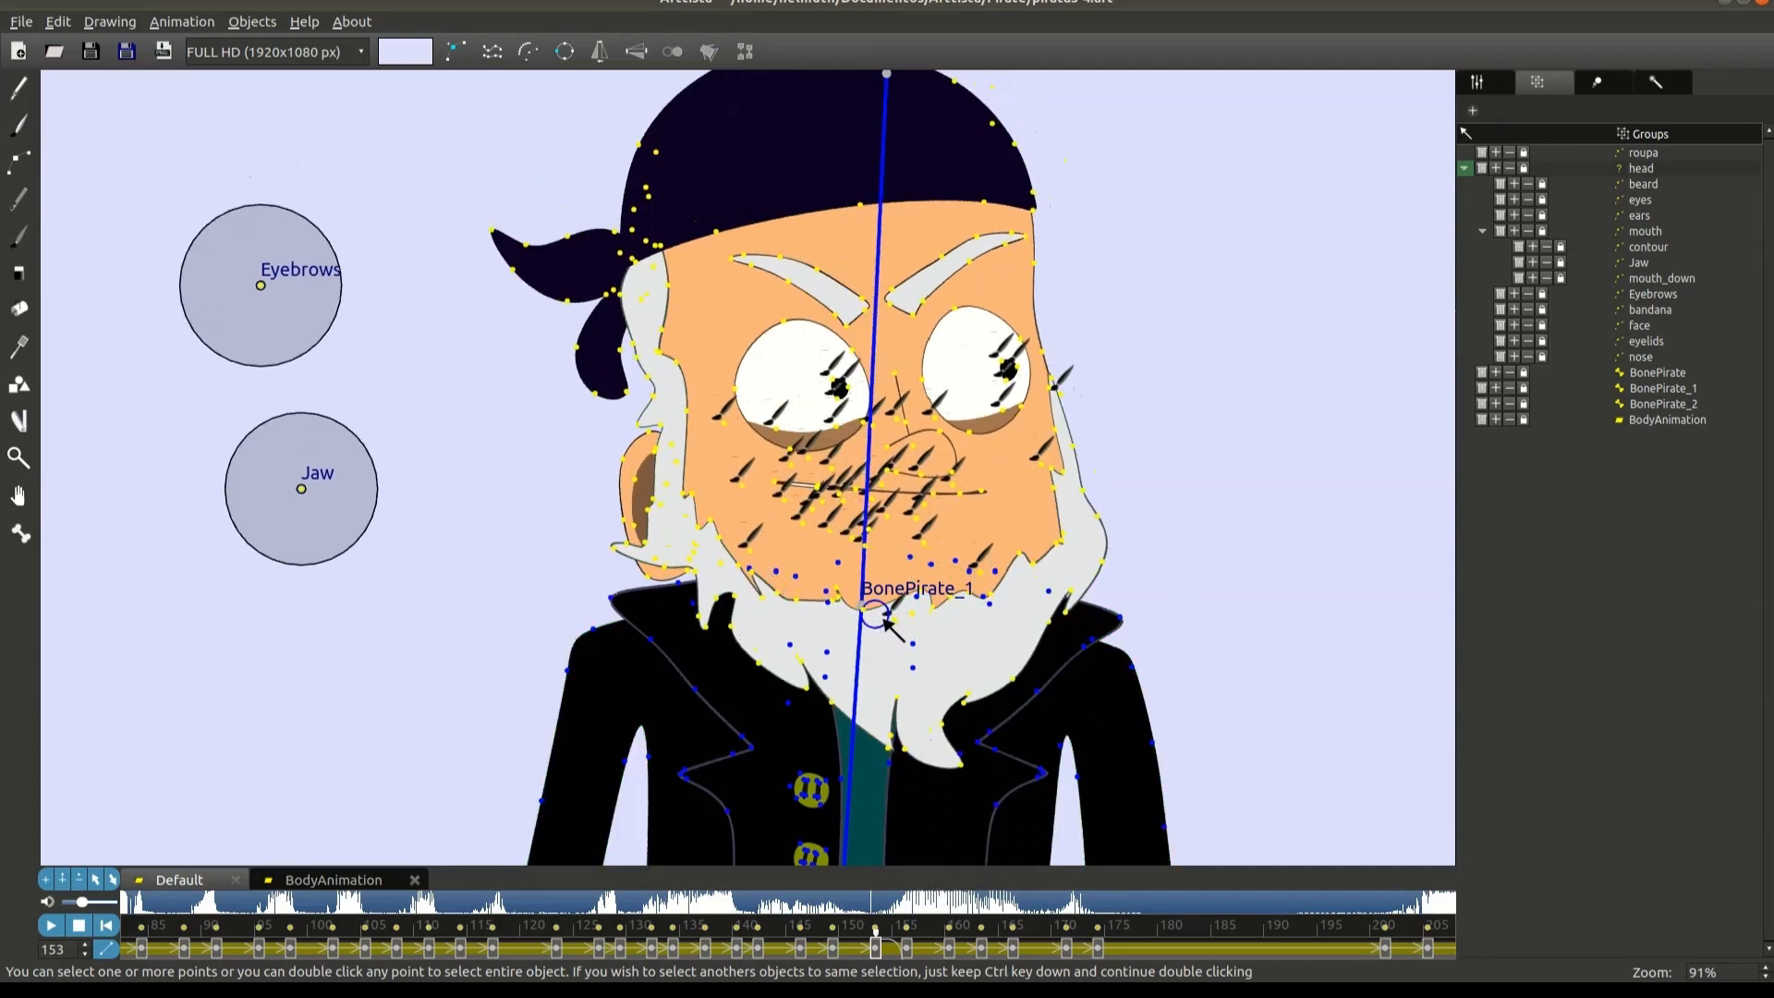
# Step: Tilt the head group slightly counterclockwise and lift it a little at frame 156
pyautogui.click(906, 949)
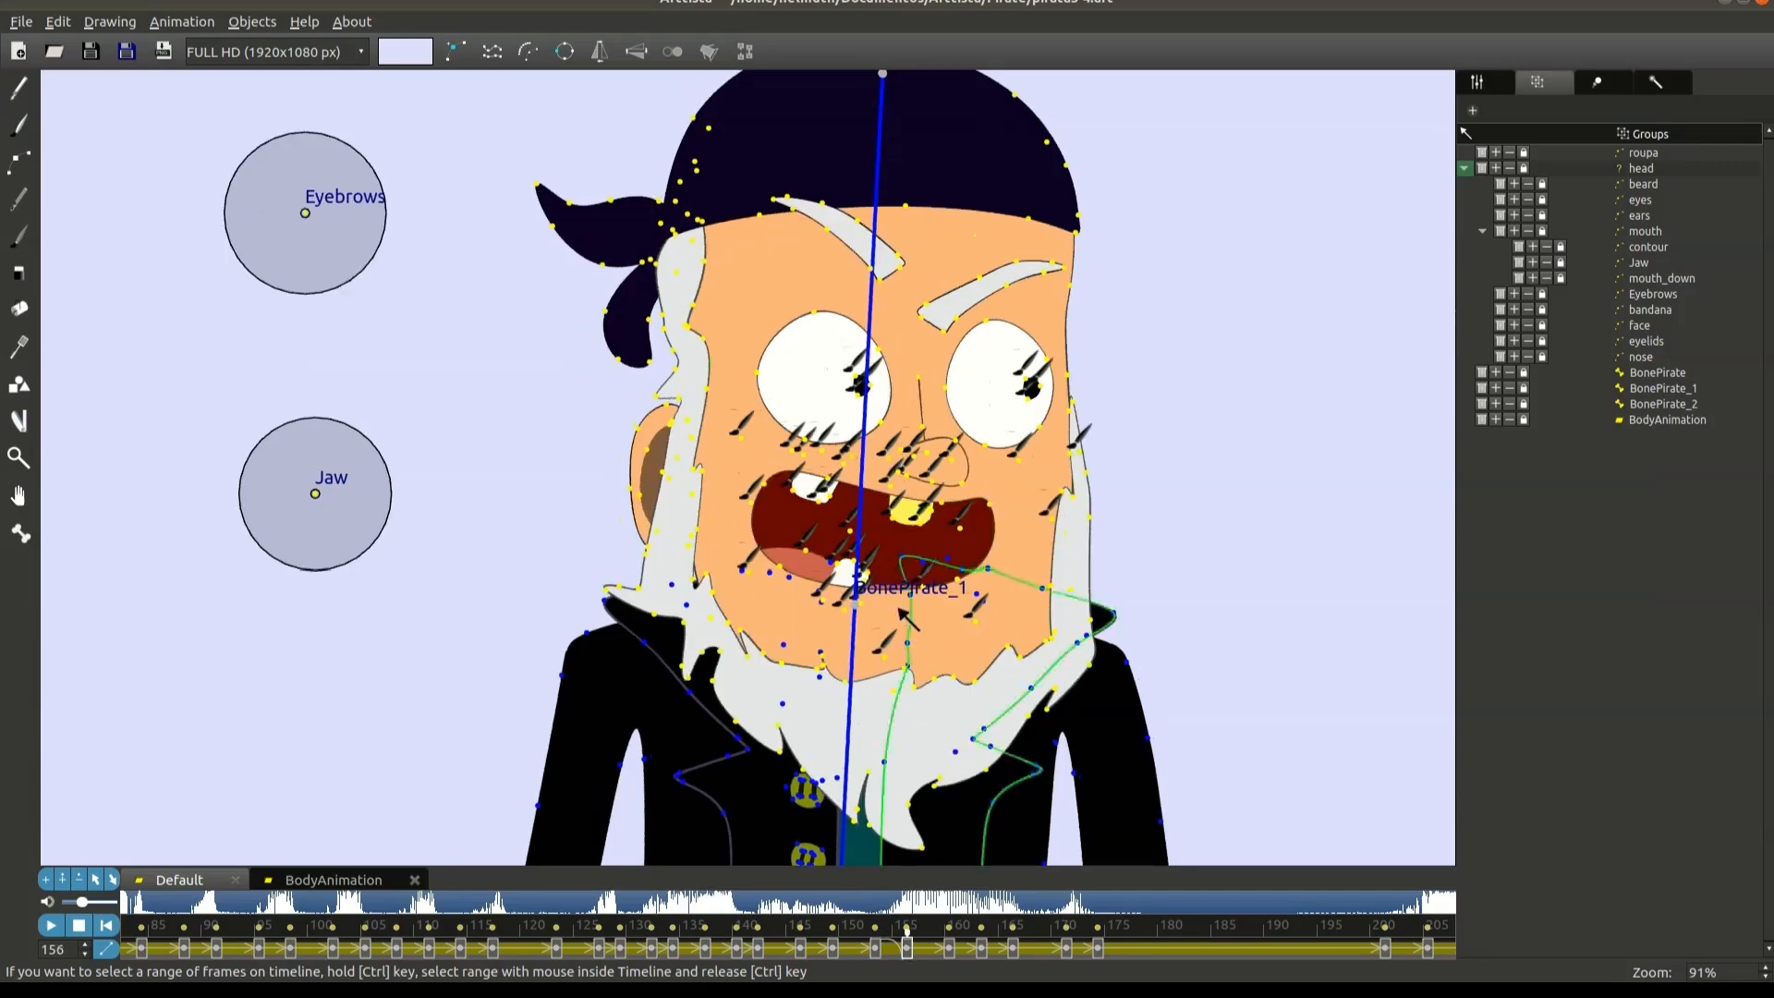
pyautogui.scroll(-3, 878, 586)
pyautogui.scroll(2, 878, 586)
pyautogui.moveTo(877, 580); pyautogui.dragTo(879, 560)
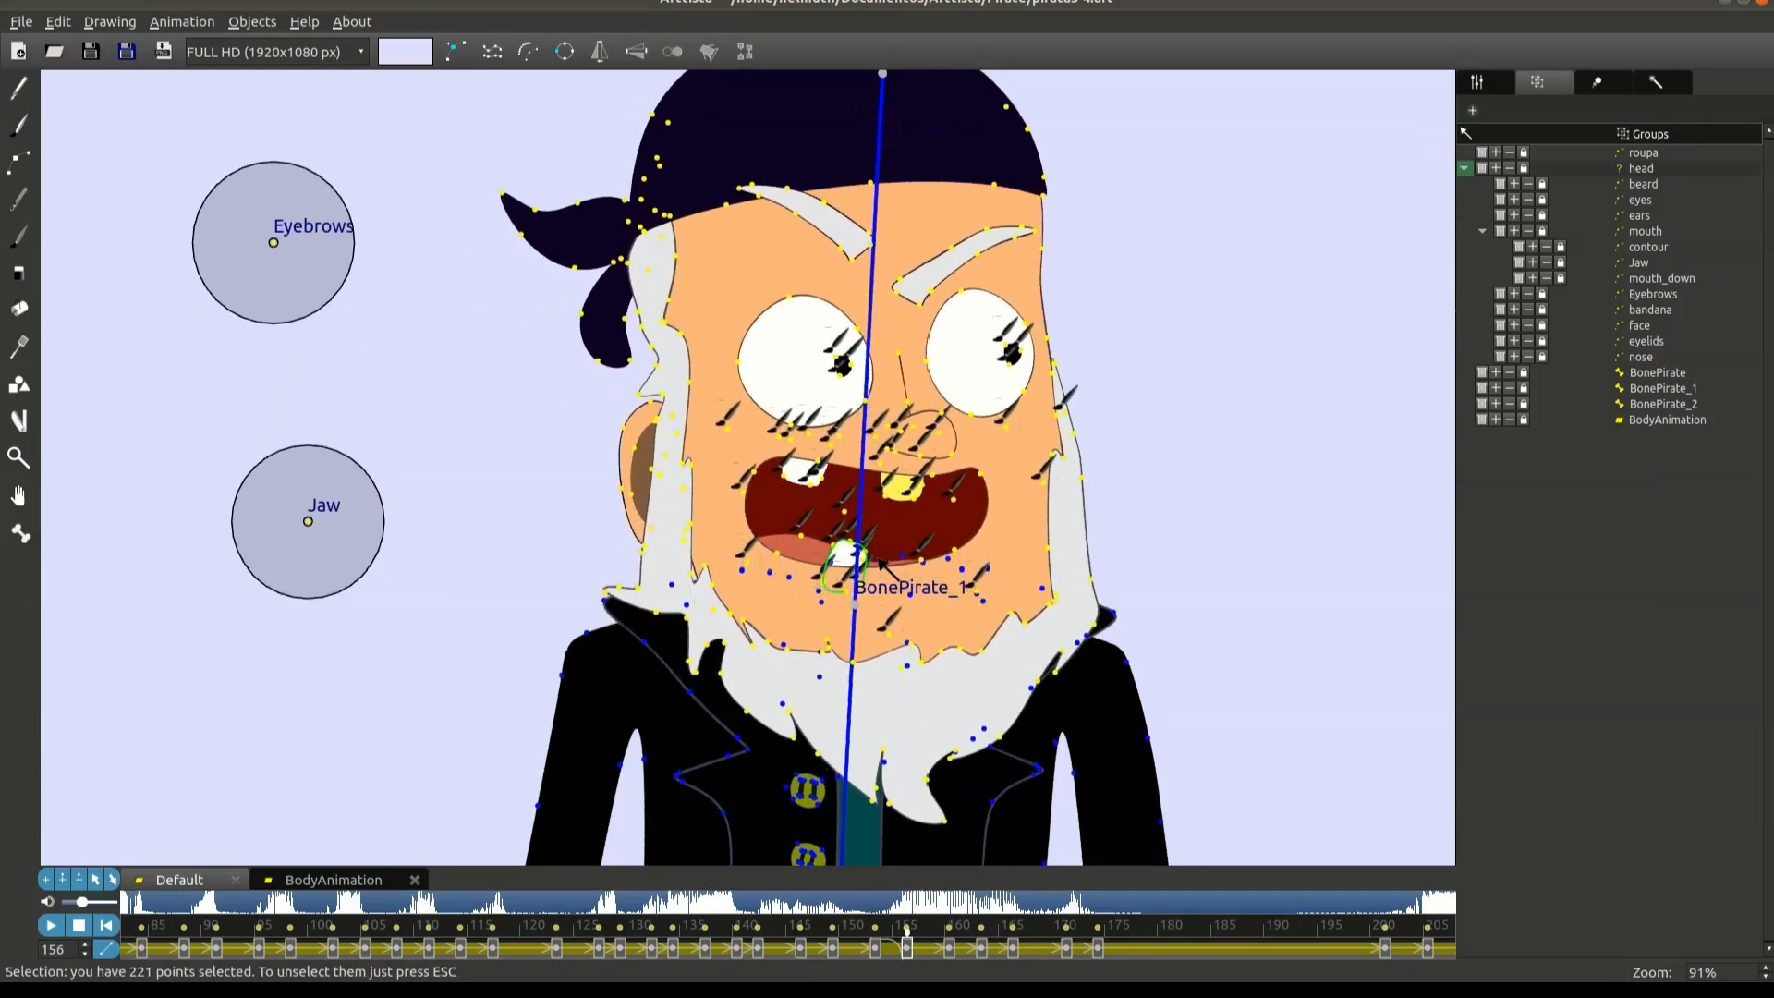
# Step: Tilt the head group slightly counterclockwise at frame 160 and interpolate the keyframes
pyautogui.click(876, 950)
pyautogui.click(899, 950)
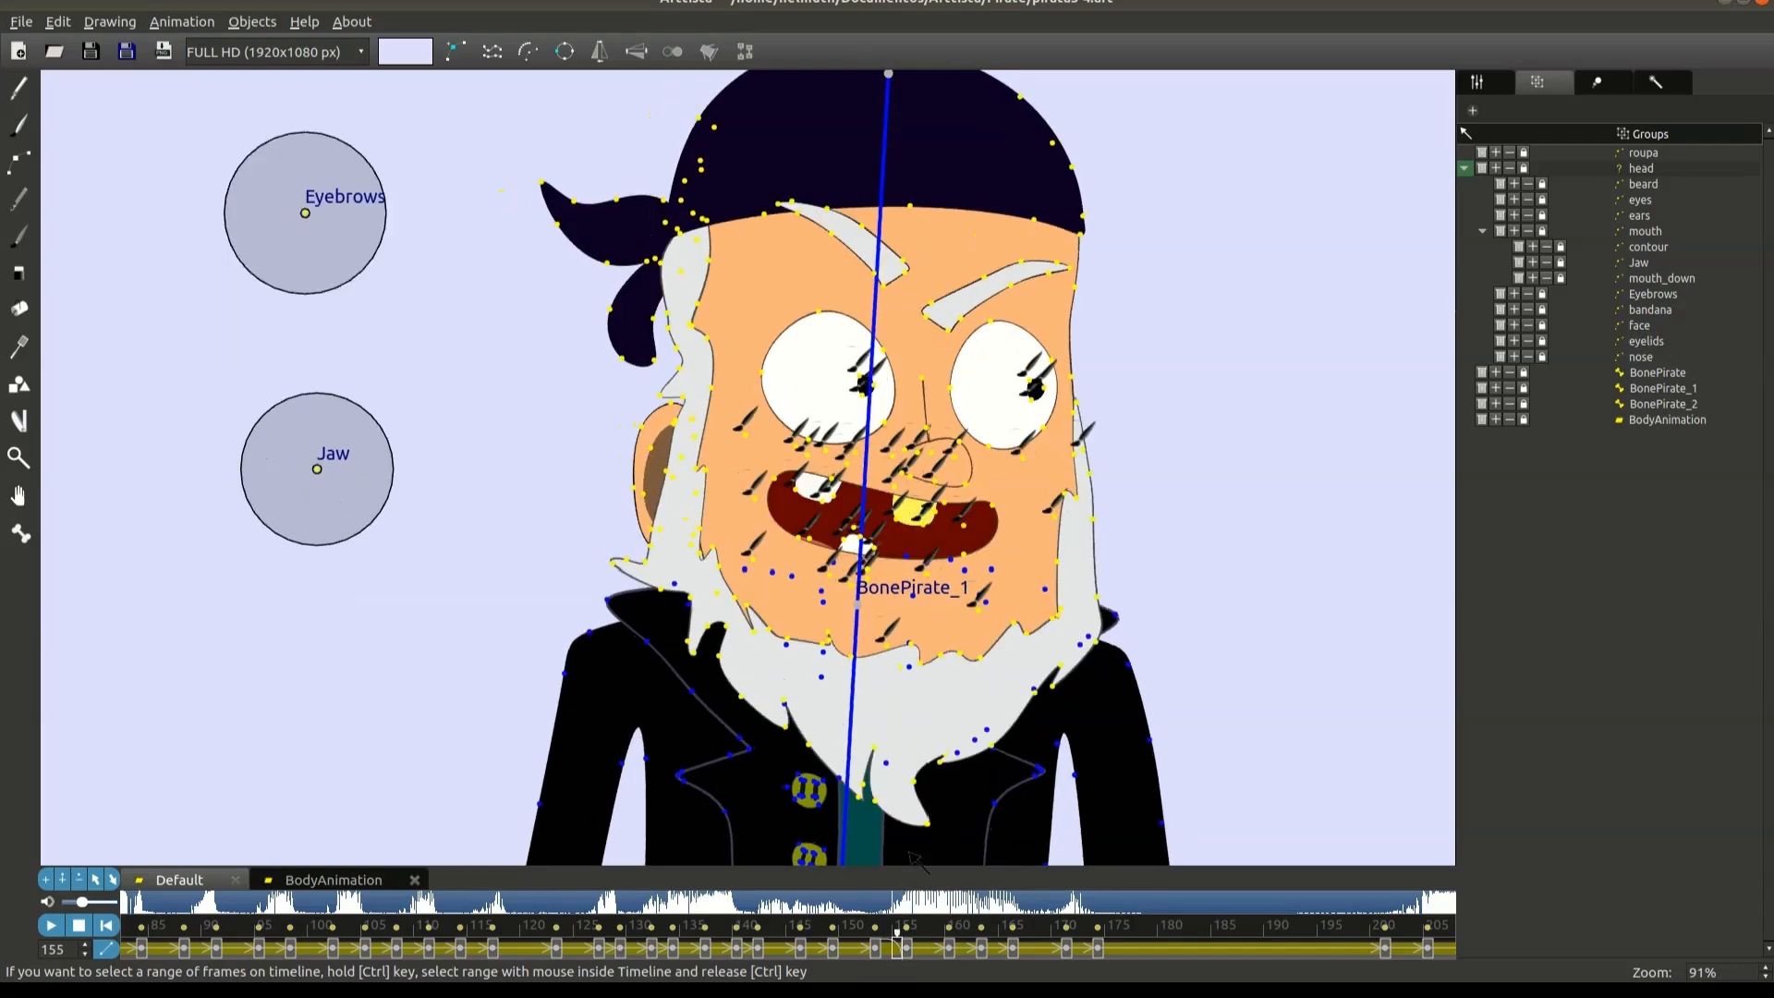
pyautogui.click(921, 952)
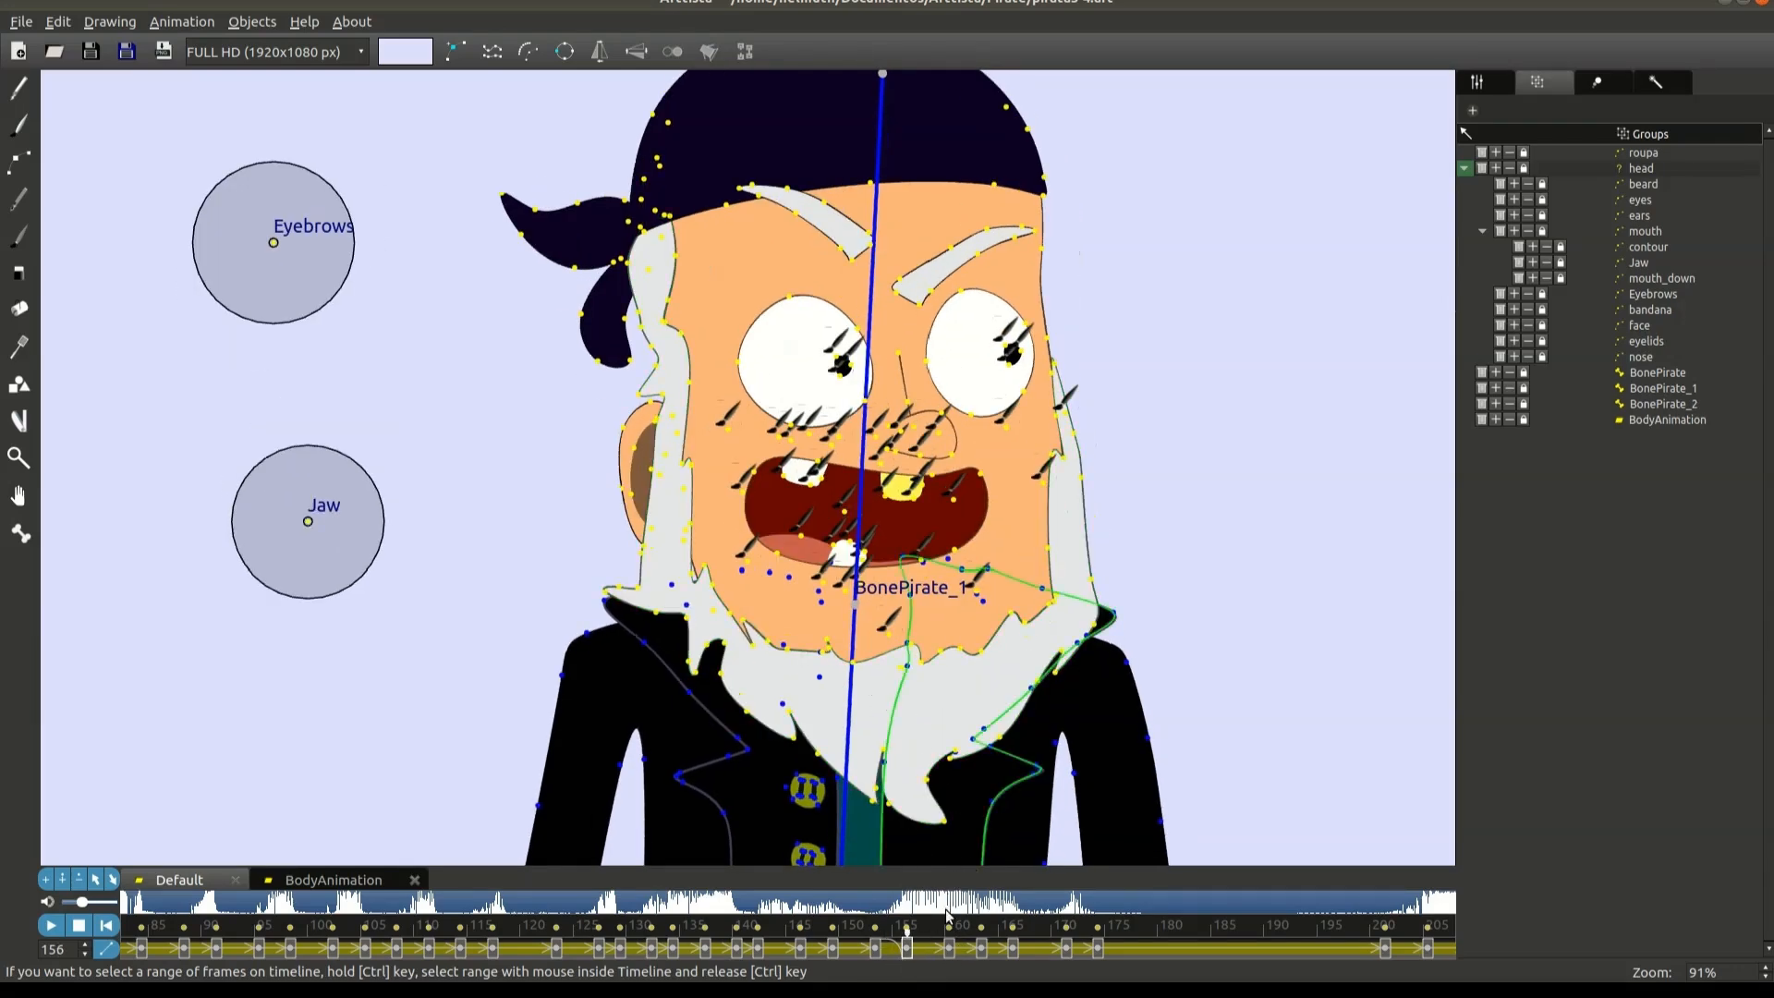
pyautogui.click(940, 952)
pyautogui.click(949, 950)
pyautogui.click(848, 621)
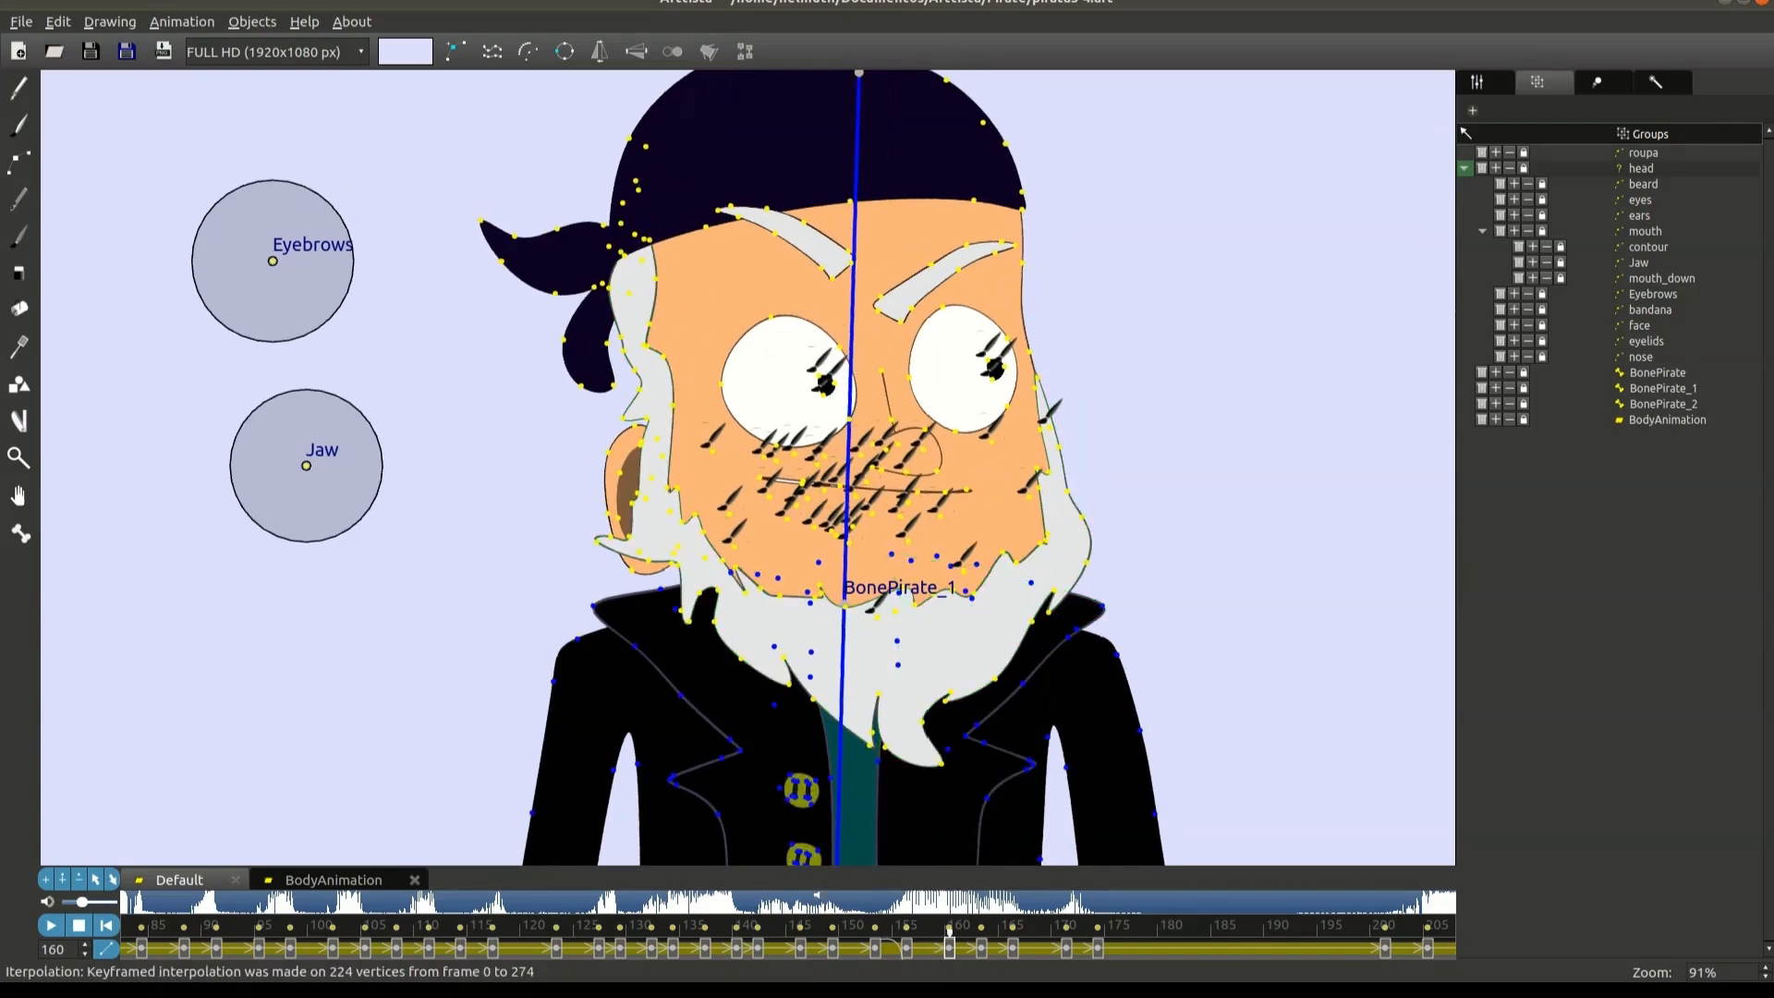
# Step: Clear the selection and play back the head movement around frames 148 to 160
pyautogui.press('Escape')
pyautogui.click(822, 924)
pyautogui.press('space')
pyautogui.click(819, 895)
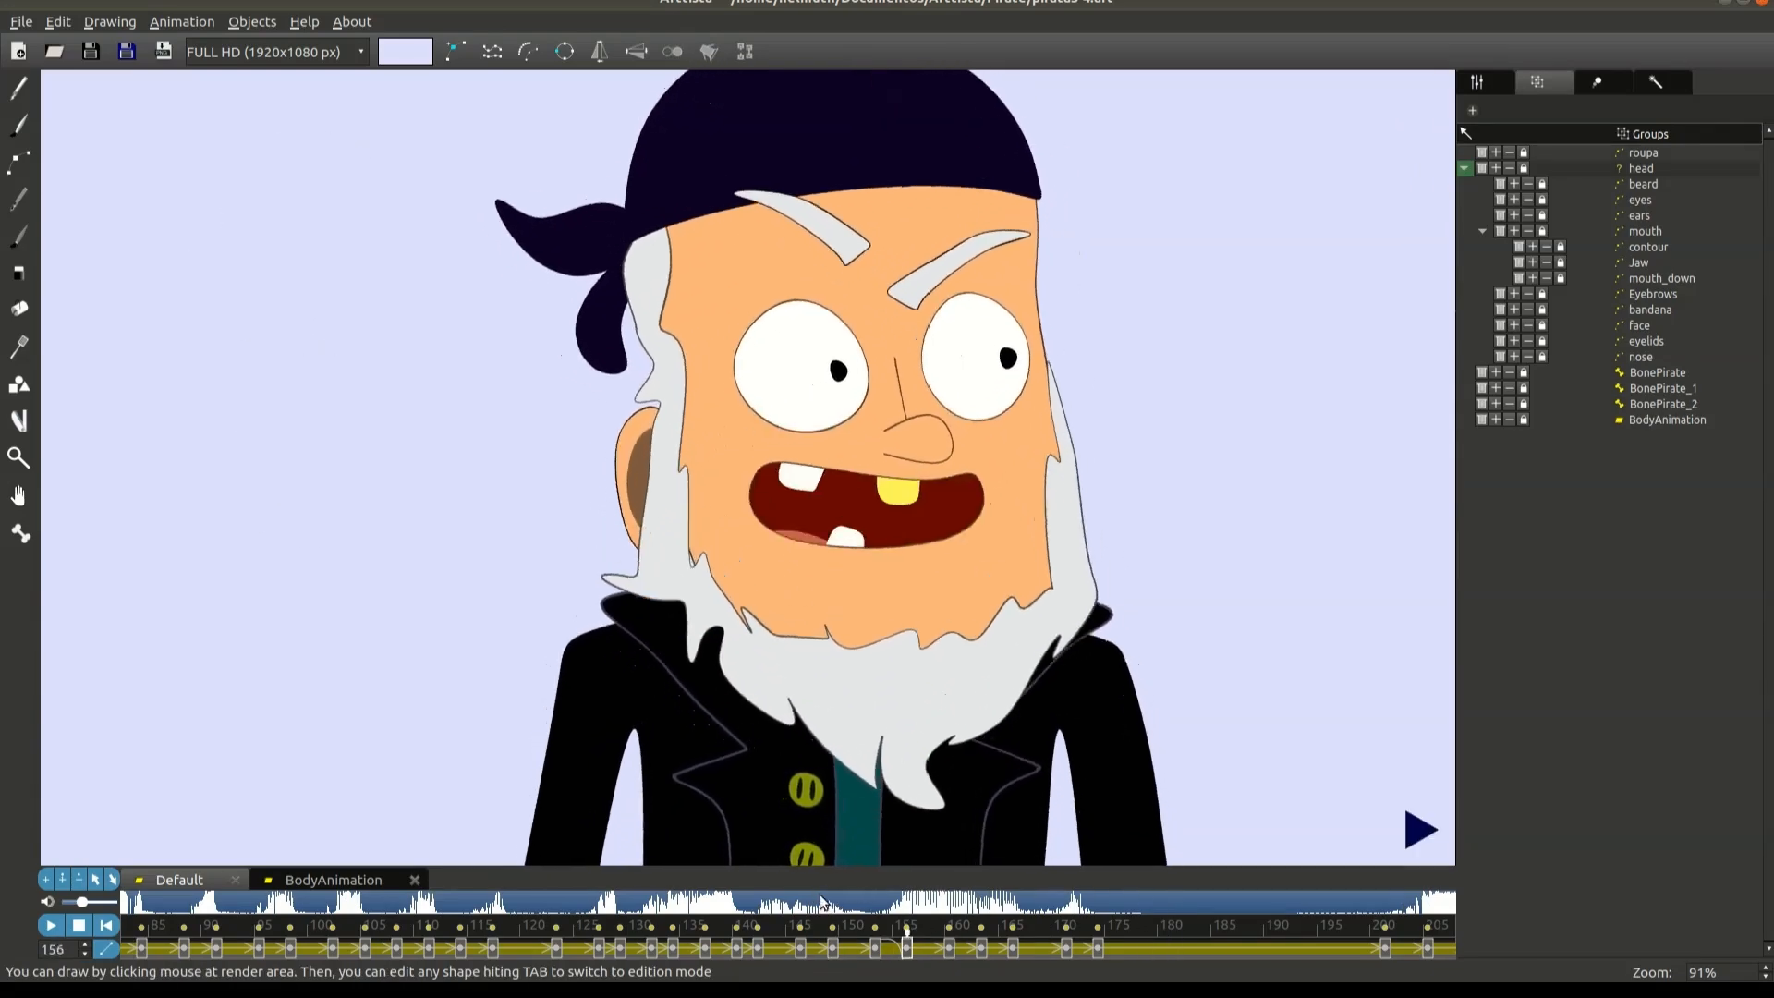
pyautogui.click(874, 942)
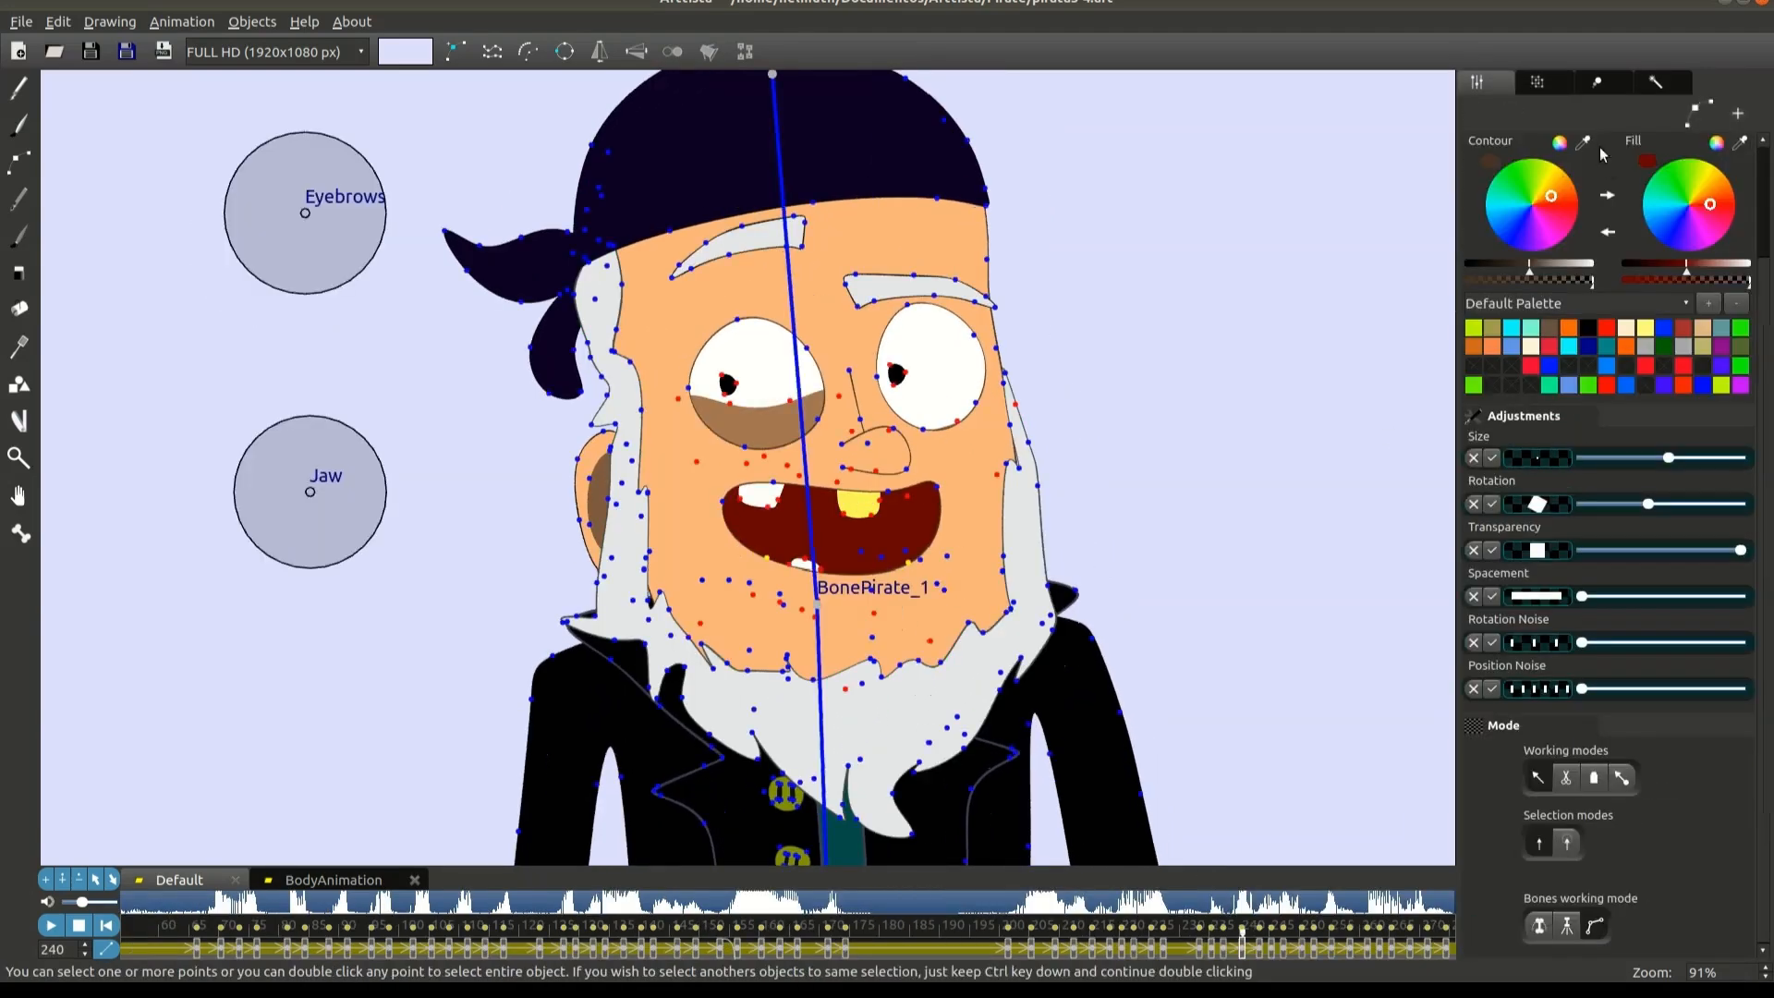
# Step: Select the head group at frame 240, raise the head slightly and play back the result
pyautogui.click(1539, 82)
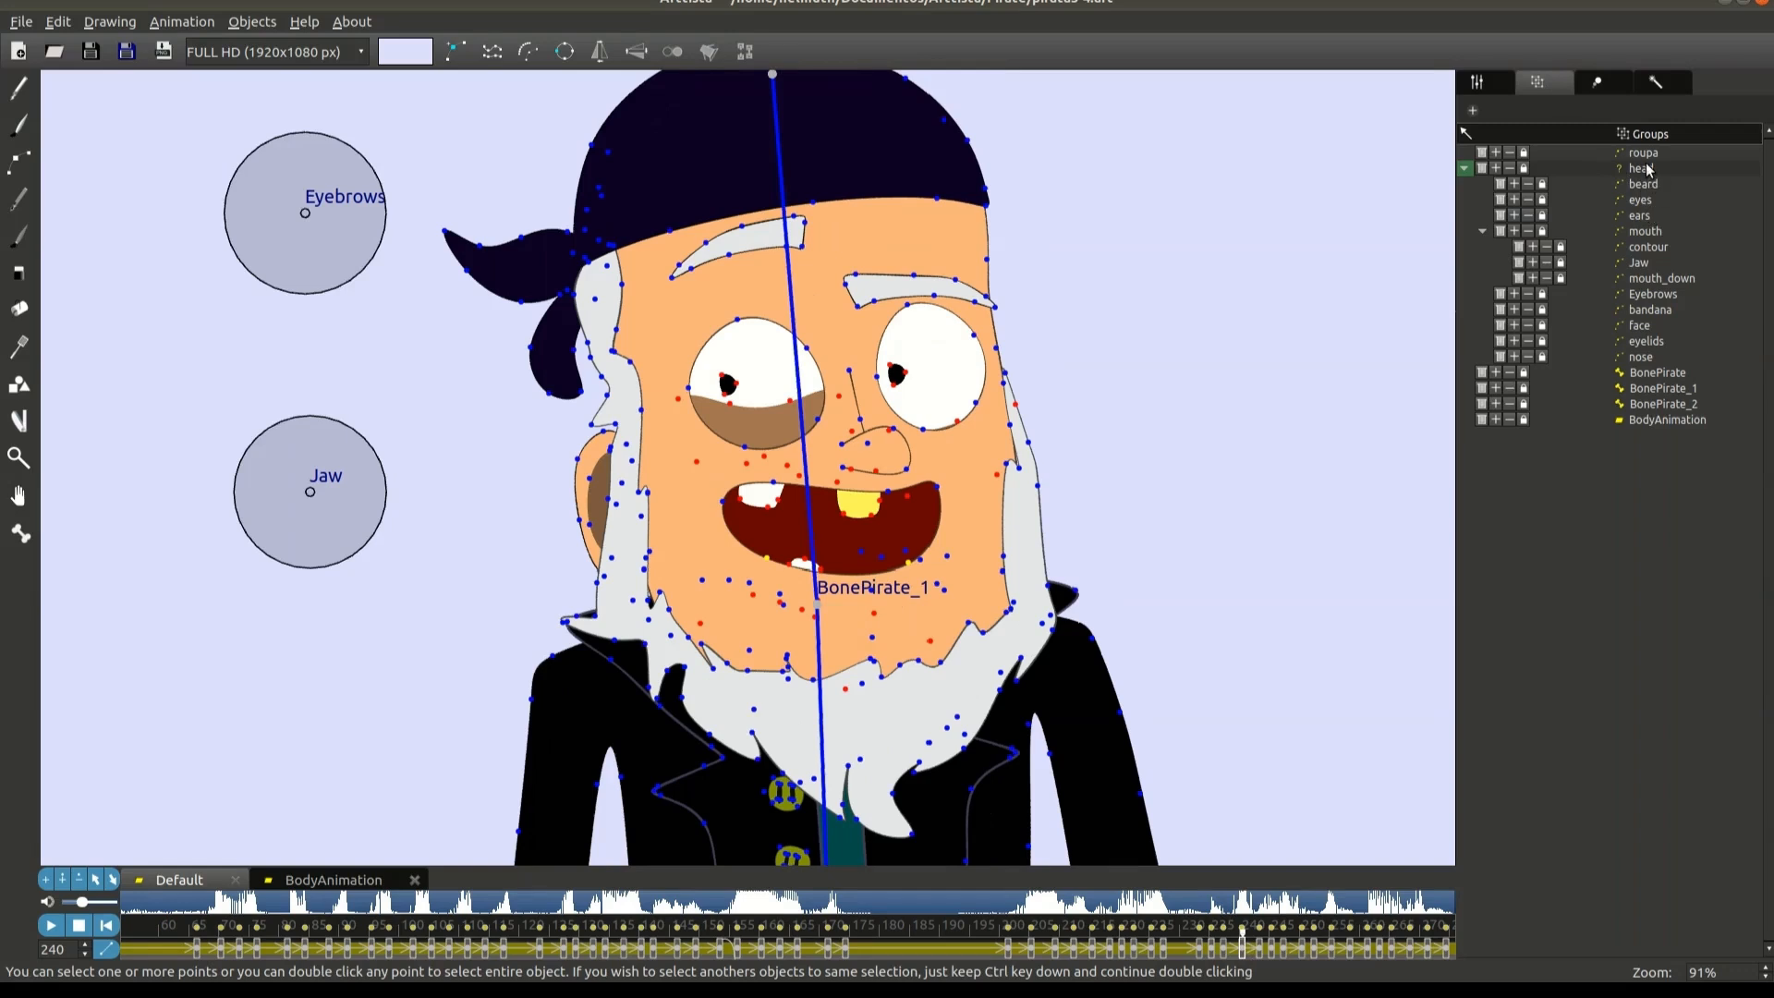
pyautogui.moveTo(958, 555); pyautogui.dragTo(959, 537)
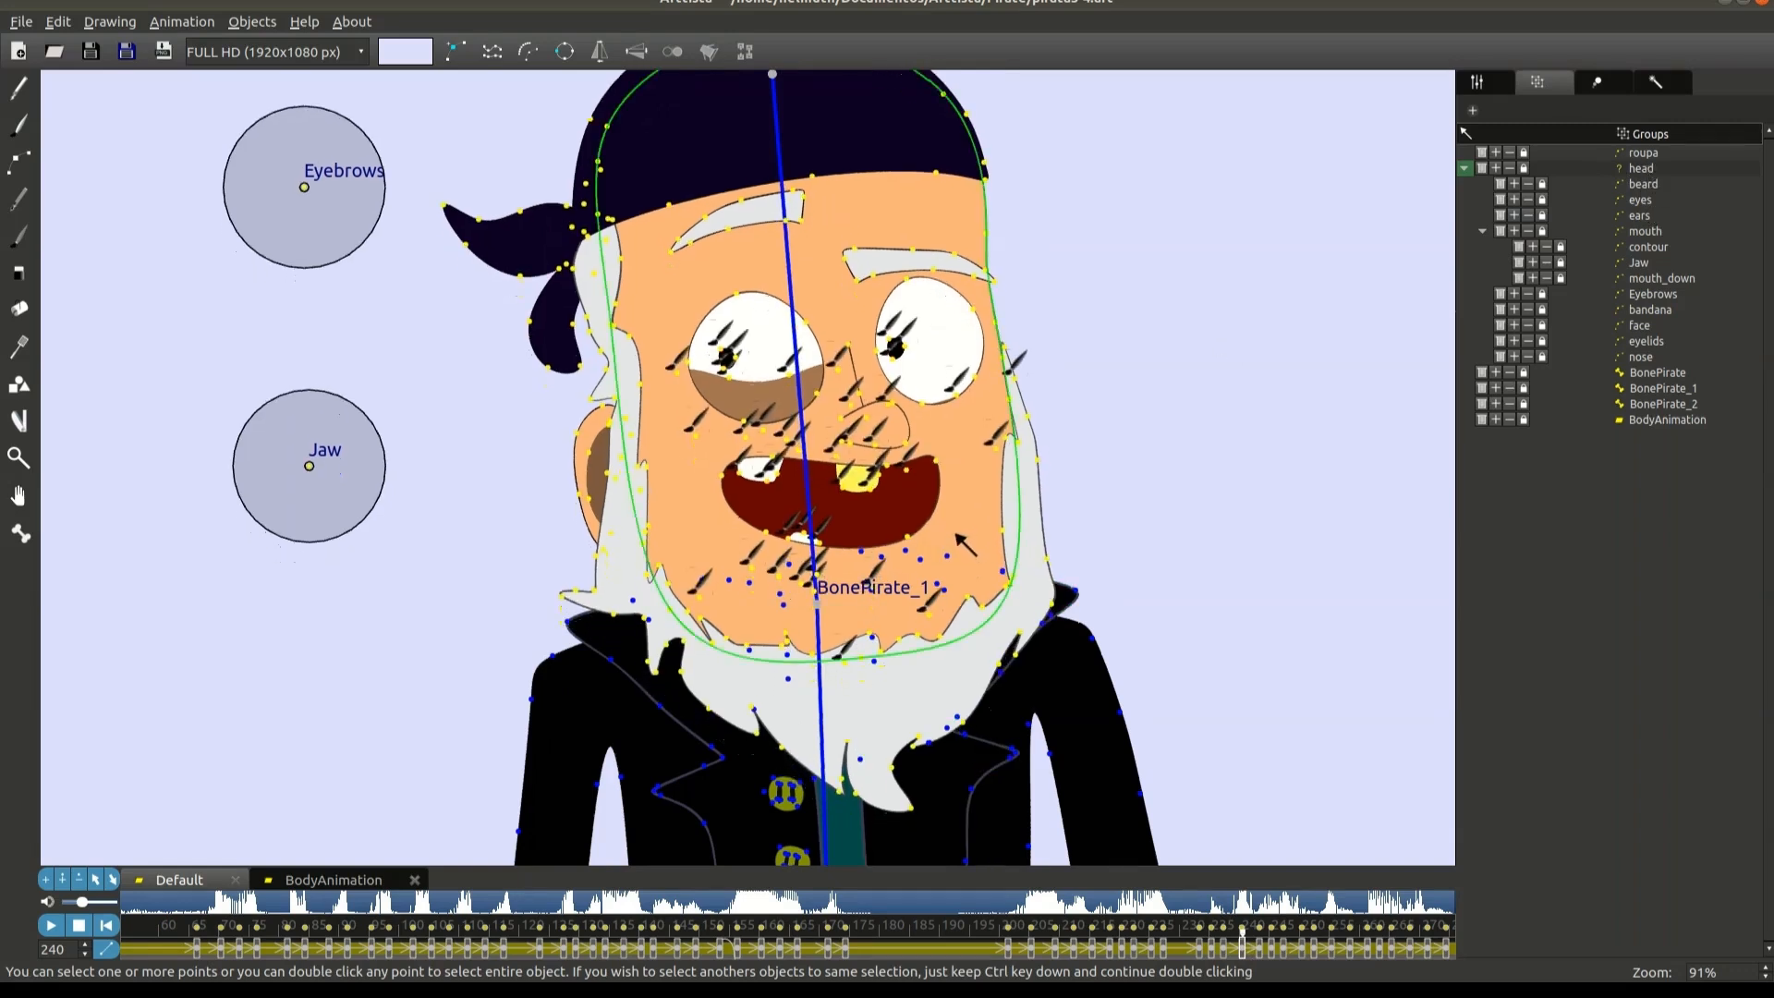
pyautogui.press('Tab')
pyautogui.click(1012, 922)
pyautogui.press('space')
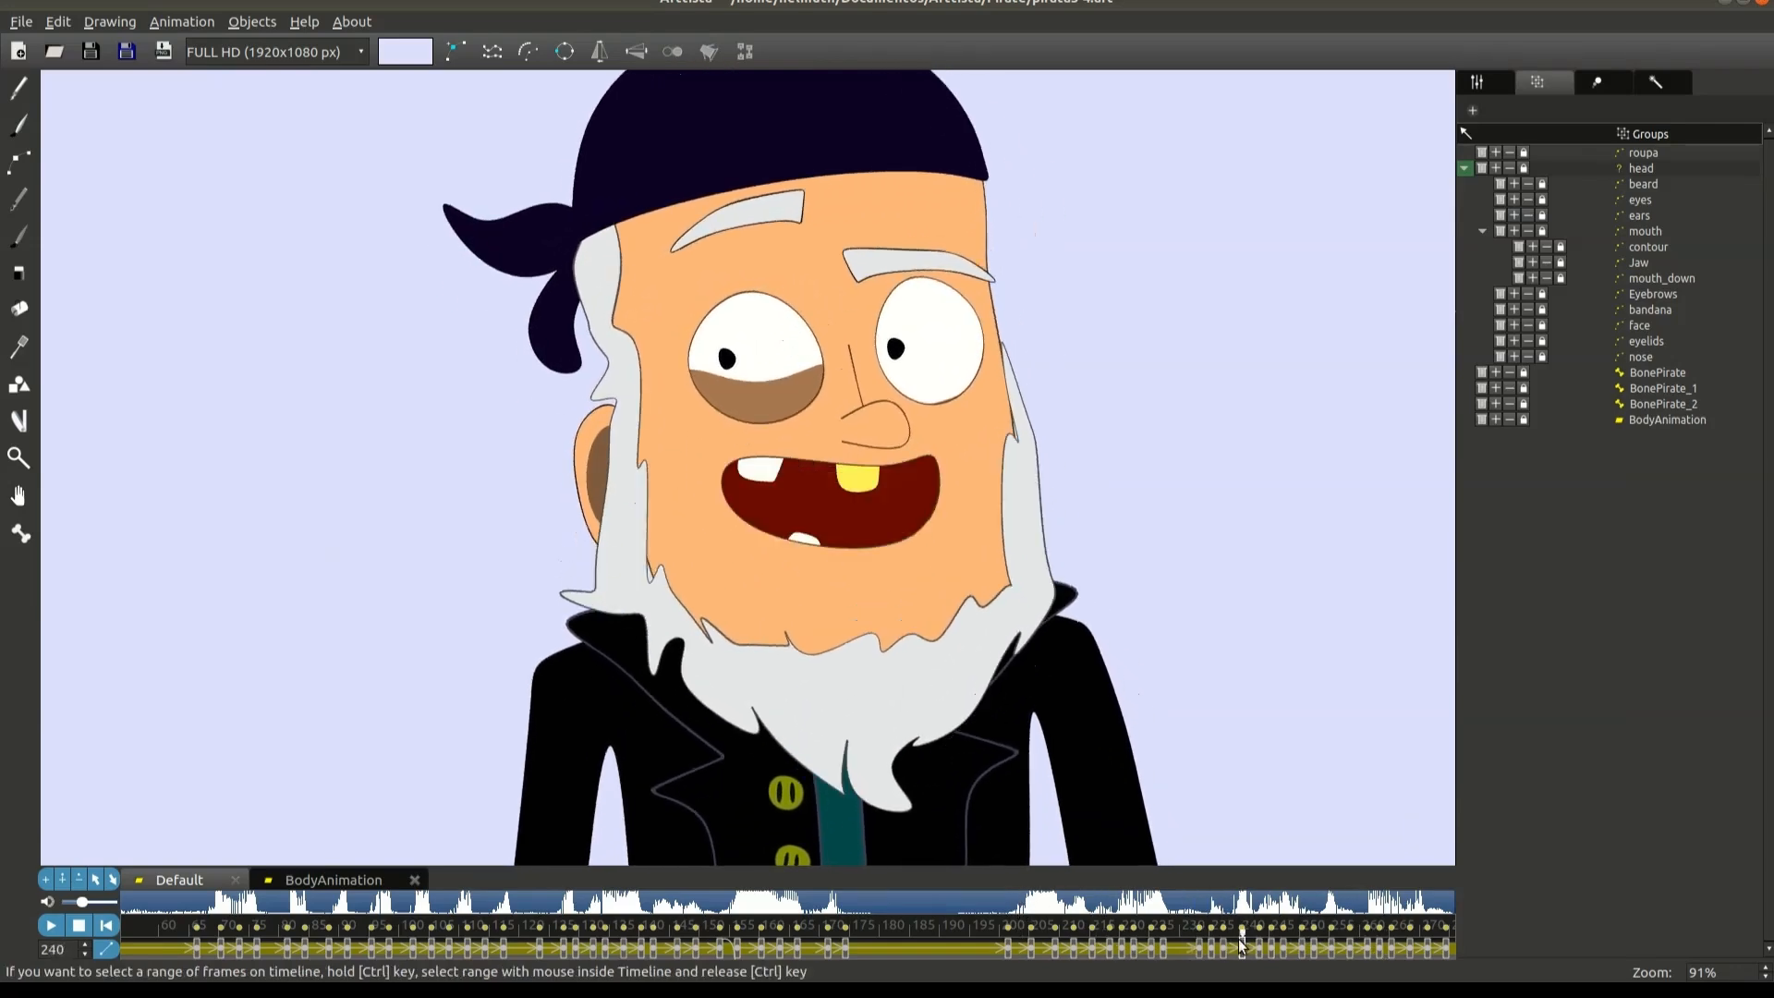
# Step: Tilt the head slightly clockwise at frame 255 and replay the animation from about frame 200
pyautogui.press('Tab')
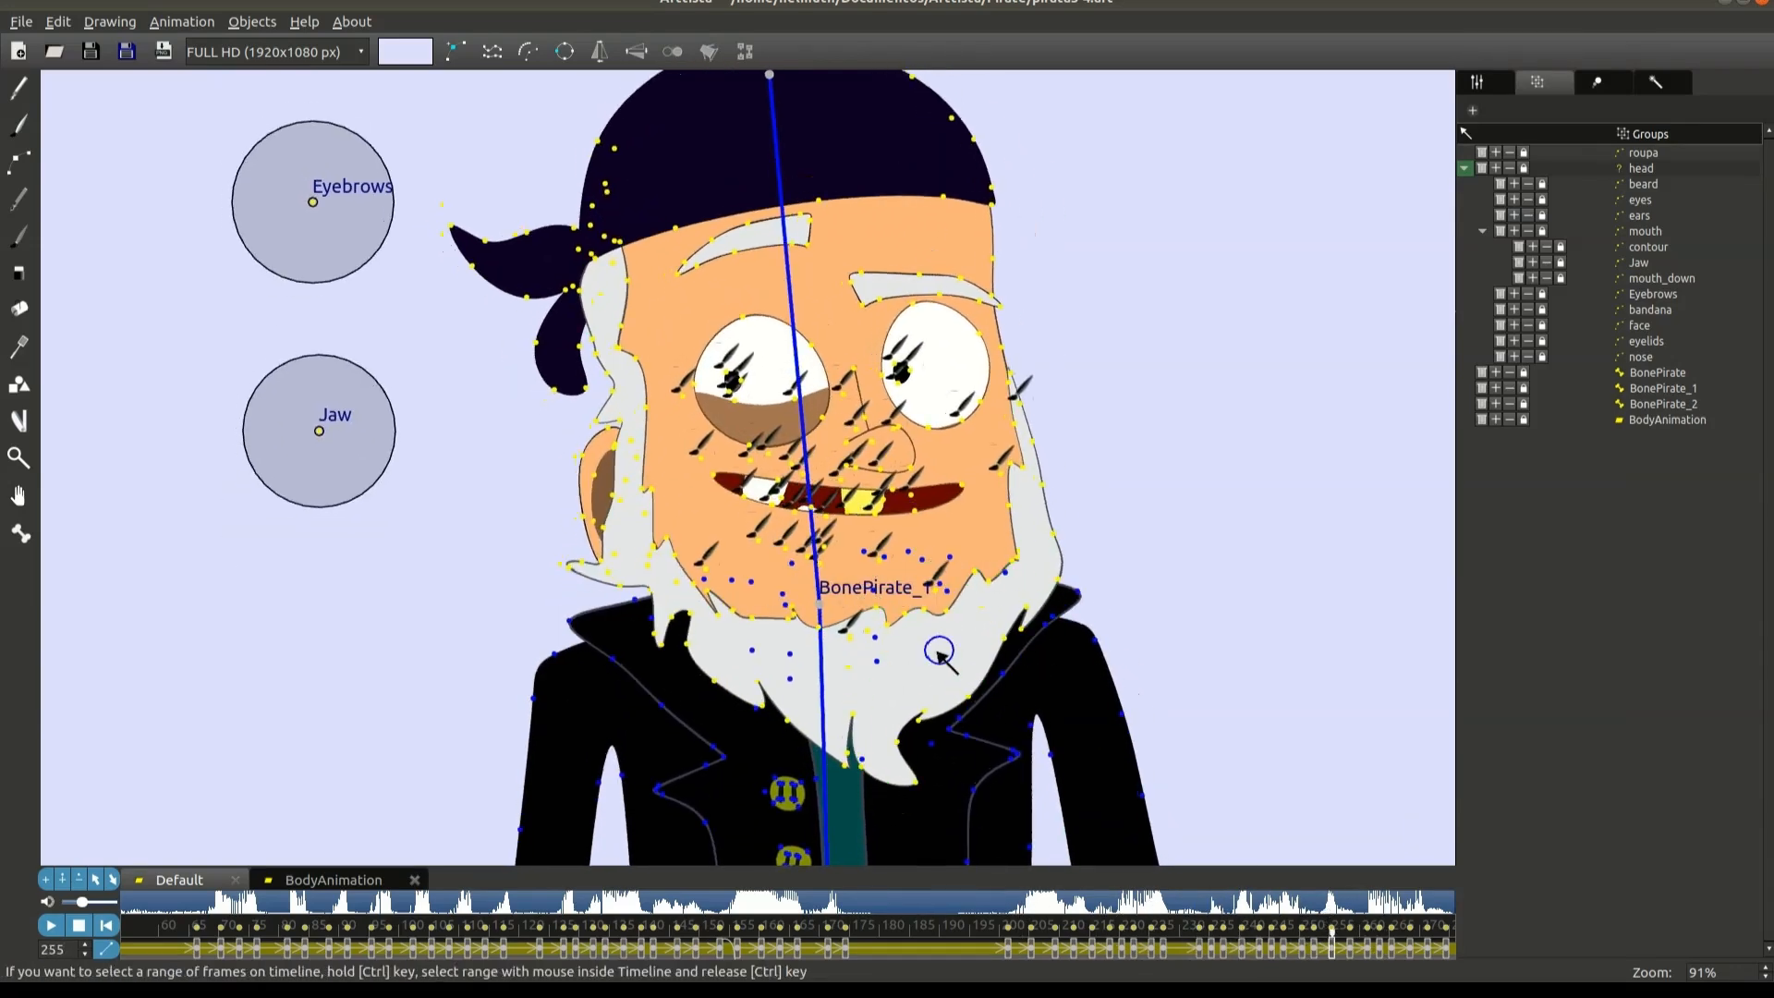
pyautogui.press('Tab')
pyautogui.click(1001, 904)
pyautogui.click(1000, 903)
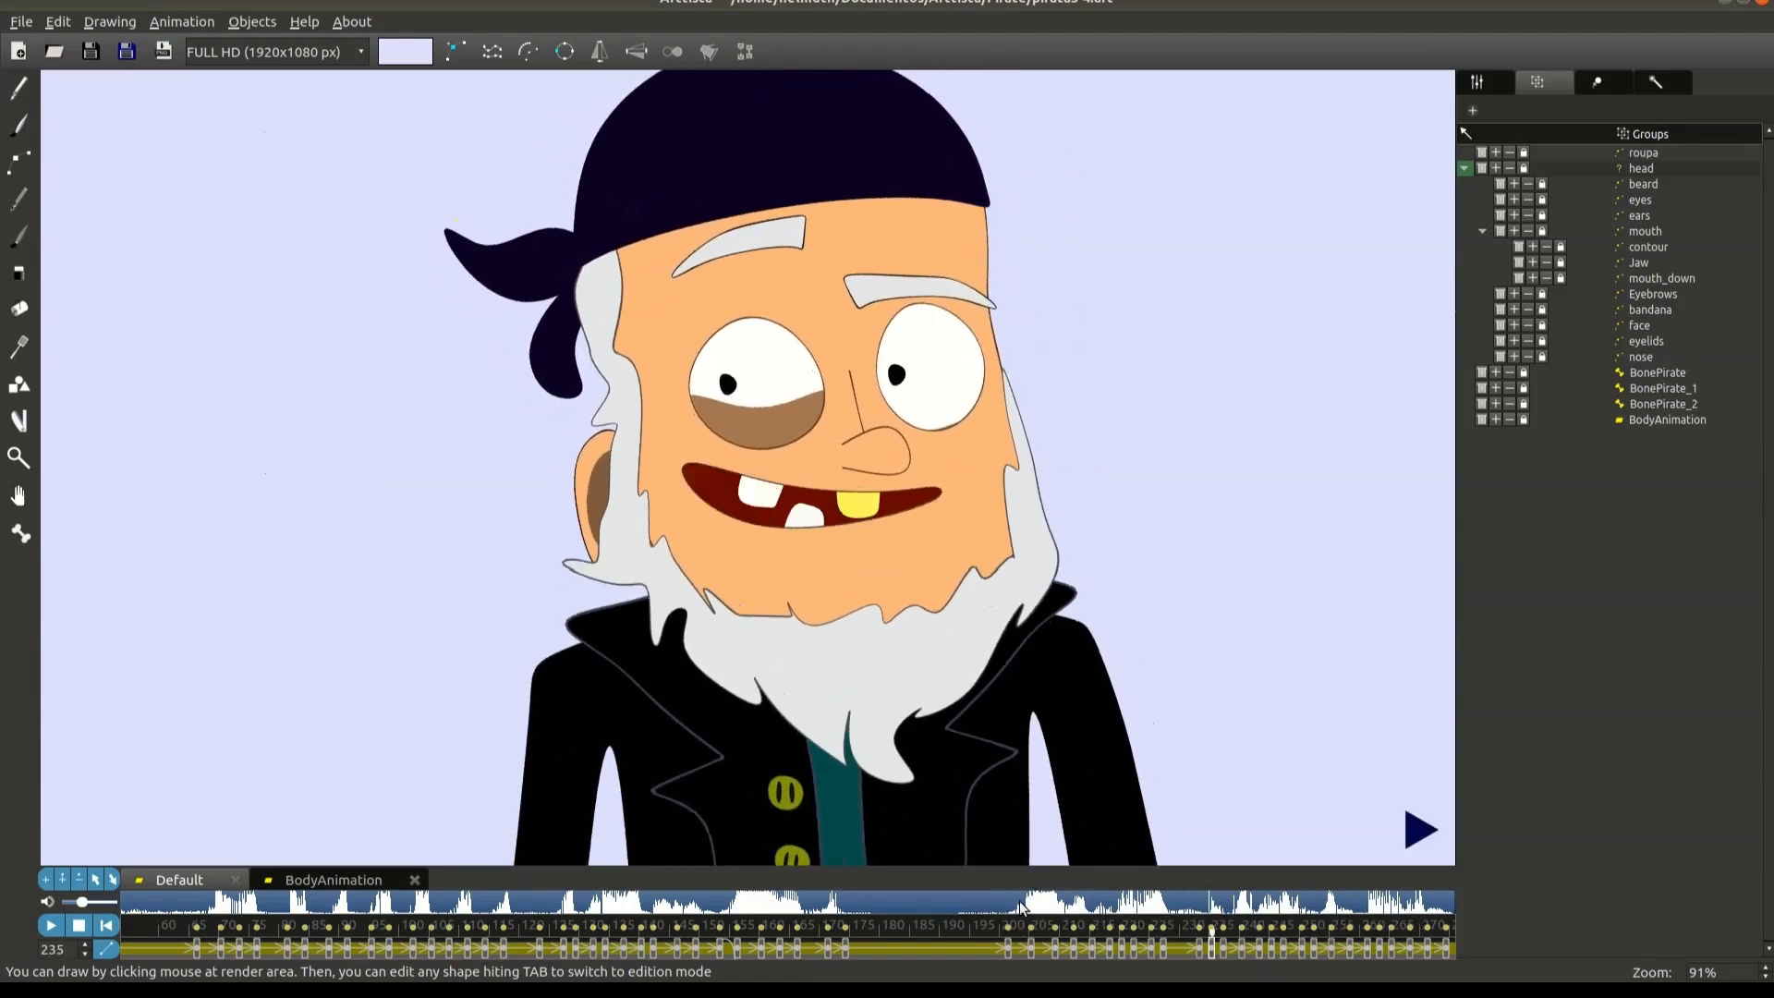
pyautogui.press('Tab')
pyautogui.press('Tab')
pyautogui.click(1020, 897)
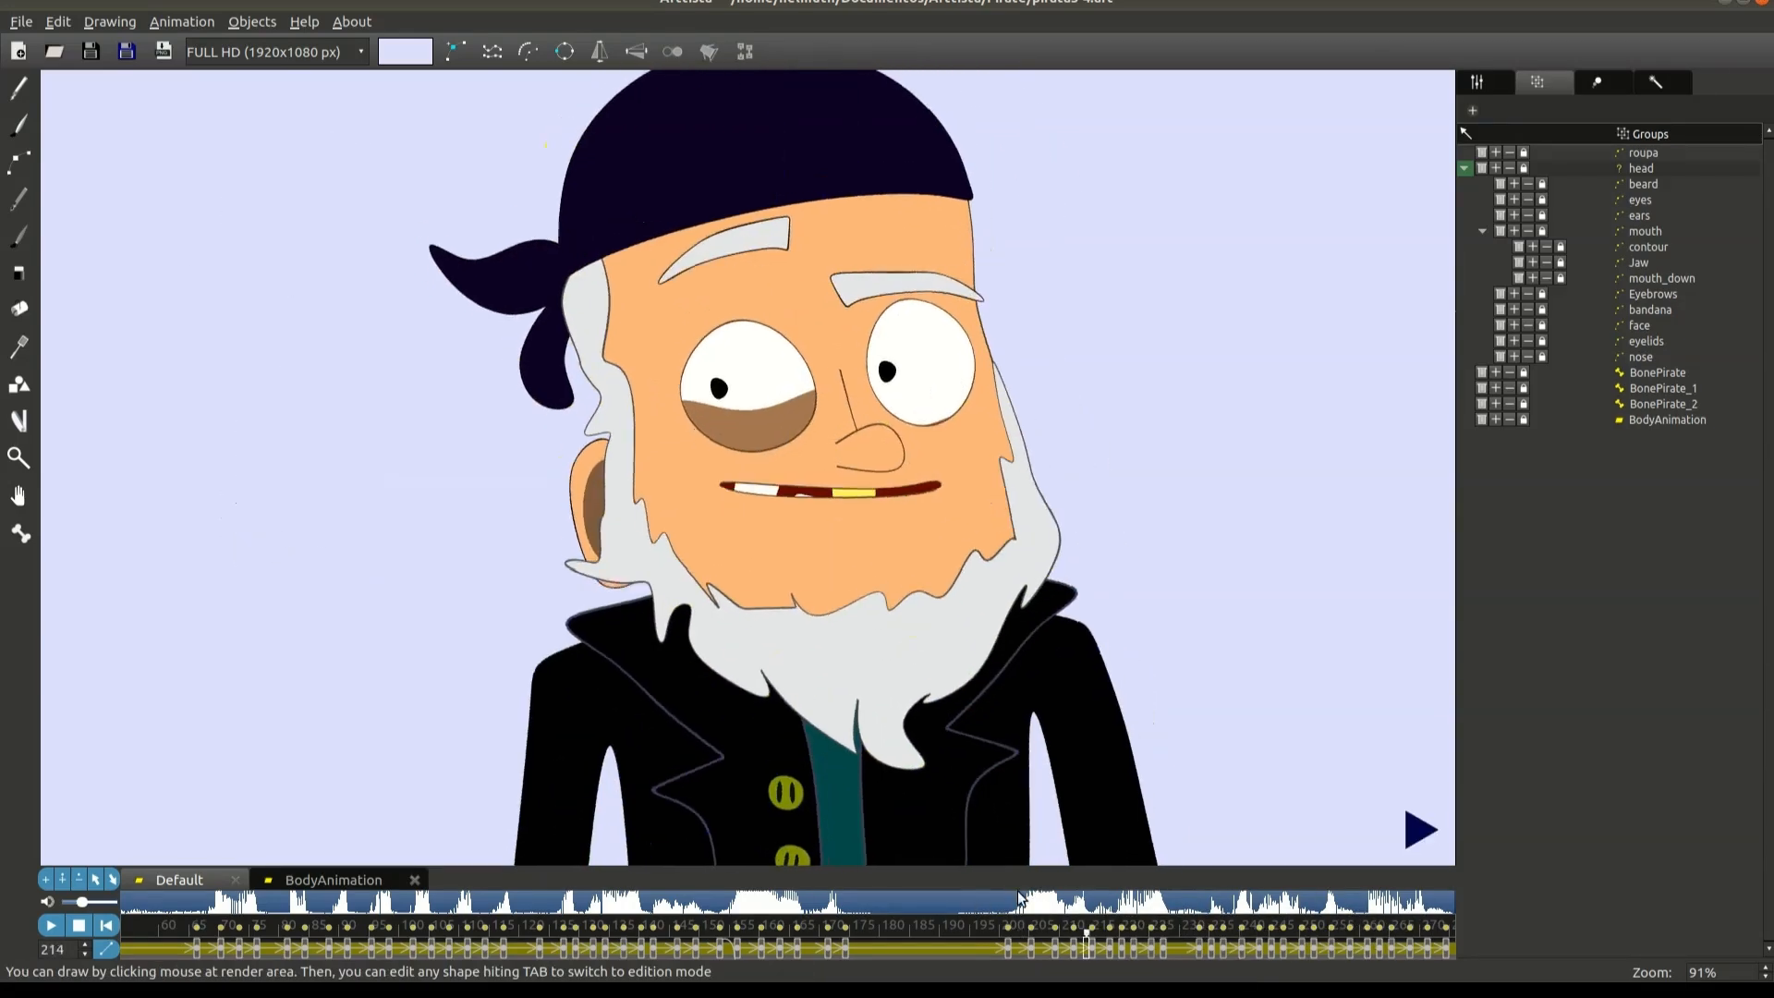
pyautogui.press('Tab')
pyautogui.press('Tab')
pyautogui.press('Left')
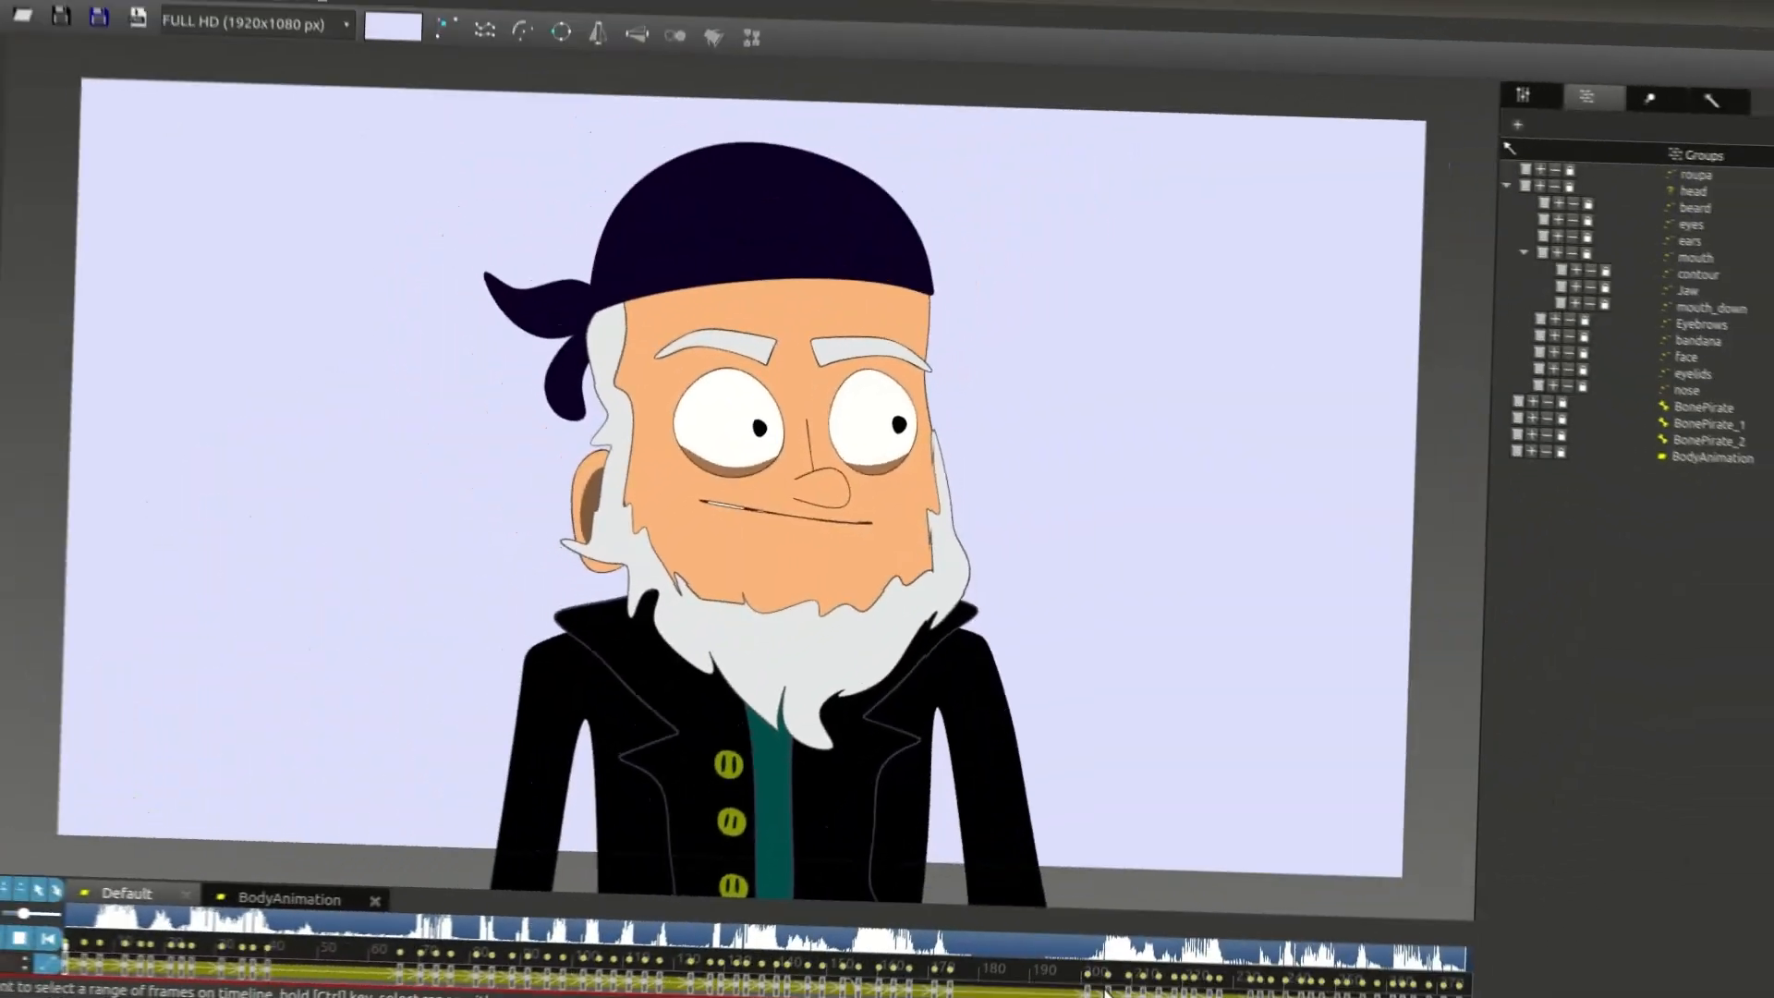
# Step: Select the Default timeline from frame 205 to the end and show the working modes for editing several frames together
pyautogui.scroll(2, 1042, 647)
pyautogui.moveTo(1099, 928)
pyautogui.mouseDown()
pyautogui.moveTo(1146, 941)
pyautogui.moveTo(1094, 943)
pyautogui.moveTo(1130, 920)
pyautogui.moveTo(1111, 922)
pyautogui.moveTo(1115, 969)
pyautogui.moveTo(1475, 967)
pyautogui.mouseUp()
pyautogui.click(1112, 968)
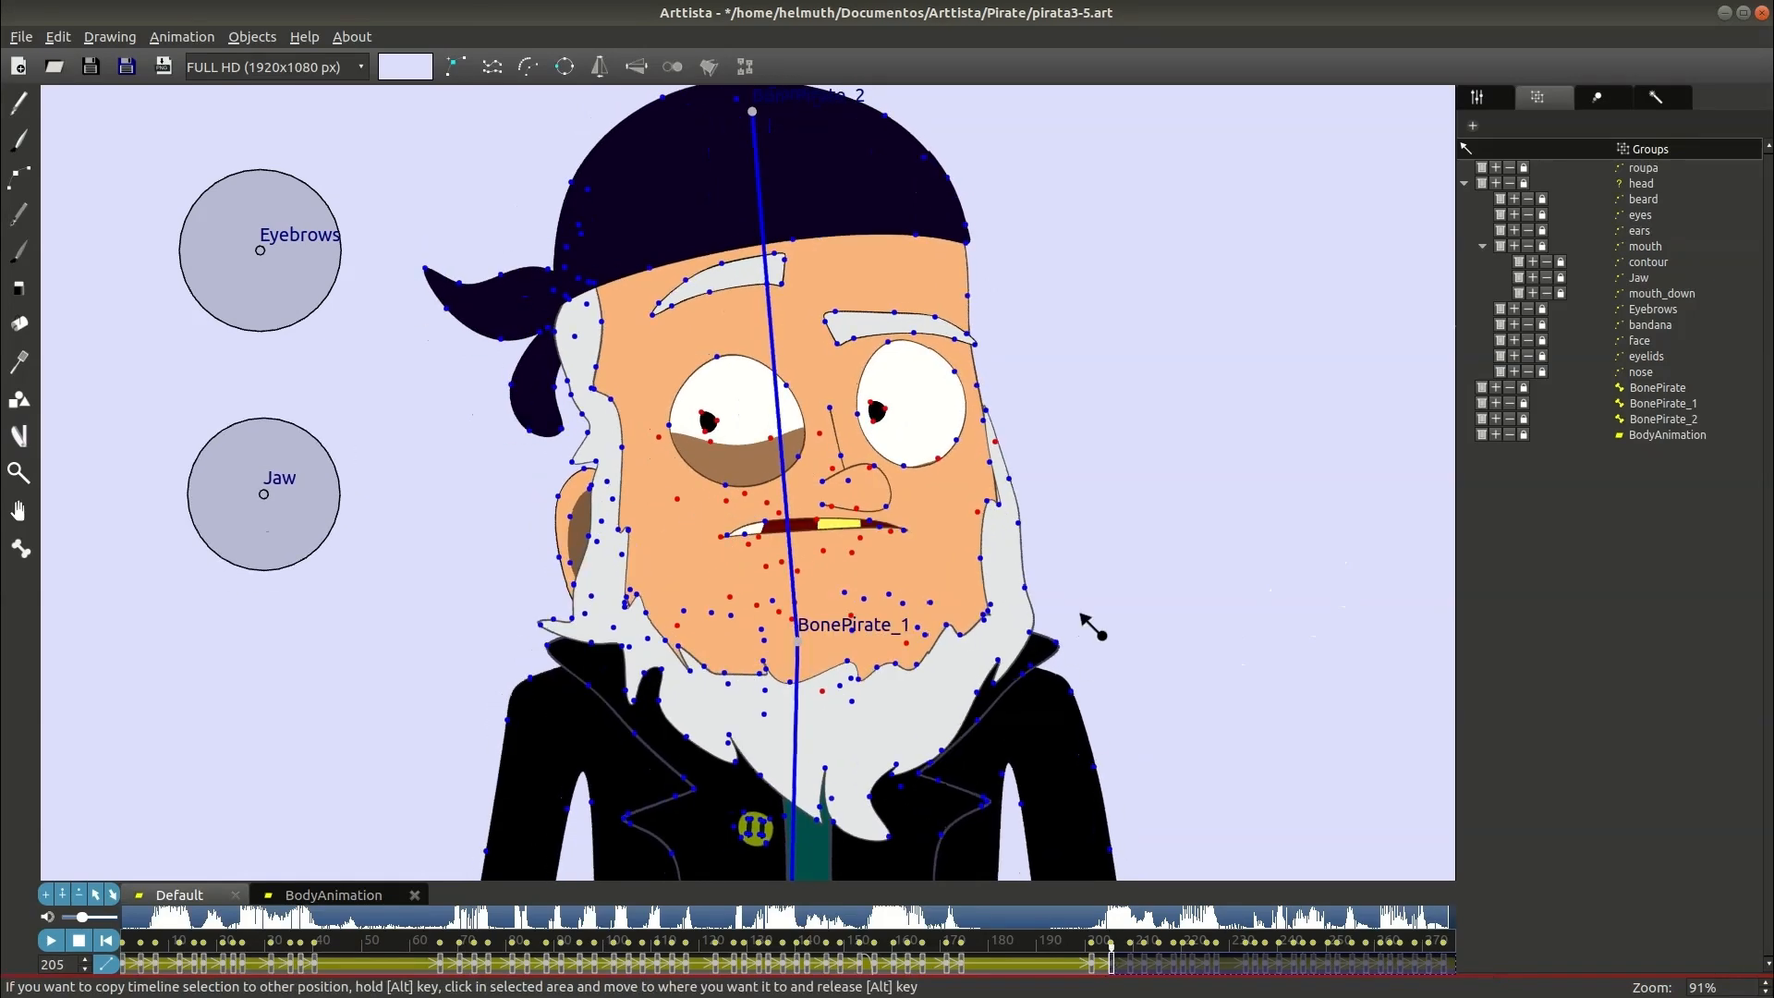
pyautogui.click(1481, 98)
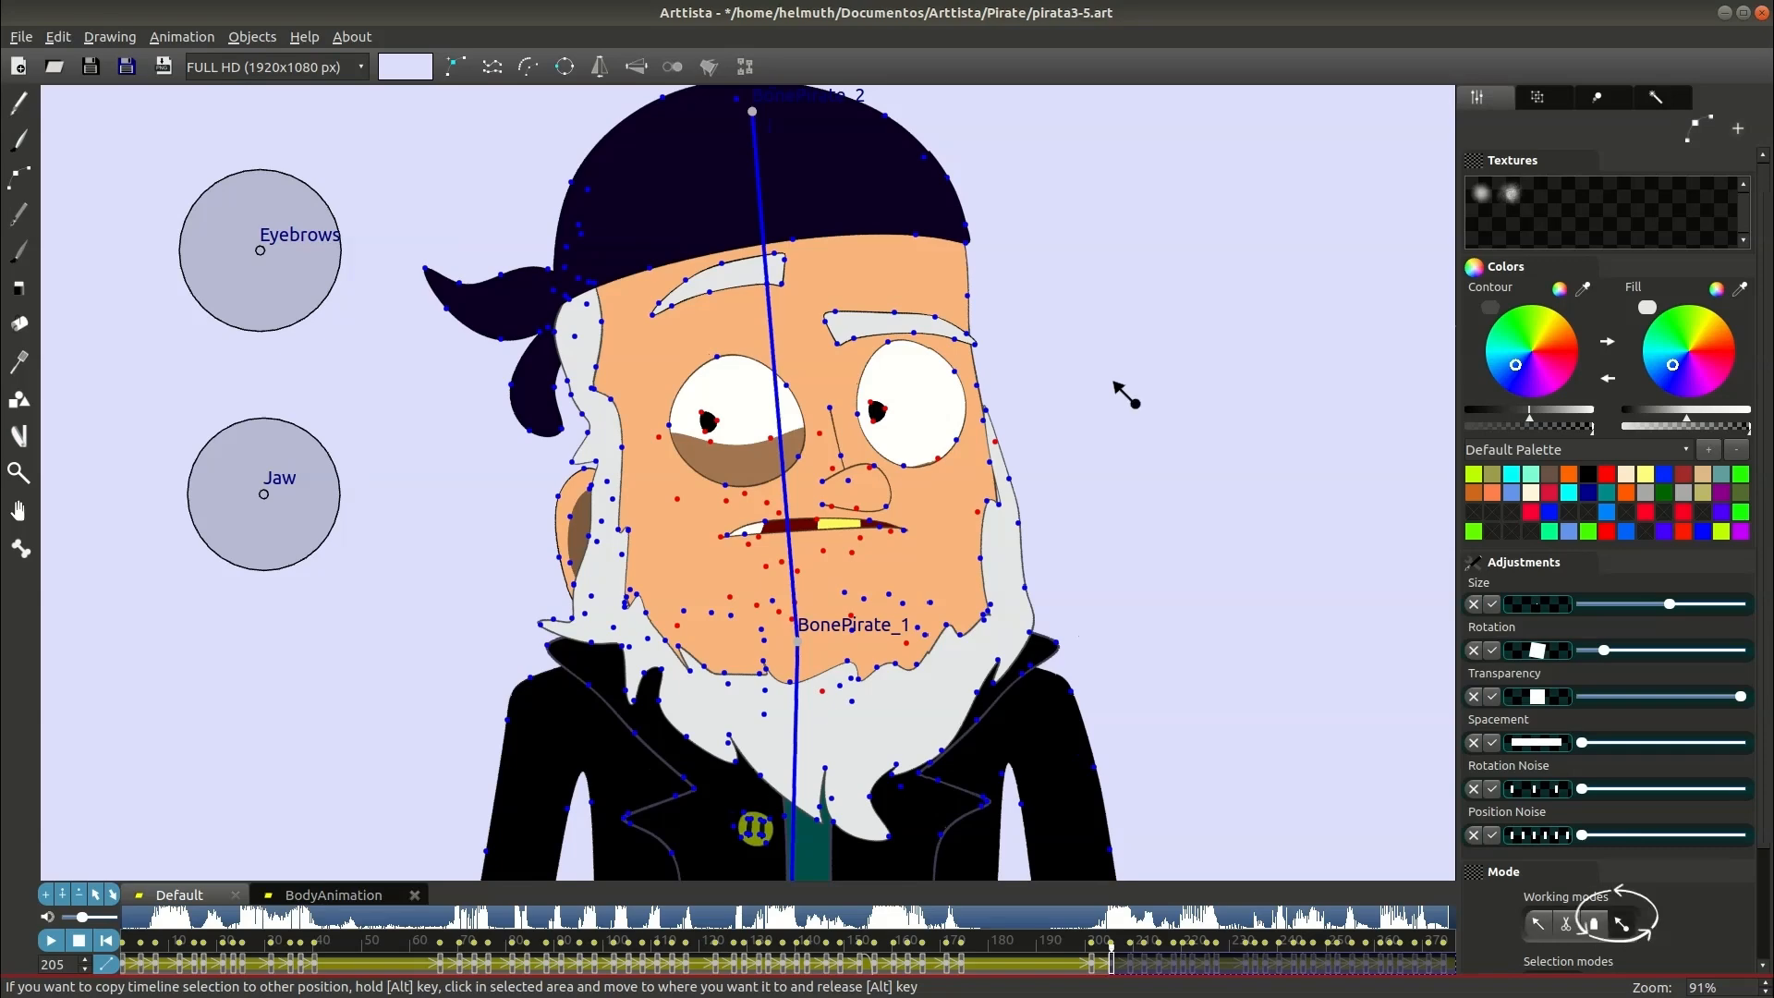
# Step: Select the eyes, eyebrows, nose and mouth and shift them slightly left across the selected frames from 205 onward
pyautogui.click(736, 405)
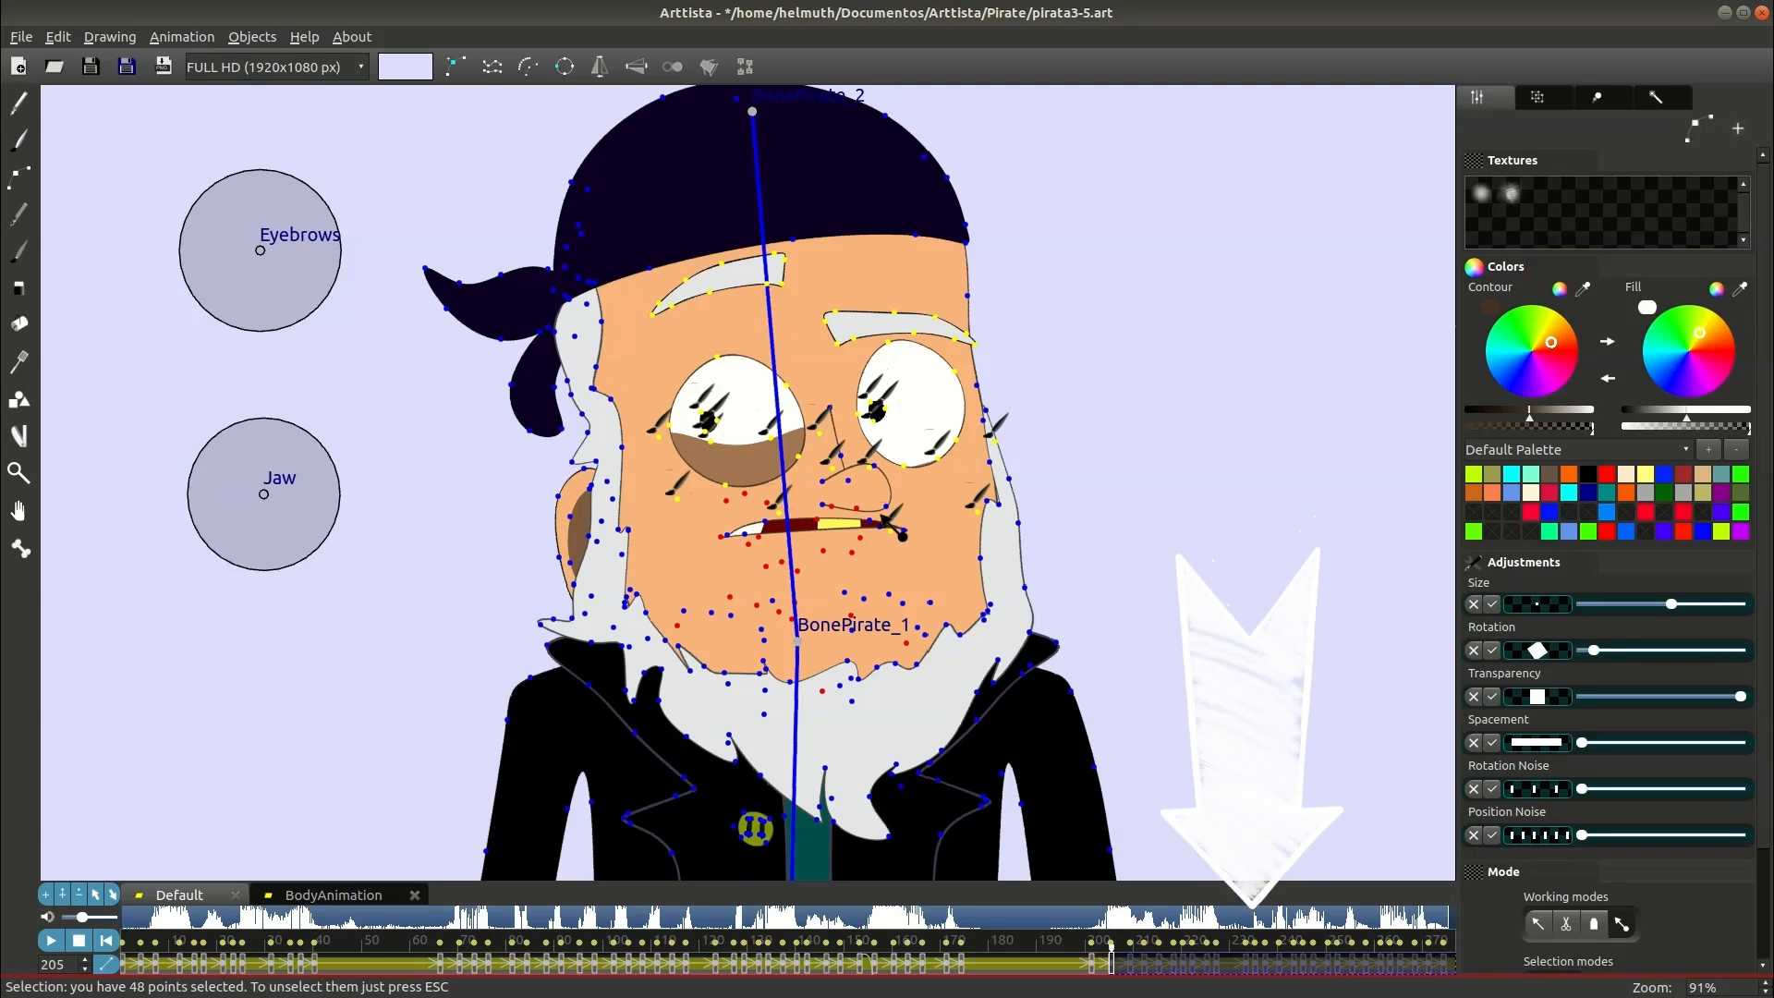
pyautogui.click(892, 500)
pyautogui.click(772, 530)
pyautogui.click(767, 525)
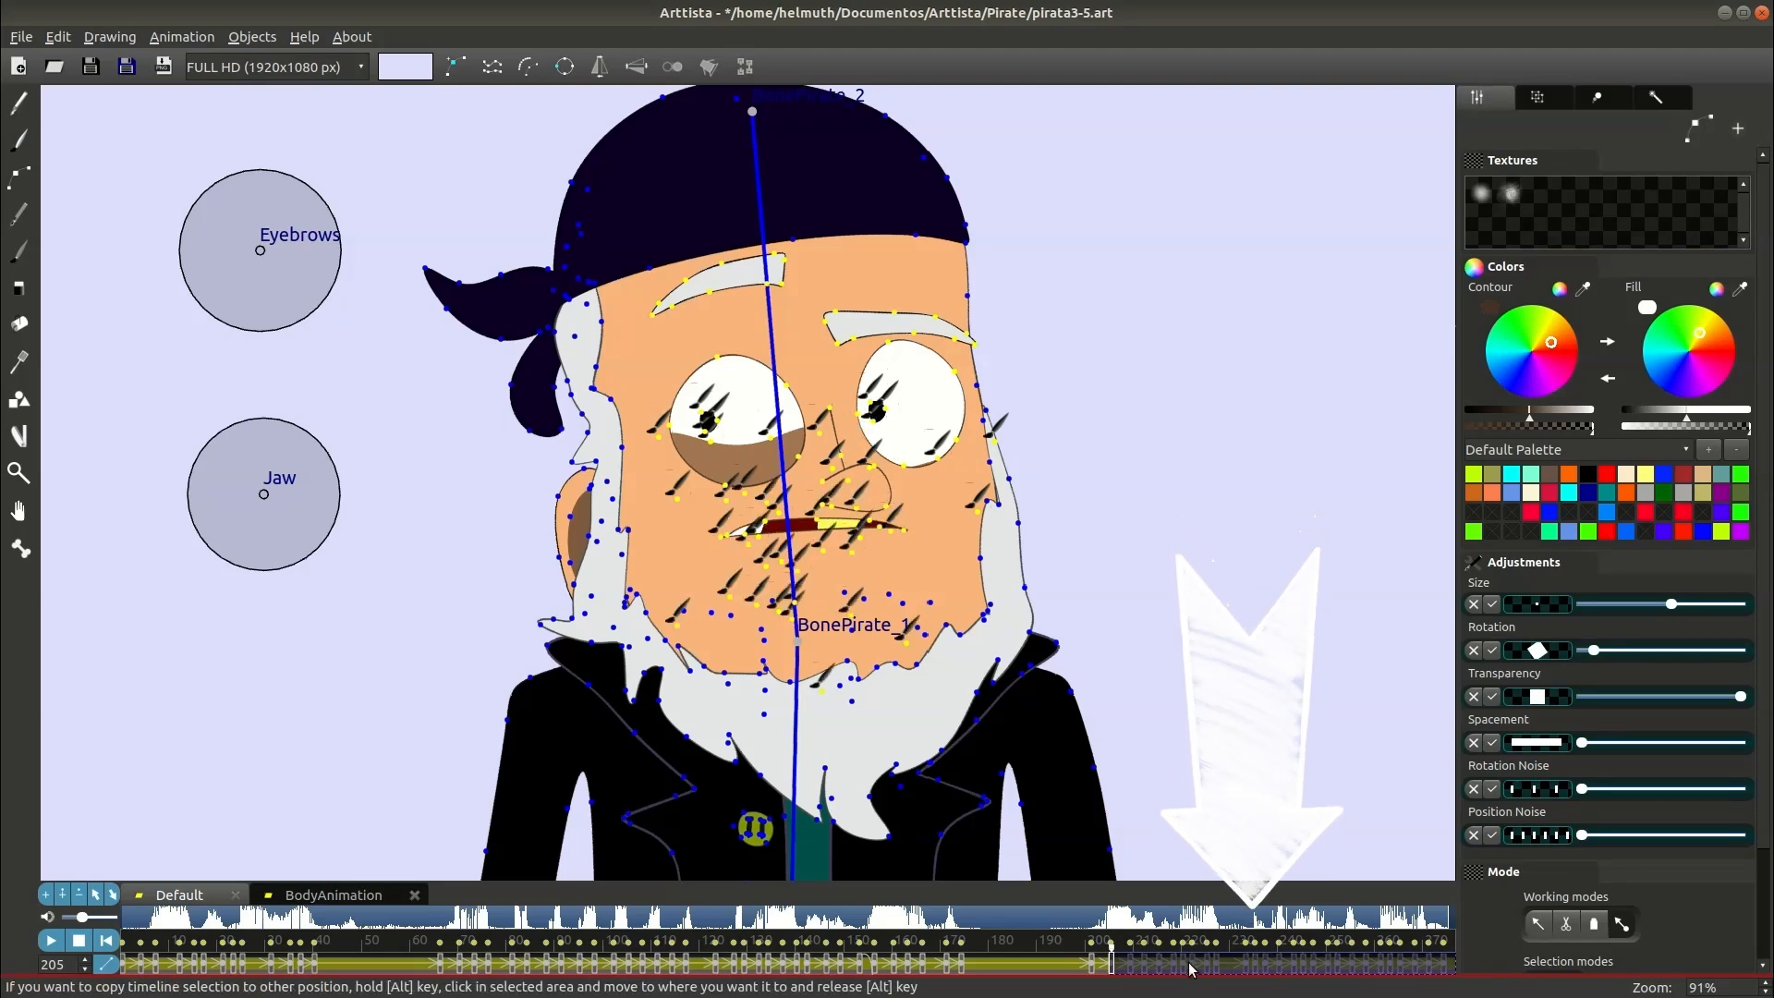
pyautogui.moveTo(884, 573); pyautogui.dragTo(861, 578)
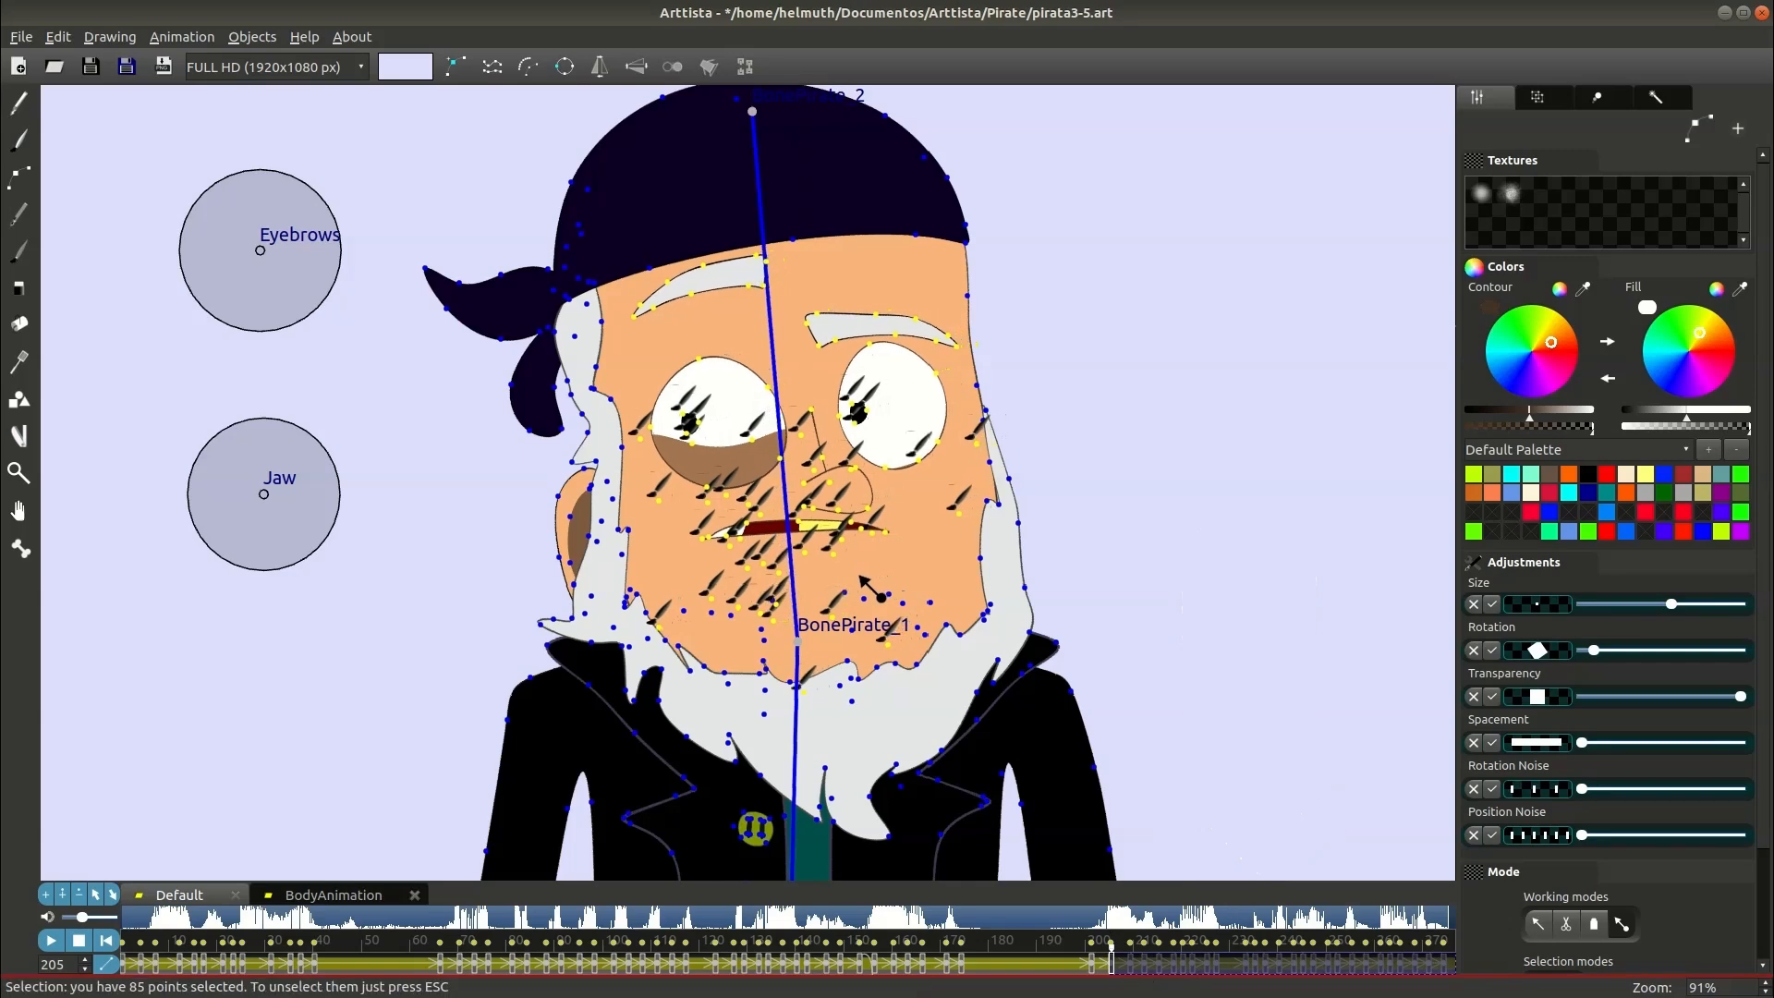
# Step: Check the shifted facial features from frame 205 to 276 and interpolate the transition between frames 201 and 205
pyautogui.moveTo(1112, 922); pyautogui.dragTo(1453, 925)
pyautogui.click(1112, 963)
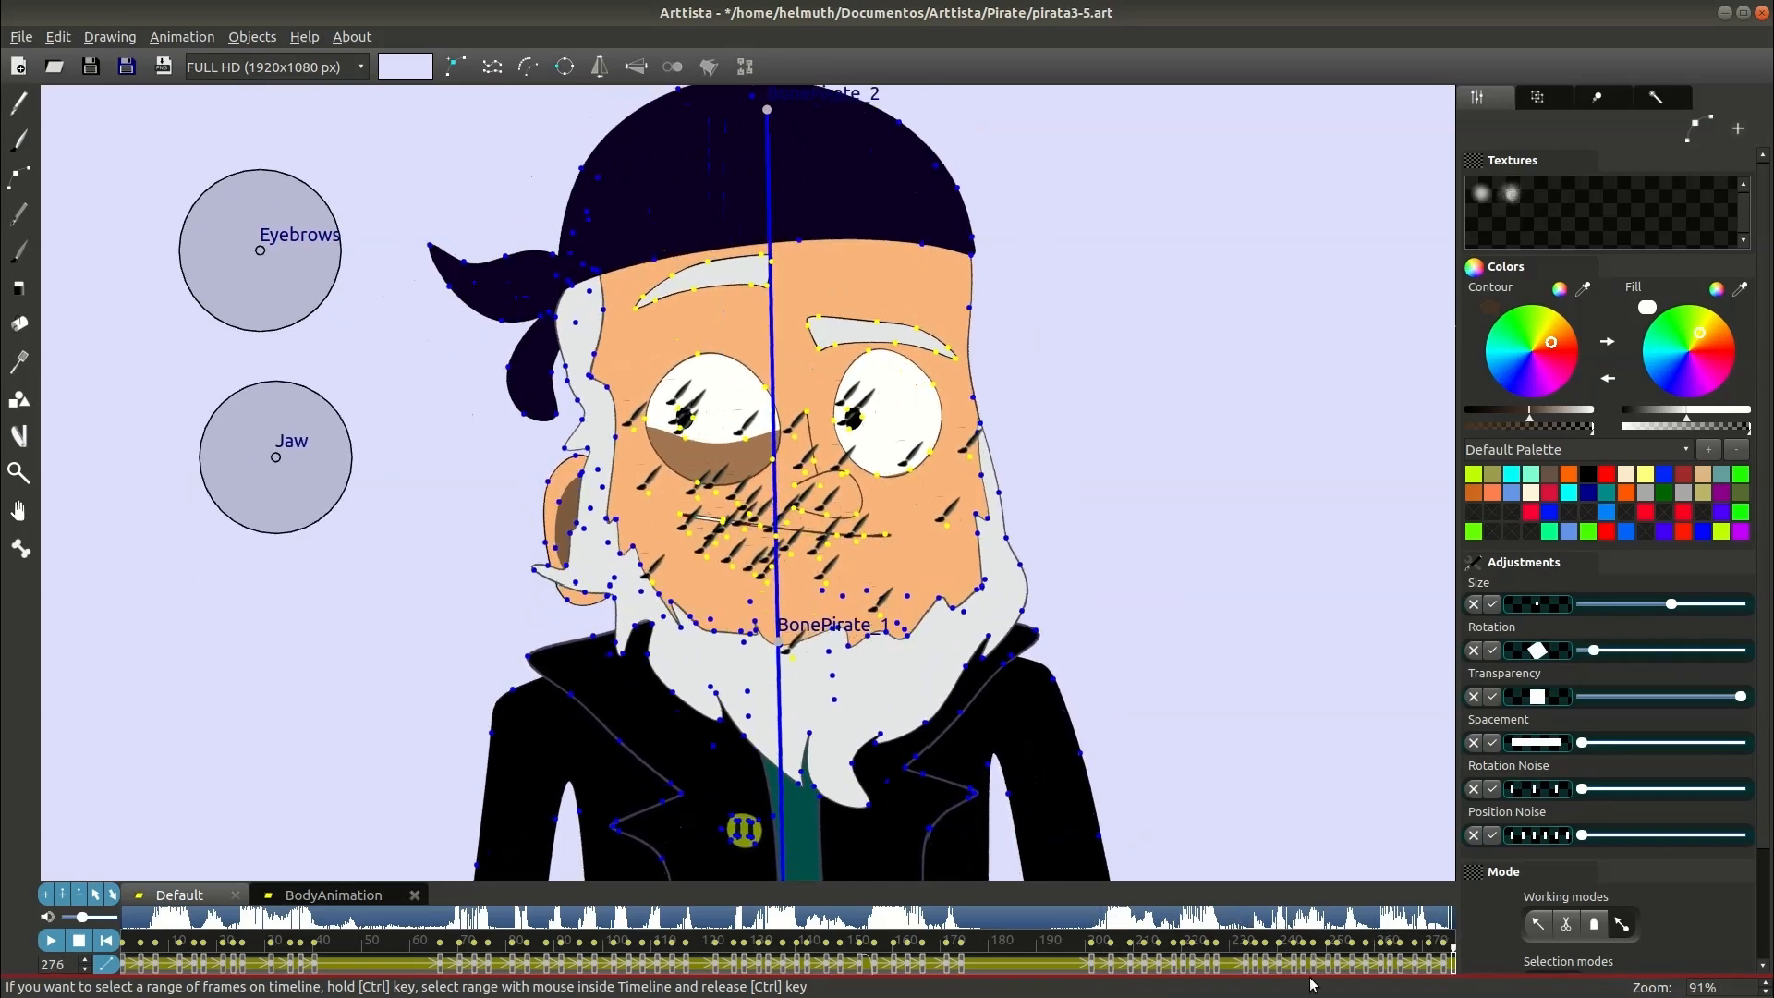
pyautogui.click(1092, 971)
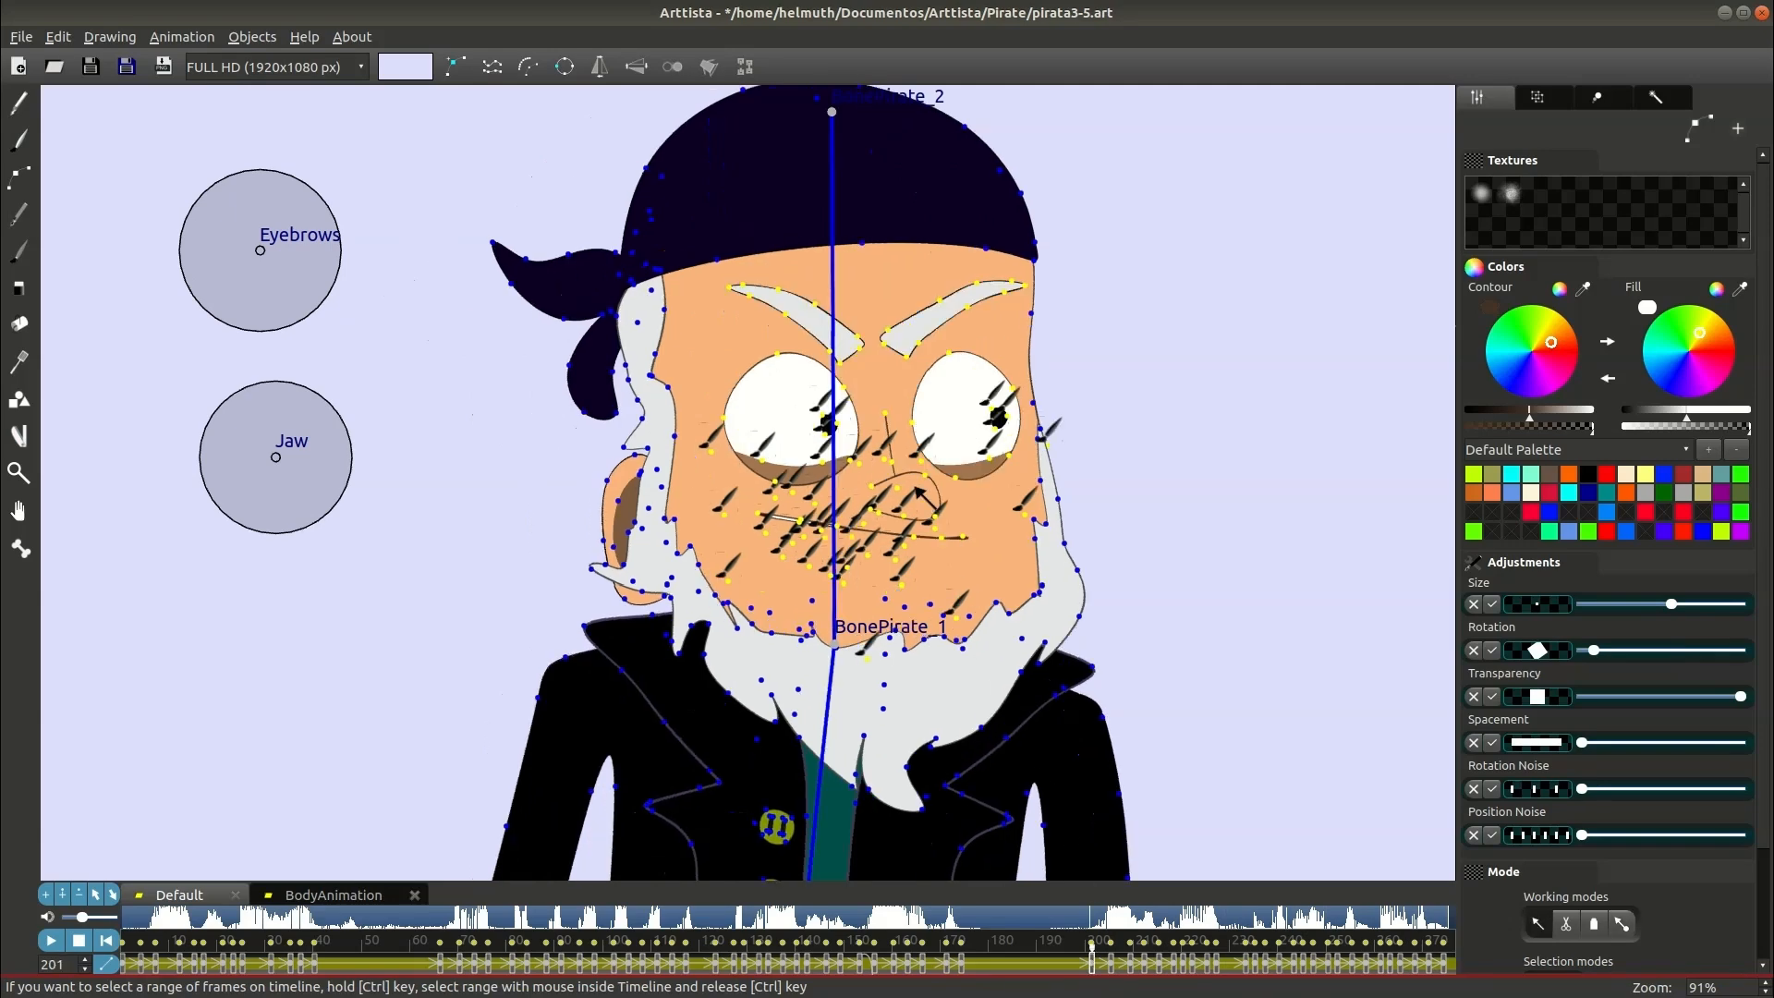
pyautogui.press('i')
pyautogui.moveTo(1095, 921)
pyautogui.mouseDown()
pyautogui.moveTo(1262, 924)
pyautogui.moveTo(1112, 929)
pyautogui.mouseUp()
pyautogui.press('Tab')
pyautogui.press('Tab')
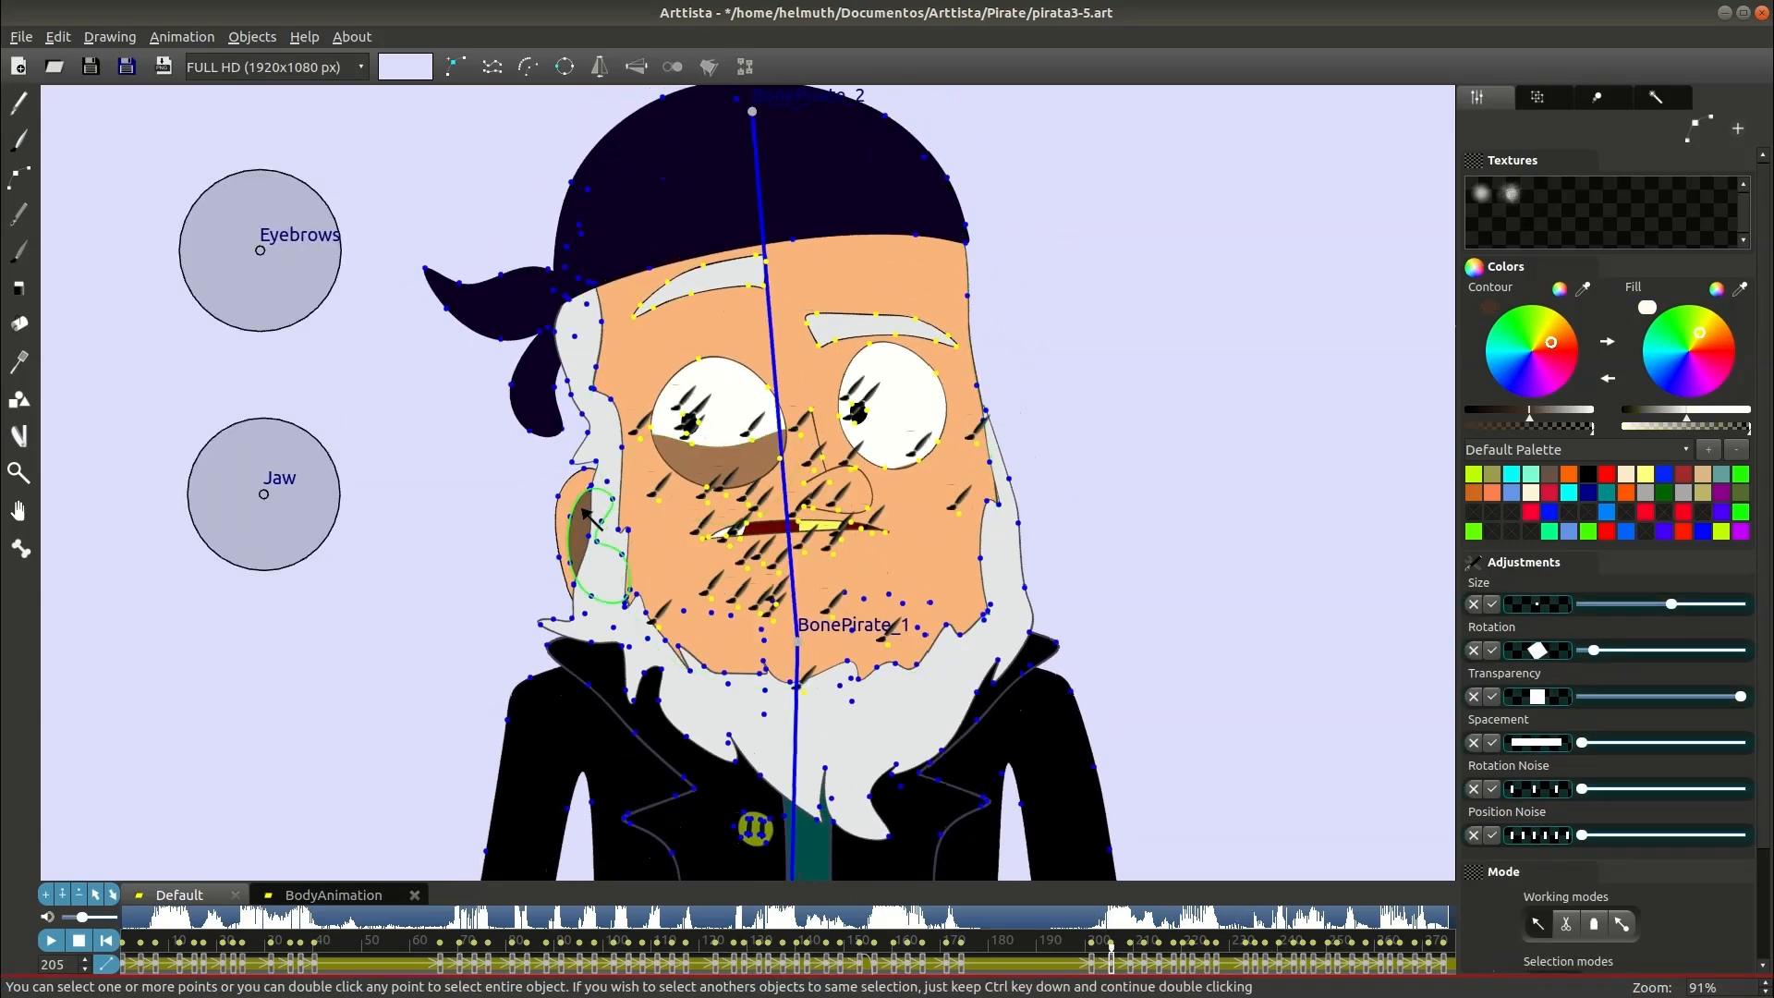
# Step: Select the ear and the bandana tails and shift them slightly right across frames 205 to 276
pyautogui.doubleClick(573, 513)
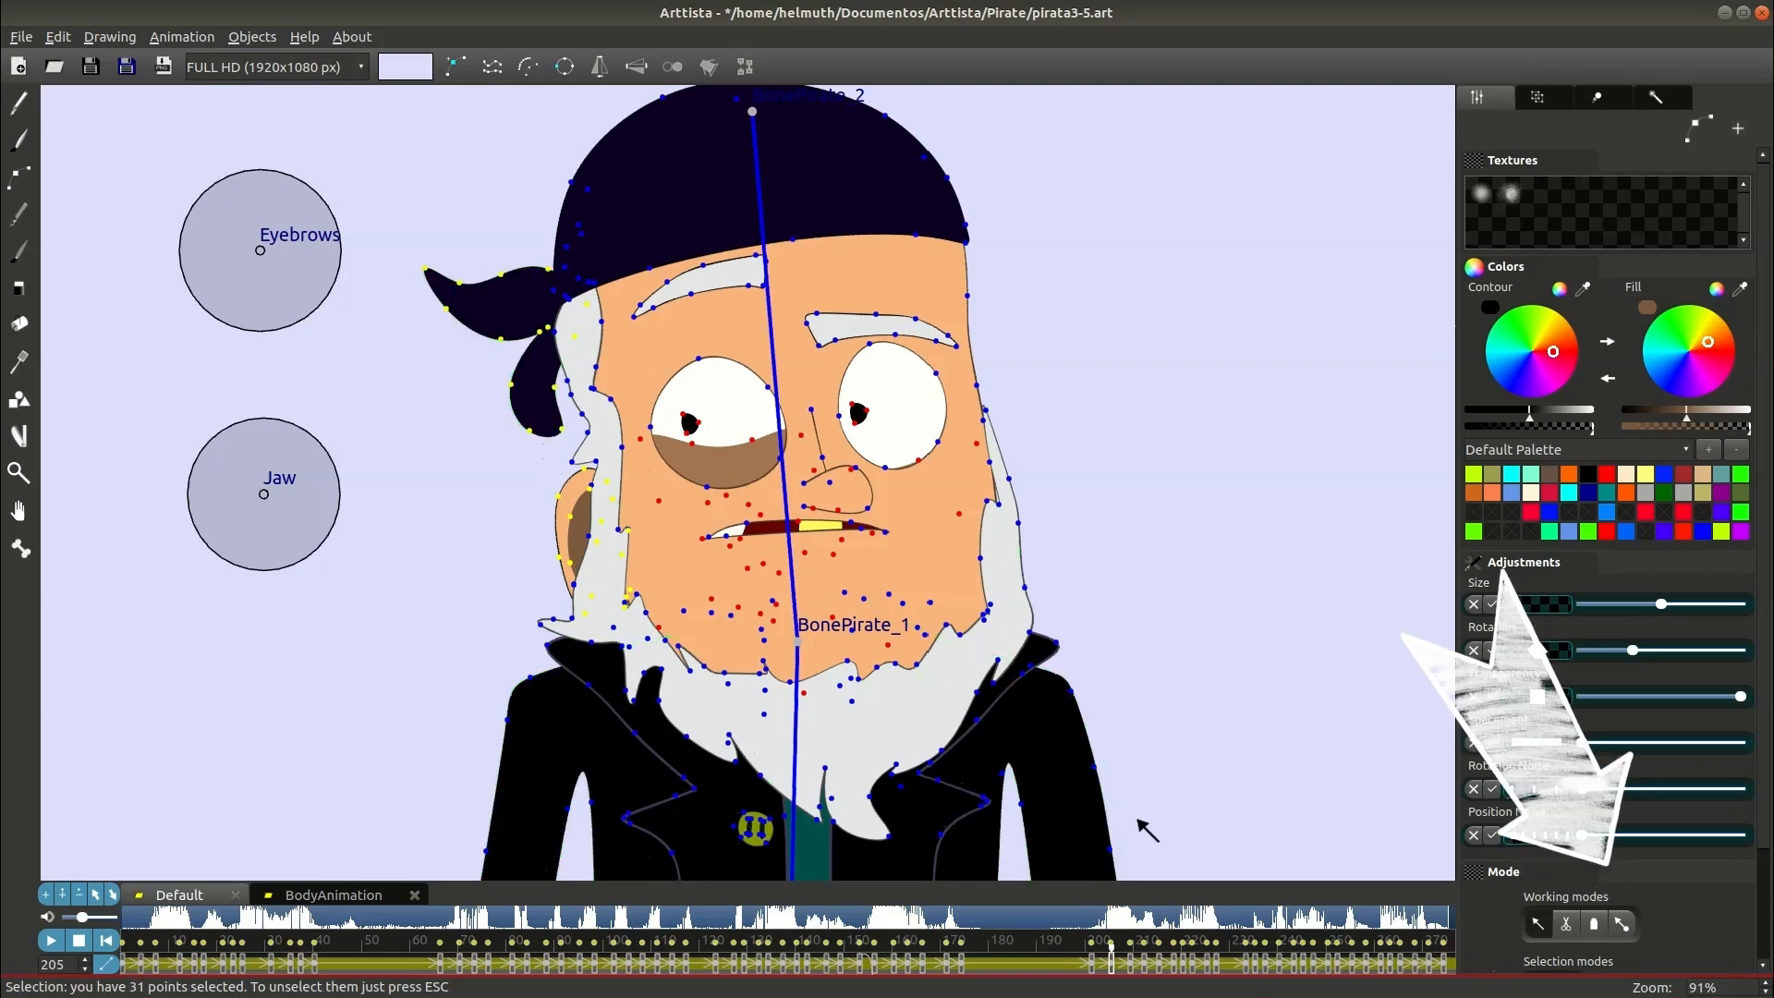
pyautogui.press('4')
pyautogui.moveTo(1111, 970); pyautogui.dragTo(1452, 966)
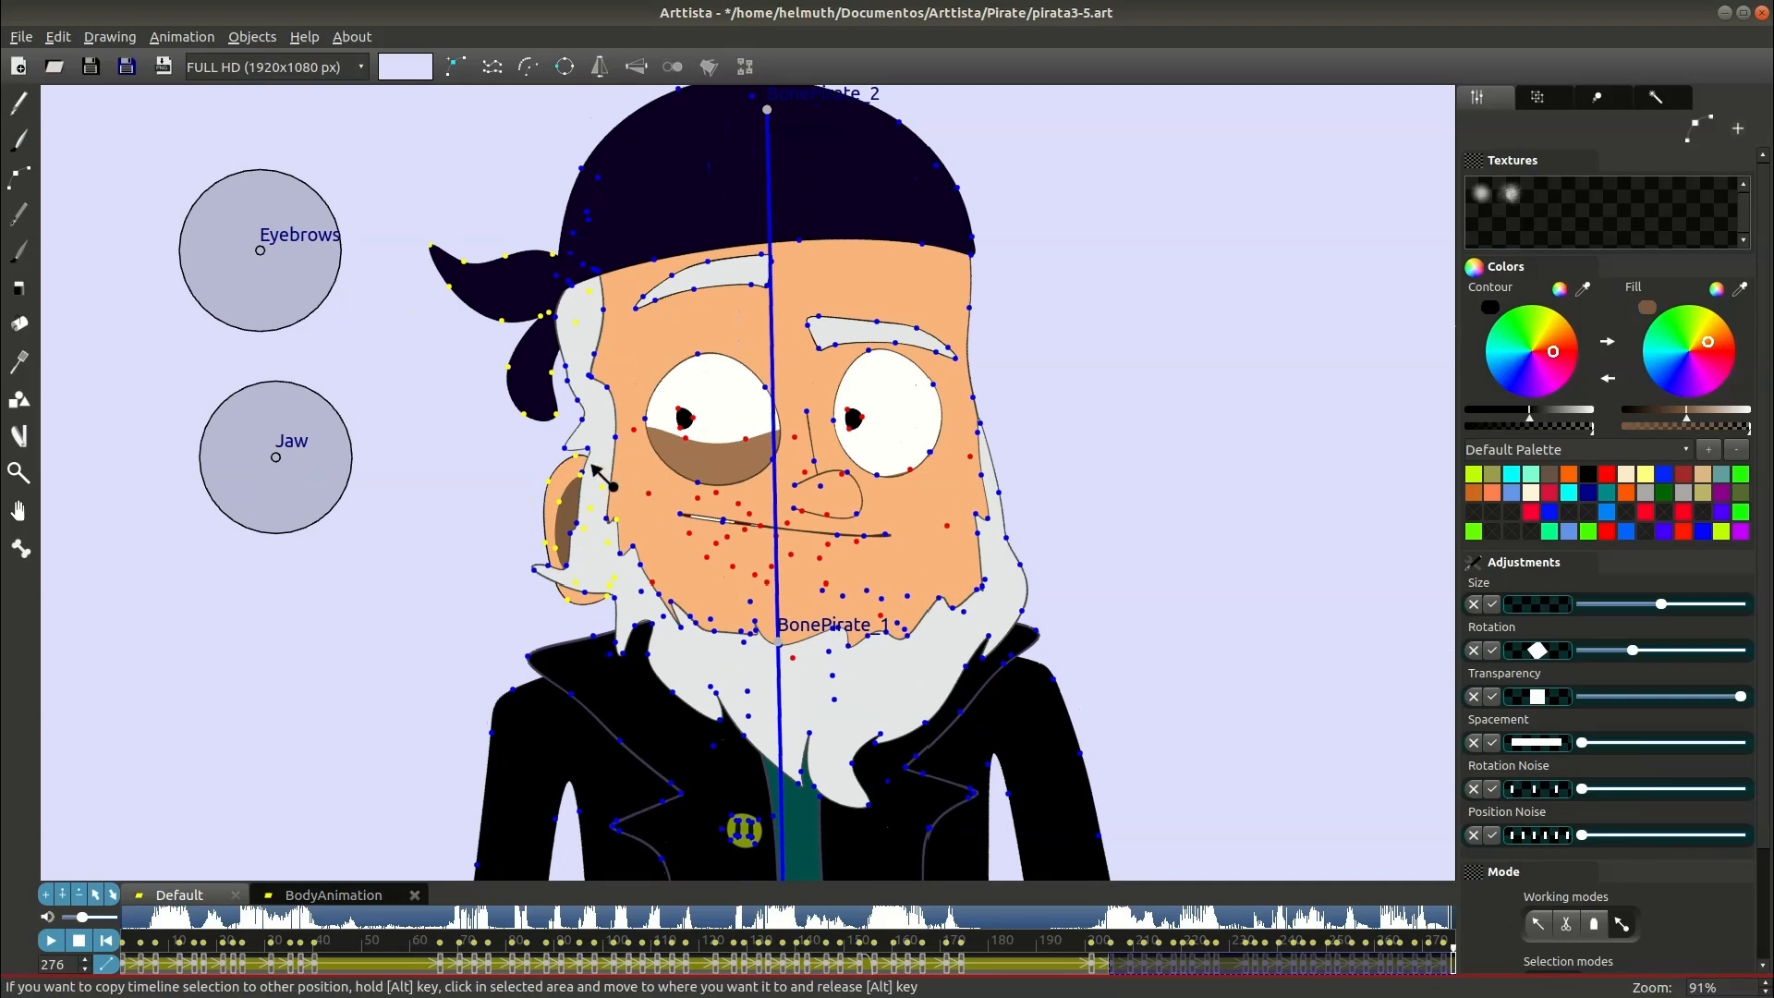
pyautogui.click(1114, 972)
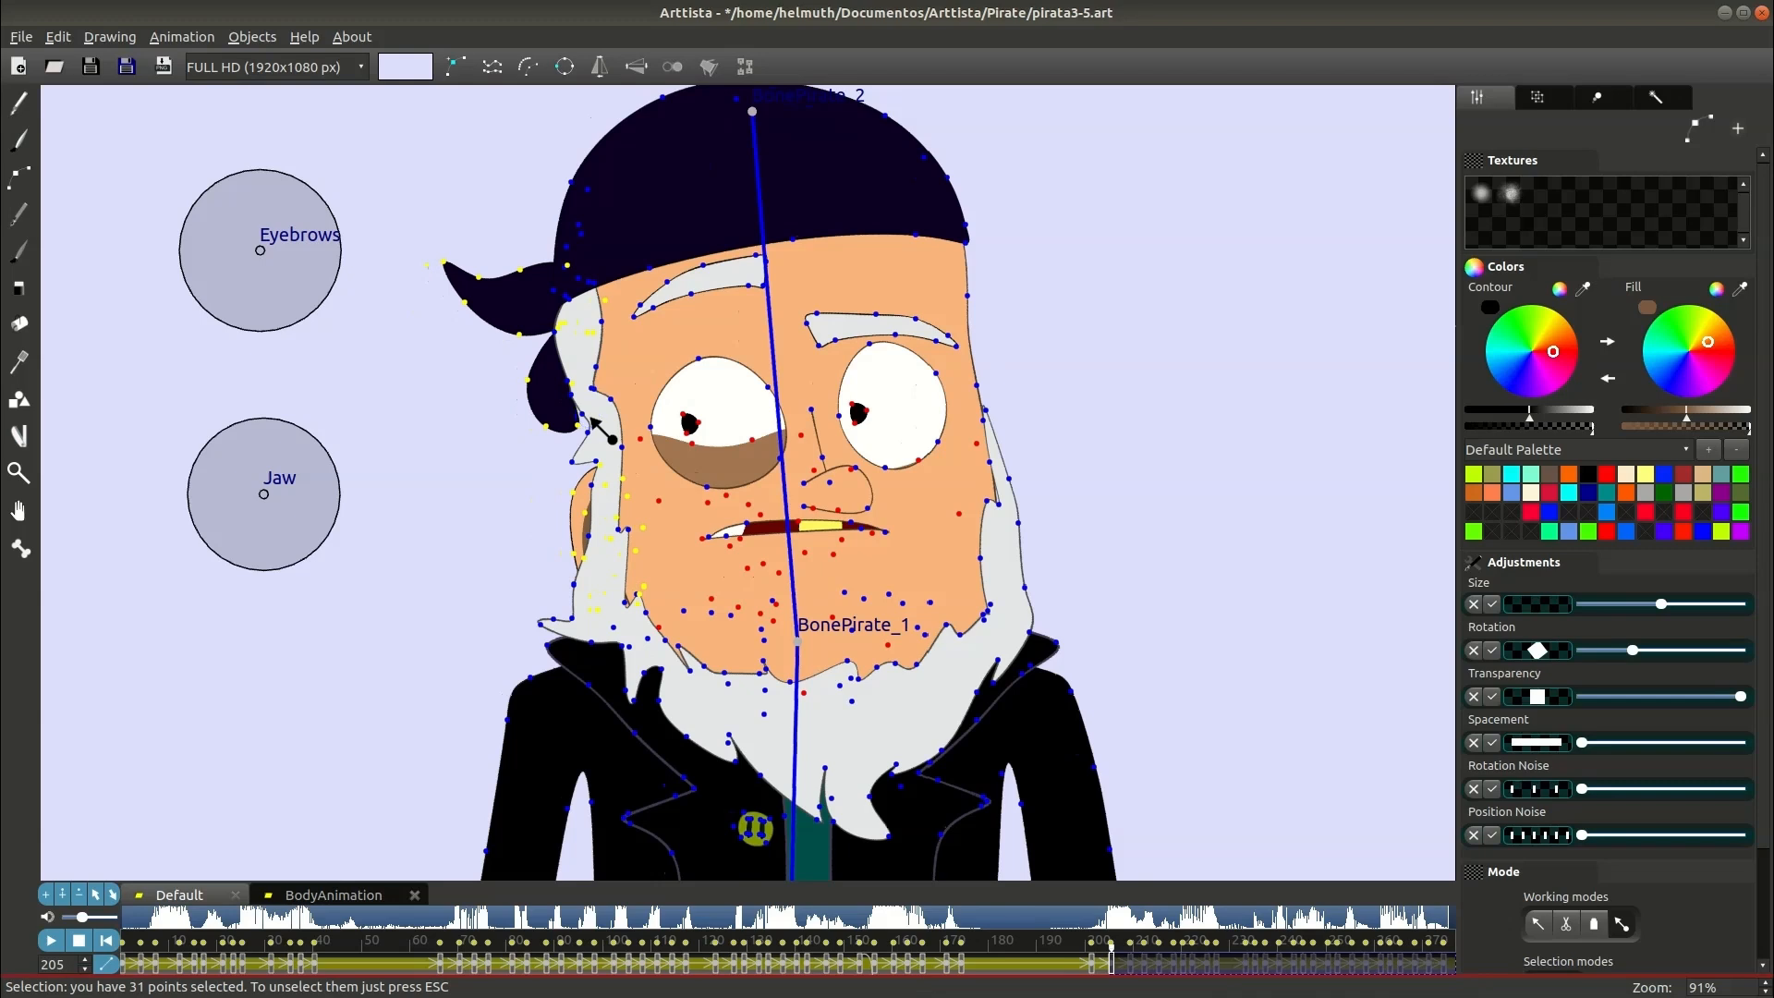
# Step: Move the bandana tails further right behind the head from frame 205 and replay the head turn
pyautogui.press('Escape')
pyautogui.doubleClick(536, 391)
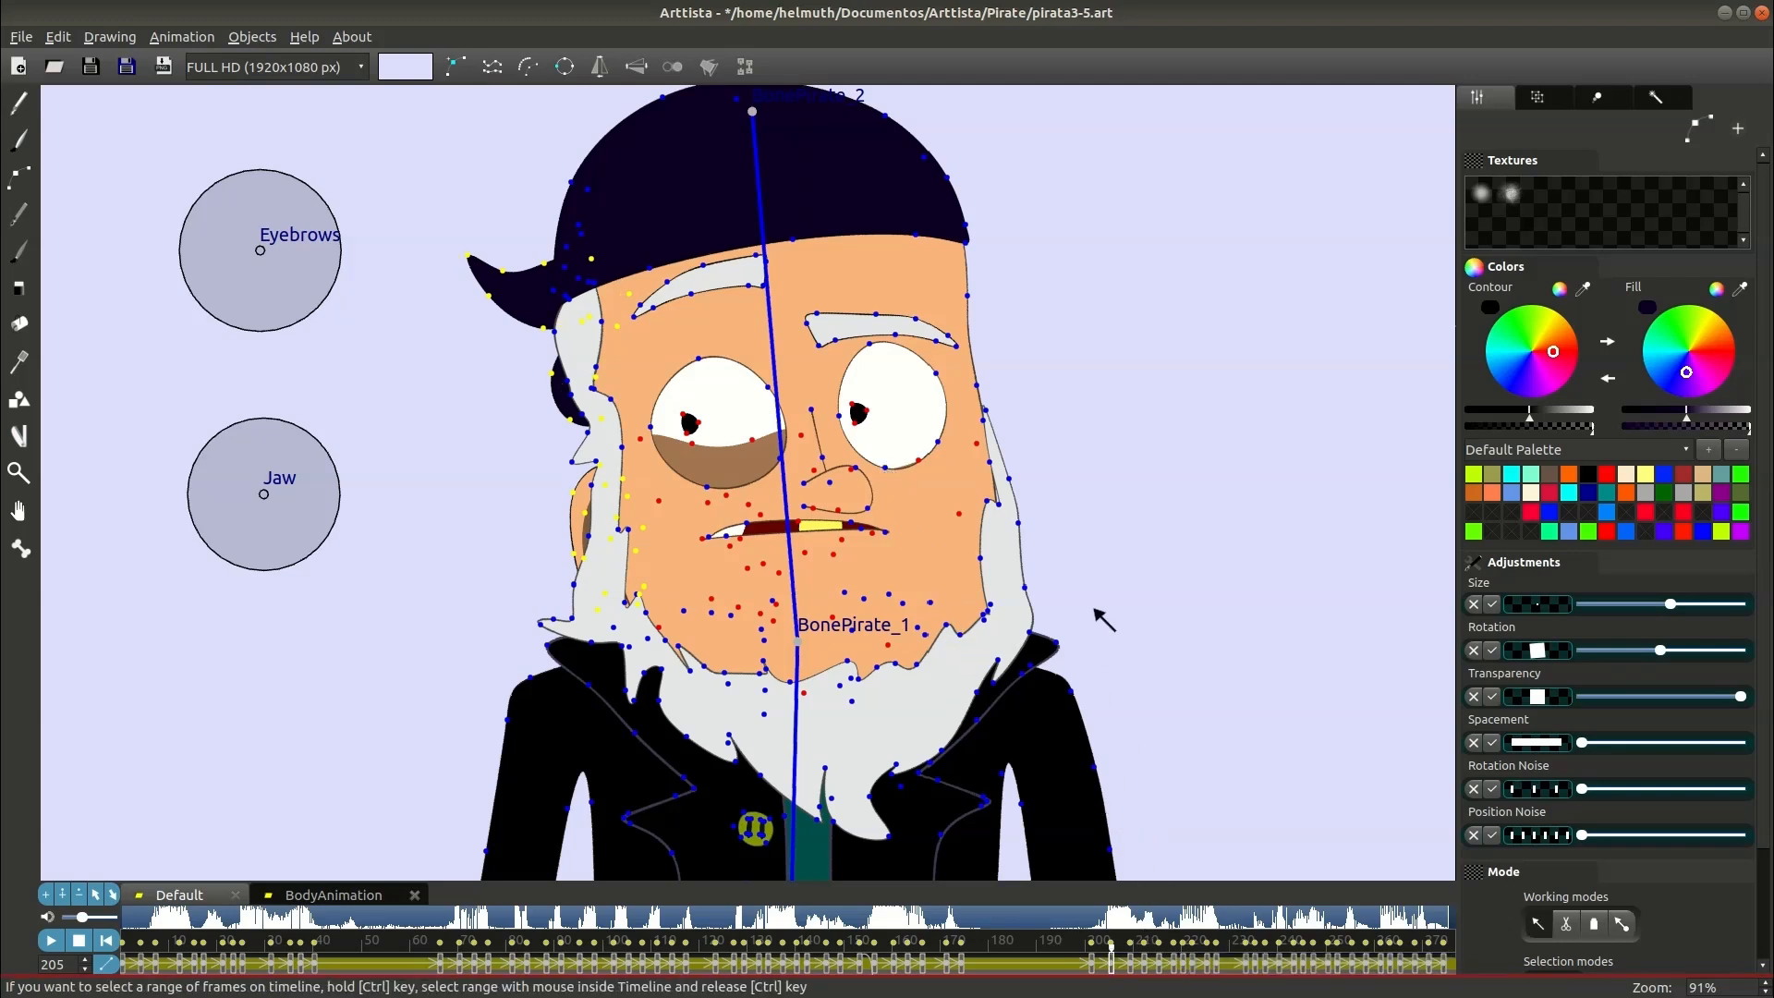
pyautogui.press('k')
pyautogui.moveTo(1087, 915)
pyautogui.mouseDown()
pyautogui.moveTo(1141, 915)
pyautogui.moveTo(1039, 914)
pyautogui.mouseUp()
pyautogui.press('Tab')
pyautogui.press('space')
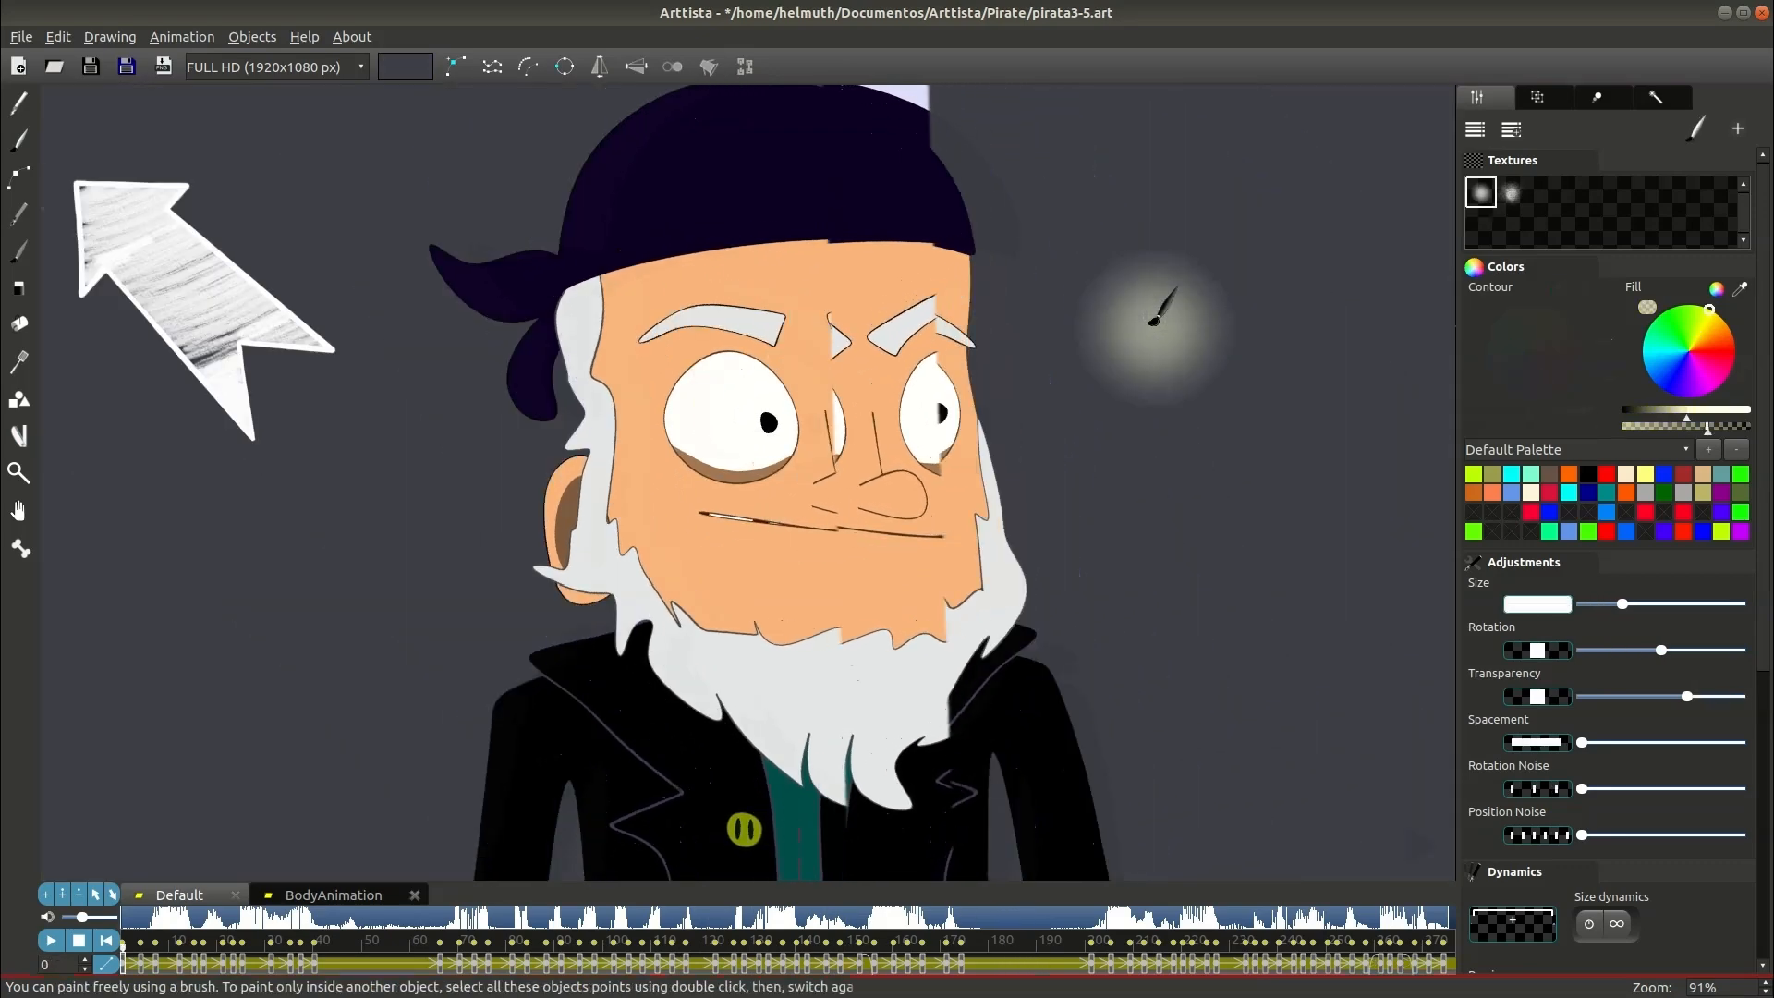
# Step: Paint soft brush light along the left side of the bandana, ear, beard and coat and tint it yellow
pyautogui.scroll(-2, 1157, 325)
pyautogui.moveTo(721, 171)
pyautogui.mouseDown()
pyautogui.moveTo(638, 189)
pyautogui.moveTo(571, 615)
pyautogui.mouseUp()
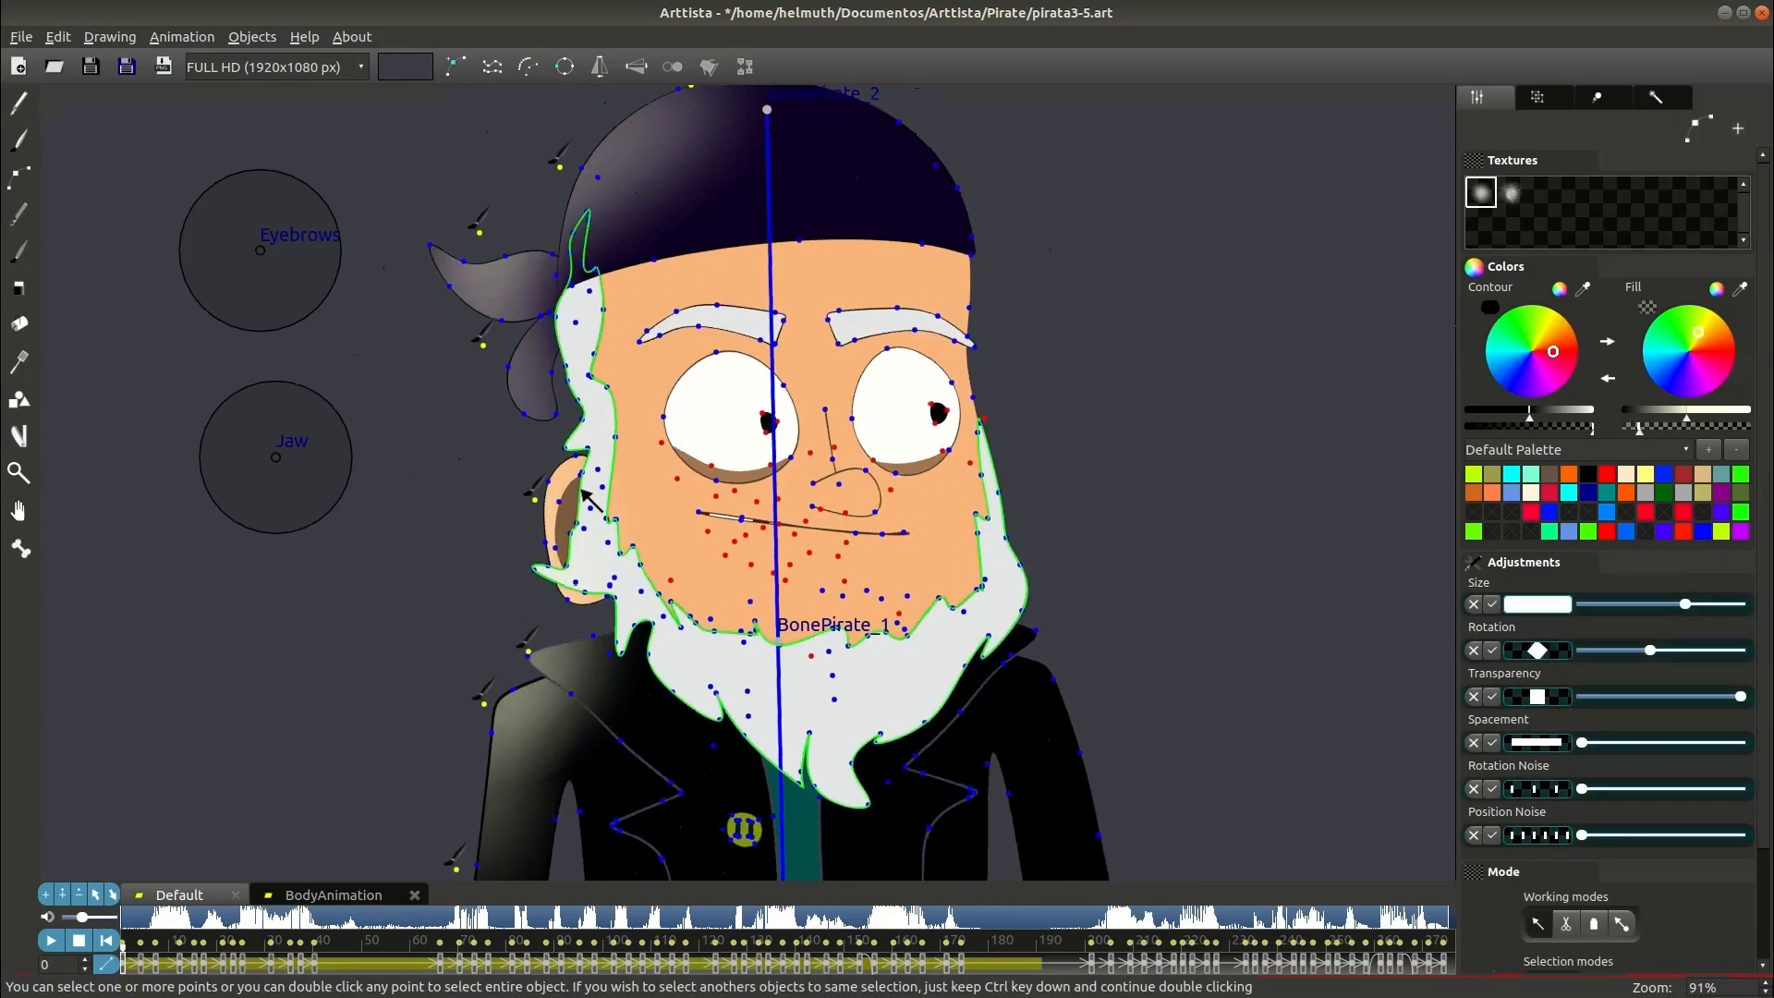
pyautogui.moveTo(1638, 428); pyautogui.dragTo(1640, 427)
pyautogui.press('Tab')
pyautogui.press('Tab')
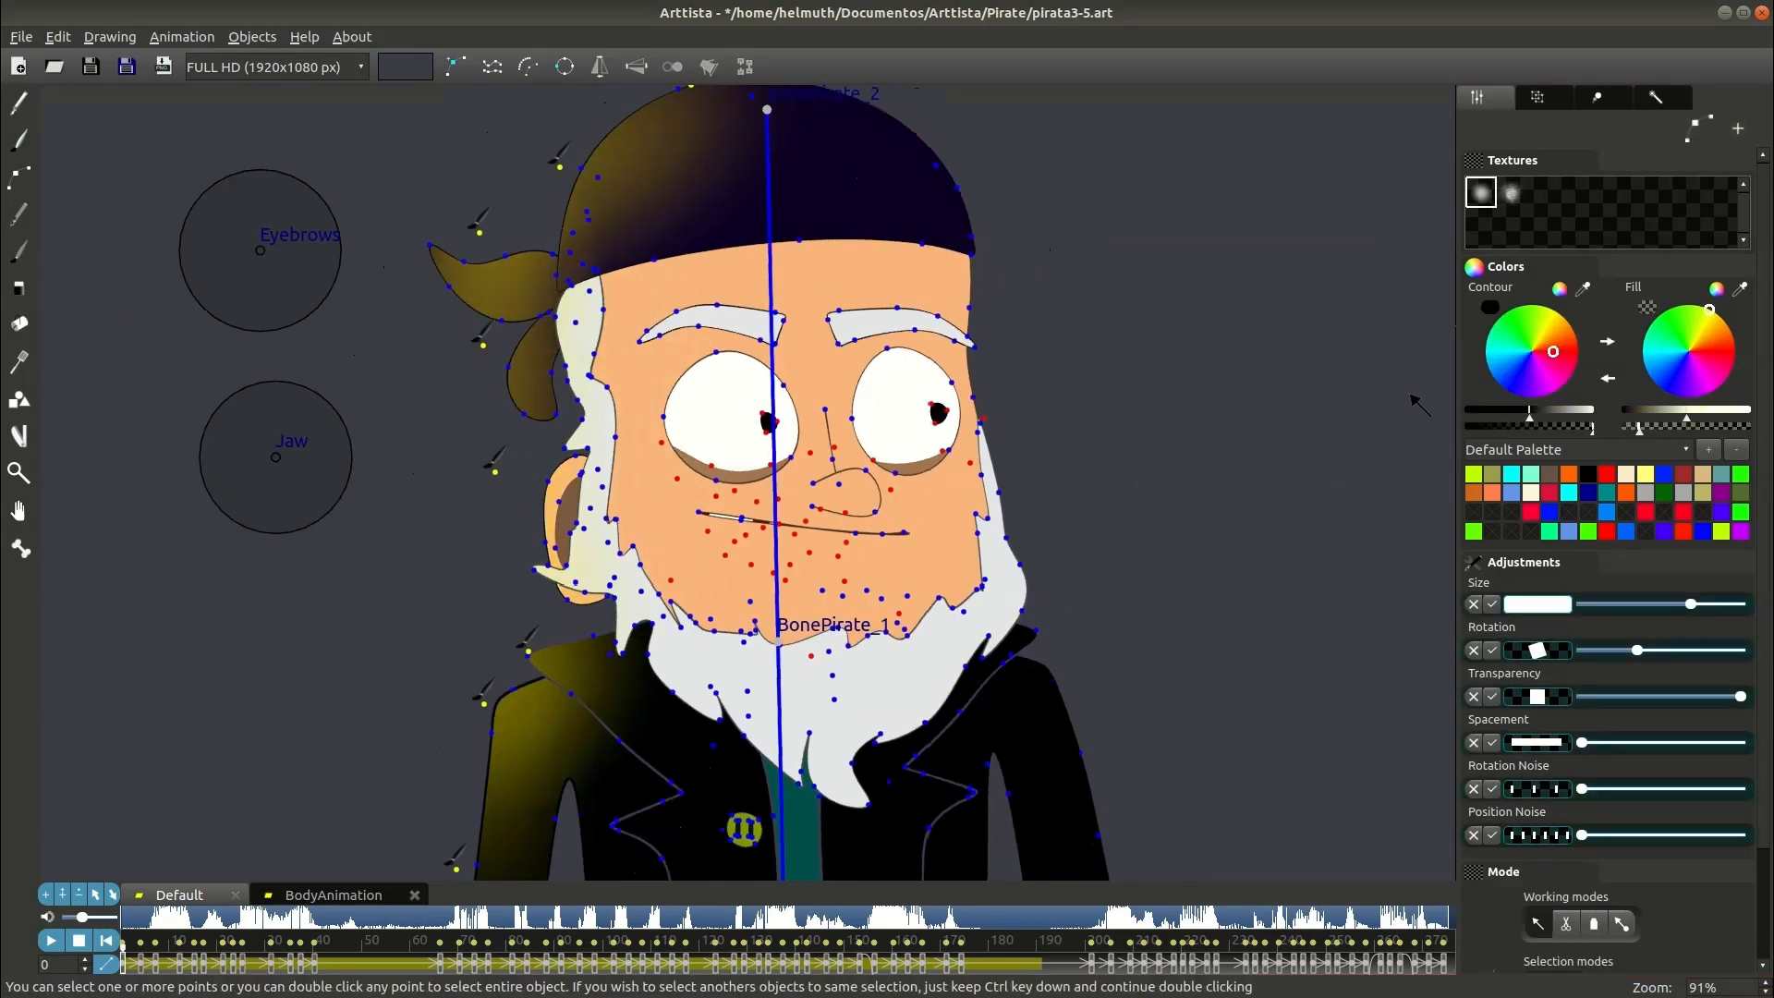
# Step: Change the canvas background colour to light blue and check the yellow shading during playback from frame 0
pyautogui.click(421, 69)
pyautogui.click(1125, 689)
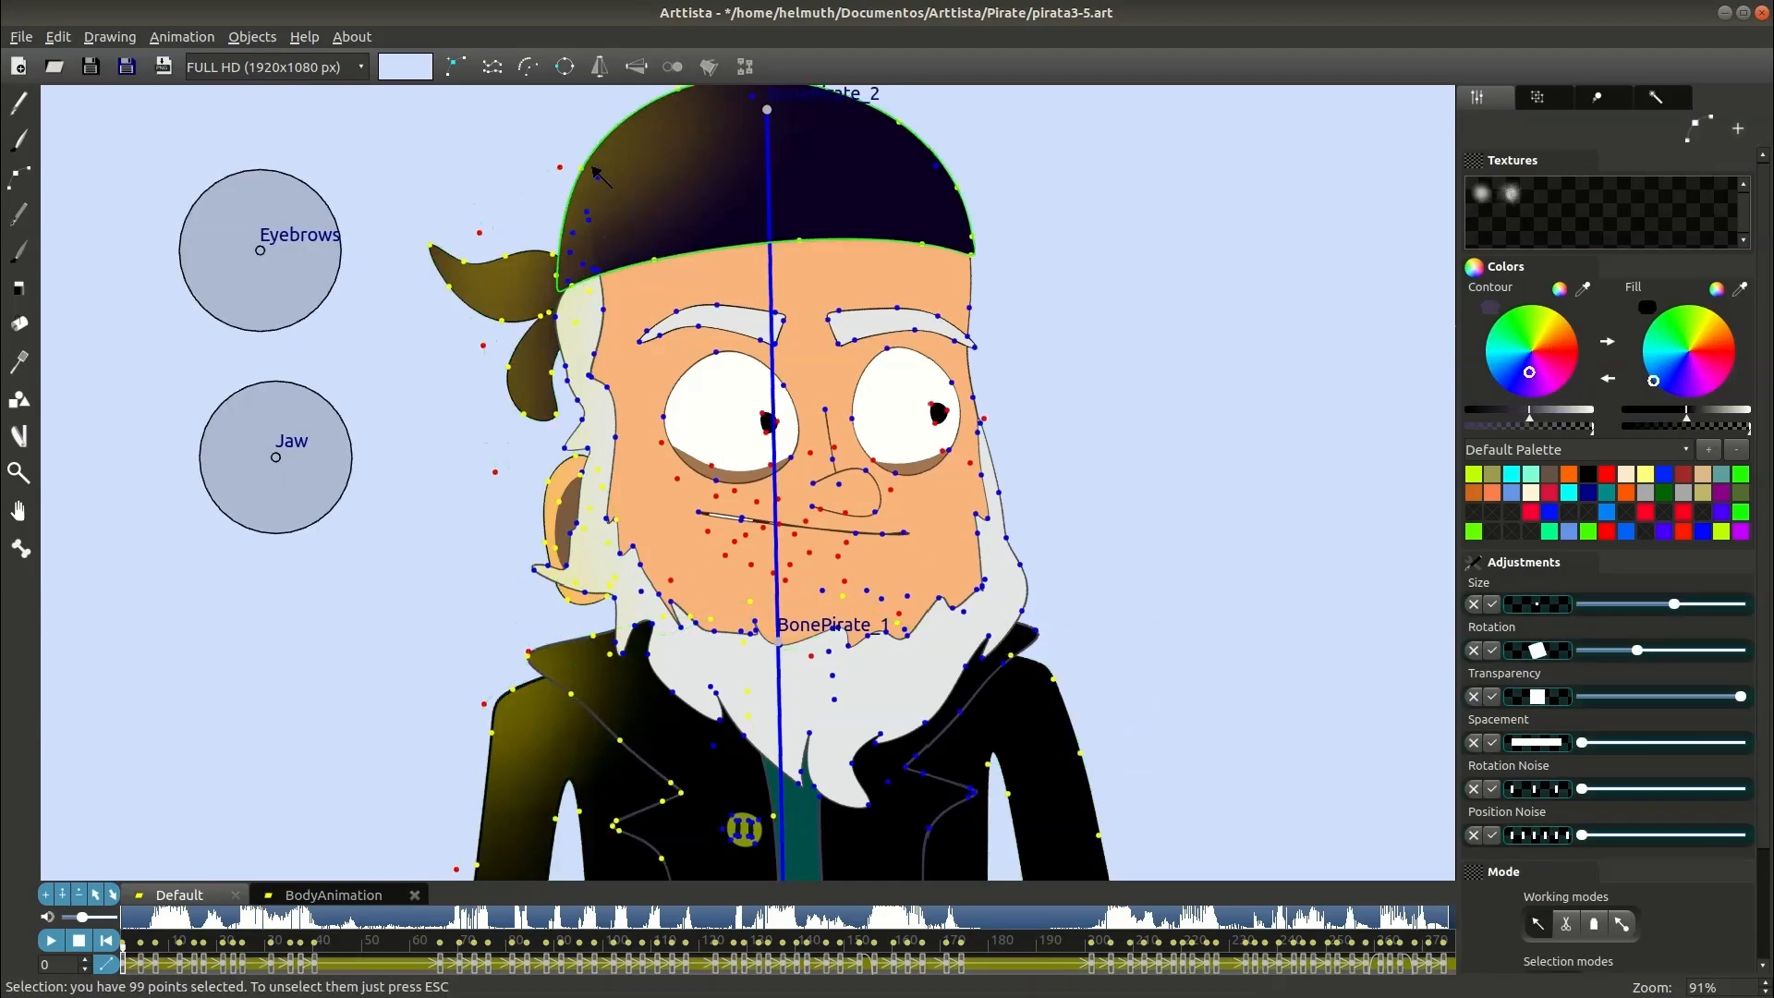
pyautogui.press('Tab')
pyautogui.press('space')
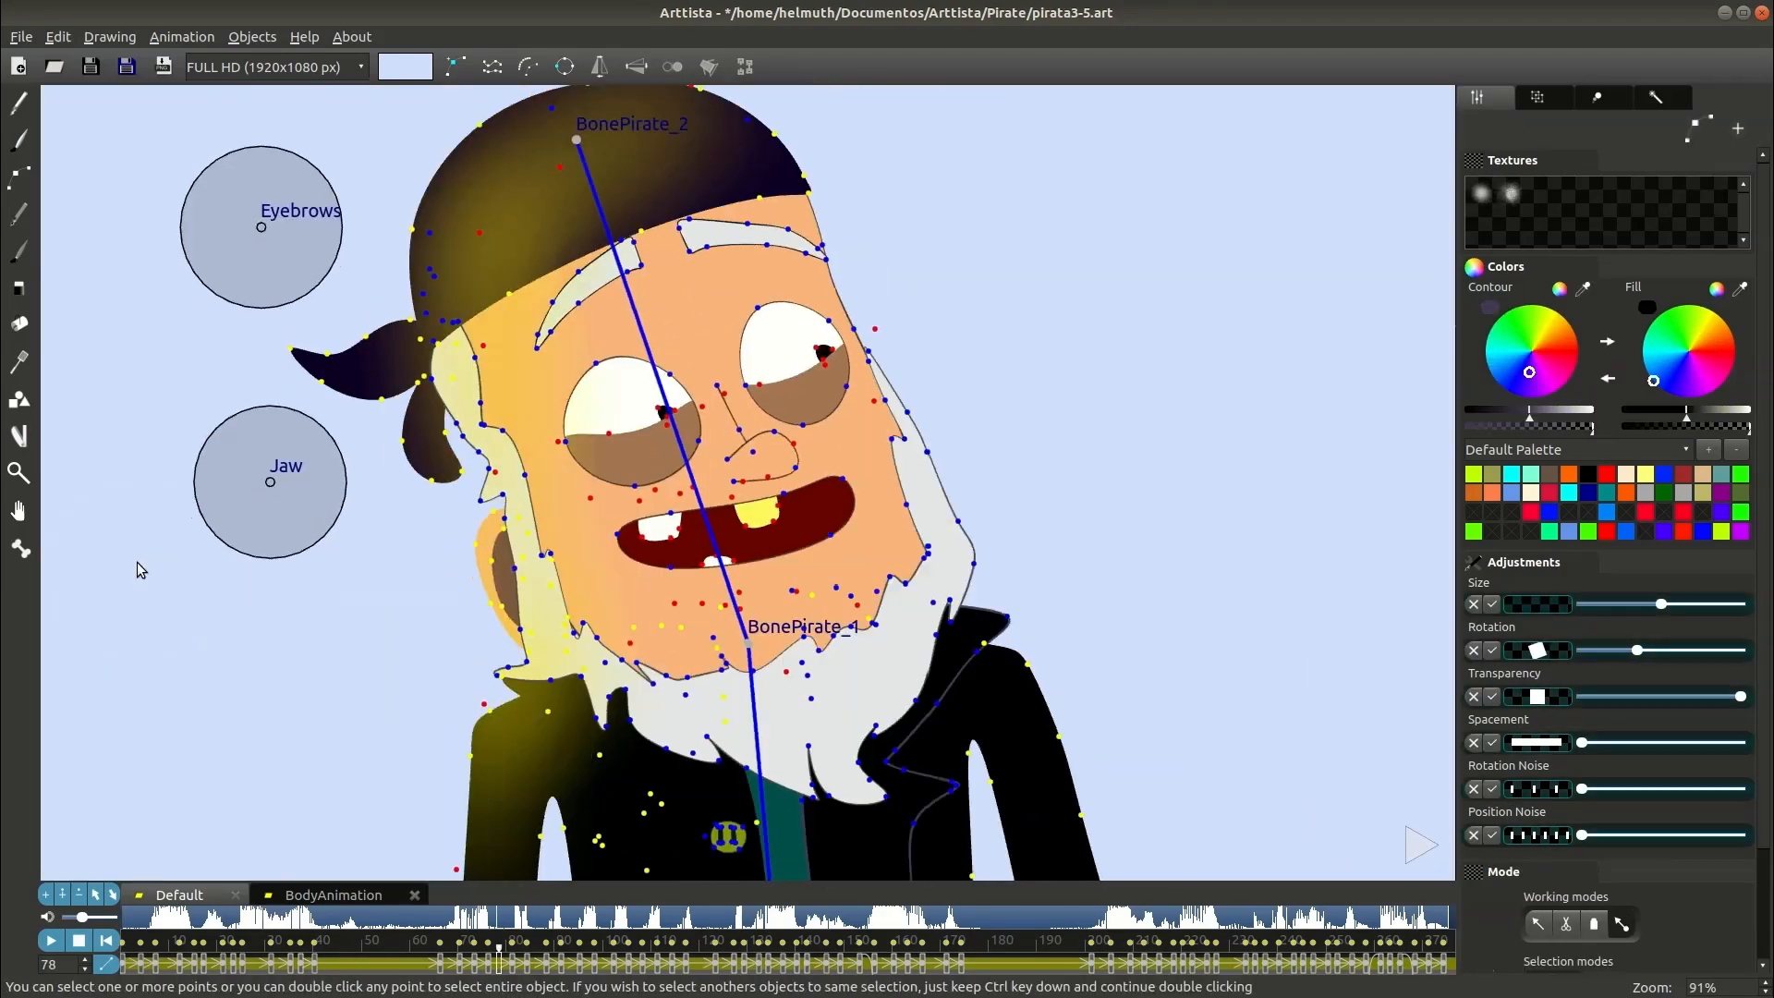
pyautogui.press('Tab')
pyautogui.click(124, 964)
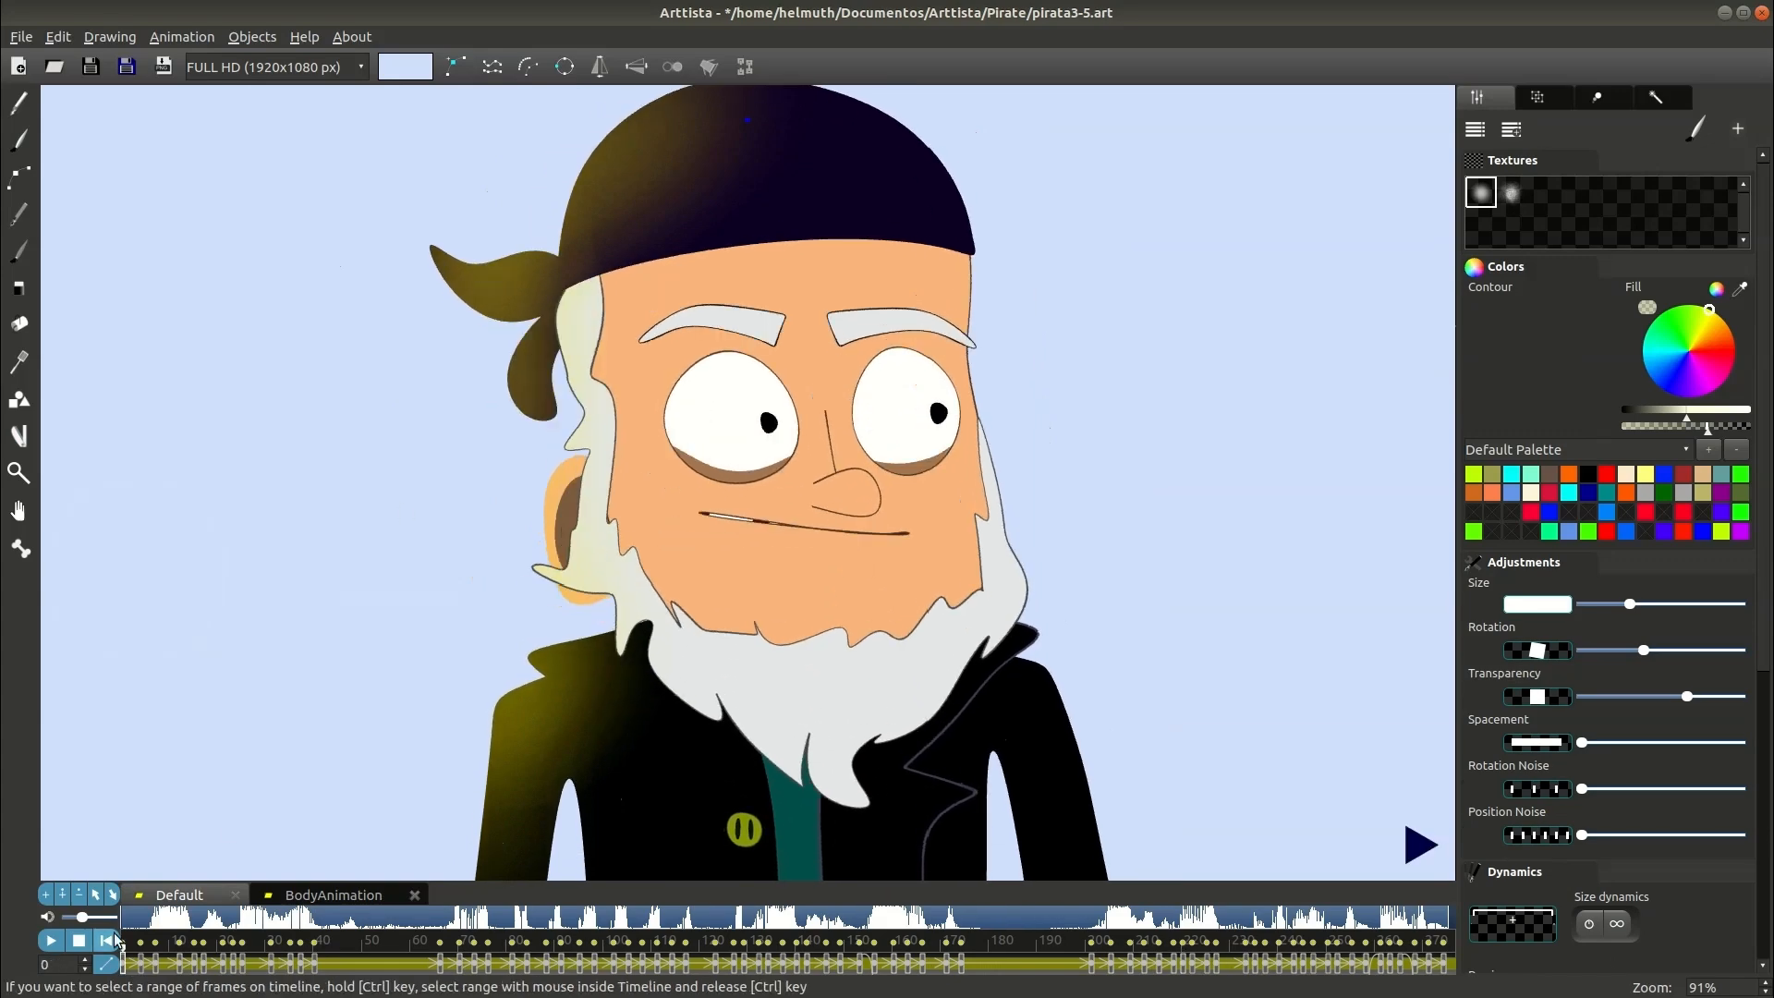
# Step: Reposition the yellow light texture points beside the bandana and coat and bring them to the front until frame 276
pyautogui.press('Tab')
pyautogui.doubleClick(490, 347)
pyautogui.moveTo(490, 348); pyautogui.dragTo(533, 327)
pyautogui.press('Escape')
pyautogui.moveTo(527, 684); pyautogui.dragTo(440, 683)
pyautogui.moveTo(500, 849); pyautogui.dragTo(467, 885)
pyautogui.doubleClick(443, 686)
pyautogui.press('pageup')
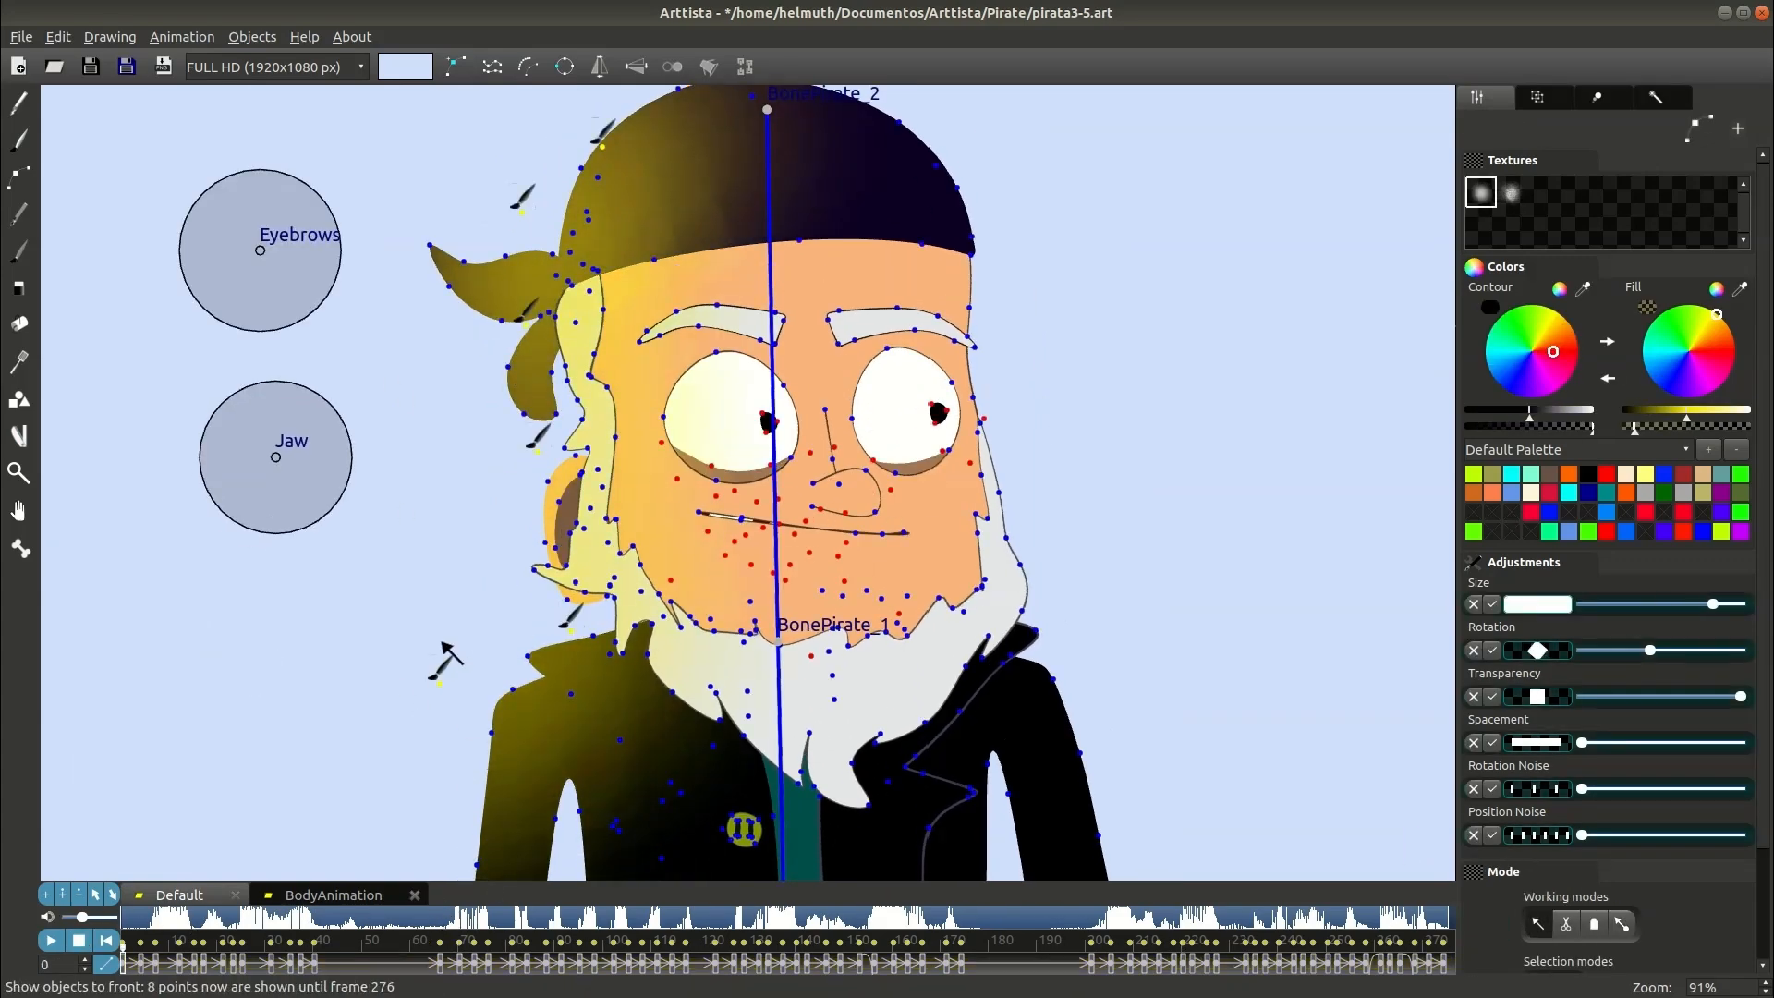
pyautogui.click(781, 642)
pyautogui.doubleClick(440, 684)
pyautogui.scroll(-2, 419, 142)
# Step: Browse the PNG files in /opt/arttista/textures and import a speckled brush texture
pyautogui.moveTo(419, 142)
pyautogui.mouseDown()
pyautogui.moveTo(684, 607)
pyautogui.moveTo(759, 347)
pyautogui.mouseUp()
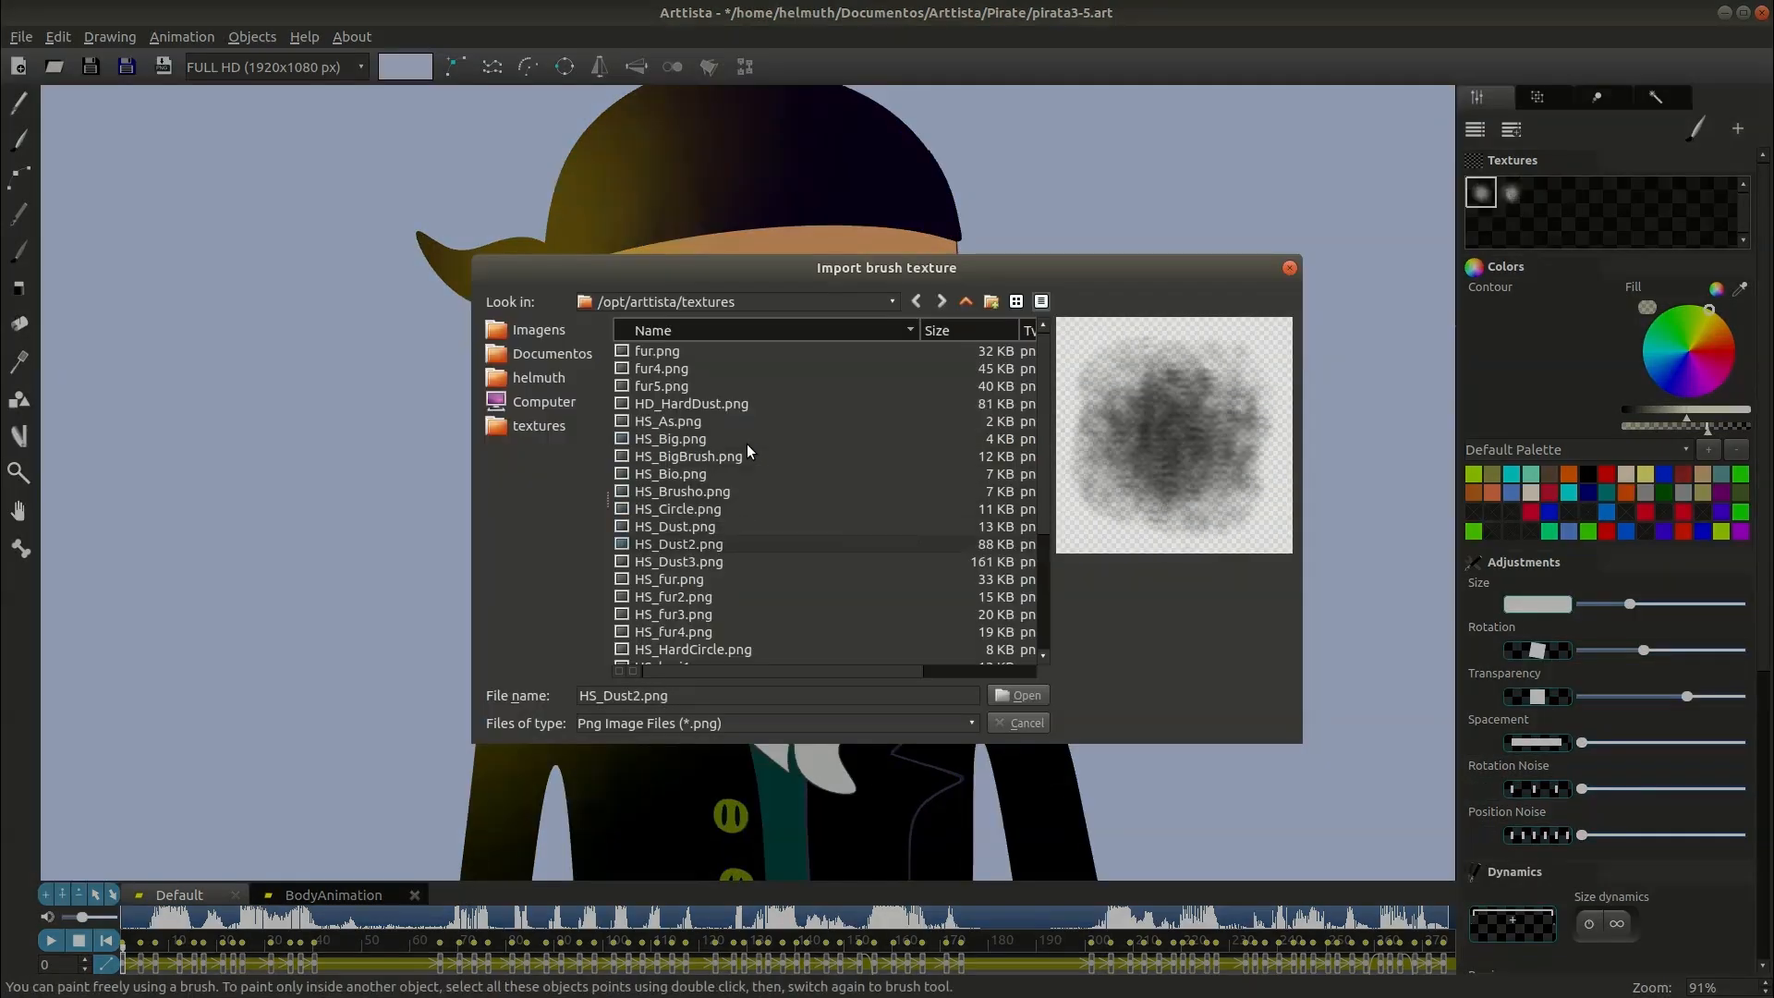
pyautogui.press('Down')
pyautogui.press('Down')
pyautogui.press('Down')
pyautogui.press('Down')
pyautogui.press('Down')
pyautogui.press('Down')
pyautogui.press('Down')
pyautogui.scroll(-1, 749, 447)
pyautogui.press('Return')
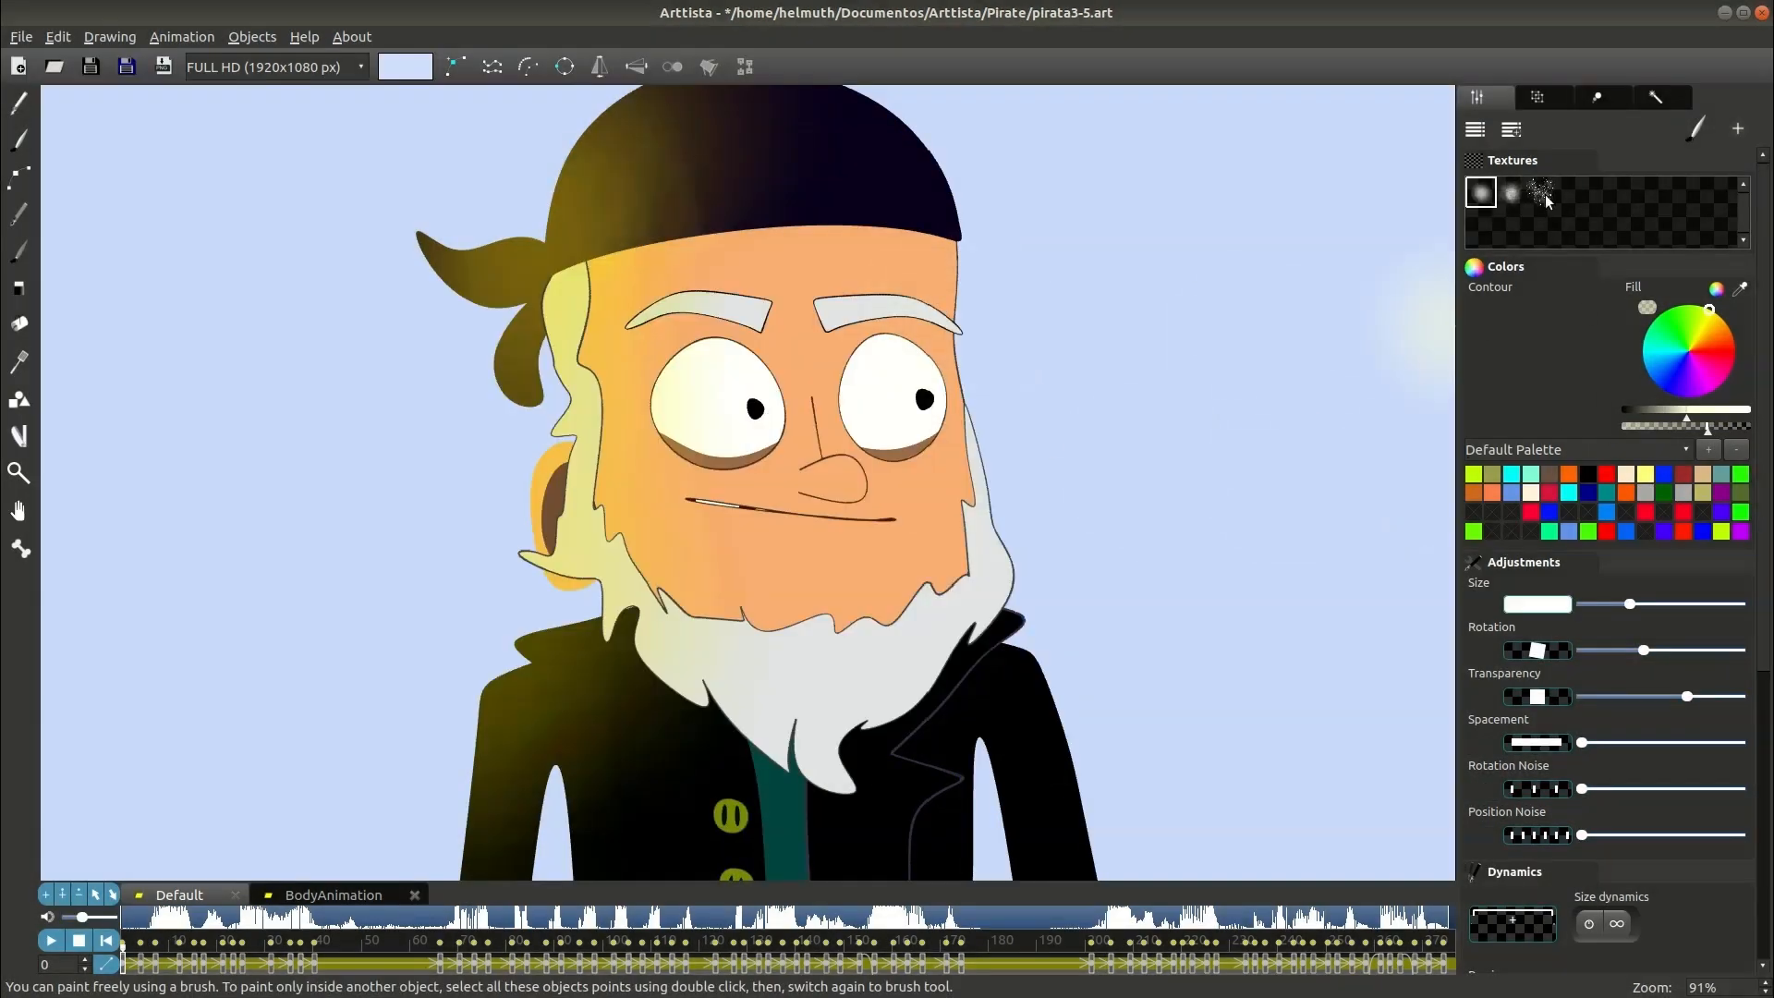
# Step: Paint the speckled texture over the bandana and down the left coat sleeve, with its rotation noise set to 209
pyautogui.click(736, 180)
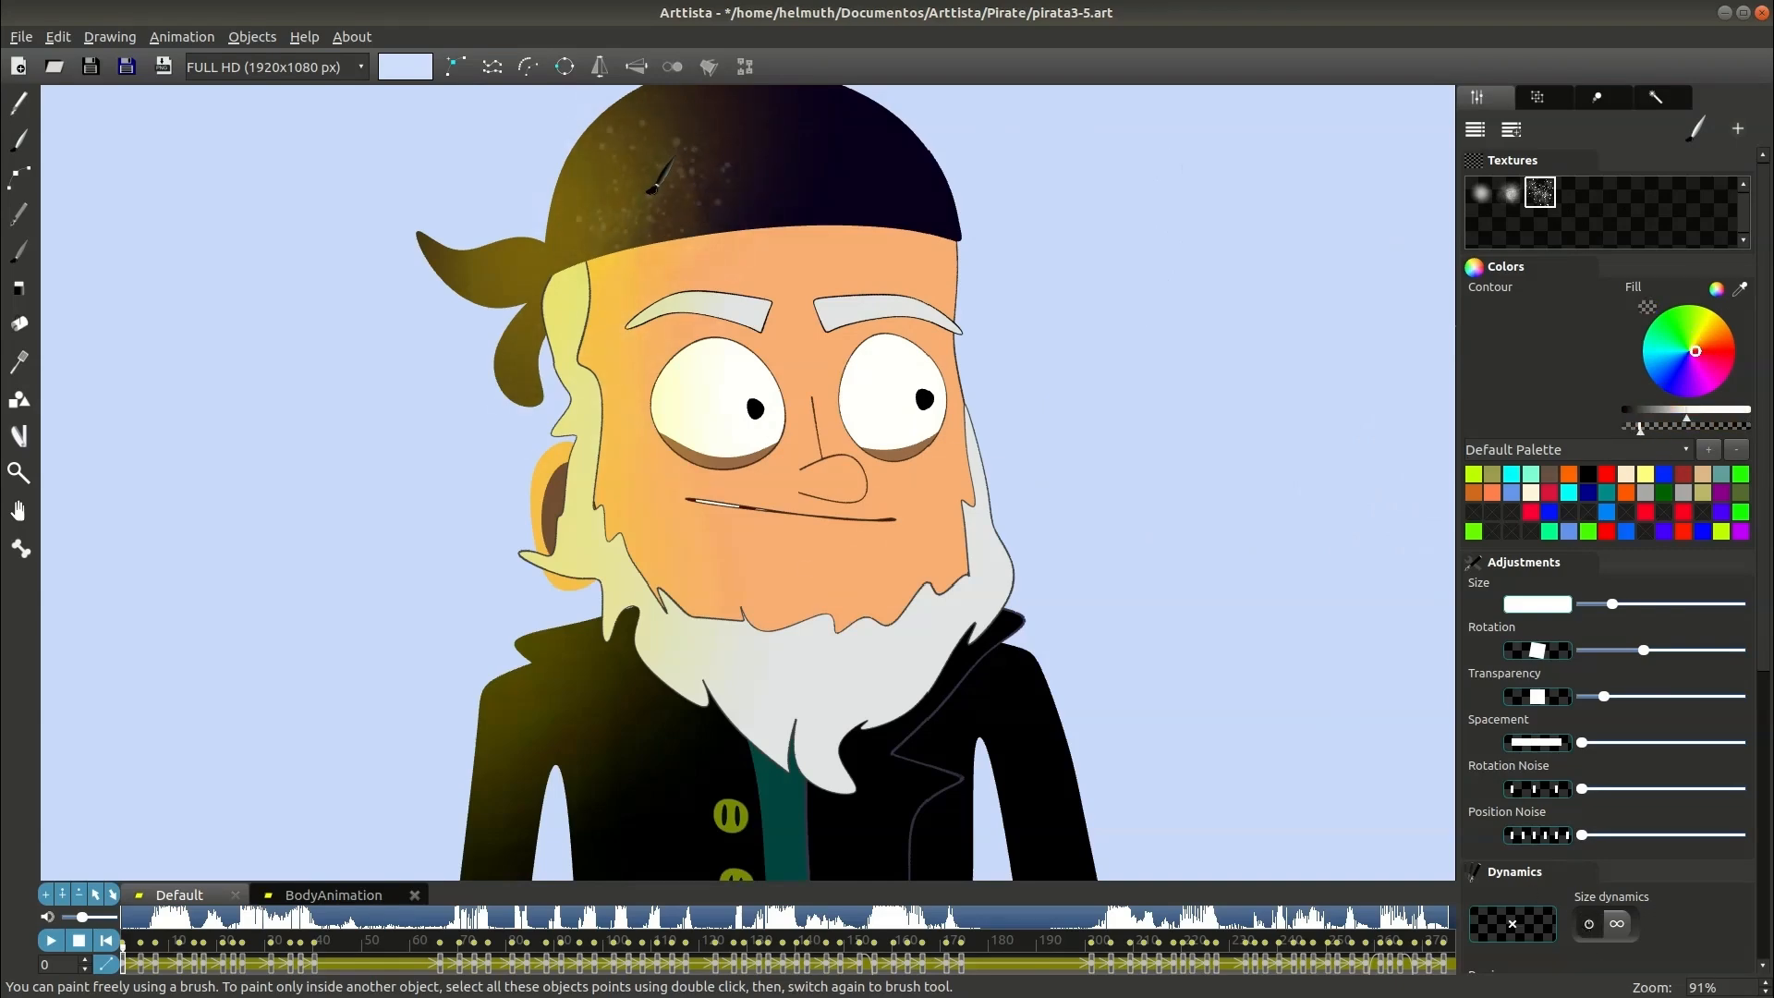
pyautogui.scroll(-2, 680, 167)
pyautogui.moveTo(549, 672); pyautogui.dragTo(509, 851)
pyautogui.press('Escape')
pyautogui.doubleClick(492, 815)
pyautogui.doubleClick(509, 850)
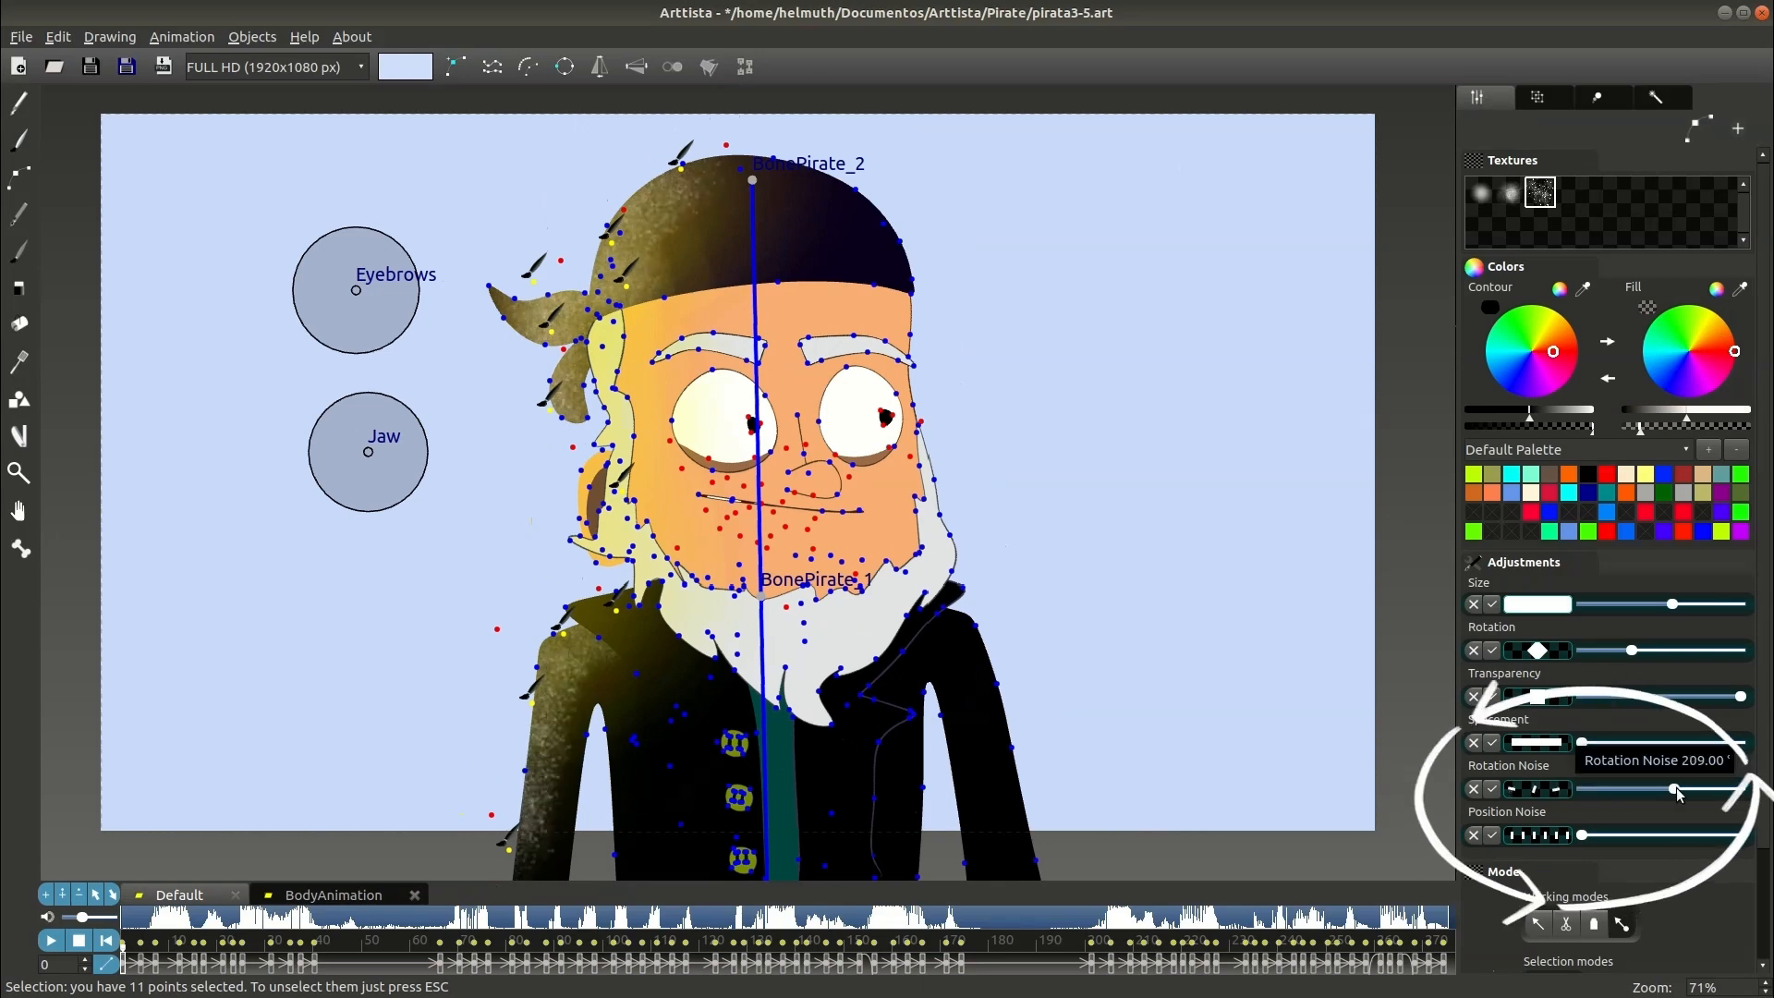
# Step: Play the animation from the start to examine how the speckled texture follows the bandana and coat
pyautogui.press('Tab')
pyautogui.scroll(2, 1335, 496)
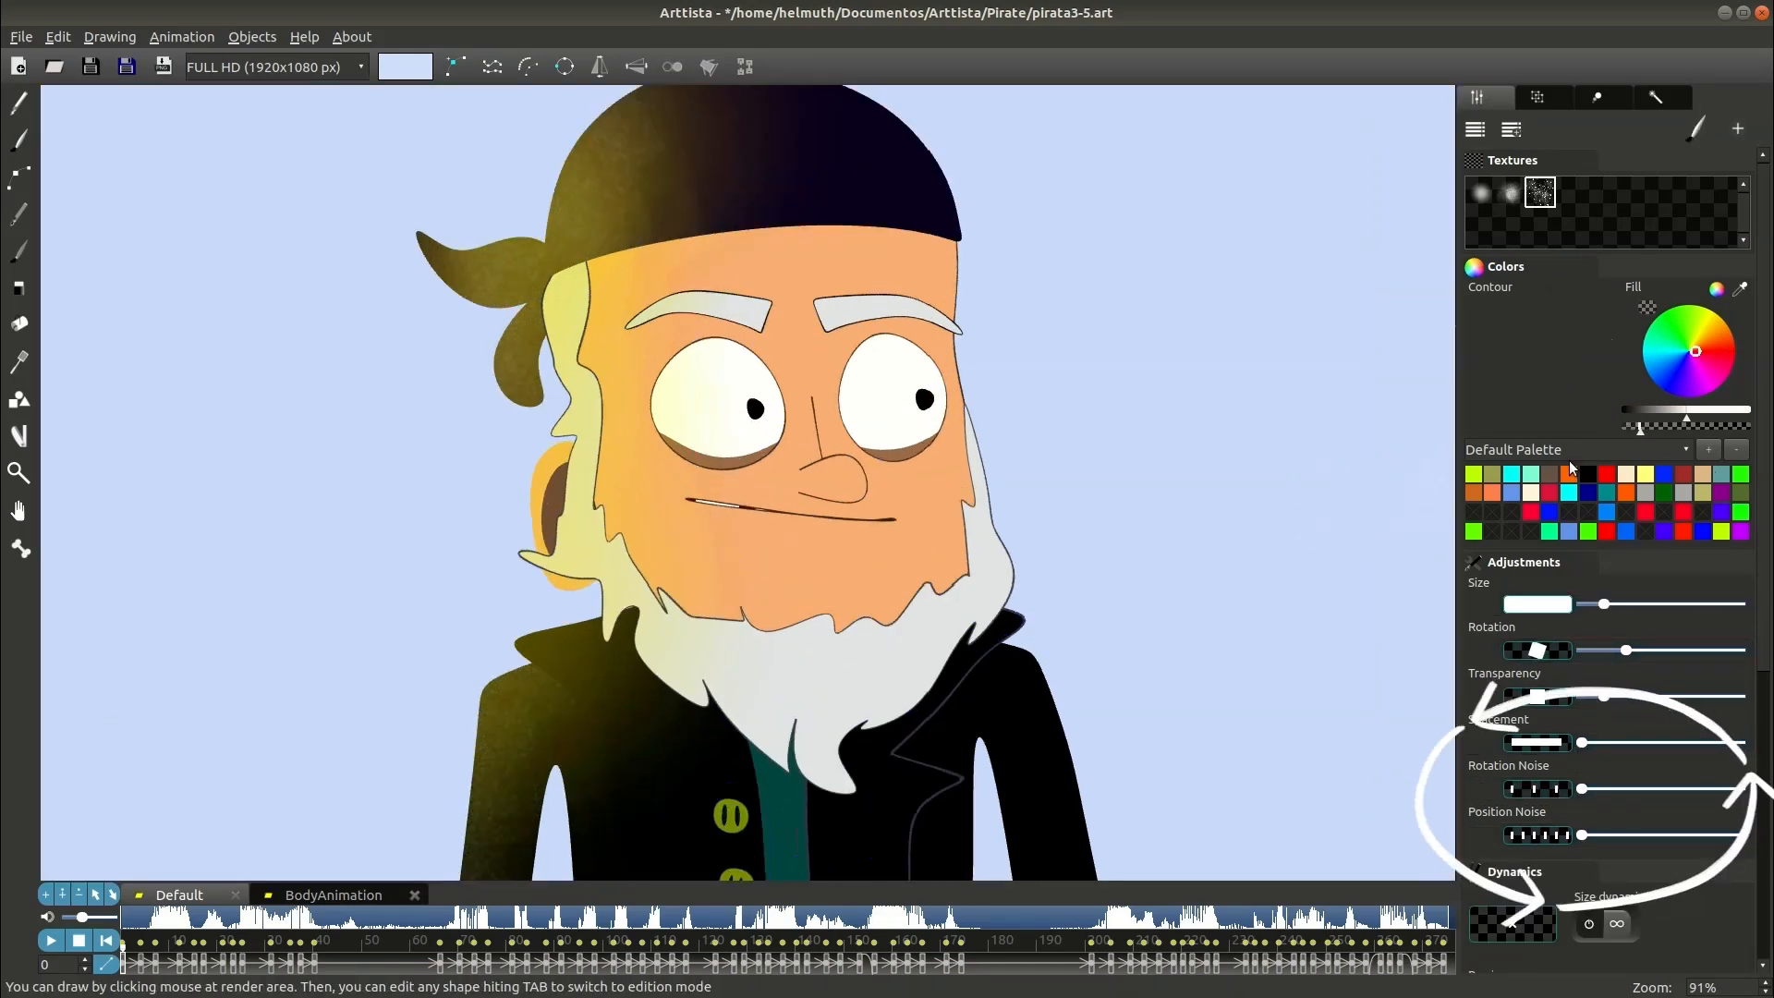
pyautogui.press('Tab')
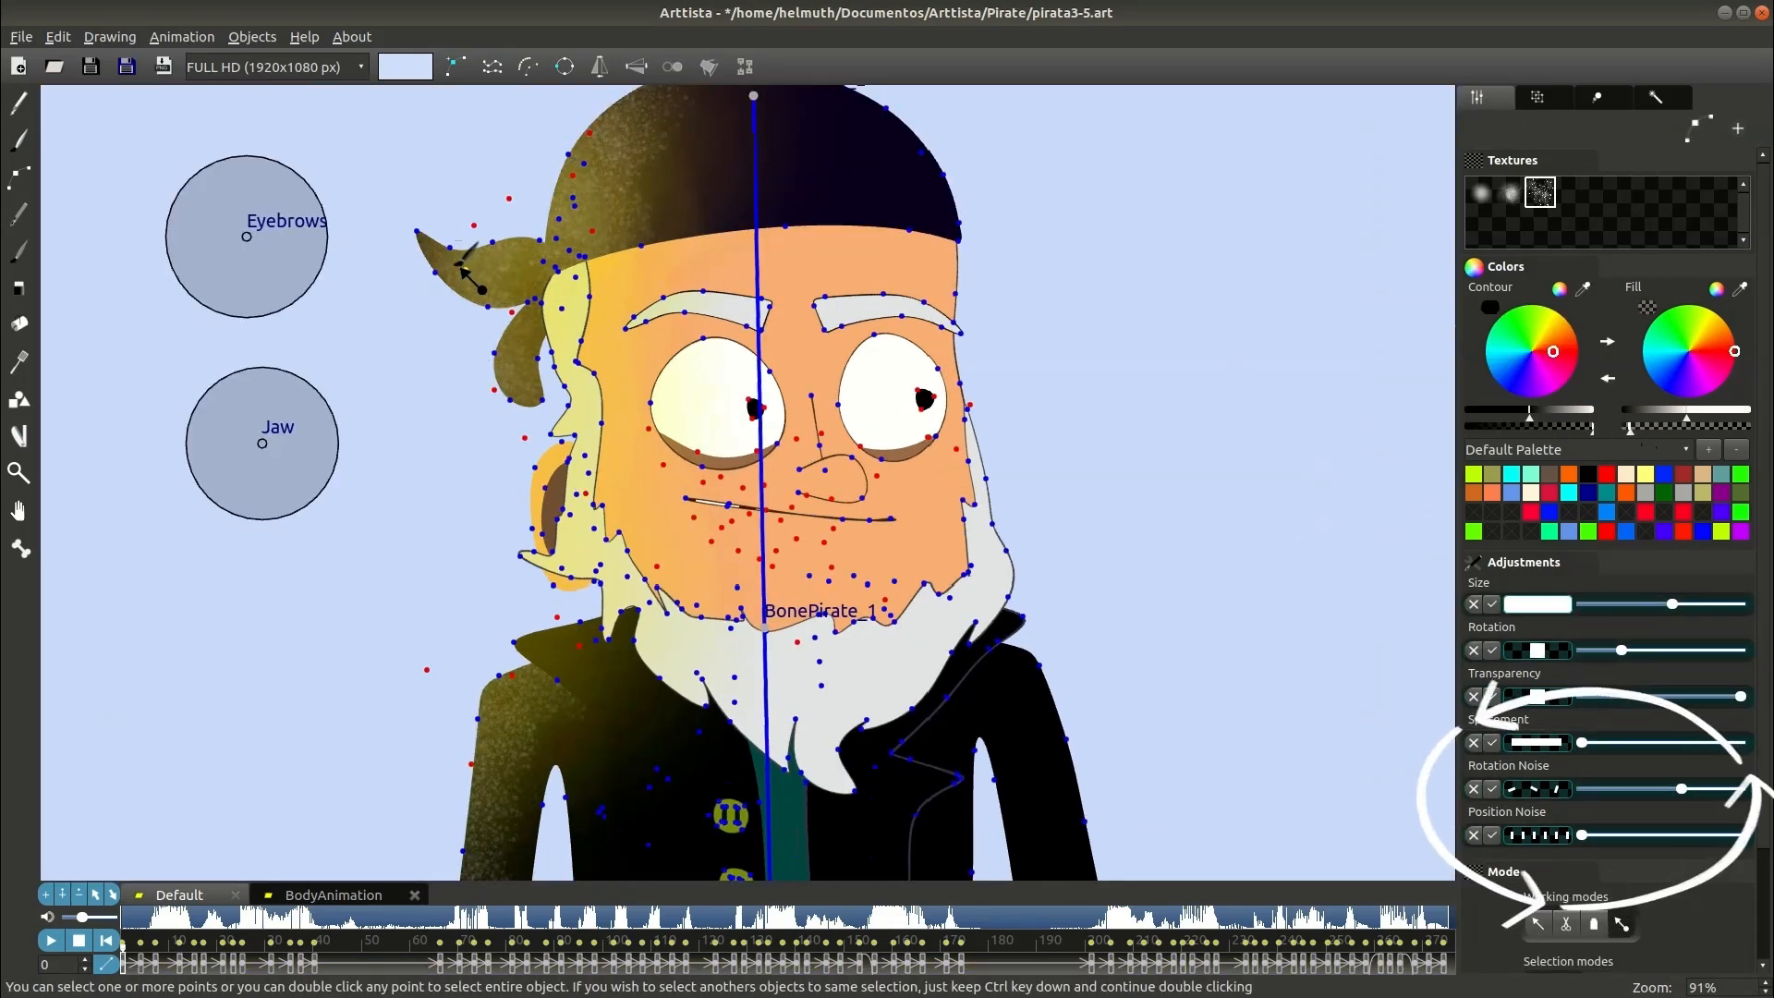
pyautogui.press('Tab')
pyautogui.press('space')
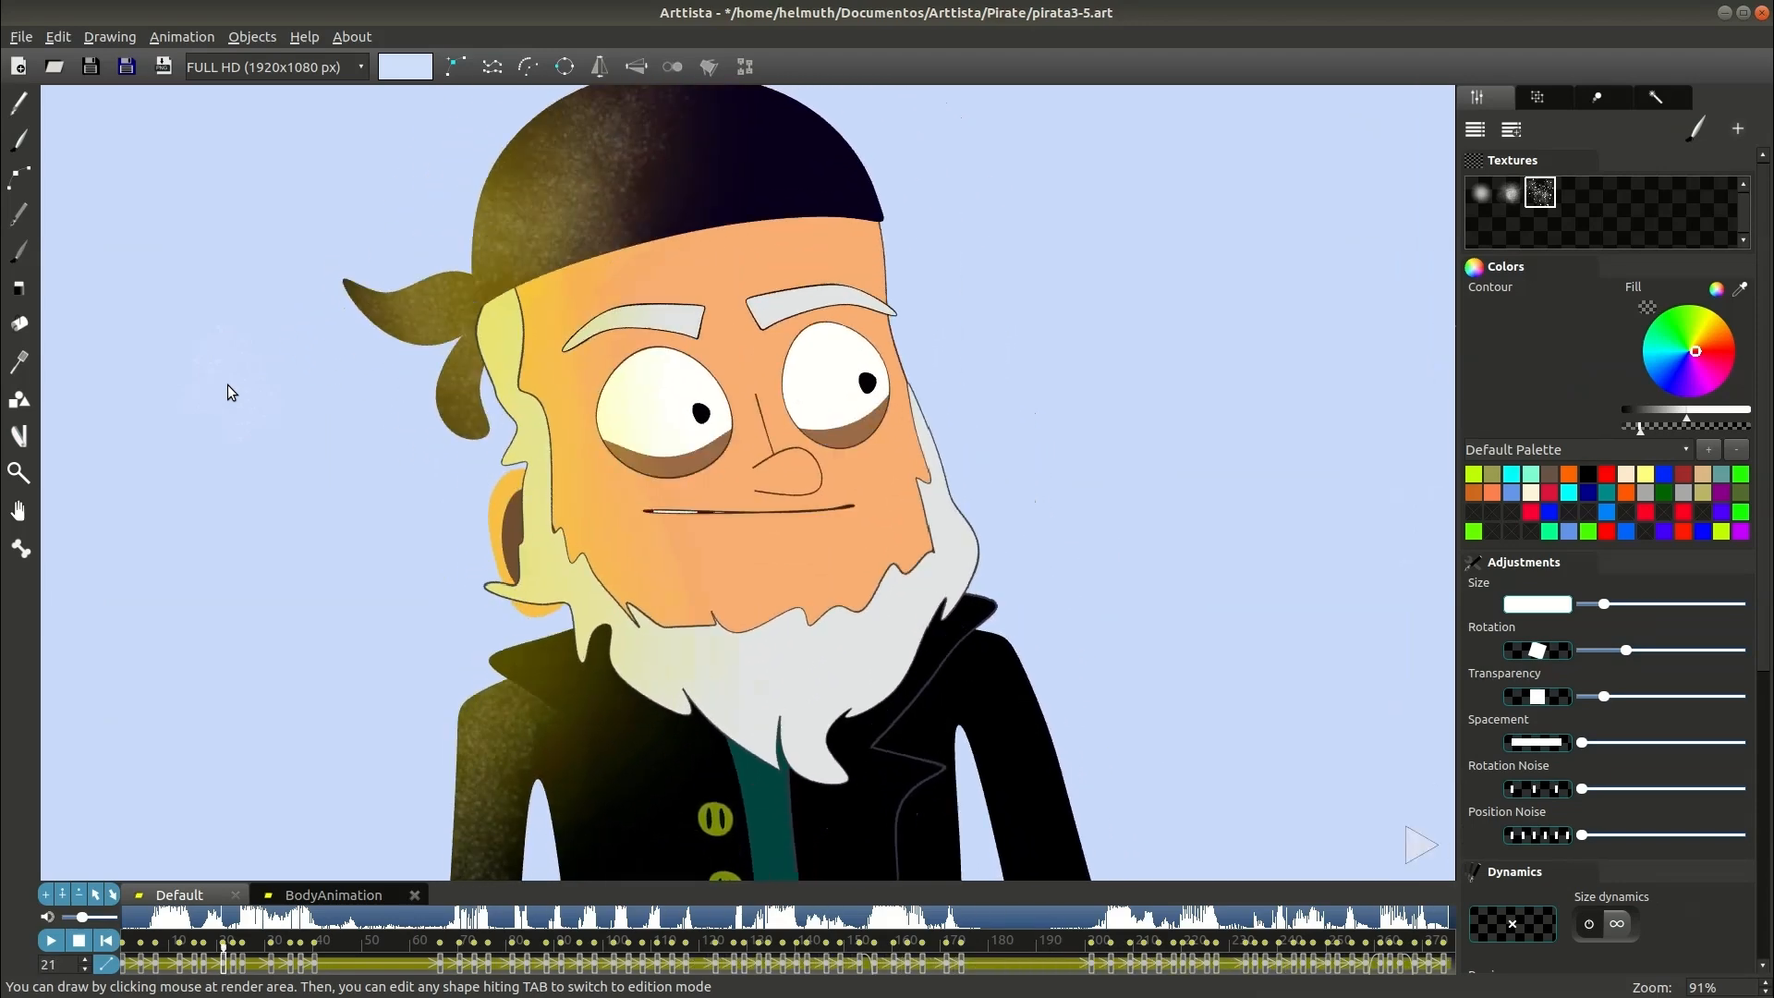
pyautogui.press('space')
pyautogui.press('Tab')
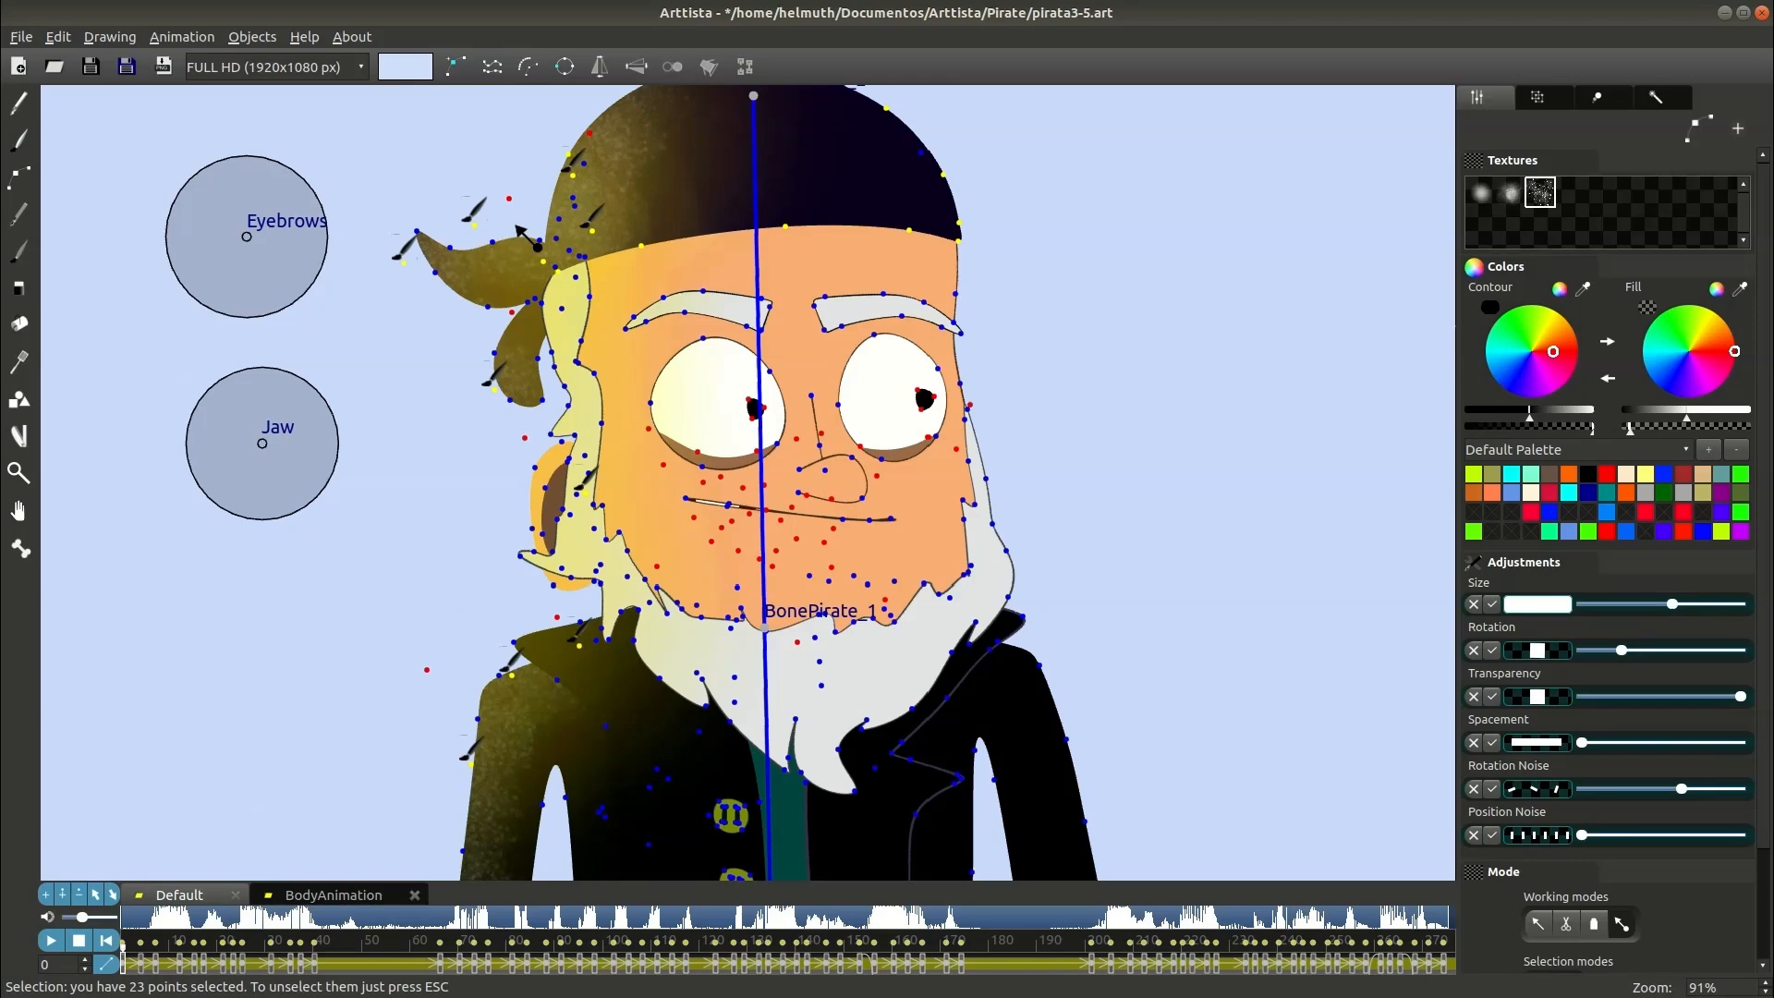
# Step: Isolate the bandana, coat and speckle textures, and select the bandana outline together with its surrounding texture points
pyautogui.press('i')
pyautogui.scroll(-2, 502, 276)
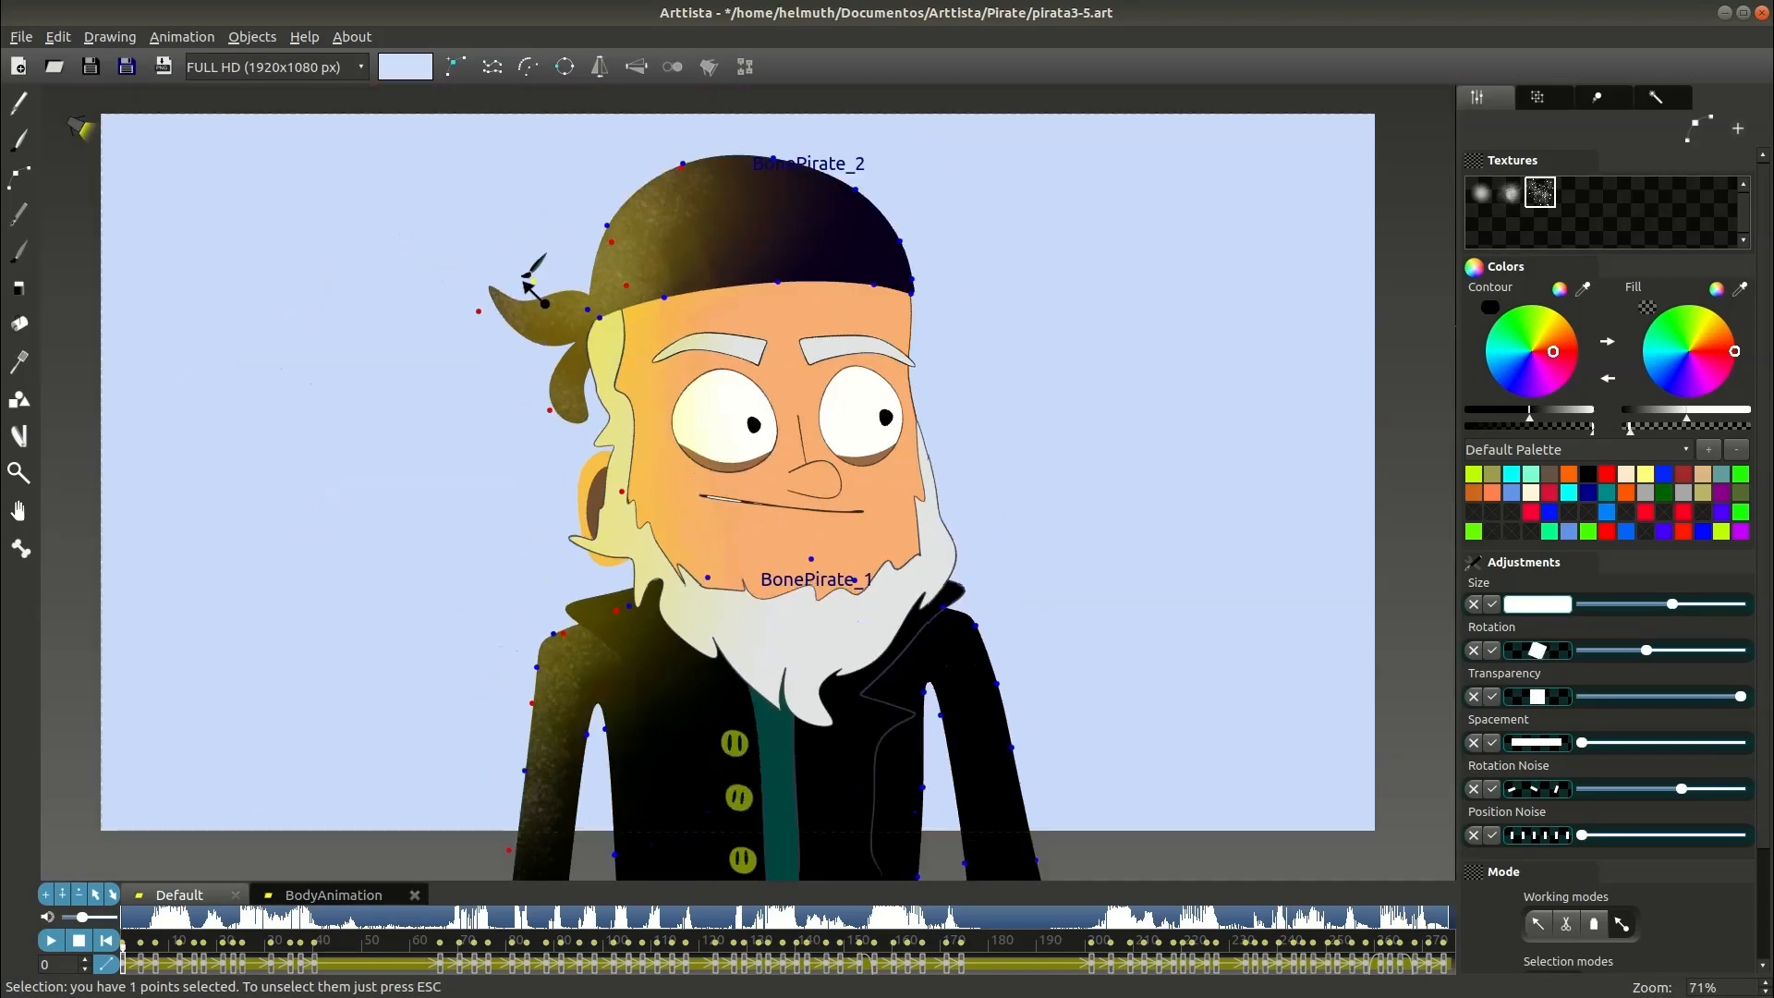
pyautogui.moveTo(707, 643); pyautogui.dragTo(671, 752)
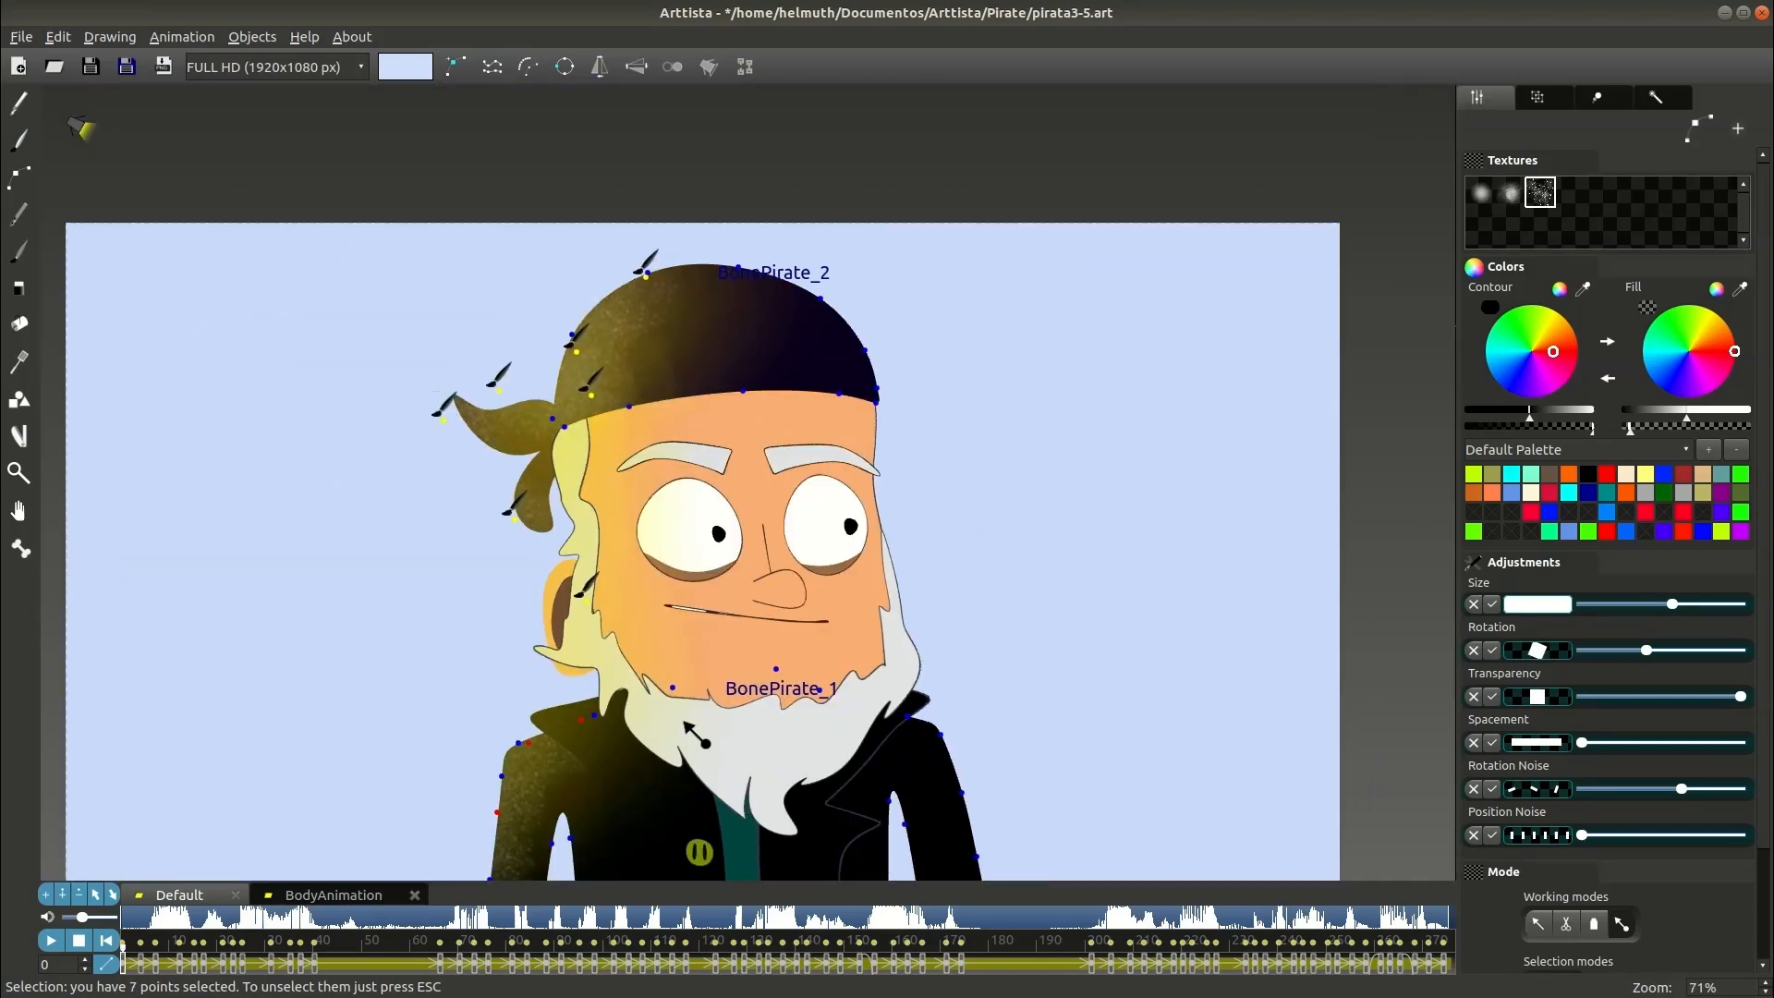
pyautogui.moveTo(632, 839); pyautogui.dragTo(662, 685)
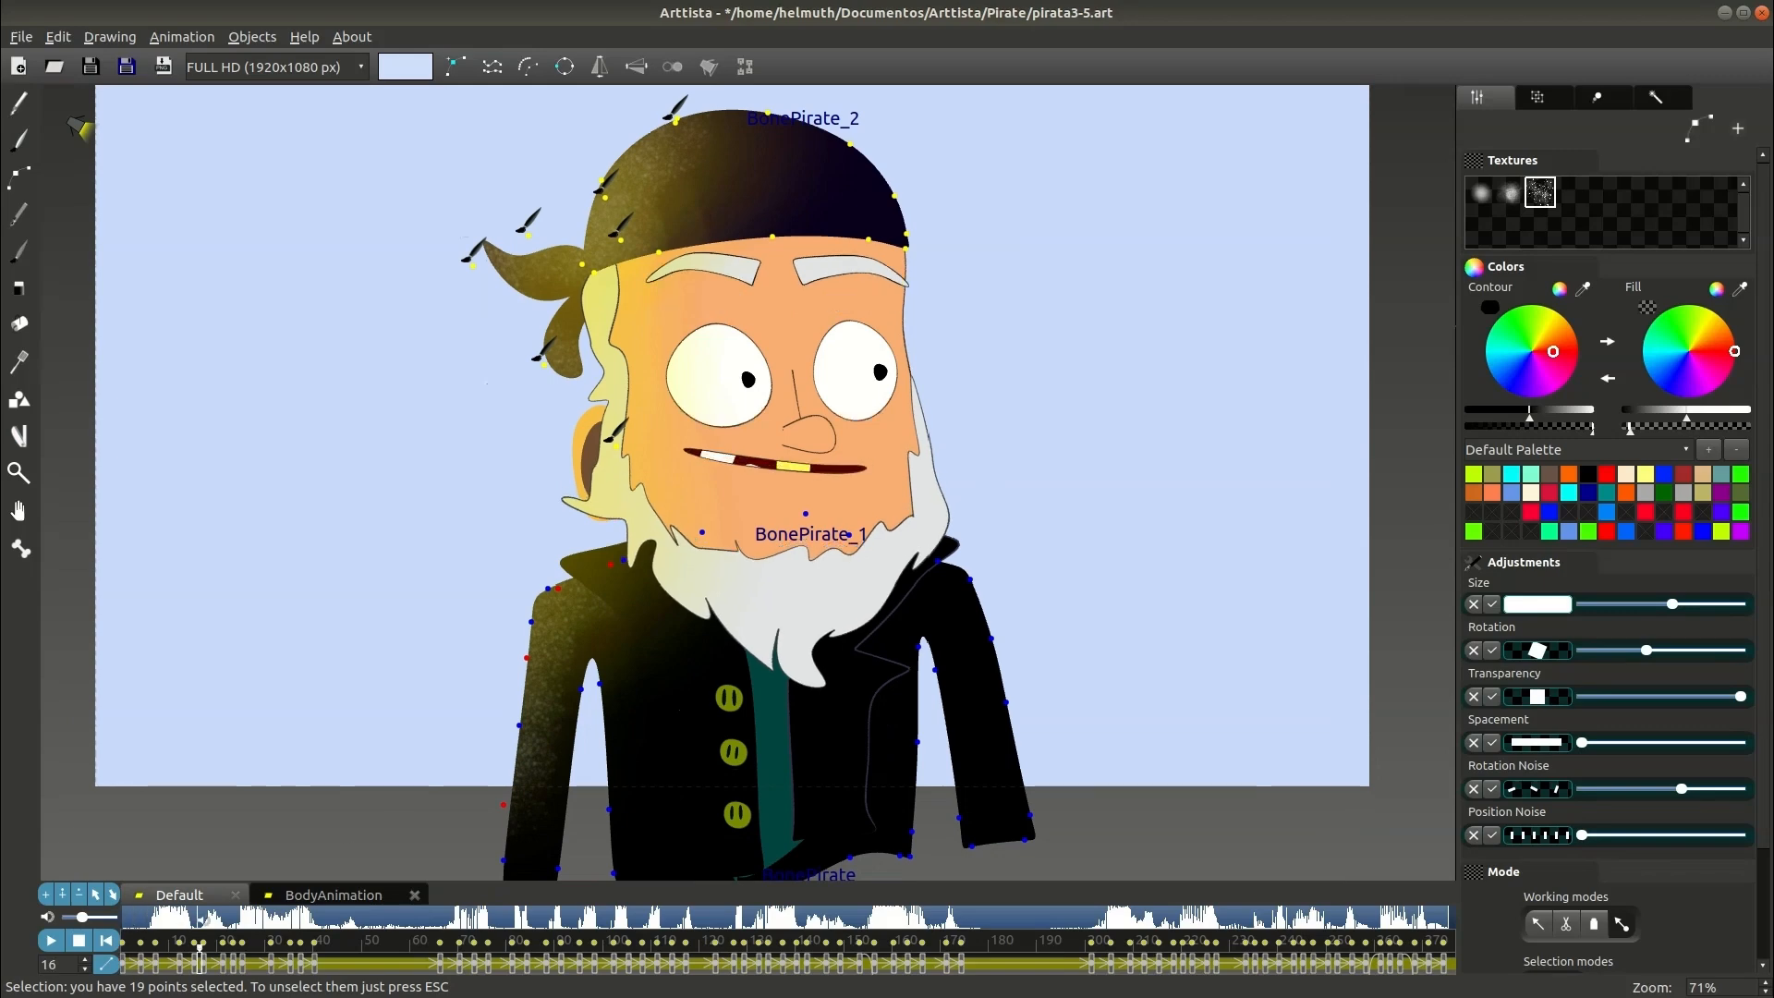
pyautogui.press('space')
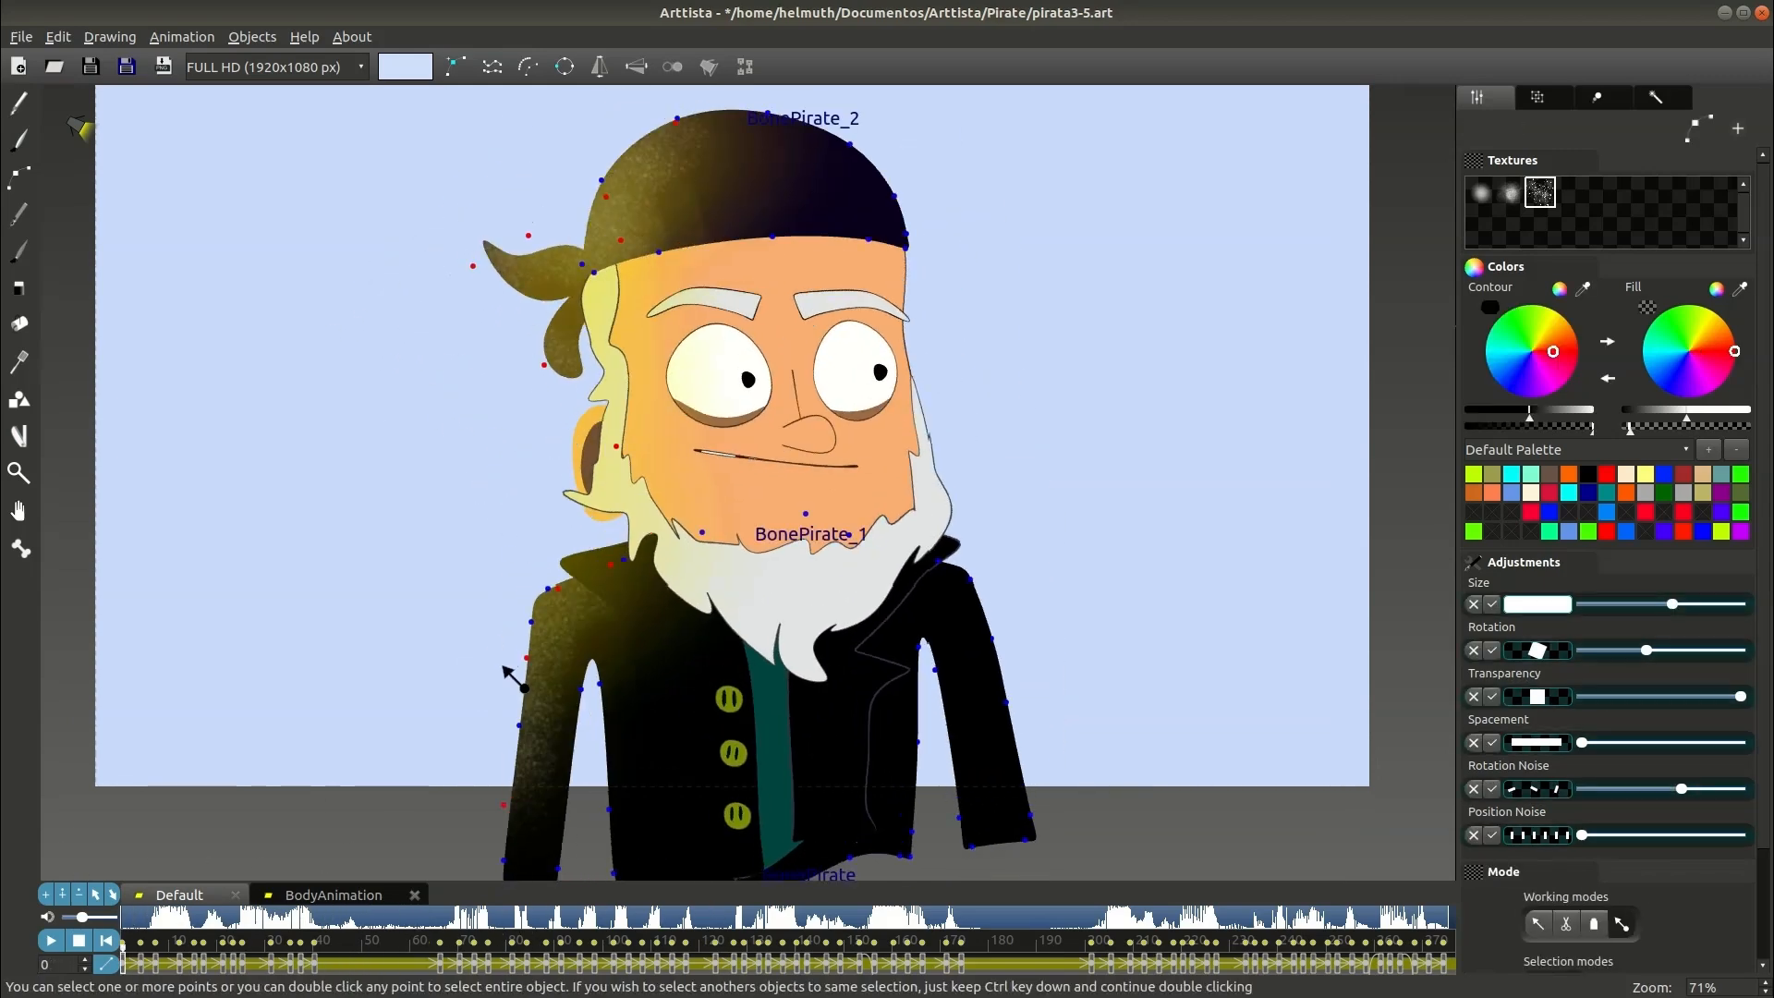
# Step: Select the speckle texture points along the coat's left shoulder and sleeve and save the project
pyautogui.moveTo(532, 663); pyautogui.dragTo(571, 545)
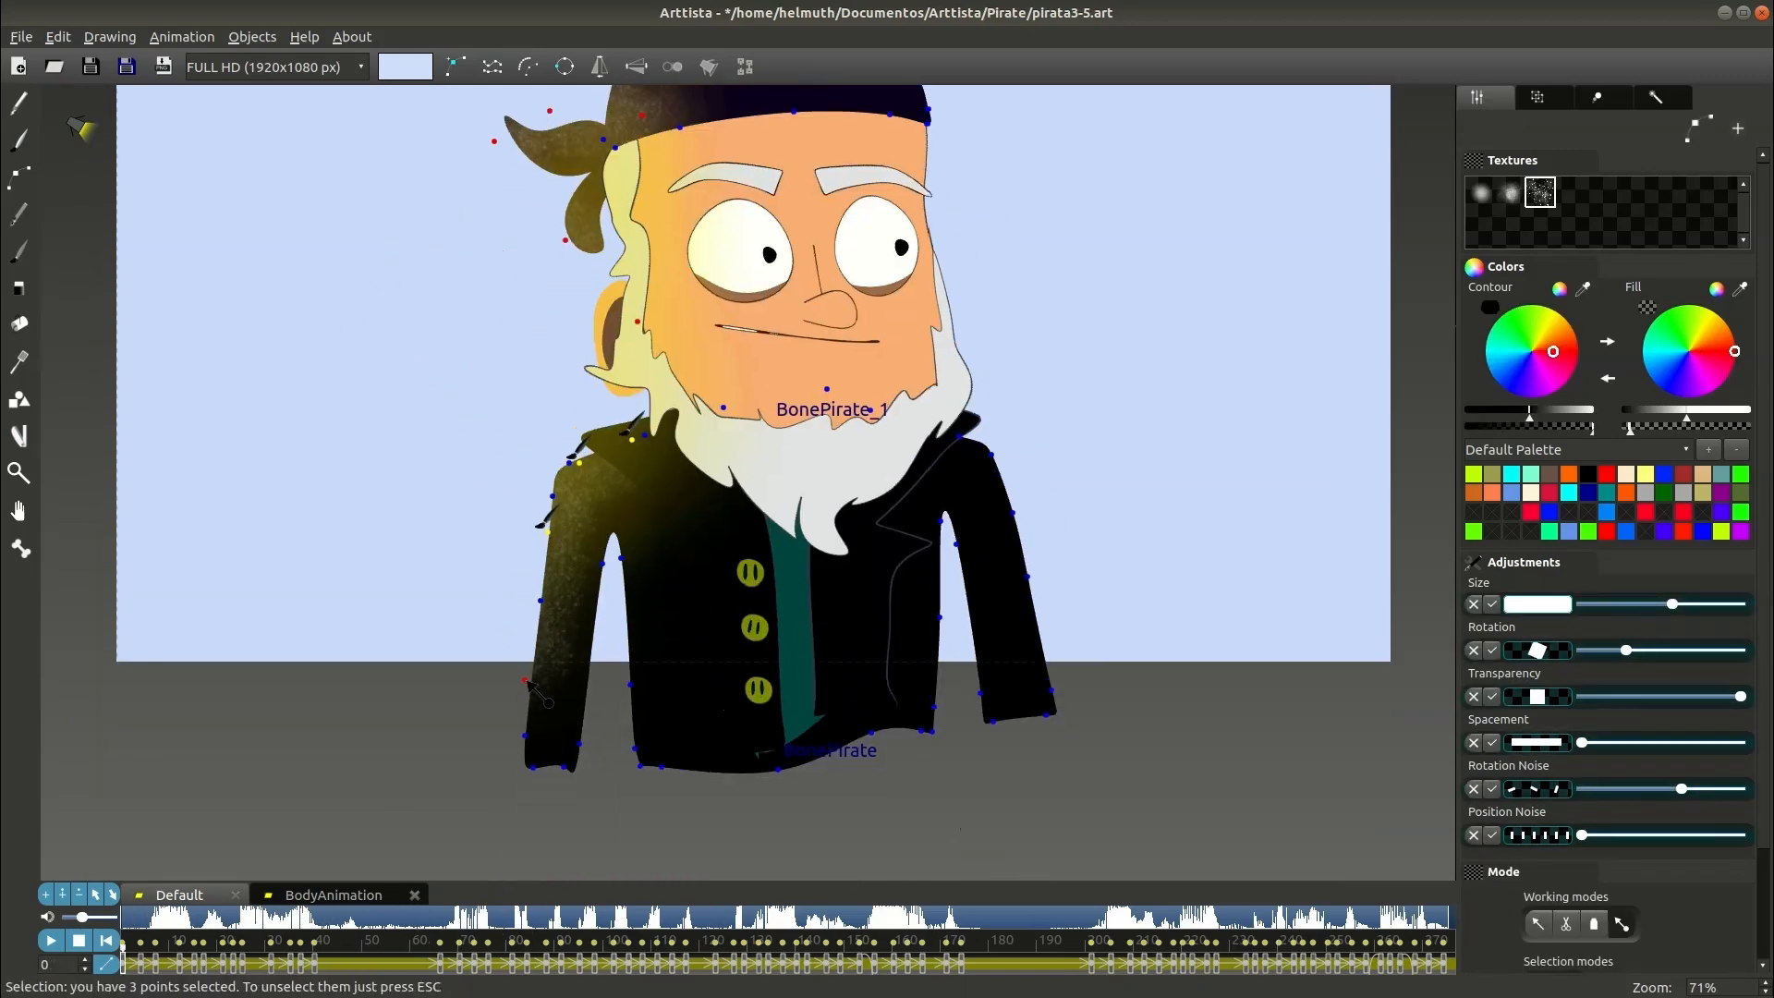
pyautogui.hotkey('ctrl', 's')
pyautogui.press('space')
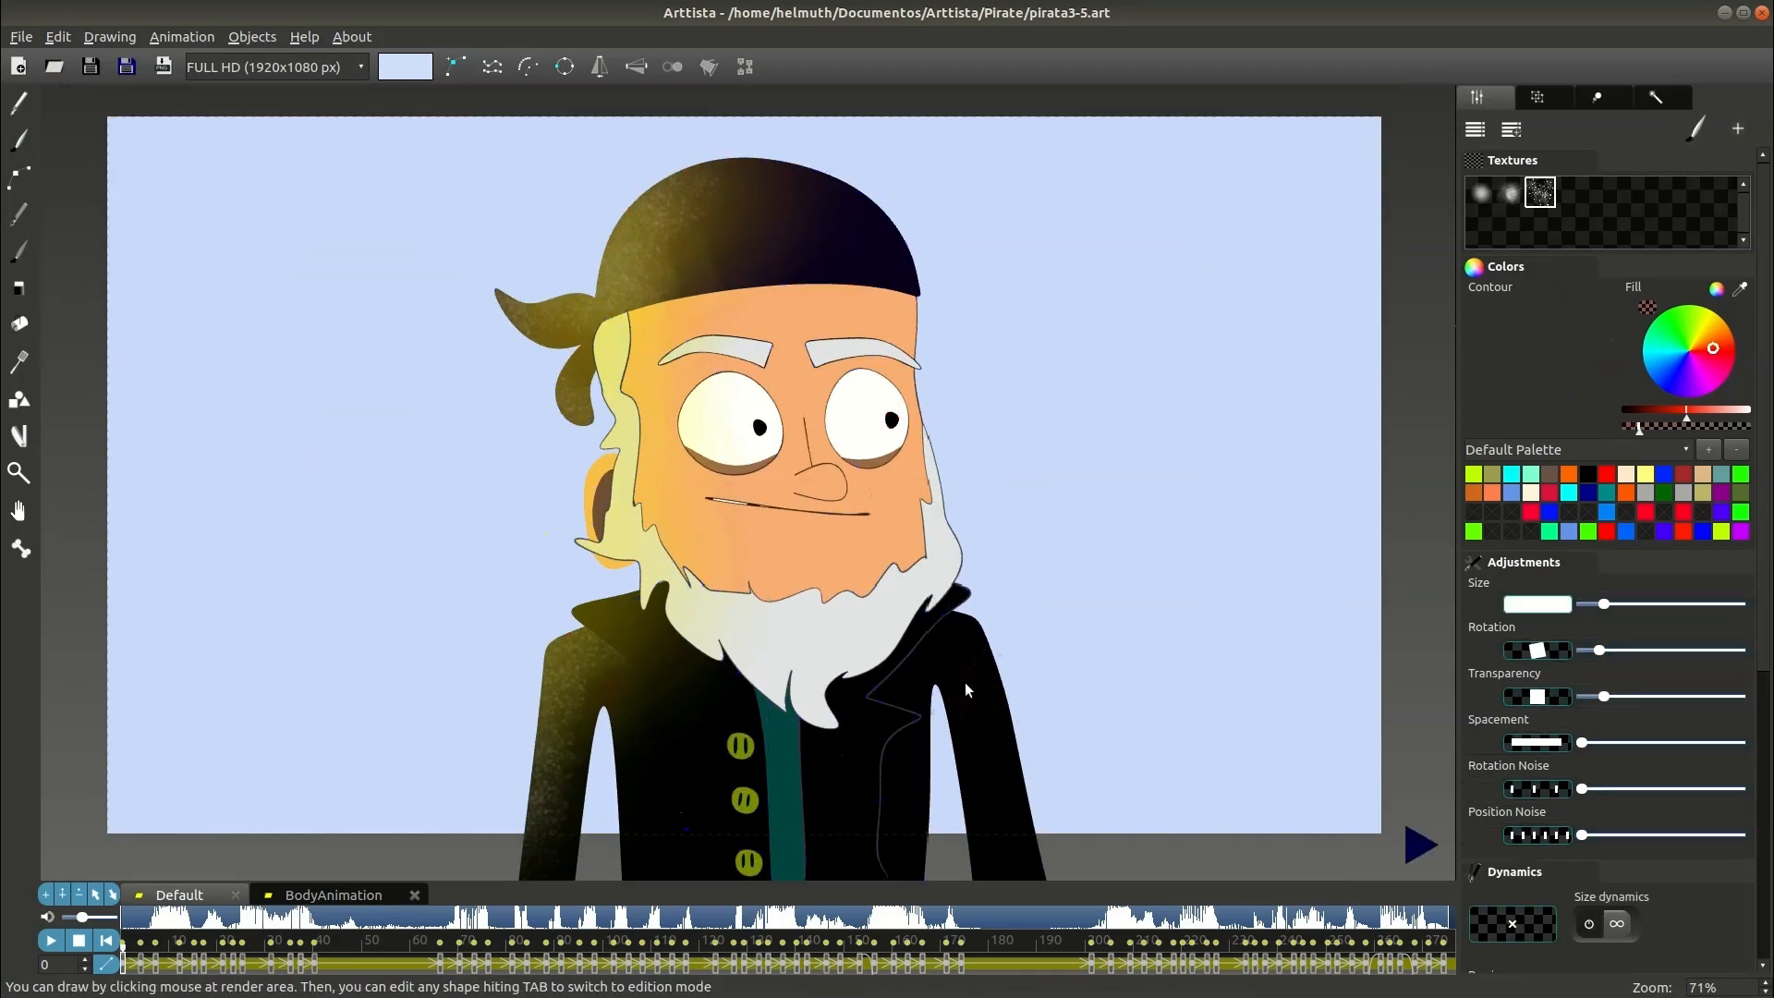
# Step: Freeze the speckle textures of the bandana and coat onto their objects and activate the freehand drawing tool
pyautogui.press('space')
pyautogui.hotkey('ctrl', 'z')
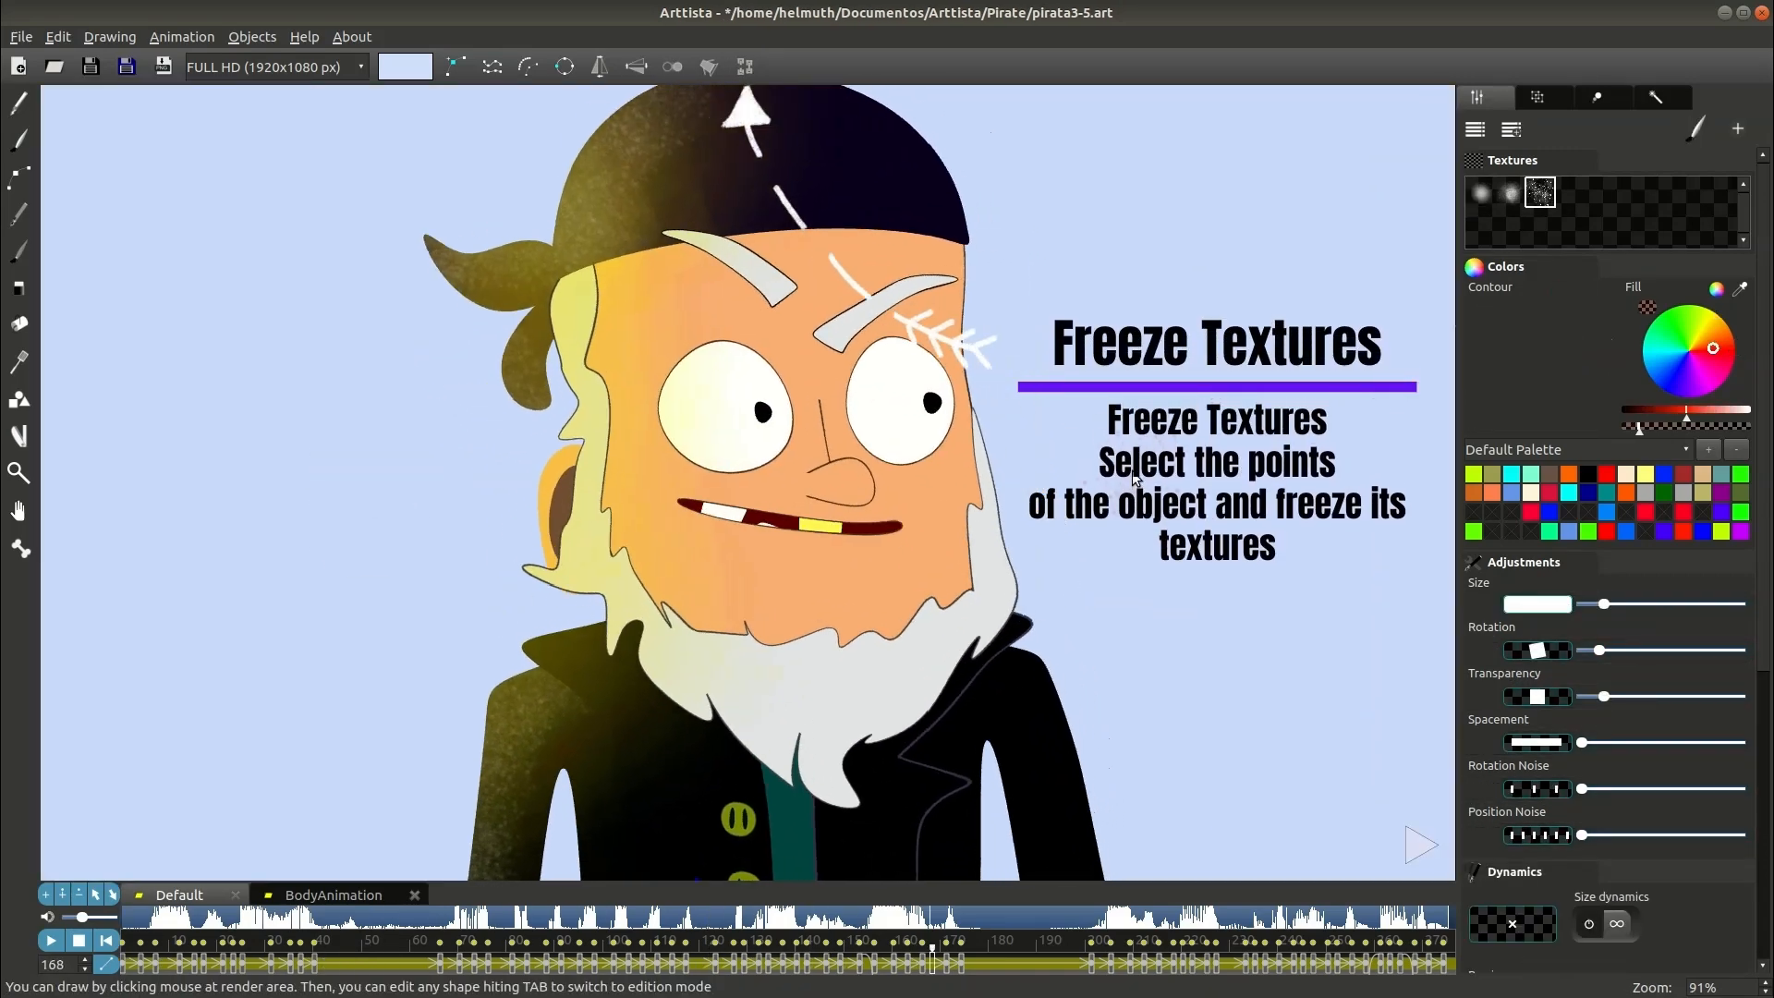
pyautogui.press('Tab')
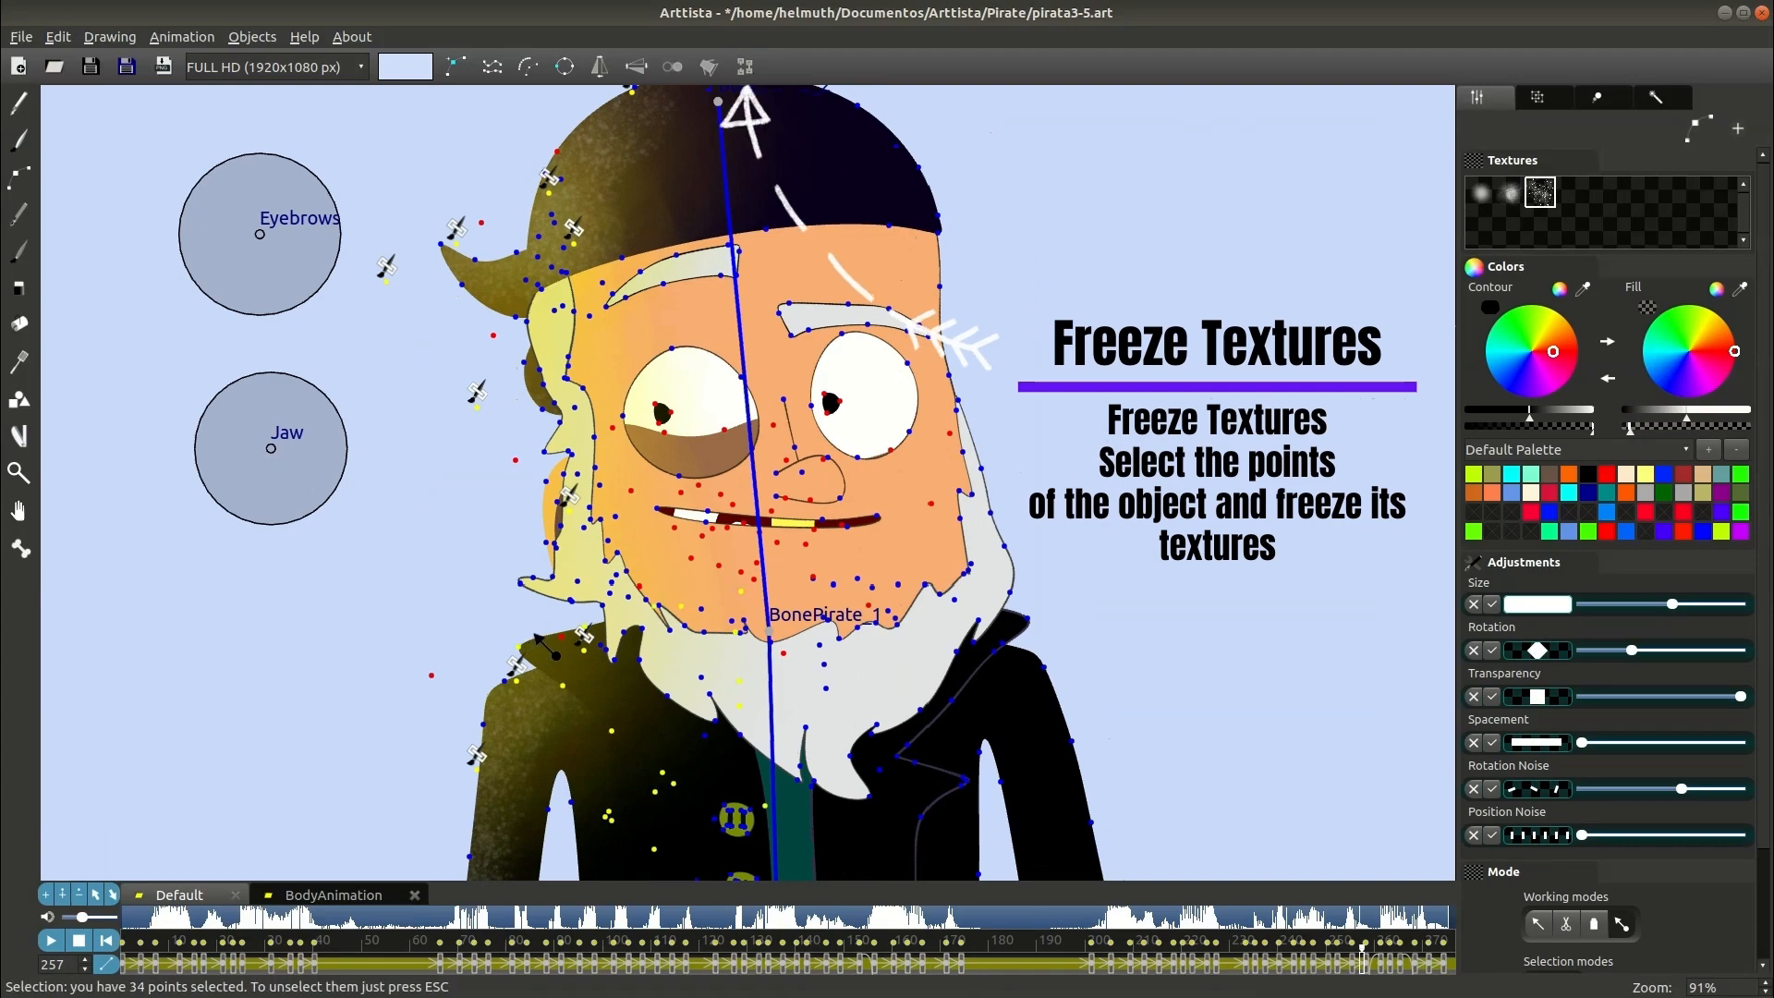
pyautogui.click(19, 104)
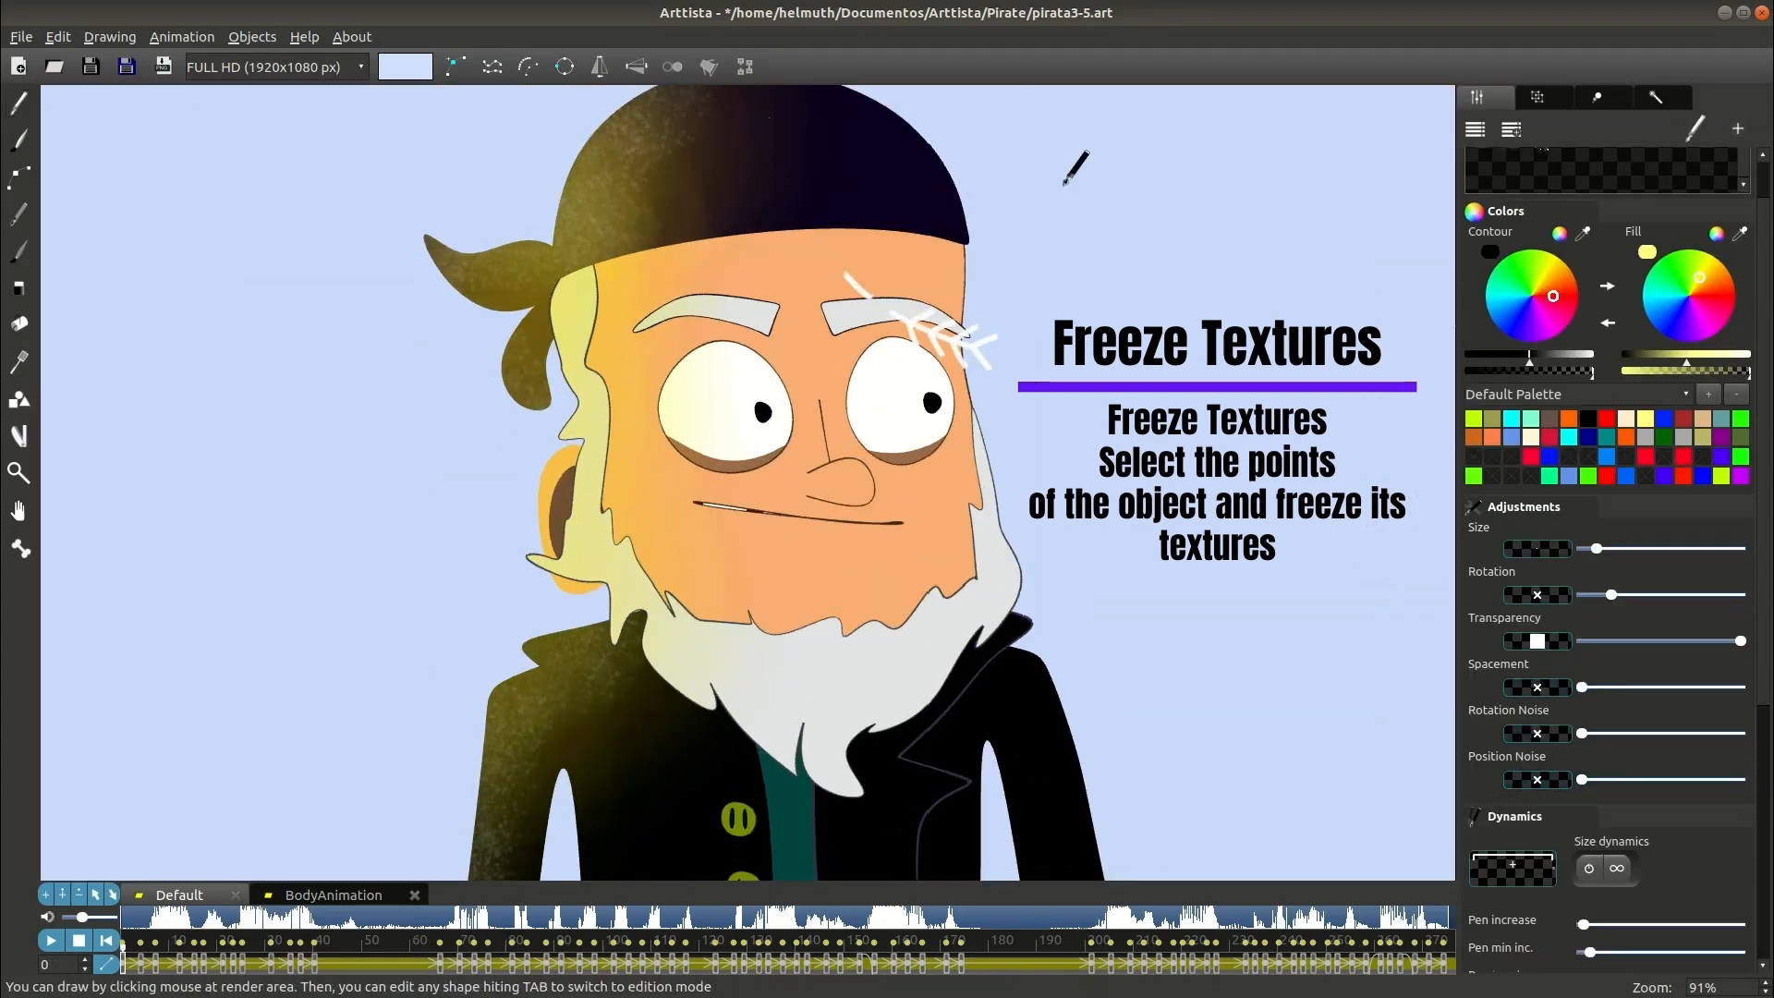